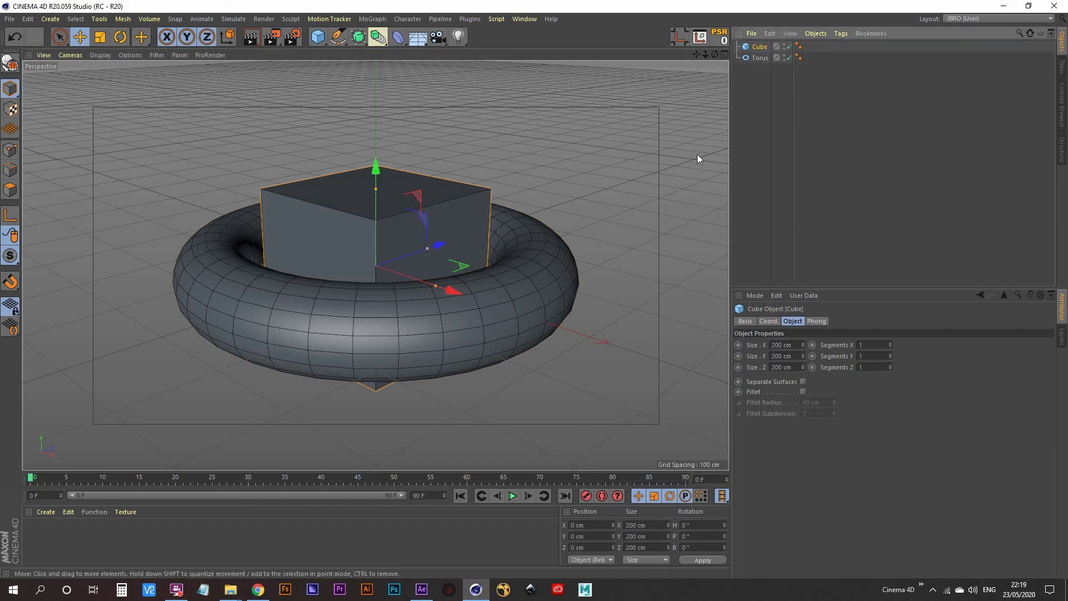
- Set the cube's size to 9 cm in X, Y and Z
{"action": "left_click", "coordinate": [794, 342]}
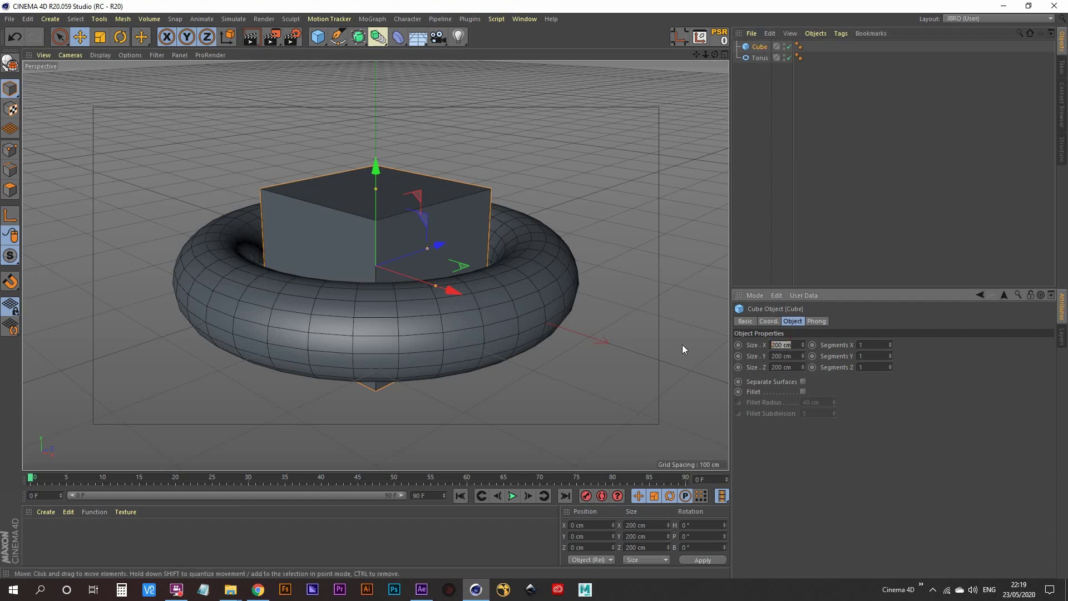
{"action": "type", "text": "9"}
{"action": "key", "text": "Tab"}
{"action": "type", "text": "9"}
{"action": "key", "text": "Tab"}
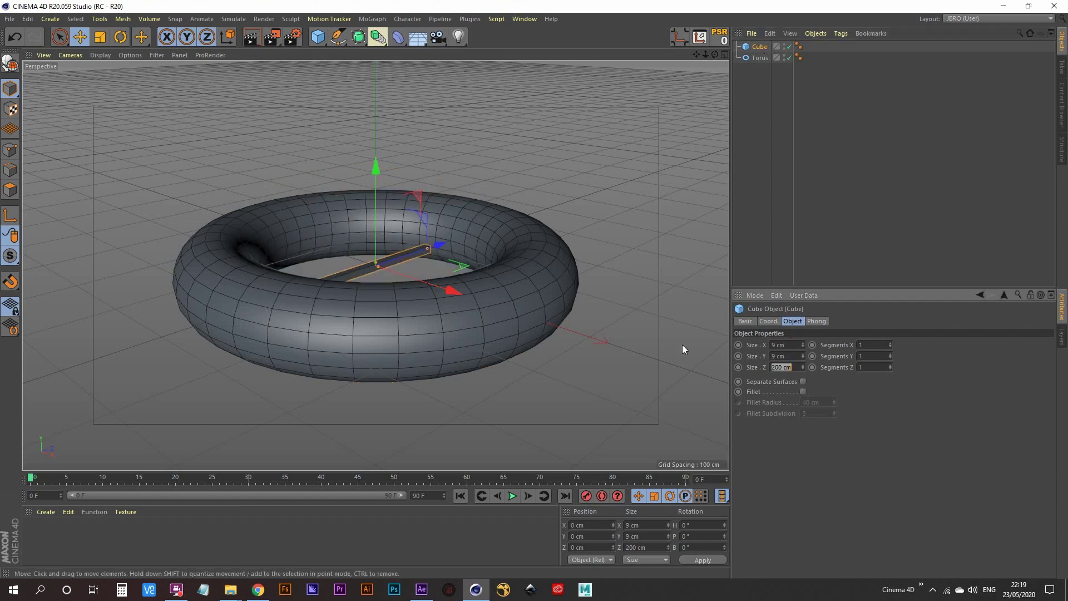
{"action": "type", "text": "9"}
{"action": "key", "text": "Tab"}
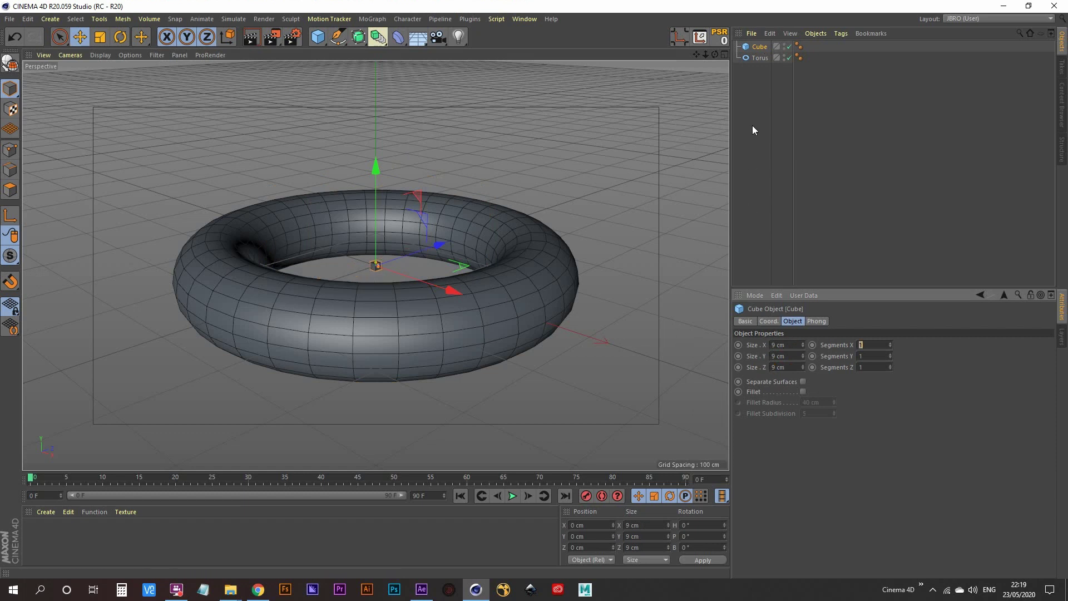
- Set the torus's pipe radius to 70 cm
{"action": "left_click", "coordinate": [759, 58]}
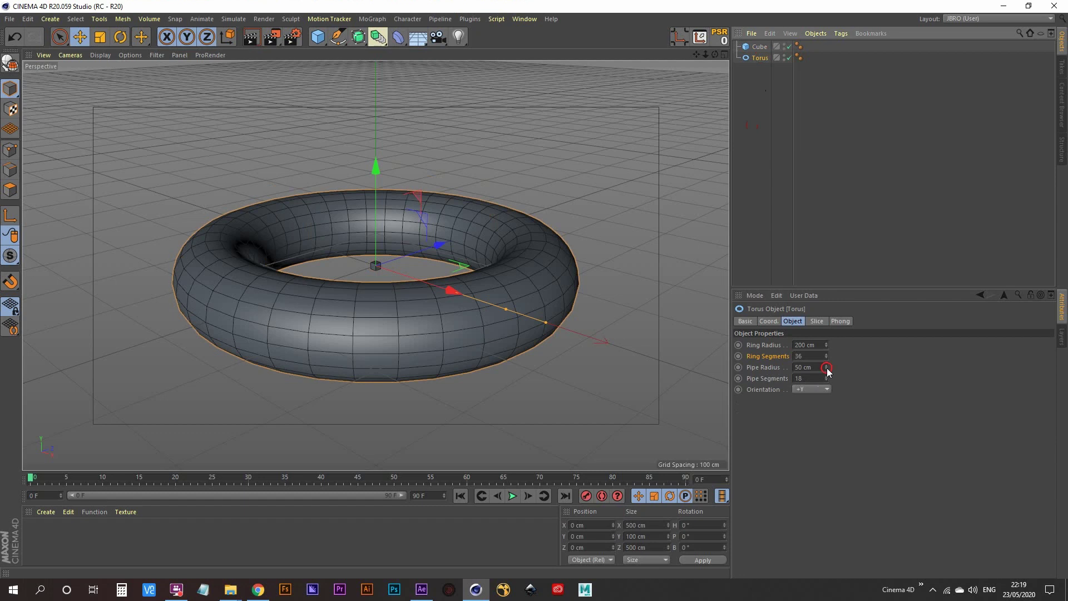
{"action": "left_click_drag", "start_coordinate": [826, 367], "coordinate": [640, 360]}
{"action": "type", "text": "70"}
{"action": "key", "text": "Return"}
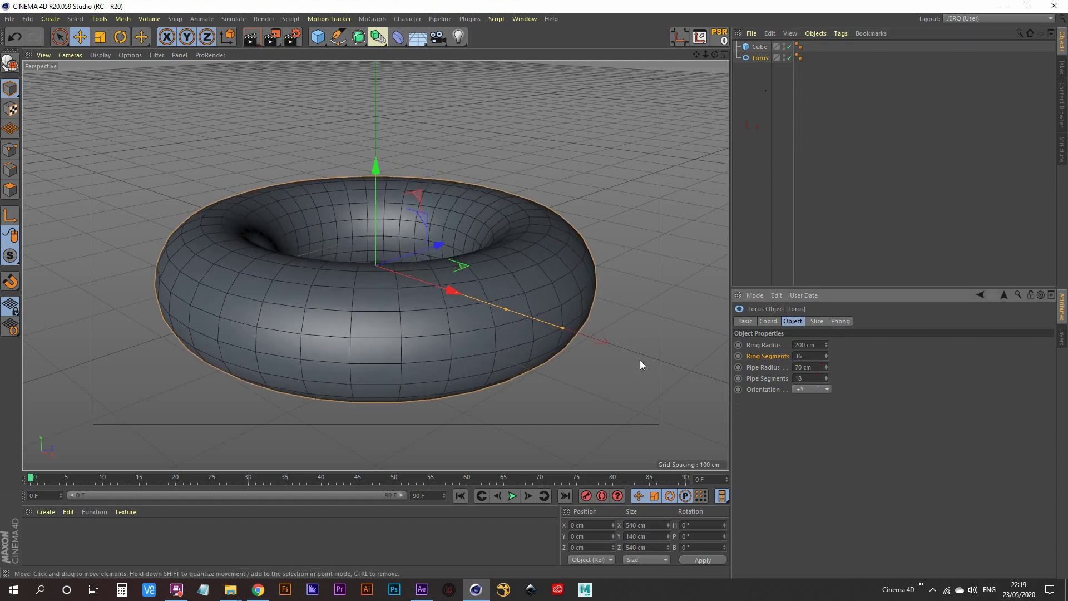
{"action": "left_click", "coordinate": [753, 162]}
- Enable the fillet on the cube with a 0.5 cm fillet radius and a fillet subdivision of 3
{"action": "mouse_move", "coordinate": [382, 274]}
{"action": "left_mouse_down", "text": "alt"}
{"action": "mouse_move", "coordinate": [386, 299]}
{"action": "mouse_move", "coordinate": [399, 284]}
{"action": "left_mouse_up", "text": "alt"}
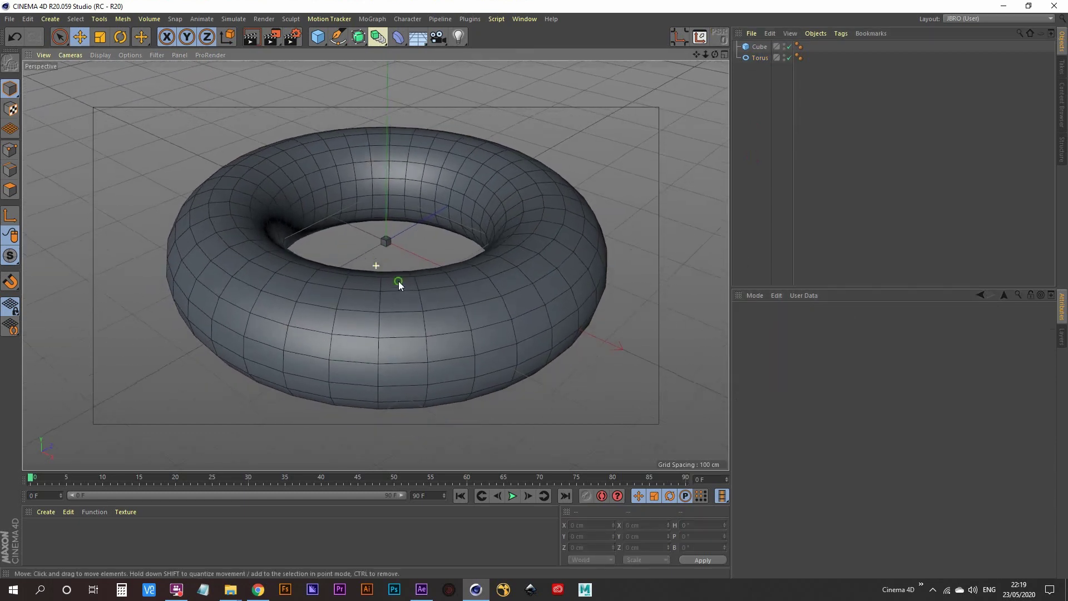
{"action": "right_click_drag", "start_coordinate": [399, 281], "coordinate": [382, 299], "text": "alt"}
{"action": "left_click", "coordinate": [759, 46]}
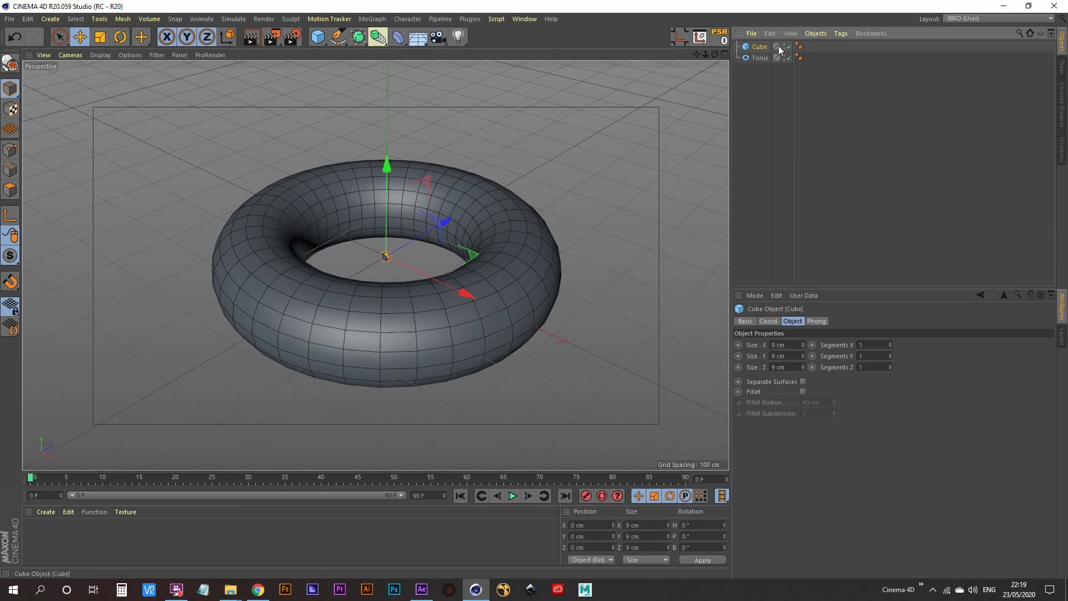
{"action": "scroll", "coordinate": [505, 279], "scroll_direction": "up", "scroll_amount": 10}
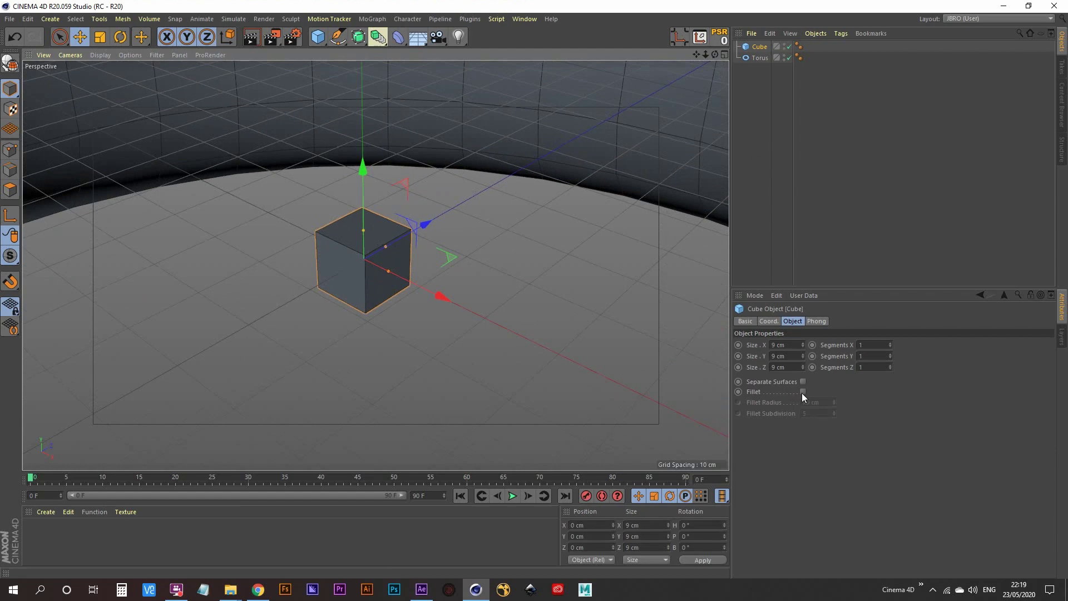
{"action": "left_click", "coordinate": [803, 391]}
{"action": "scroll", "coordinate": [391, 282], "scroll_direction": "up", "scroll_amount": 5}
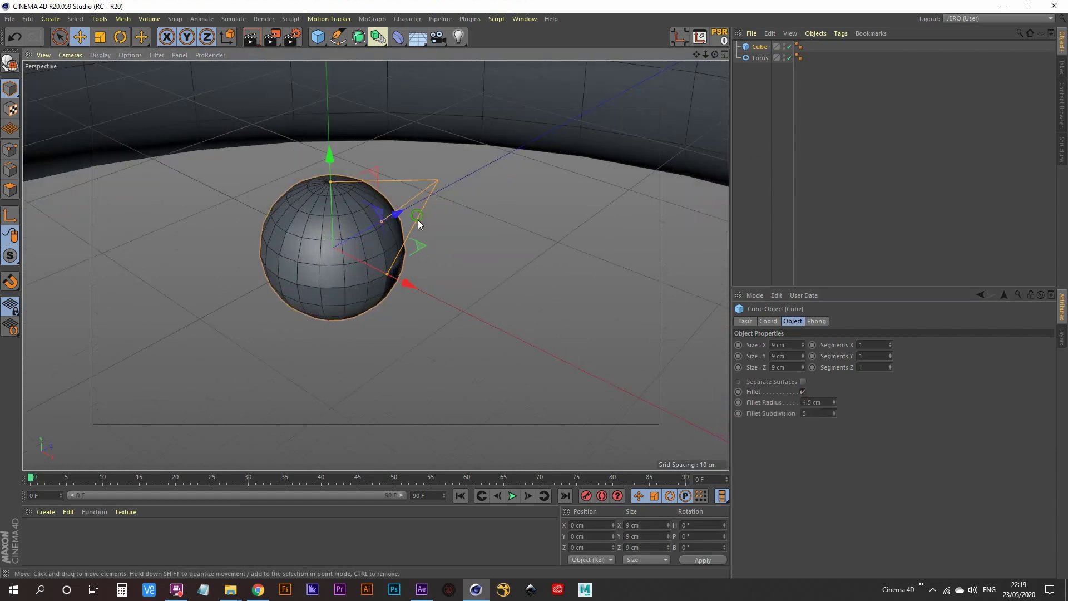
{"action": "double_click", "coordinate": [815, 402]}
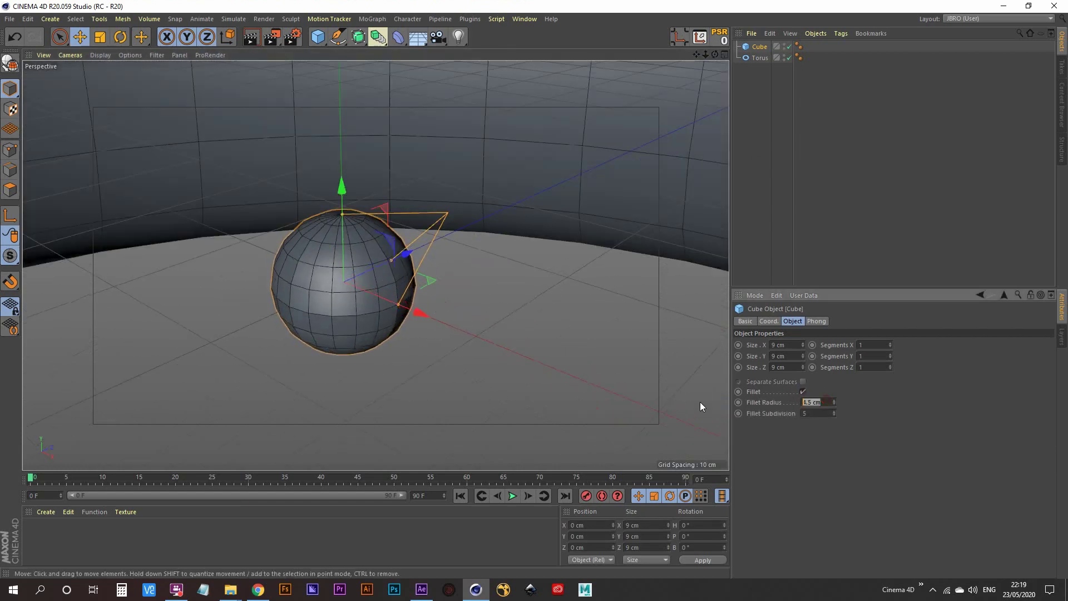
{"action": "type", "text": "0.5"}
{"action": "key", "text": "Return"}
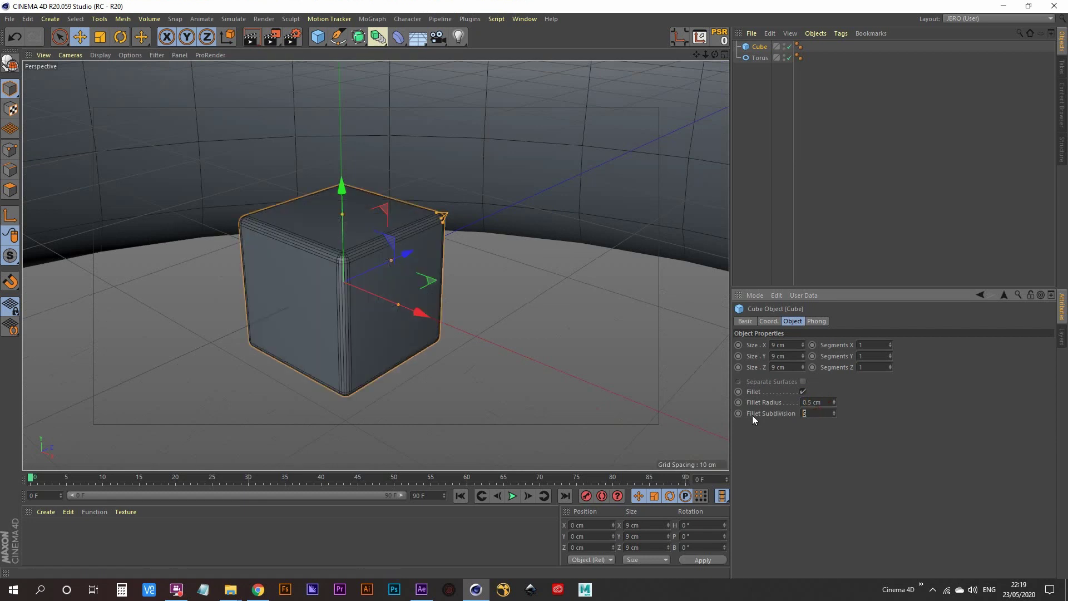
{"action": "type", "text": "3"}
{"action": "key", "text": "Return"}
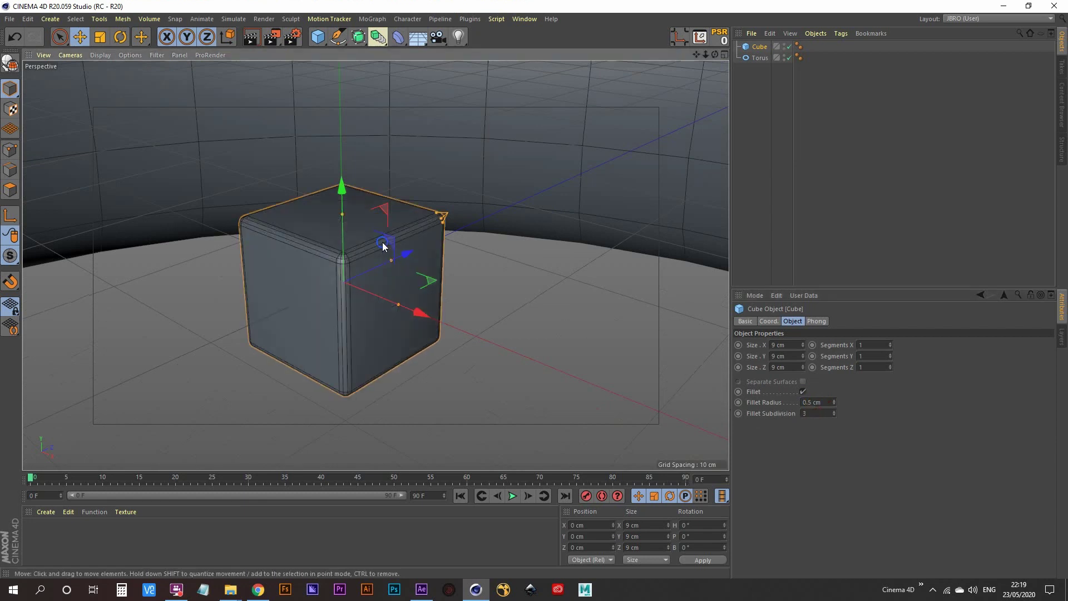
- Add a MoGraph Cloner and make the cube its child
{"action": "right_click_drag", "start_coordinate": [382, 243], "coordinate": [313, 350], "text": "alt"}
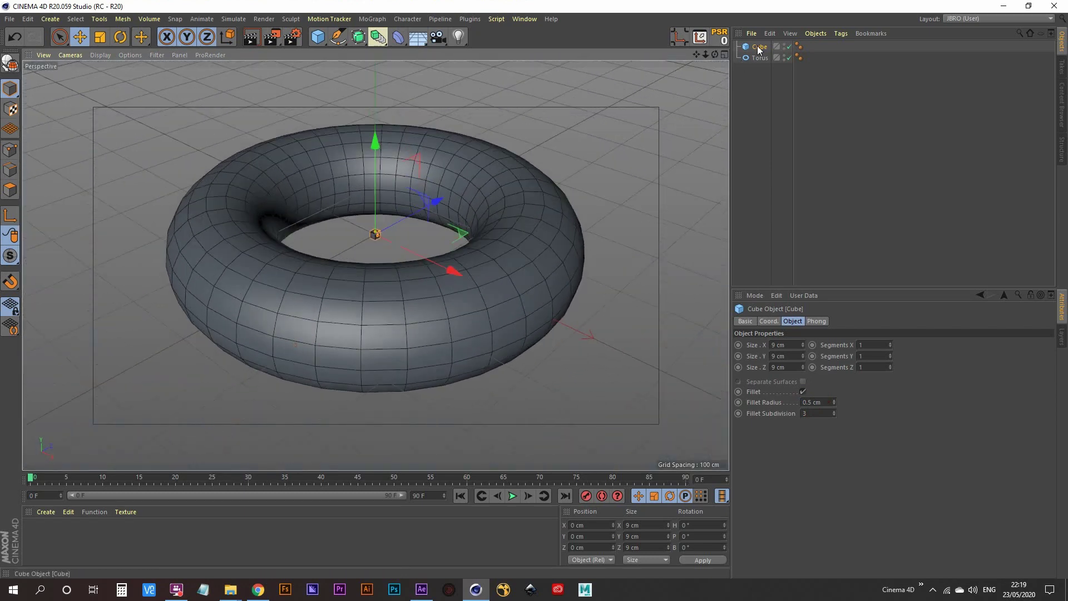
{"action": "left_click", "coordinate": [378, 22]}
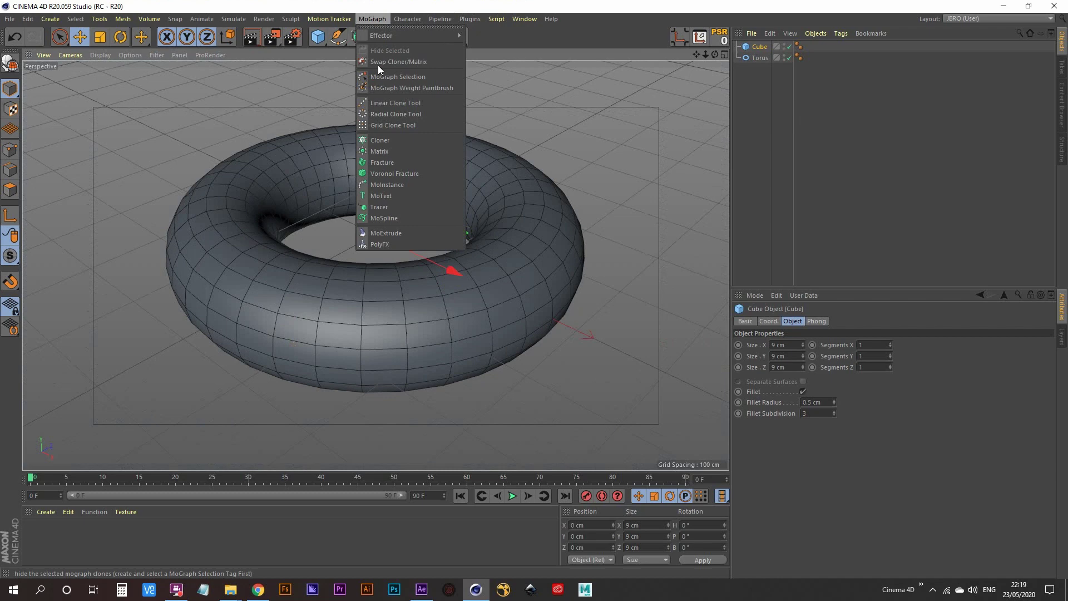
{"action": "left_click", "coordinate": [388, 135]}
{"action": "left_click", "coordinate": [761, 58]}
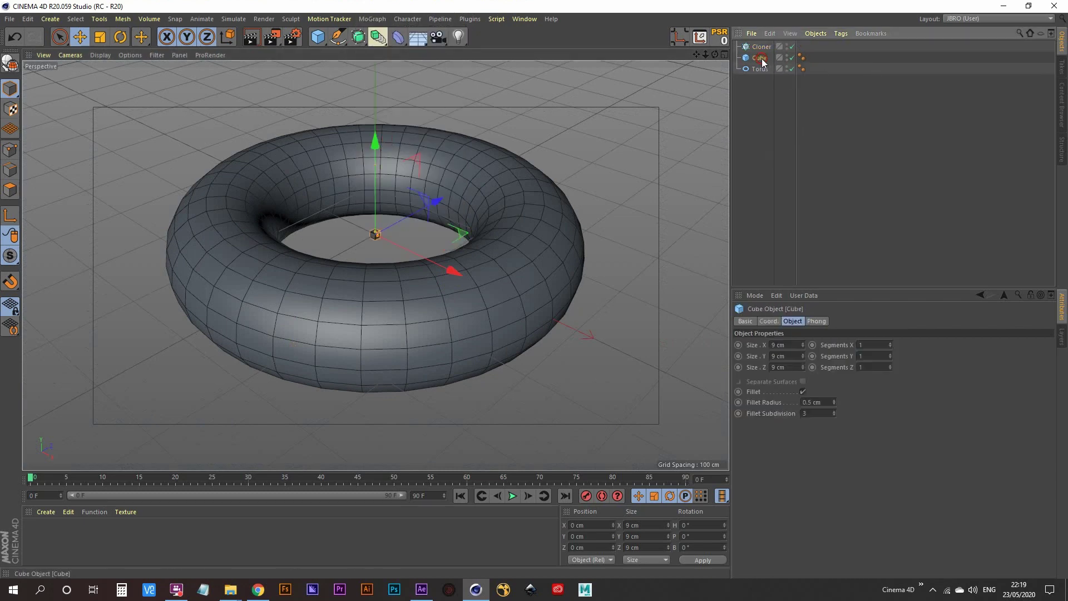
{"action": "left_click_drag", "start_coordinate": [768, 48], "coordinate": [769, 48]}
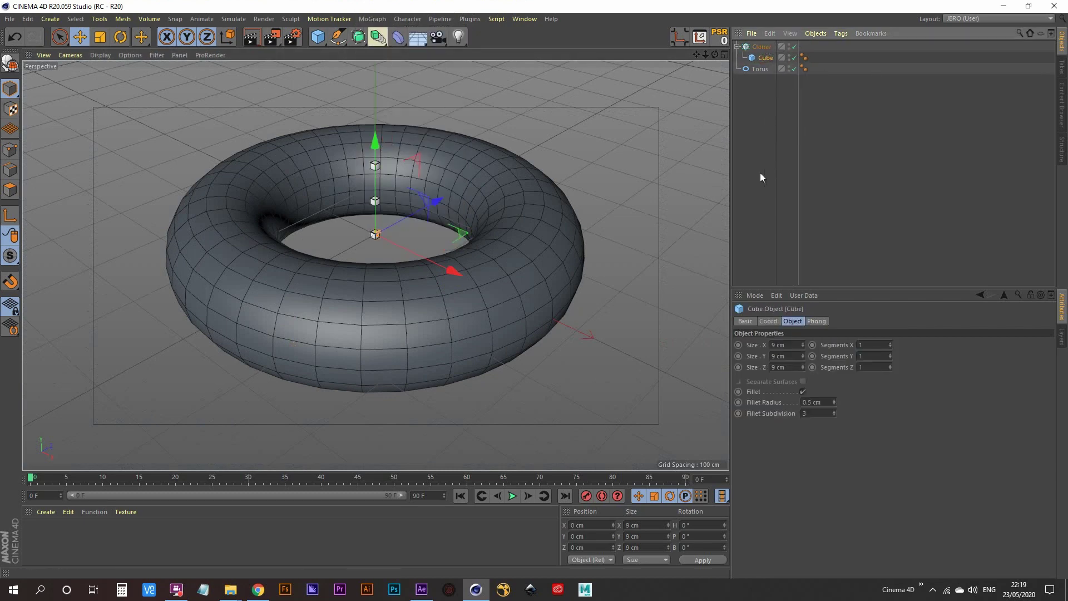
- Switch the editing mode to Points
{"action": "left_click", "coordinate": [760, 47]}
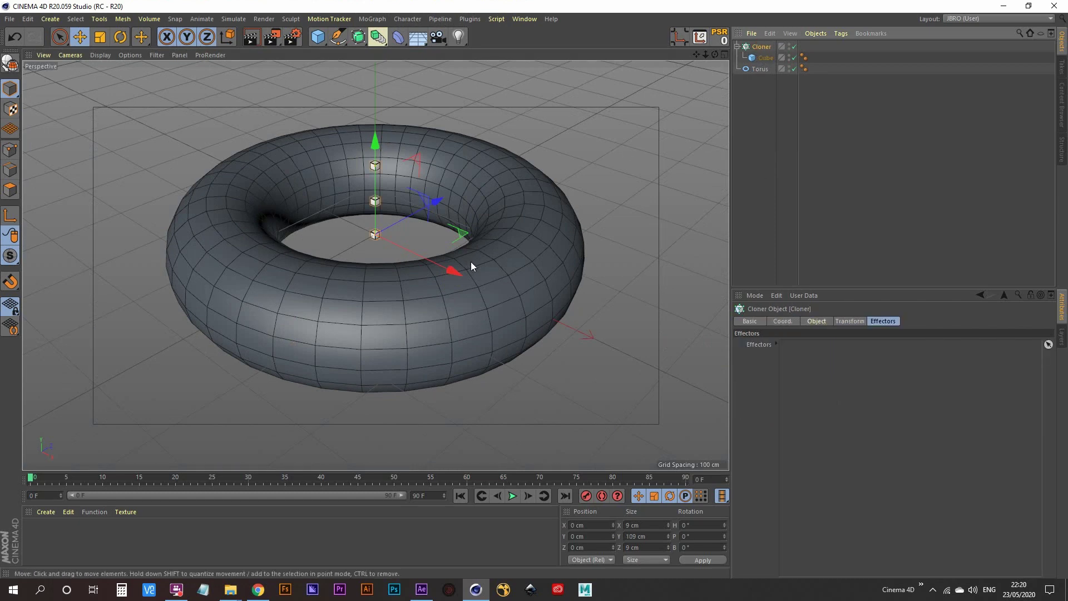
{"action": "left_click", "coordinate": [10, 149]}
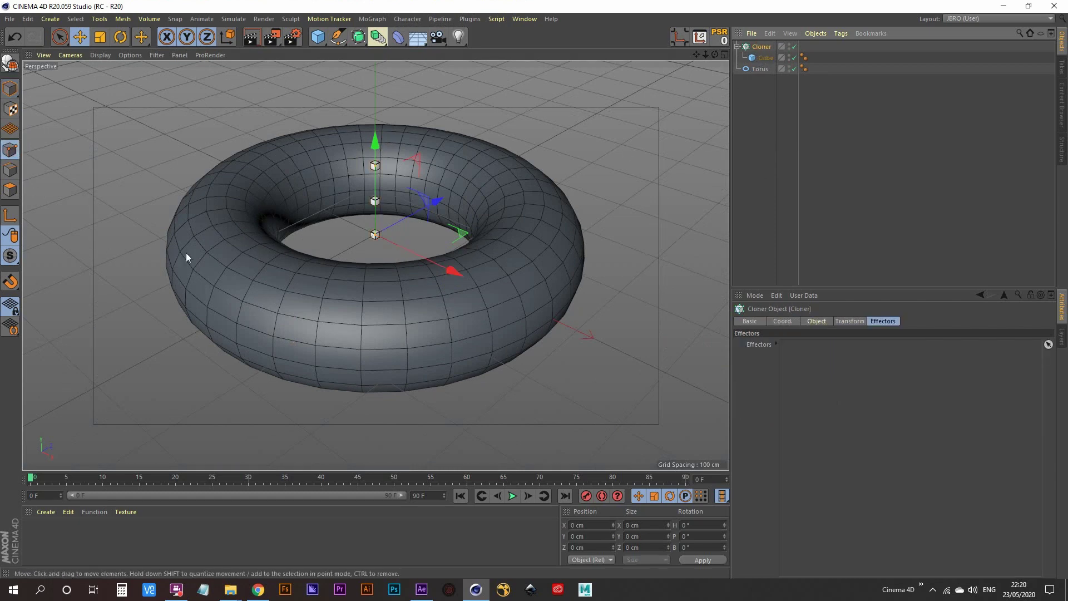
{"action": "left_click", "coordinate": [760, 69]}
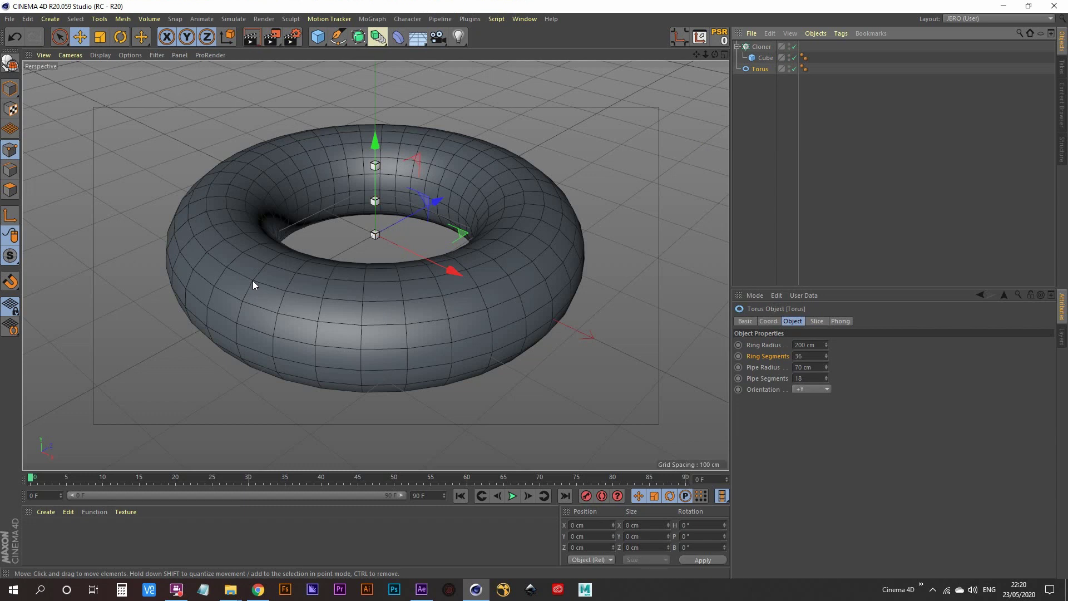
{"action": "left_click", "coordinate": [768, 95]}
- Set the Cloner's mode to Object
{"action": "left_click", "coordinate": [762, 47]}
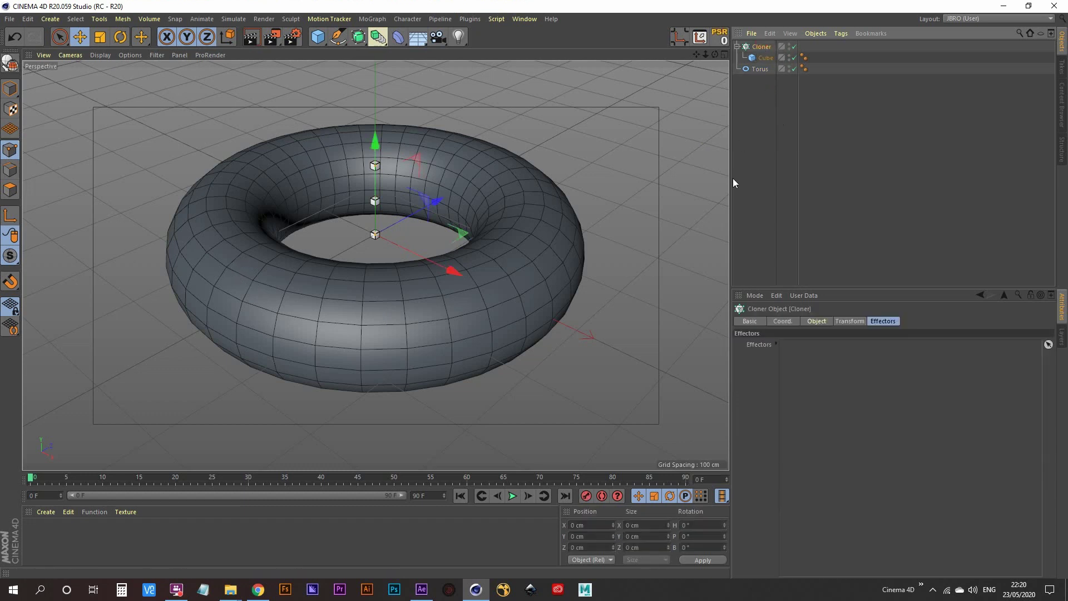
{"action": "left_click", "coordinate": [815, 322]}
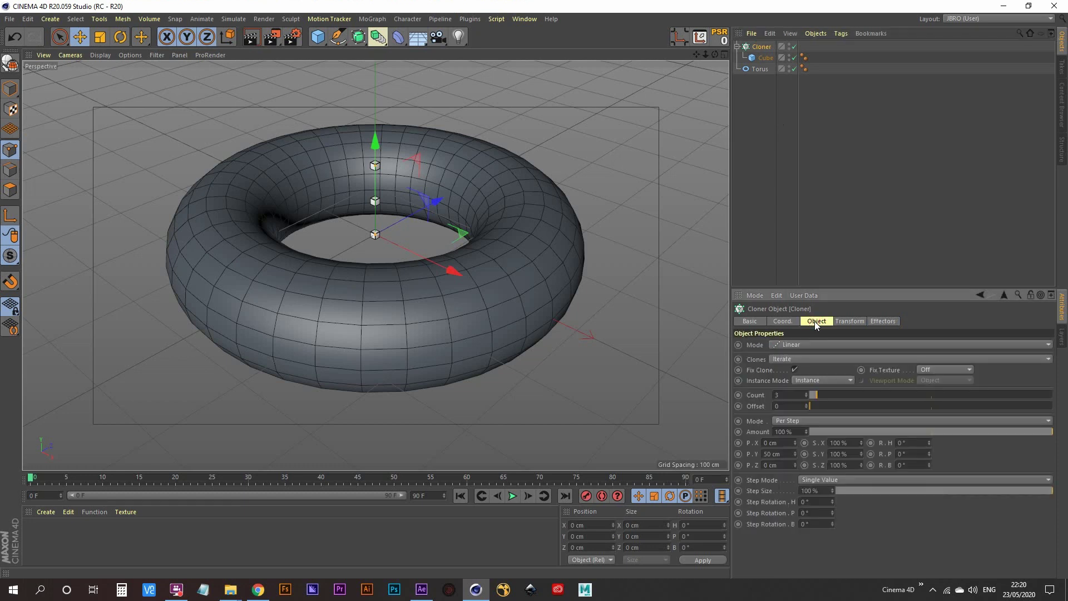
{"action": "left_click", "coordinate": [797, 343]}
{"action": "left_click", "coordinate": [796, 356]}
{"action": "left_click", "coordinate": [797, 359]}
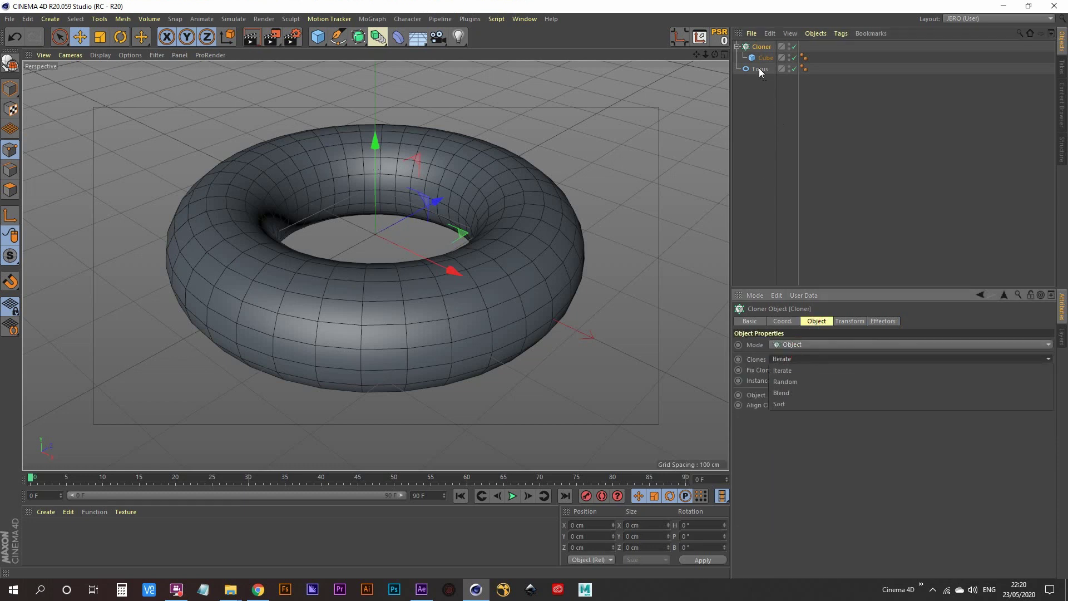
{"action": "left_click", "coordinate": [795, 243]}
- Assign the Torus as the Cloner's object and set the clone distribution to Vertex
{"action": "left_click_drag", "start_coordinate": [760, 69], "coordinate": [798, 396]}
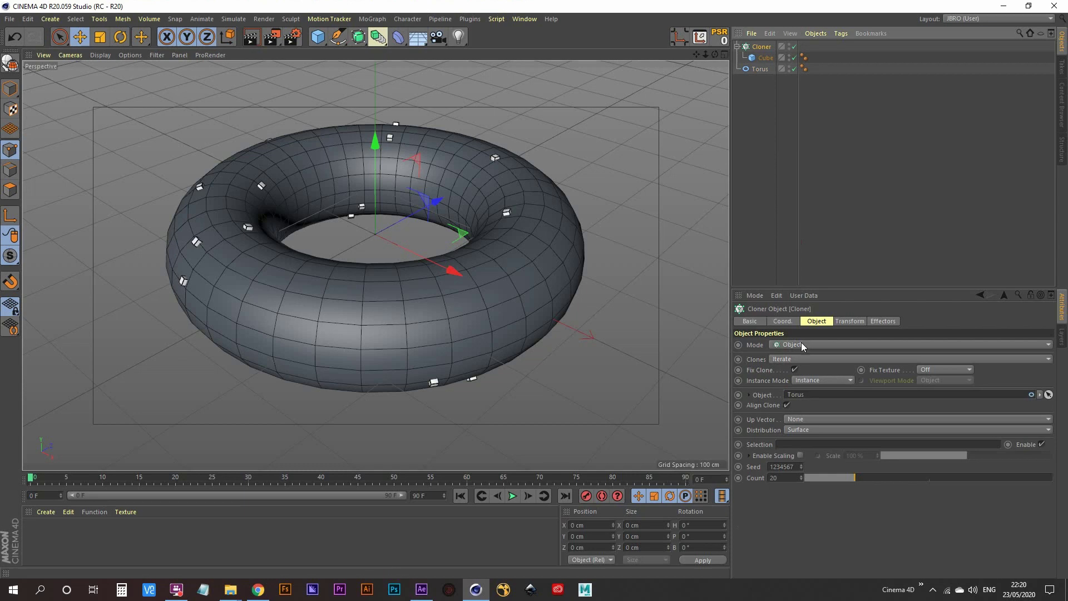
{"action": "left_click", "coordinate": [806, 433]}
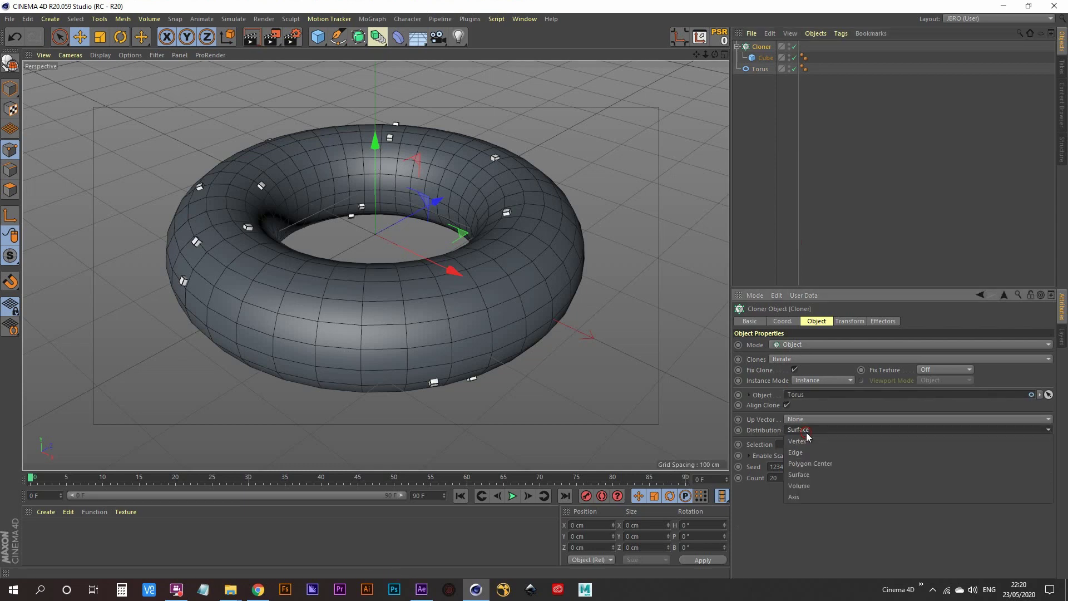
{"action": "left_click", "coordinate": [815, 444]}
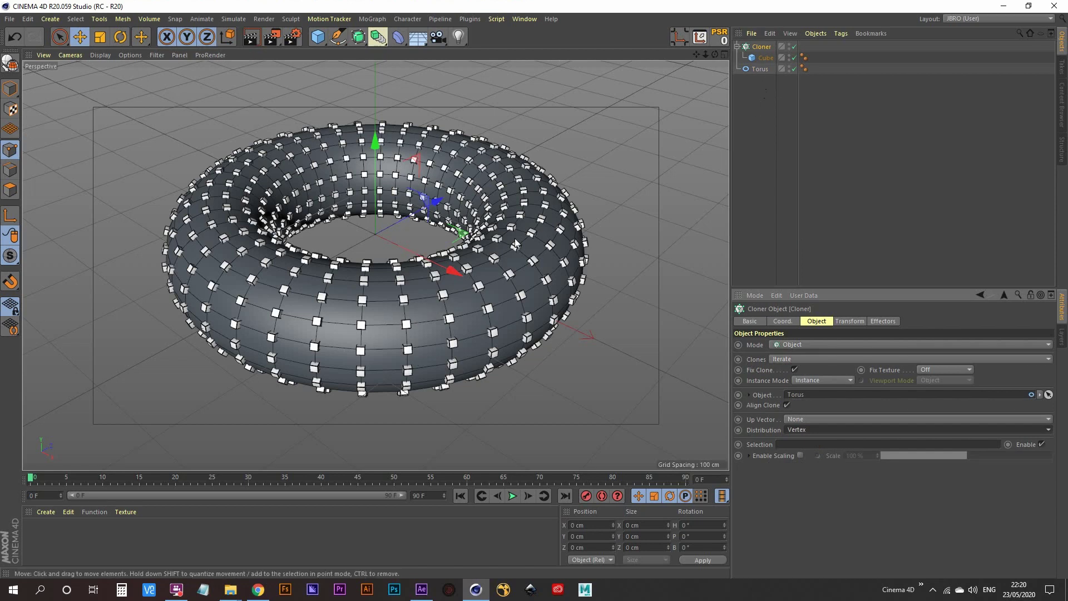
- Set the torus's ring segments to 90 so the cube clones sit close together around the ring
{"action": "left_click", "coordinate": [761, 69]}
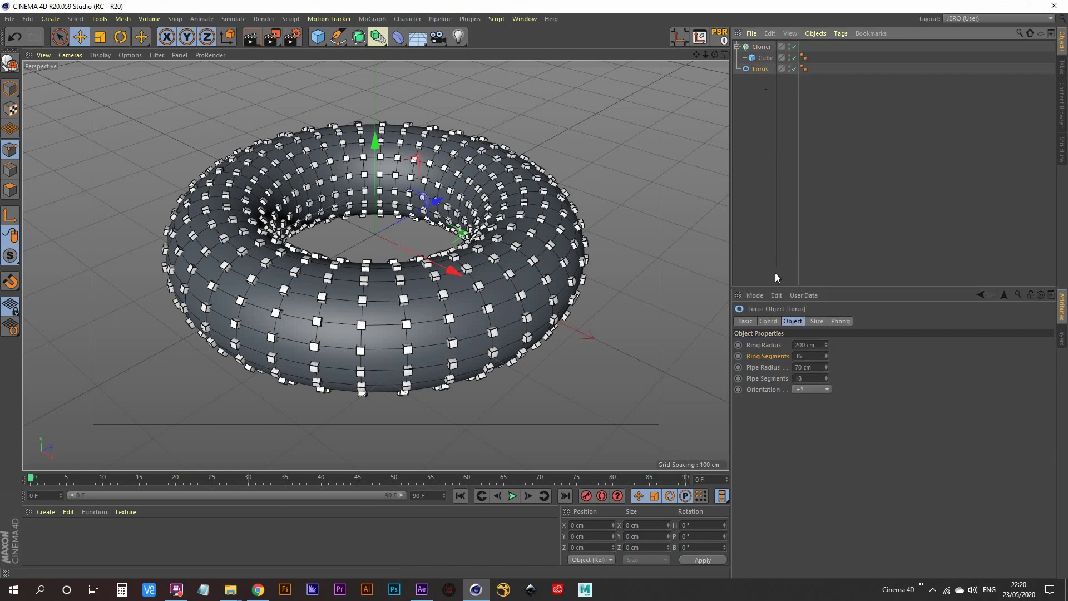
{"action": "left_click", "coordinate": [767, 379], "text": "ctrl"}
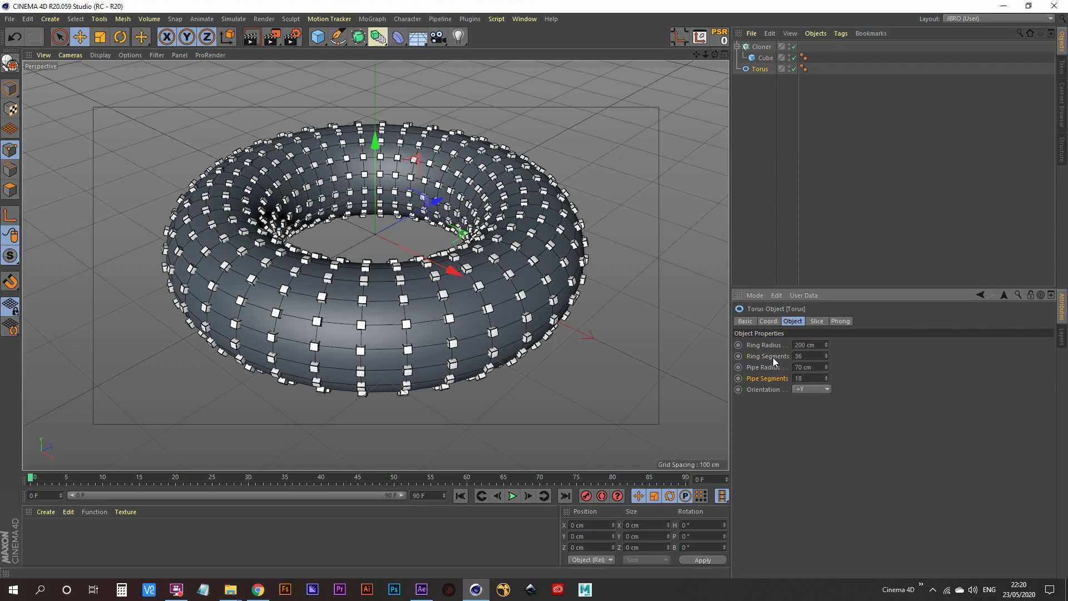
{"action": "left_click_drag", "start_coordinate": [826, 355], "coordinate": [826, 335]}
{"action": "scroll", "coordinate": [392, 179], "scroll_direction": "up", "scroll_amount": 10}
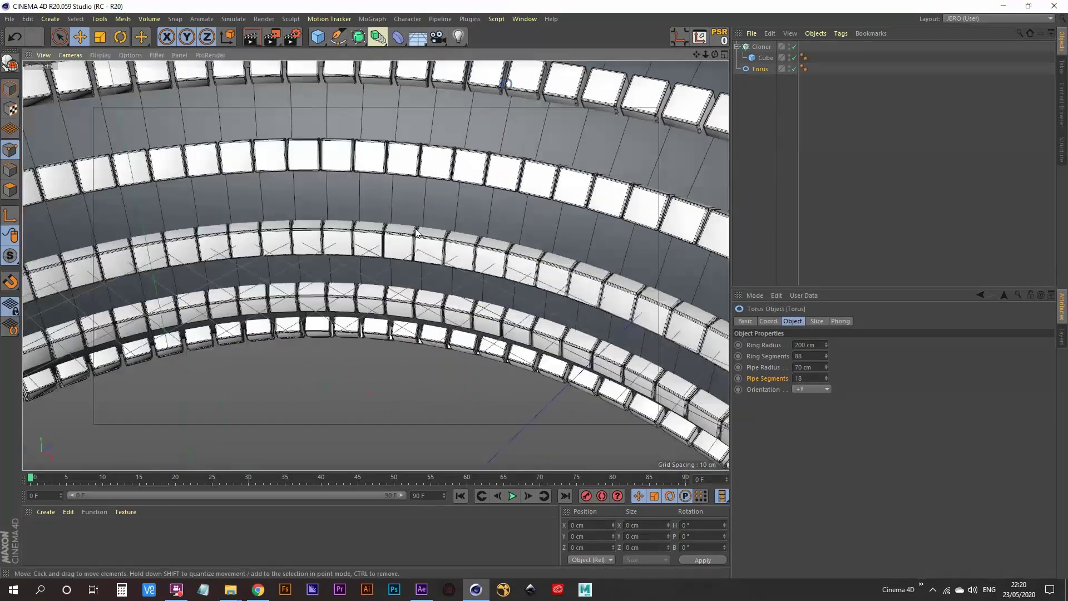
{"action": "scroll", "coordinate": [417, 235], "scroll_direction": "up", "scroll_amount": 8}
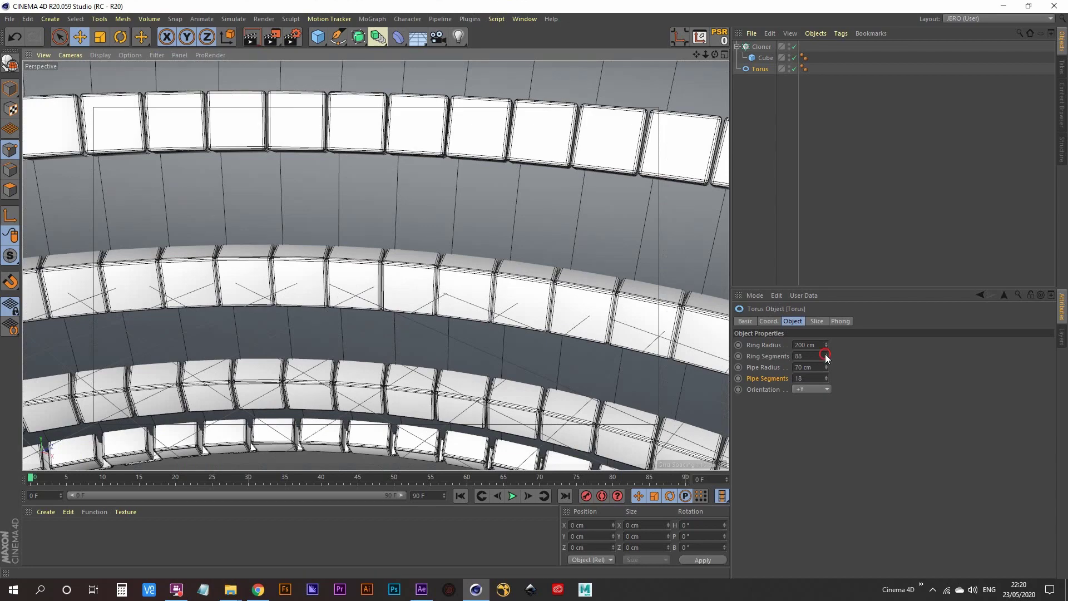
{"action": "left_click_drag", "start_coordinate": [826, 356], "coordinate": [826, 356]}
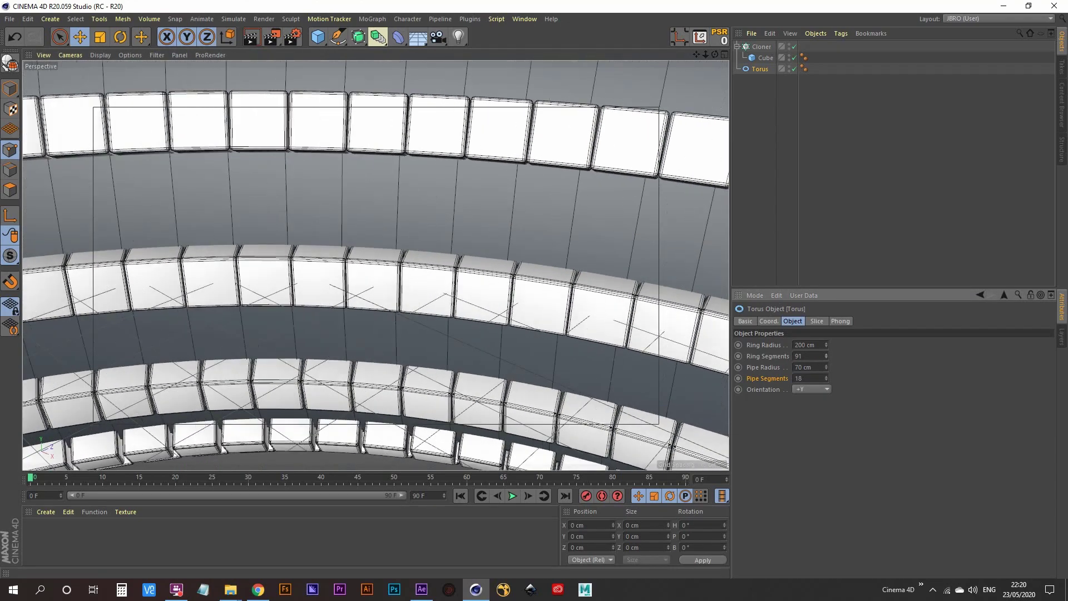
{"action": "left_click", "coordinate": [808, 356]}
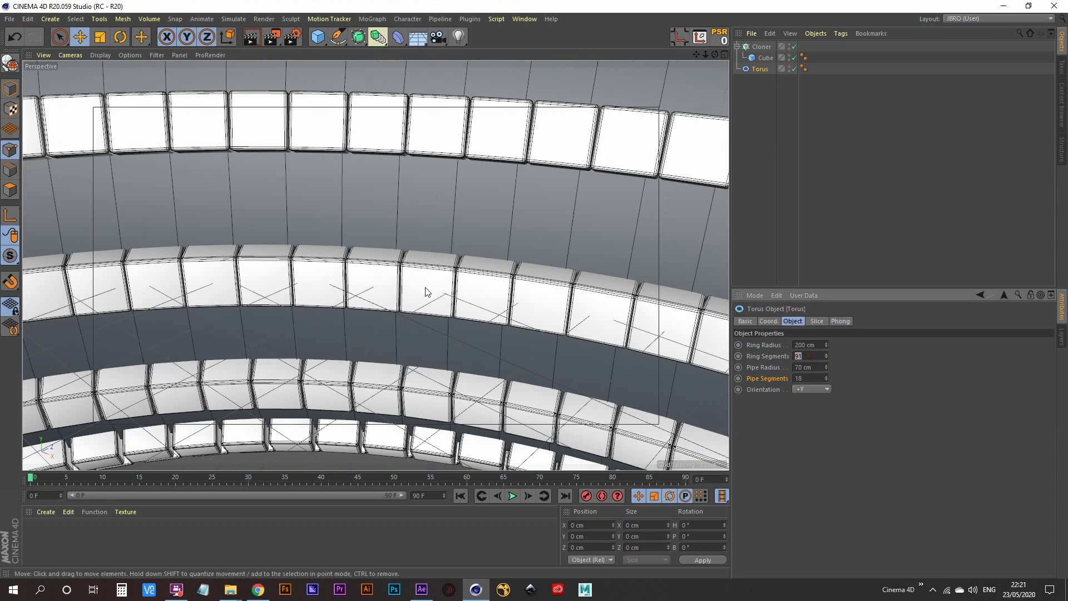
{"action": "type", "text": "90"}
{"action": "key", "text": "Return"}
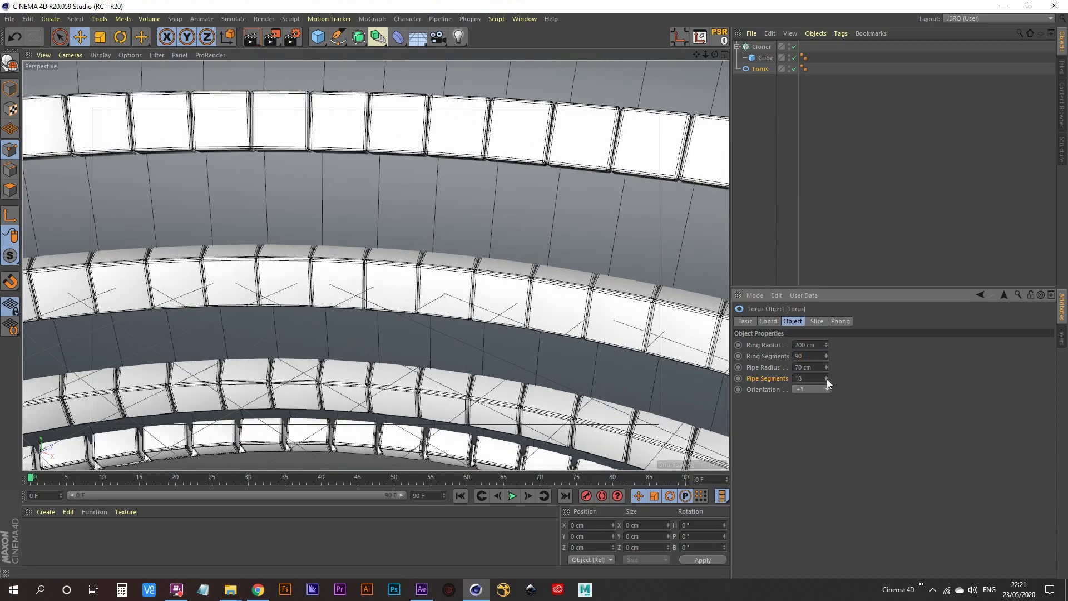
- Set the torus's pipe segments to 50 to close the gaps between the rows of cubes, and deselect the torus
{"action": "left_click_drag", "start_coordinate": [826, 379], "coordinate": [826, 337]}
{"action": "left_click_drag", "start_coordinate": [826, 379], "coordinate": [826, 378]}
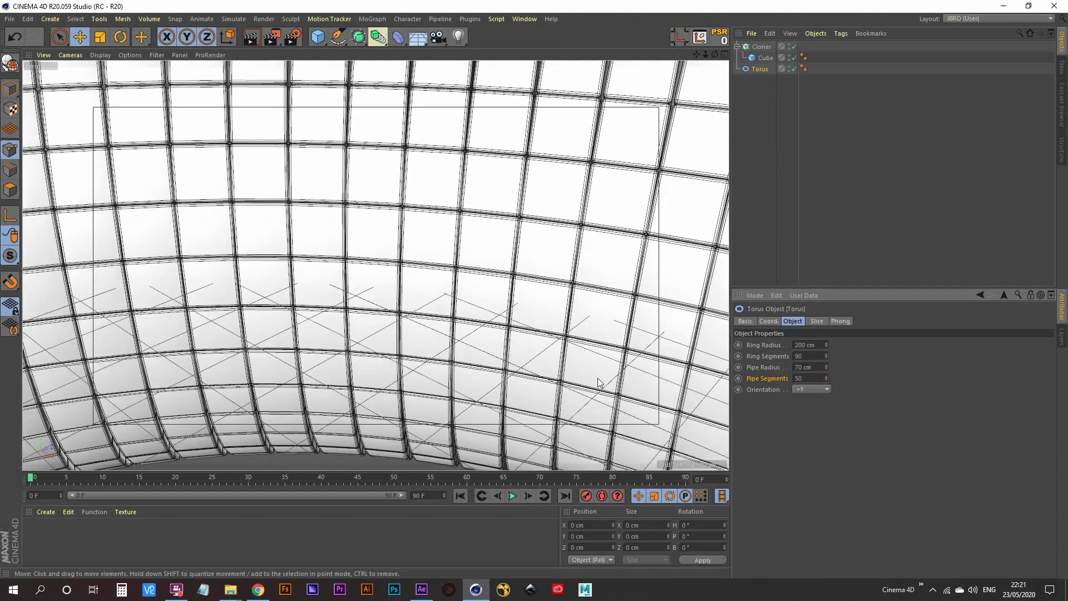
{"action": "left_click", "coordinate": [745, 124]}
{"action": "scroll", "coordinate": [406, 238], "scroll_direction": "down", "scroll_amount": 15}
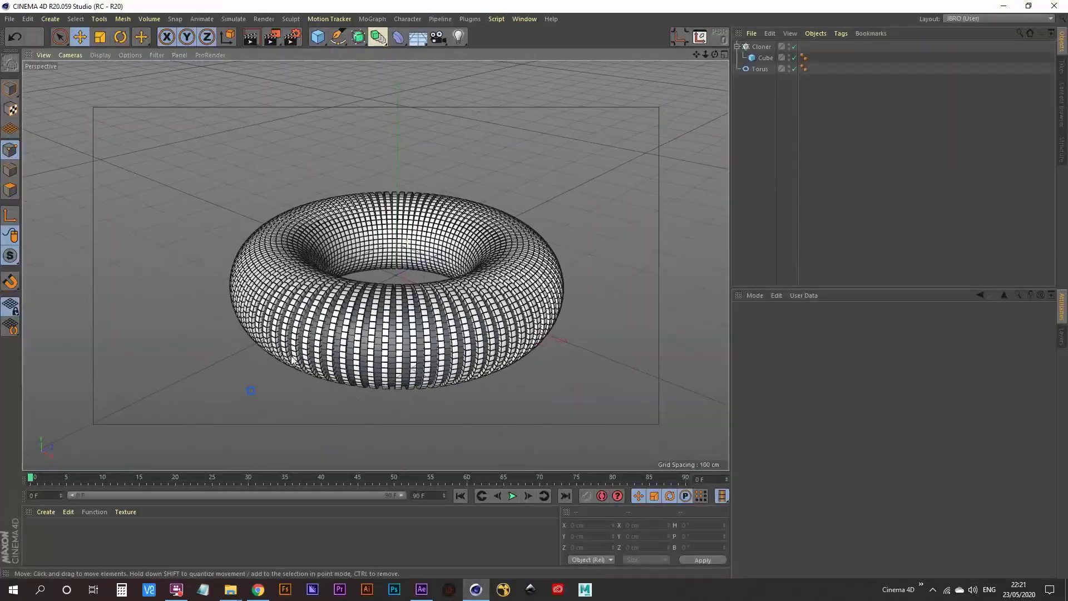
{"action": "middle_click_drag", "start_coordinate": [334, 295], "coordinate": [349, 262], "text": "alt"}
{"action": "left_click_drag", "start_coordinate": [349, 262], "coordinate": [386, 259], "text": "alt"}
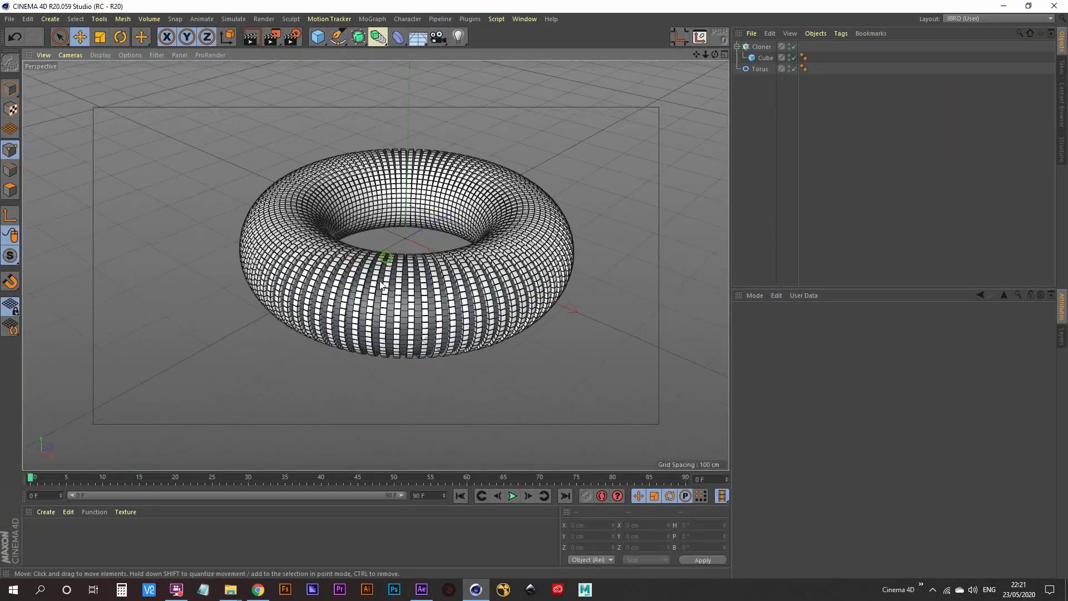
- Add a Plain effector to the Cloner and check that it is listed among the Cloner's effectors
{"action": "right_click_drag", "start_coordinate": [386, 259], "coordinate": [400, 240], "text": "alt"}
{"action": "middle_click_drag", "start_coordinate": [400, 240], "coordinate": [387, 246], "text": "alt"}
{"action": "left_click_drag", "start_coordinate": [387, 308], "coordinate": [396, 271], "text": "alt"}
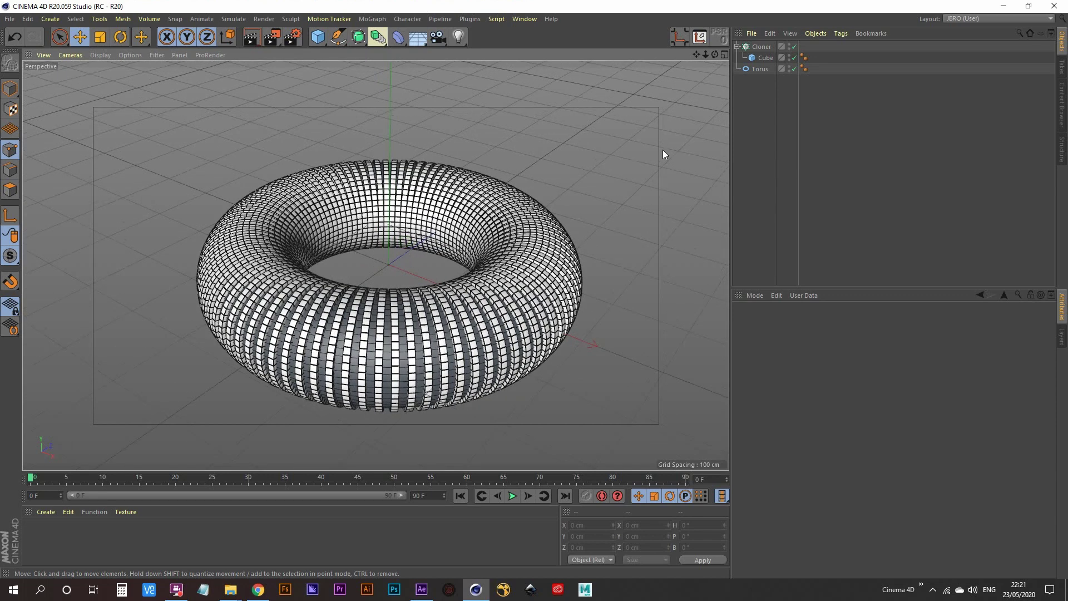
{"action": "left_click", "coordinate": [761, 47]}
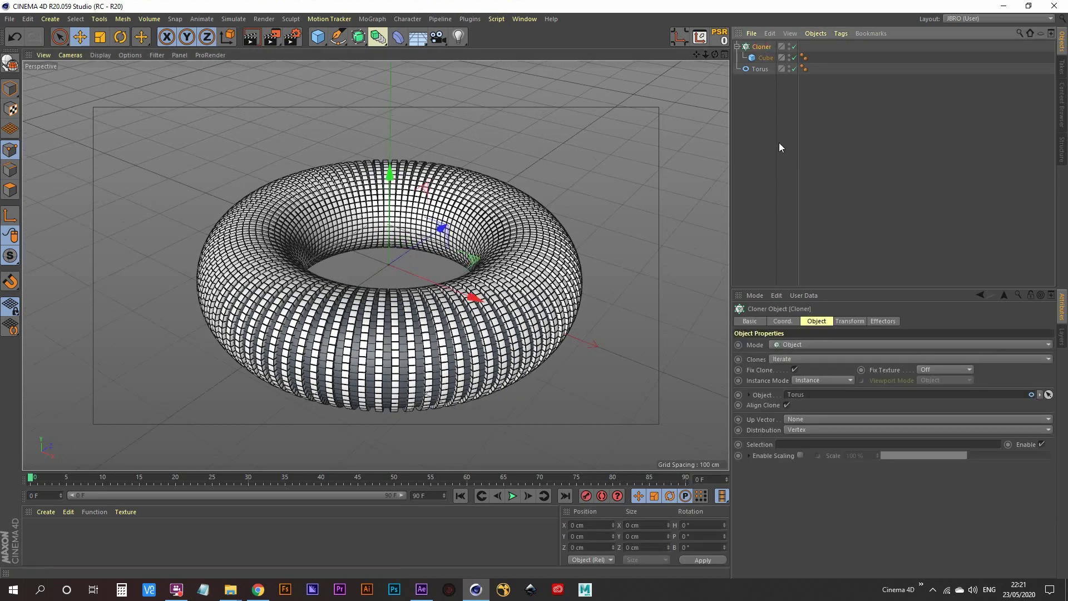
{"action": "left_click", "coordinate": [373, 20]}
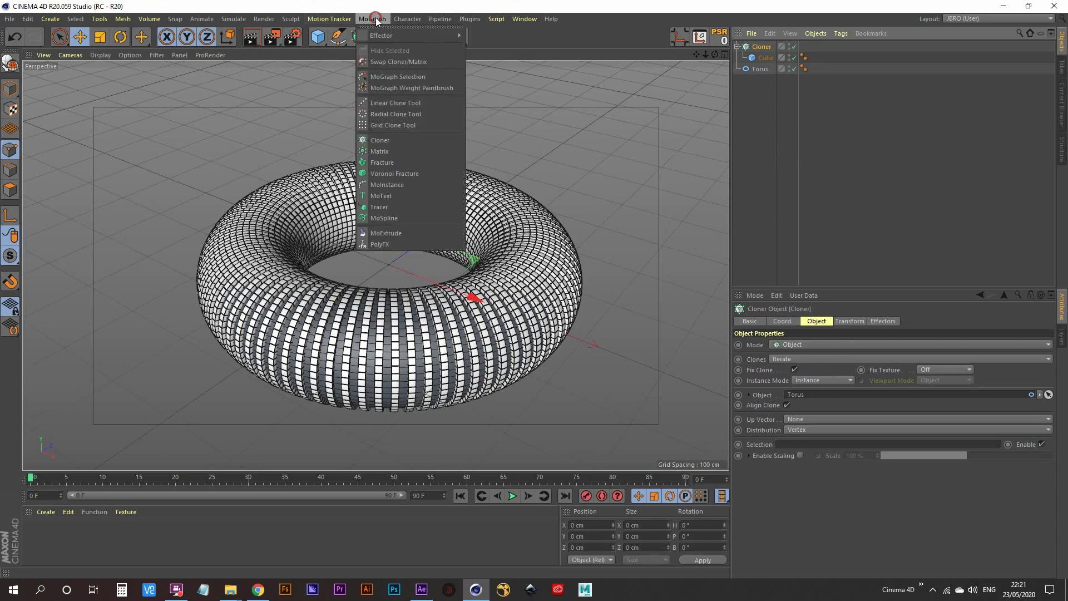
{"action": "mouse_move", "coordinate": [387, 37]}
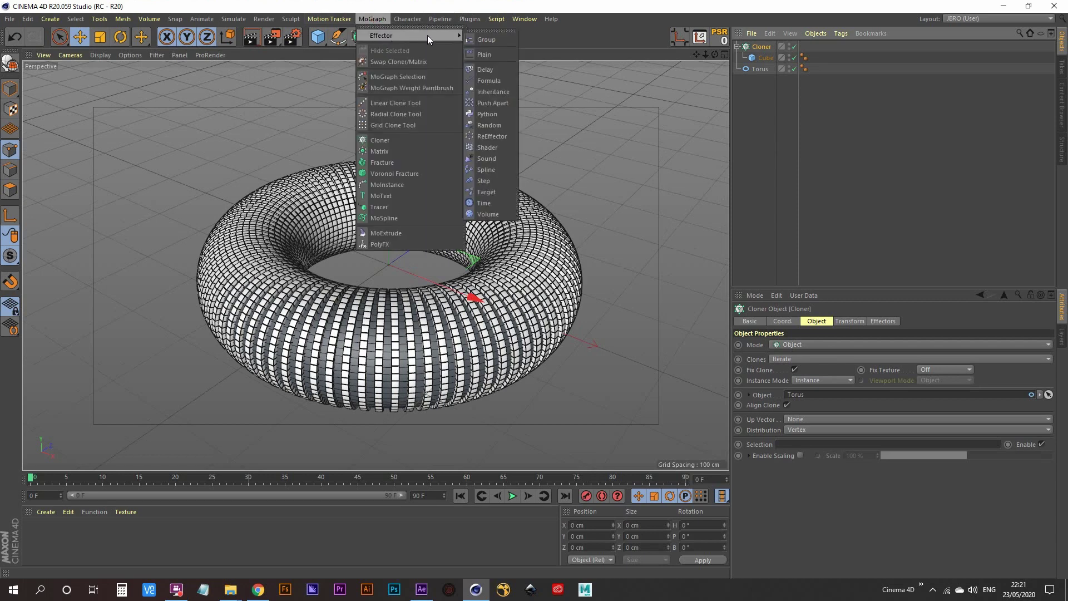
{"action": "left_click", "coordinate": [499, 55]}
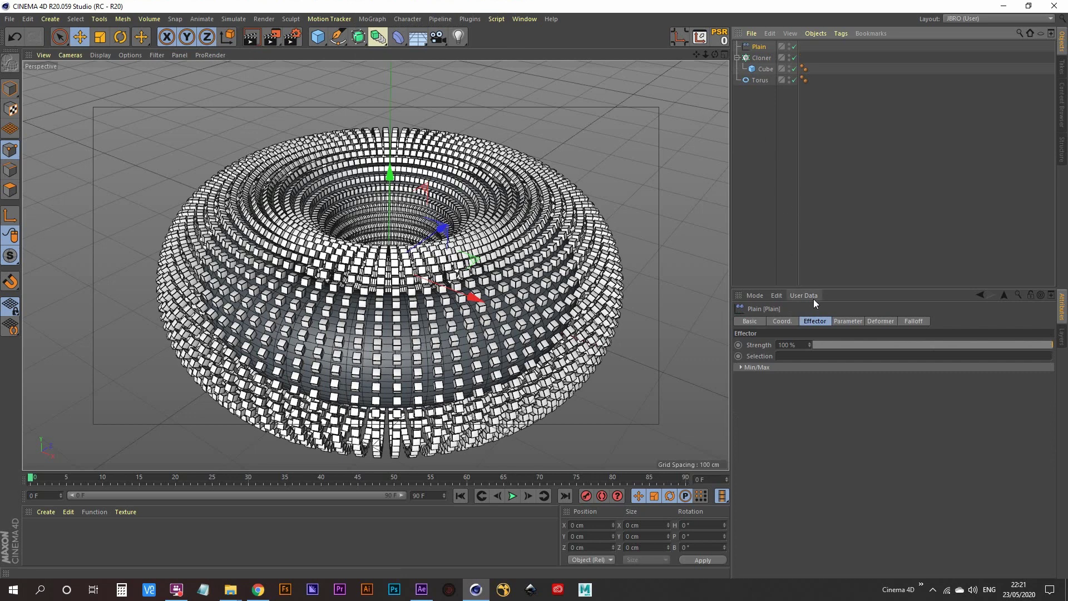
{"action": "left_click", "coordinate": [760, 58]}
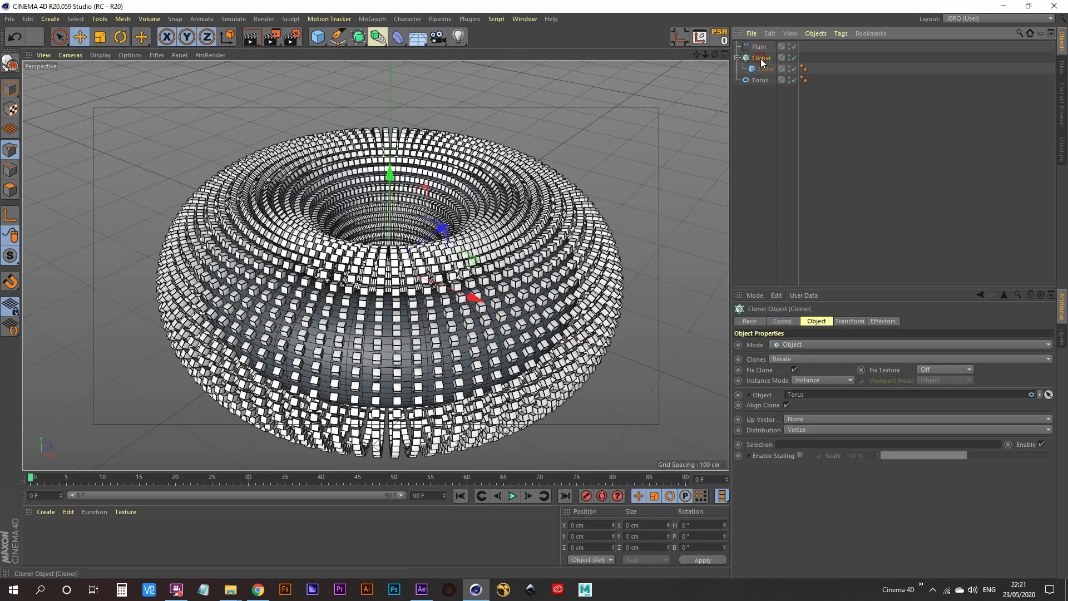
{"action": "left_click", "coordinate": [887, 320]}
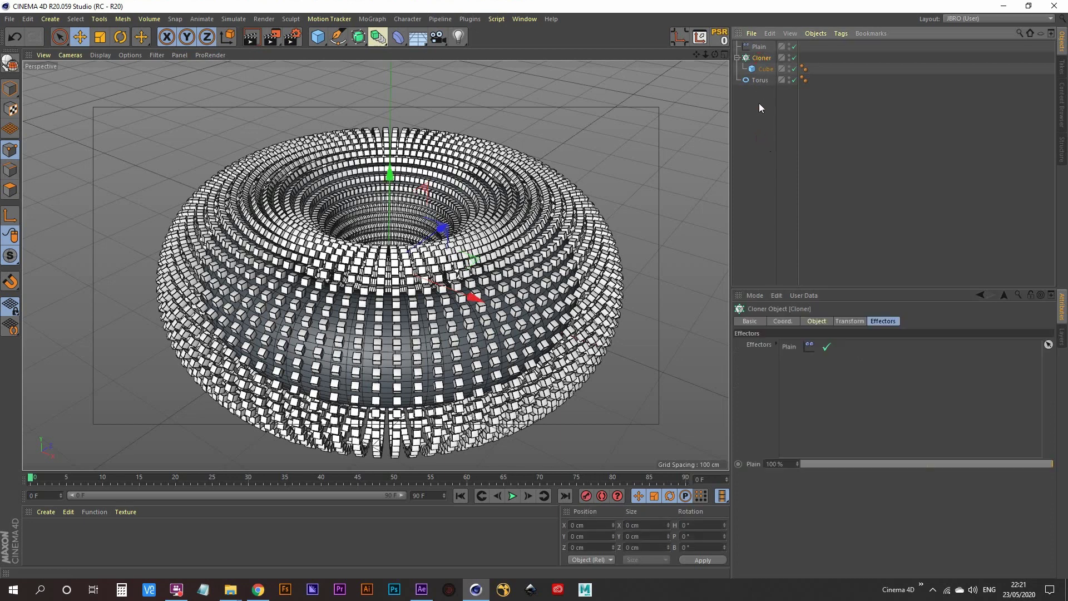
{"action": "left_click", "coordinate": [750, 129]}
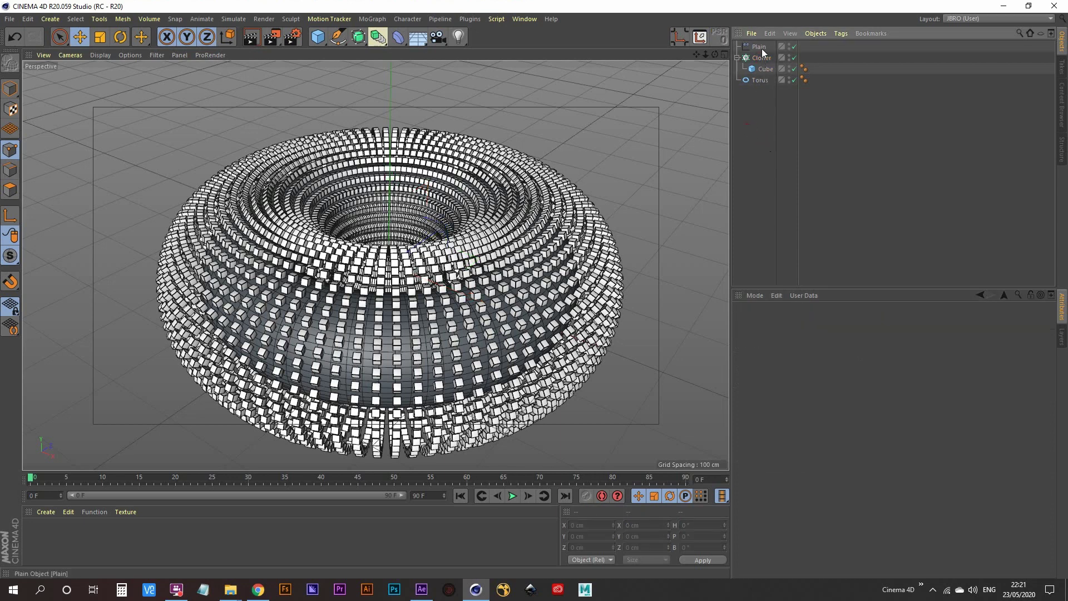
- Set the Plain effector's position offset to 0 cm in Y and 40 cm in Z, and deselect the effector
{"action": "left_click", "coordinate": [760, 47]}
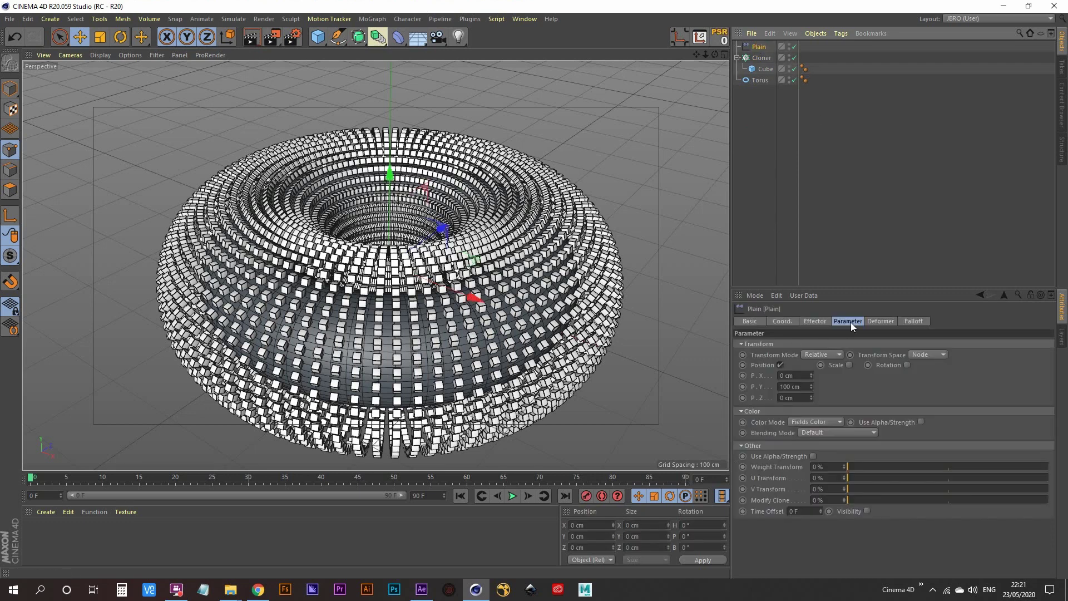
{"action": "double_click", "coordinate": [806, 388]}
{"action": "type", "text": "0"}
{"action": "key", "text": "Return"}
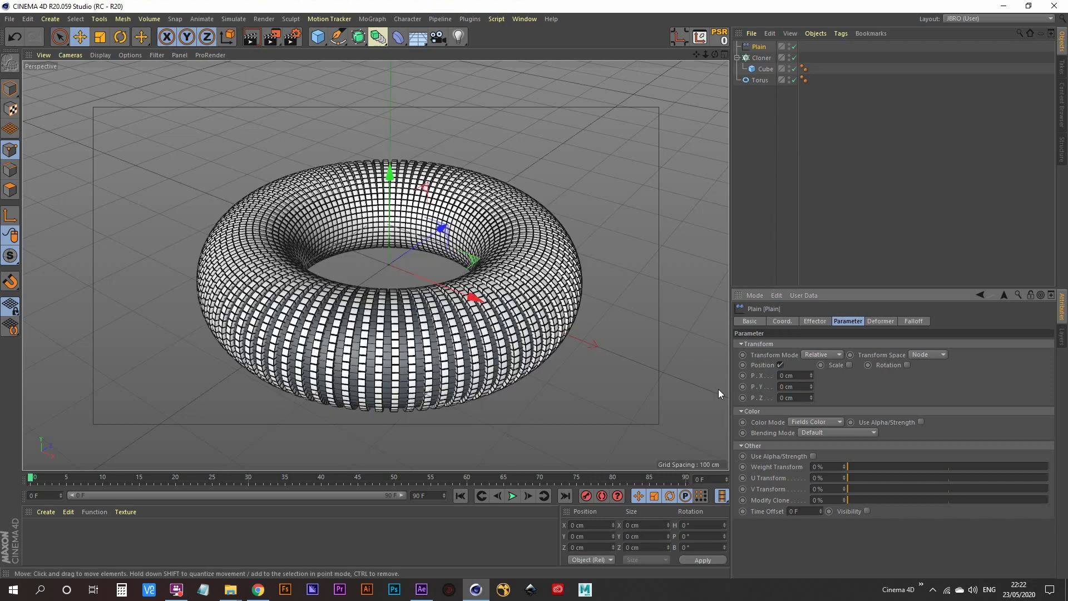
{"action": "middle_click_drag", "start_coordinate": [441, 377], "coordinate": [446, 353], "text": "alt"}
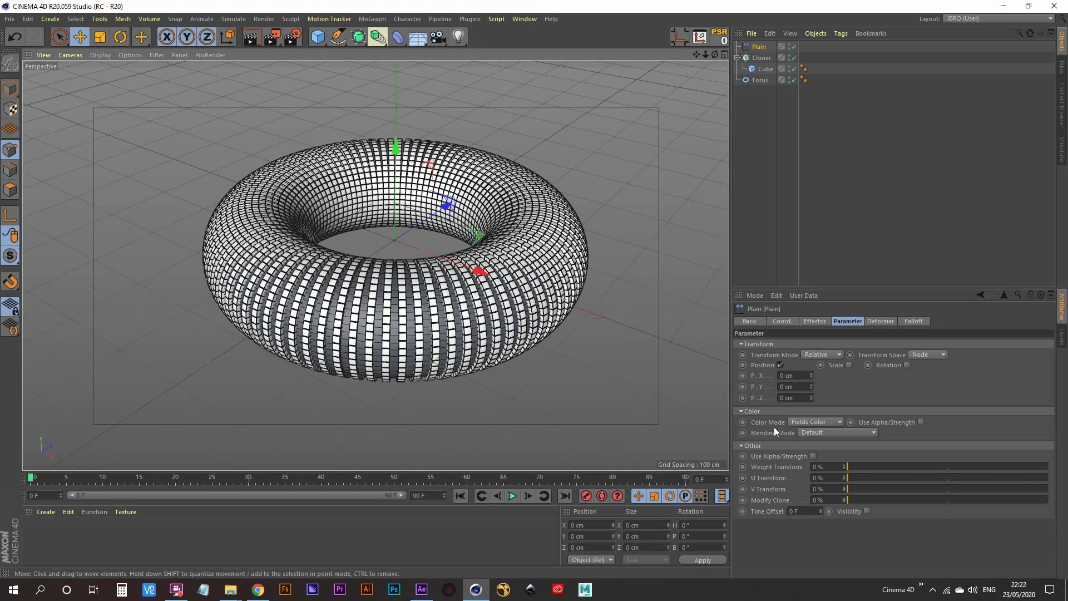
{"action": "double_click", "coordinate": [805, 398]}
{"action": "type", "text": "40"}
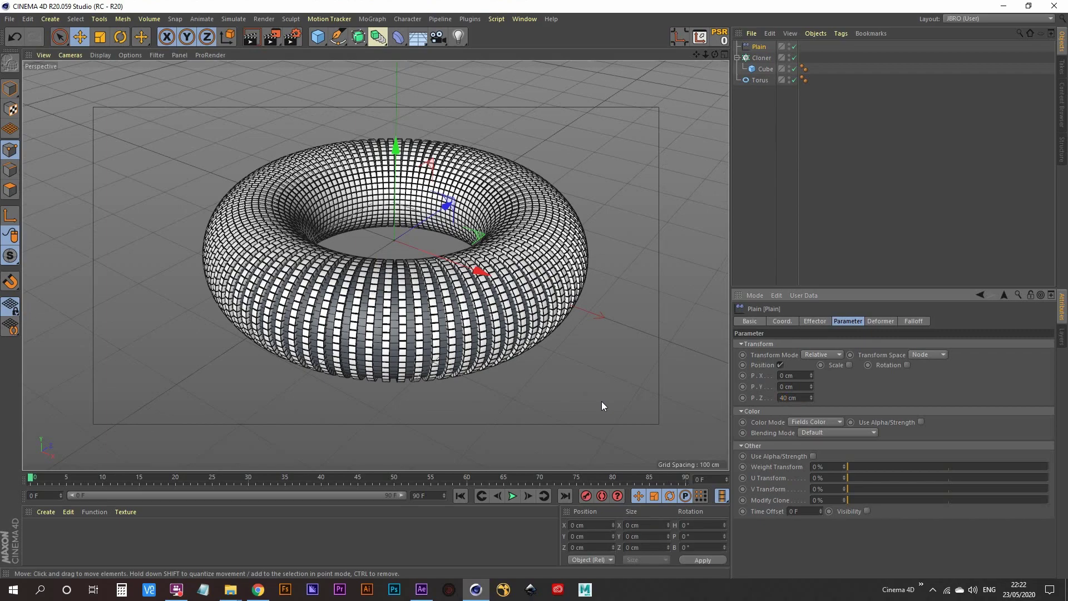
{"action": "key", "text": "Return"}
{"action": "left_click_drag", "start_coordinate": [407, 307], "coordinate": [431, 321], "text": "alt"}
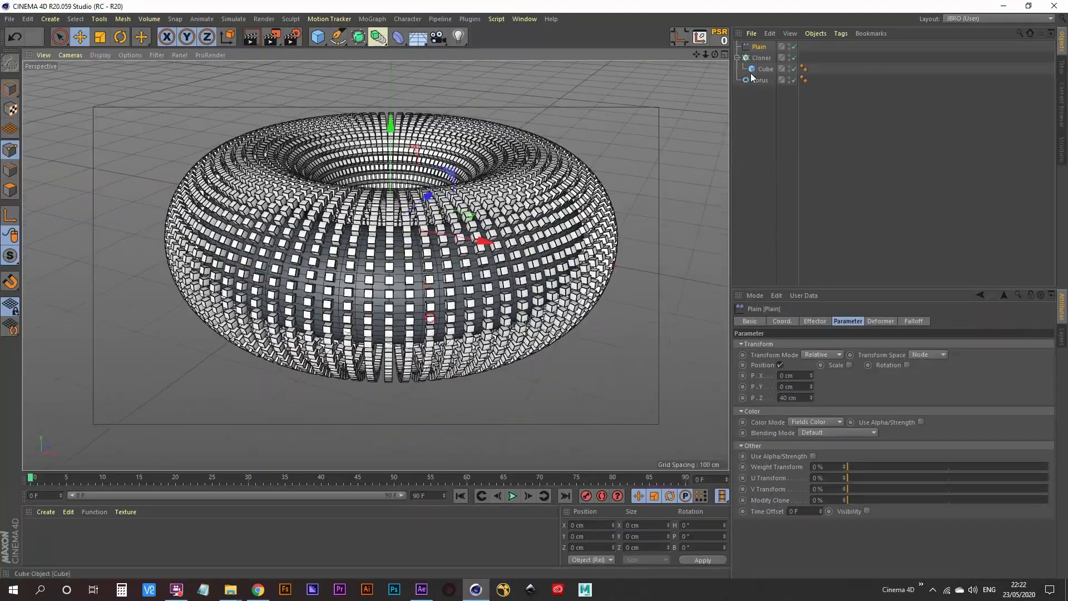
{"action": "left_click", "coordinate": [745, 119]}
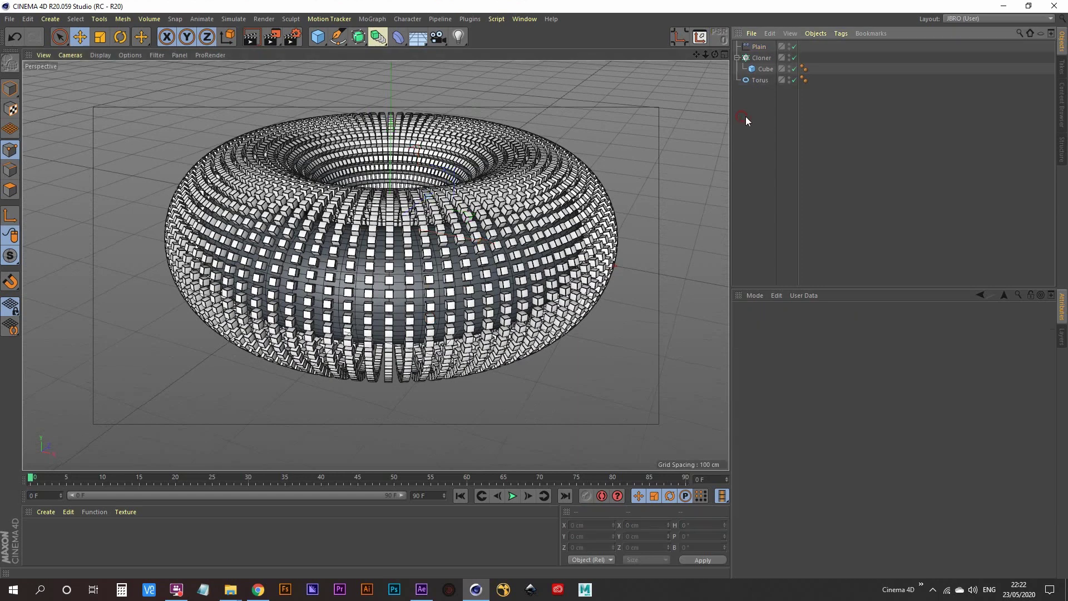
- Add a Random effector to the Cloner
{"action": "left_click", "coordinate": [760, 58]}
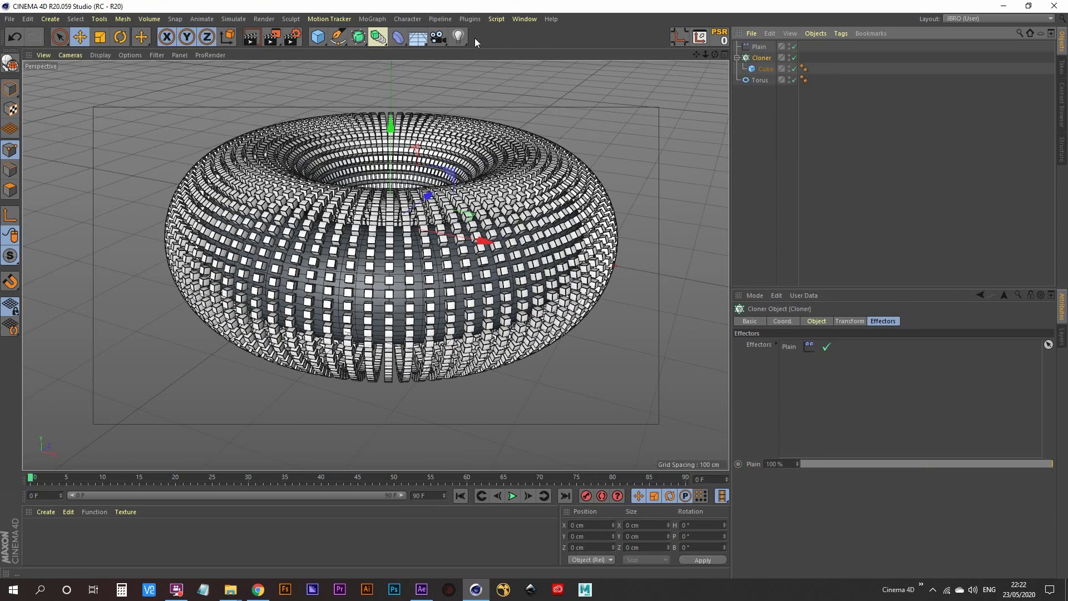
{"action": "left_click", "coordinate": [374, 20]}
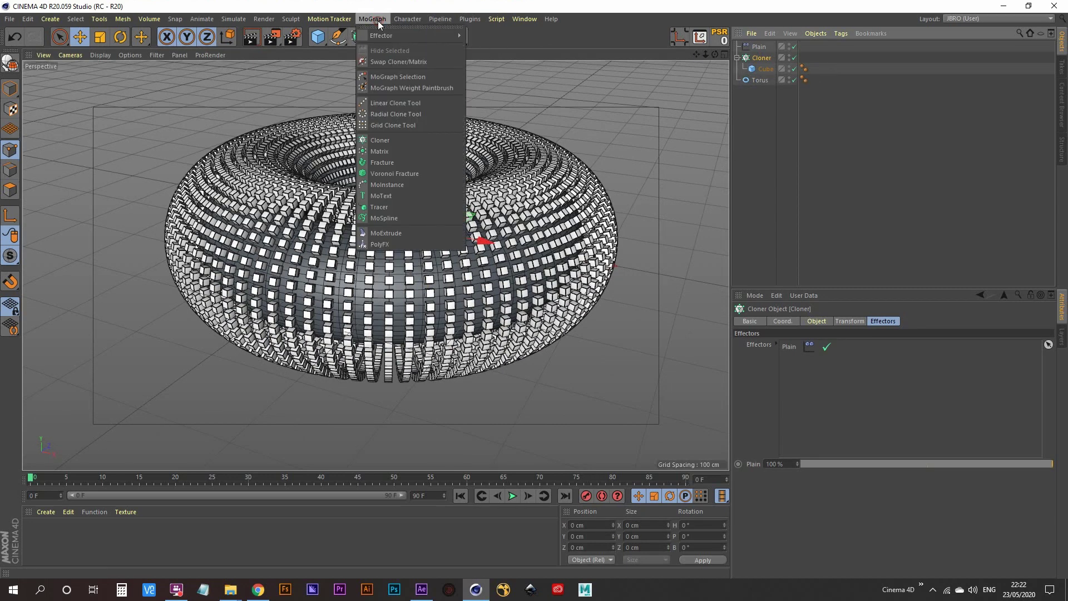
{"action": "mouse_move", "coordinate": [384, 35]}
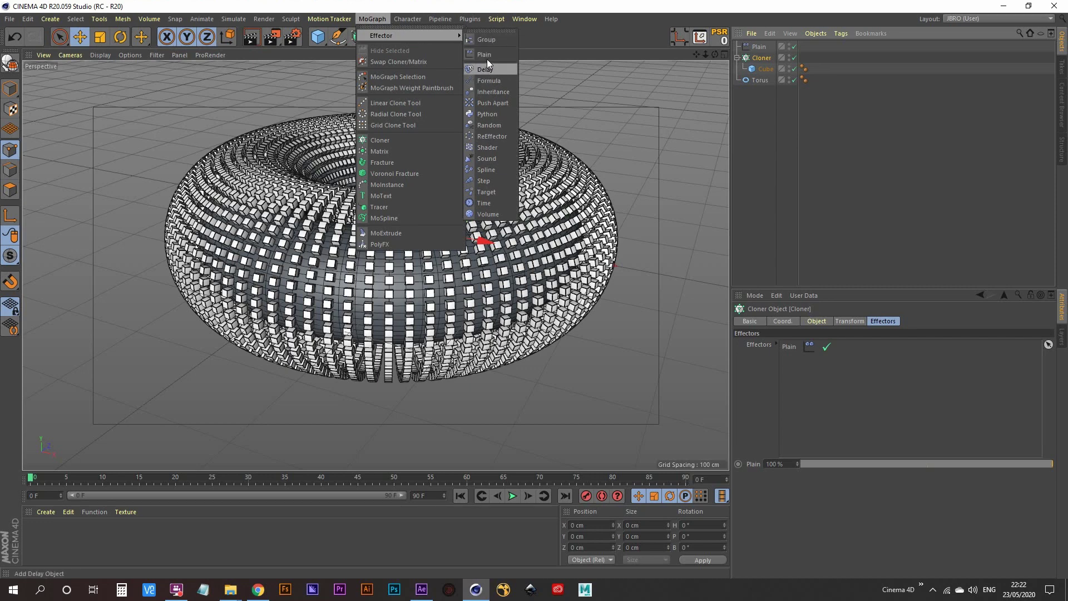
{"action": "left_click", "coordinate": [489, 125]}
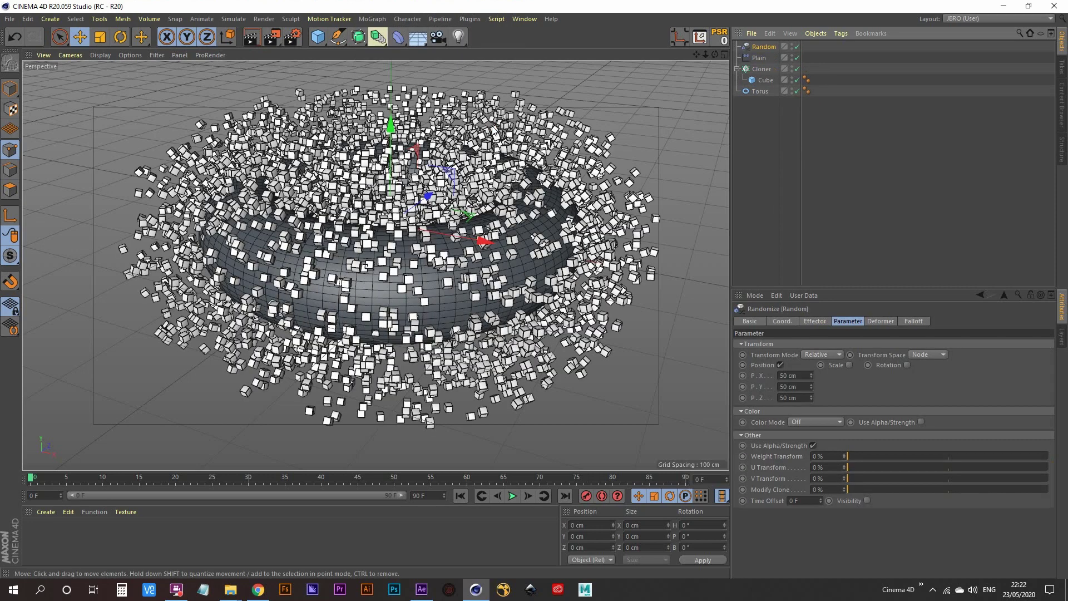
- Add a Spherical Field to the Plain effector's falloff
{"action": "left_click", "coordinate": [759, 57]}
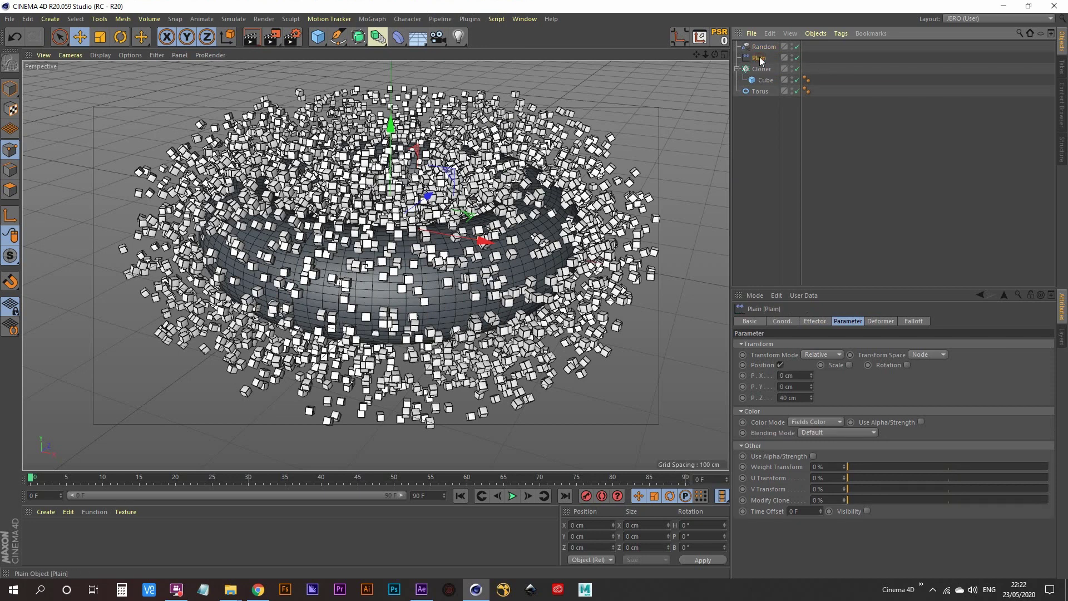
{"action": "left_click", "coordinate": [917, 321]}
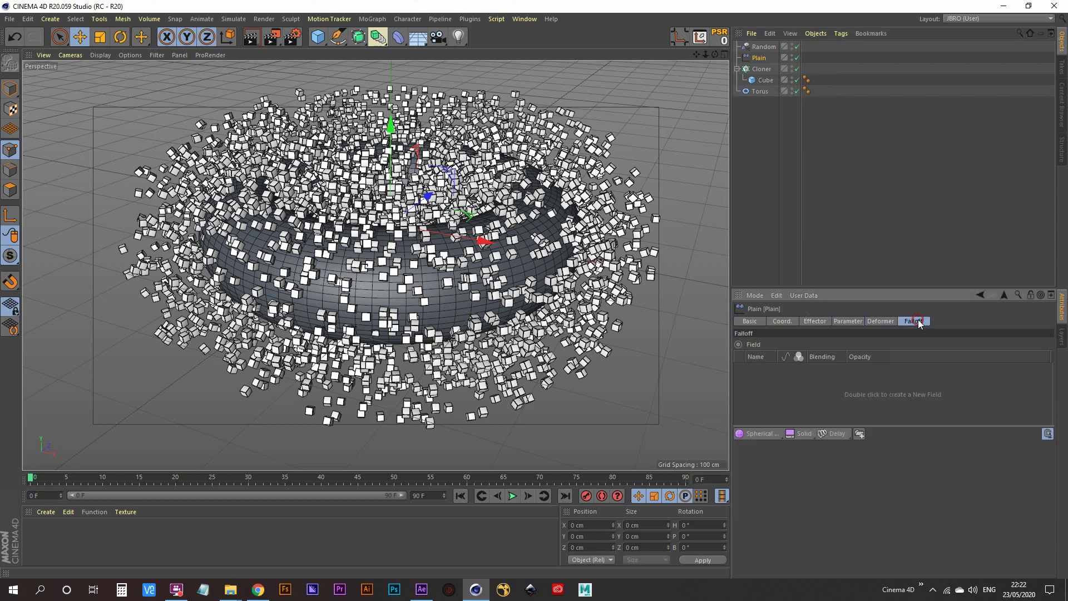
{"action": "left_click", "coordinate": [780, 438]}
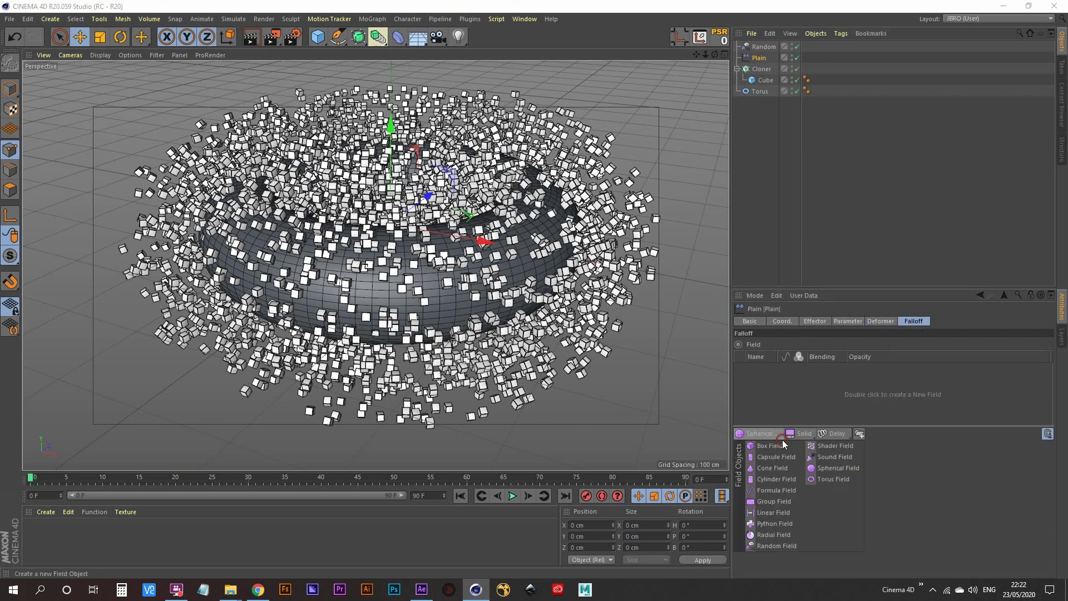
{"action": "left_click", "coordinate": [846, 468]}
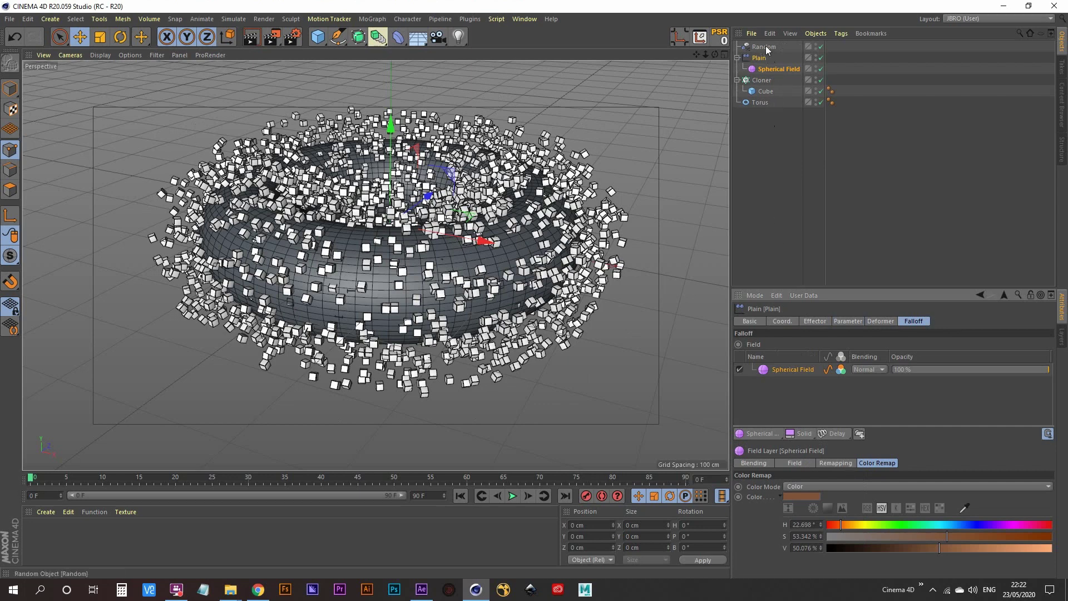
- Disable the Random effector and move the Spherical Field along X to about -189 cm, onto the torus's tube
{"action": "left_click", "coordinate": [821, 47]}
{"action": "left_click", "coordinate": [782, 69]}
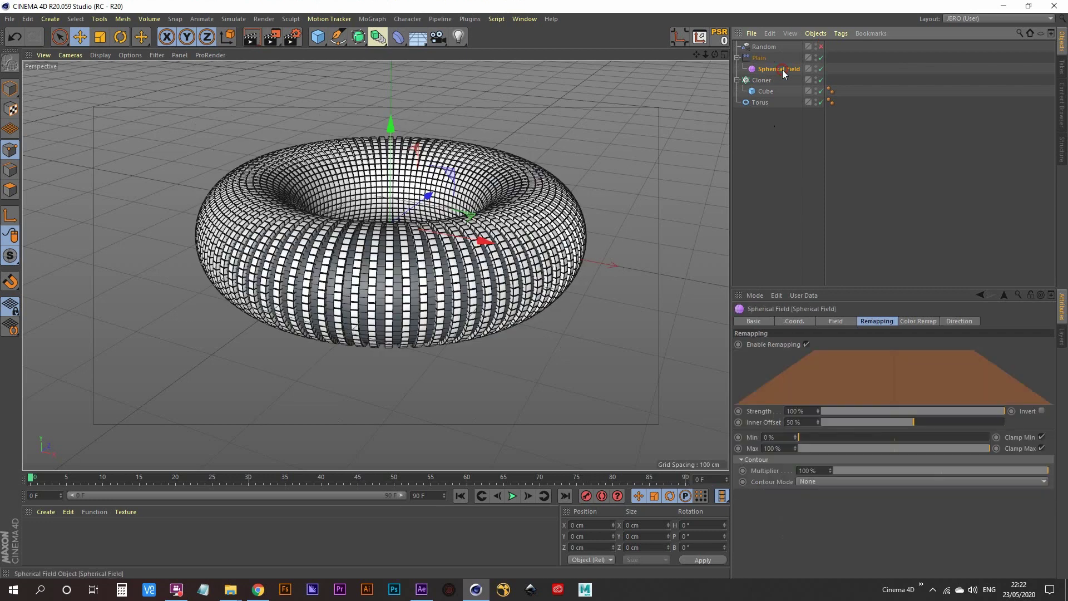
{"action": "left_click", "coordinate": [11, 89]}
{"action": "left_click_drag", "start_coordinate": [445, 239], "coordinate": [448, 286], "text": "alt"}
{"action": "left_click_drag", "start_coordinate": [427, 250], "coordinate": [354, 191], "text": "alt"}
{"action": "middle_click_drag", "start_coordinate": [250, 169], "coordinate": [300, 270], "text": "alt"}
{"action": "right_click_drag", "start_coordinate": [301, 270], "coordinate": [315, 223], "text": "alt"}
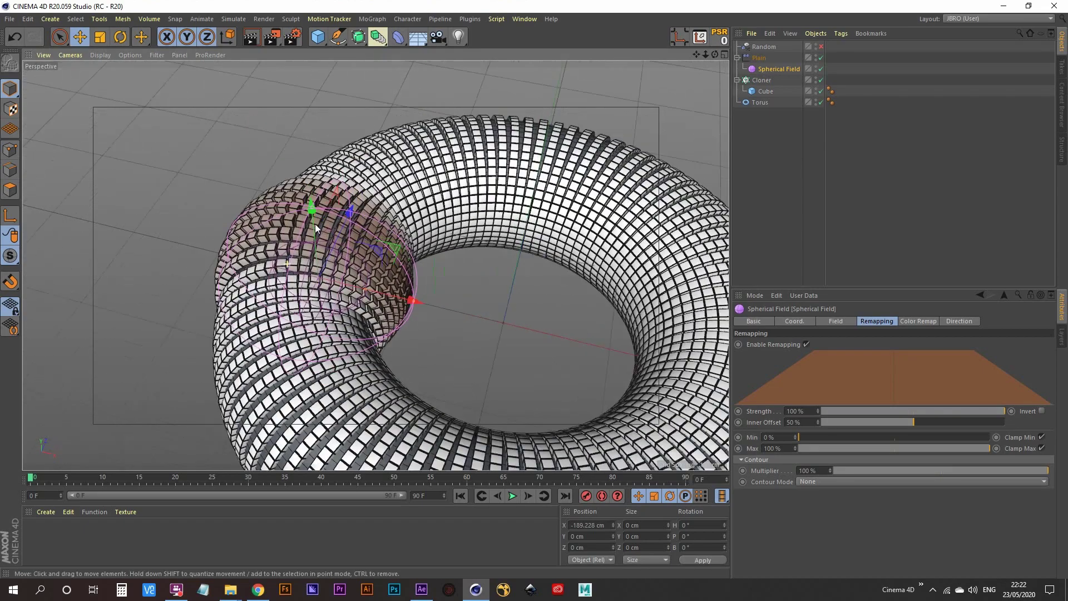
- Shift the Spherical Field slightly farther outward along X to about -200 cm so it encloses the tube
{"action": "left_click_drag", "start_coordinate": [355, 304], "coordinate": [356, 272], "text": "alt"}
{"action": "right_click_drag", "start_coordinate": [356, 276], "coordinate": [339, 278], "text": "alt"}
{"action": "mouse_move", "coordinate": [412, 331]}
{"action": "left_mouse_down"}
{"action": "mouse_move", "coordinate": [595, 359]}
{"action": "mouse_move", "coordinate": [200, 283]}
{"action": "mouse_move", "coordinate": [411, 316]}
{"action": "left_mouse_up"}
{"action": "left_click_drag", "start_coordinate": [349, 282], "coordinate": [325, 332], "text": "alt"}
{"action": "right_click_drag", "start_coordinate": [324, 332], "coordinate": [311, 361], "text": "alt"}
{"action": "middle_click_drag", "start_coordinate": [332, 359], "coordinate": [316, 321], "text": "alt"}
{"action": "left_click_drag", "start_coordinate": [316, 322], "coordinate": [346, 337], "text": "alt"}
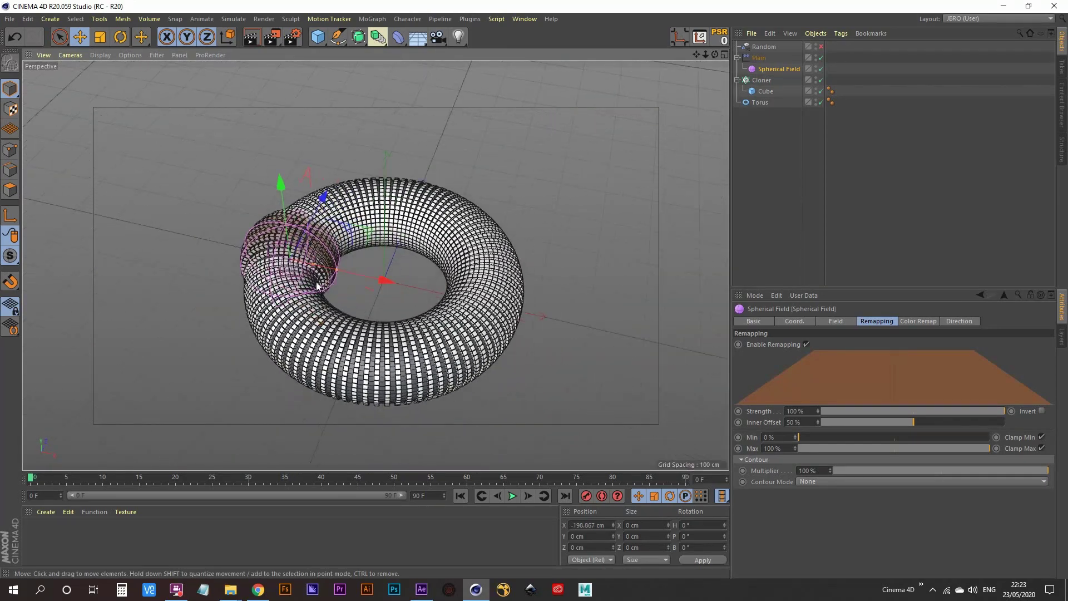
{"action": "right_click_drag", "start_coordinate": [311, 264], "coordinate": [401, 353], "text": "alt"}
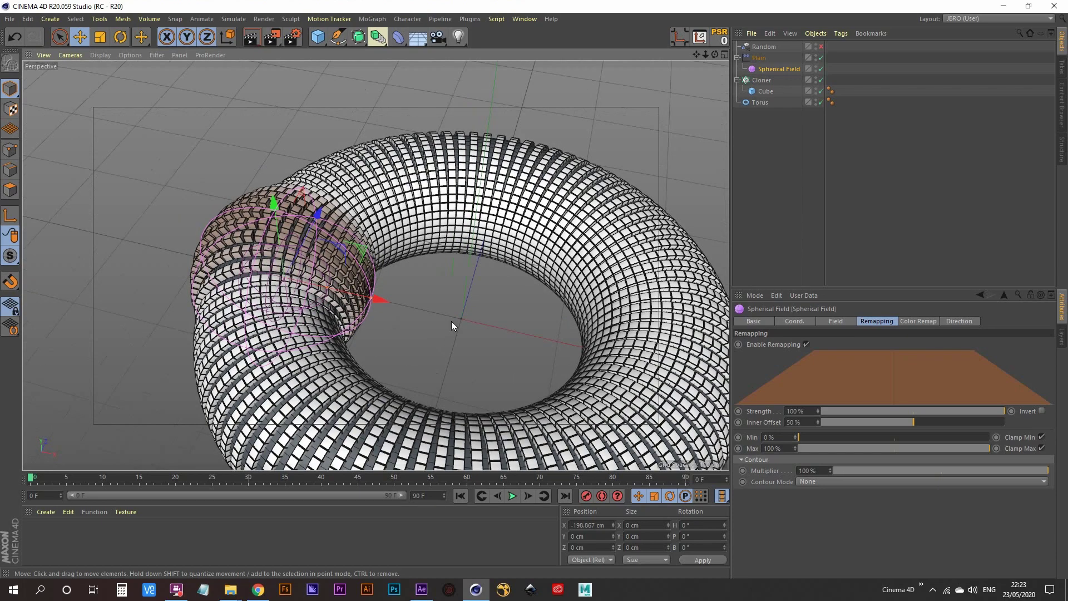
- Re-enable the Random effector and assign the Plain effector's existing Spherical Field to its falloff
{"action": "left_click", "coordinate": [821, 47]}
{"action": "left_click_drag", "start_coordinate": [367, 267], "coordinate": [387, 230], "text": "alt"}
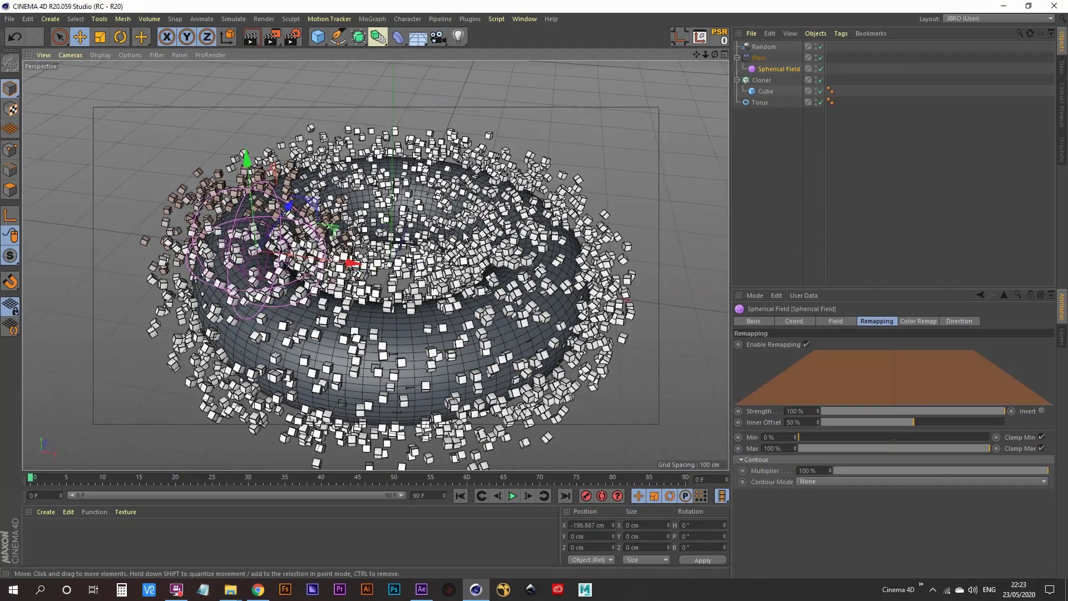
{"action": "left_click_drag", "start_coordinate": [439, 256], "coordinate": [399, 248], "text": "alt"}
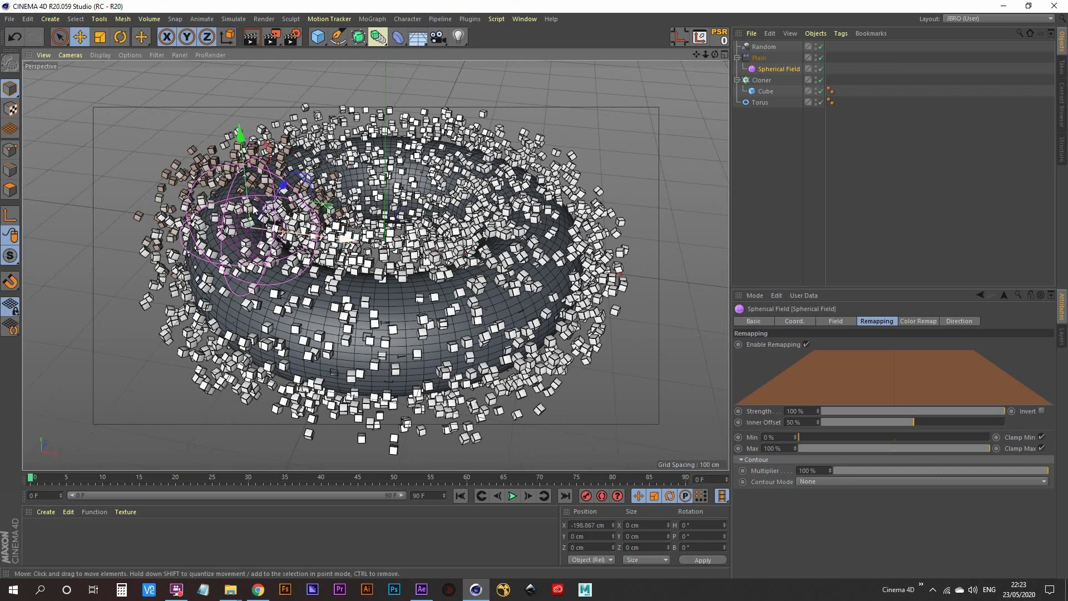
{"action": "left_click", "coordinate": [763, 46]}
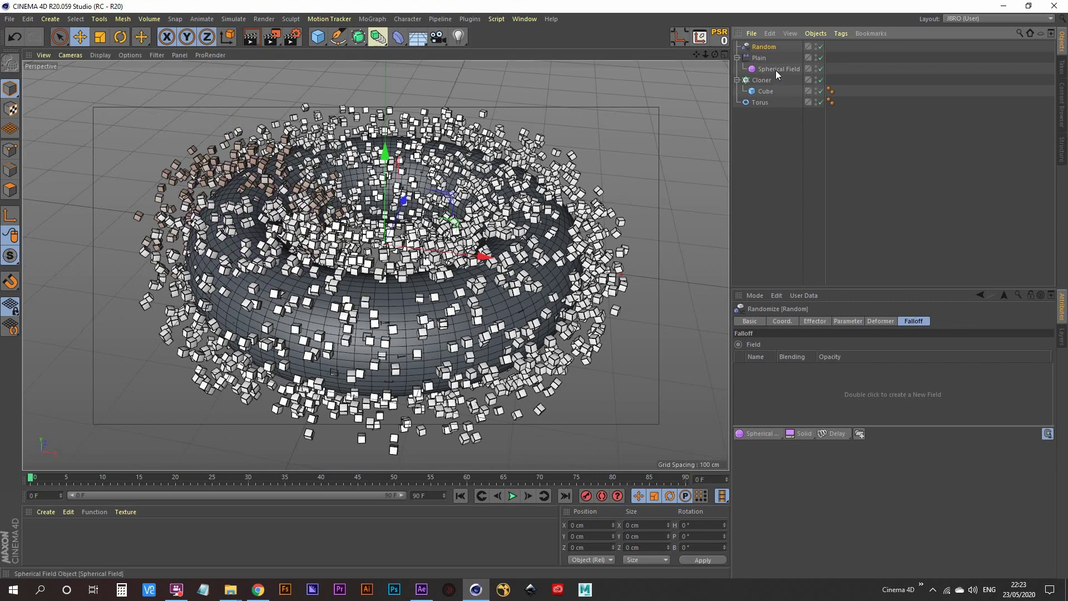
{"action": "left_click_drag", "start_coordinate": [775, 68], "coordinate": [807, 304]}
{"action": "left_click_drag", "start_coordinate": [803, 362], "coordinate": [793, 380]}
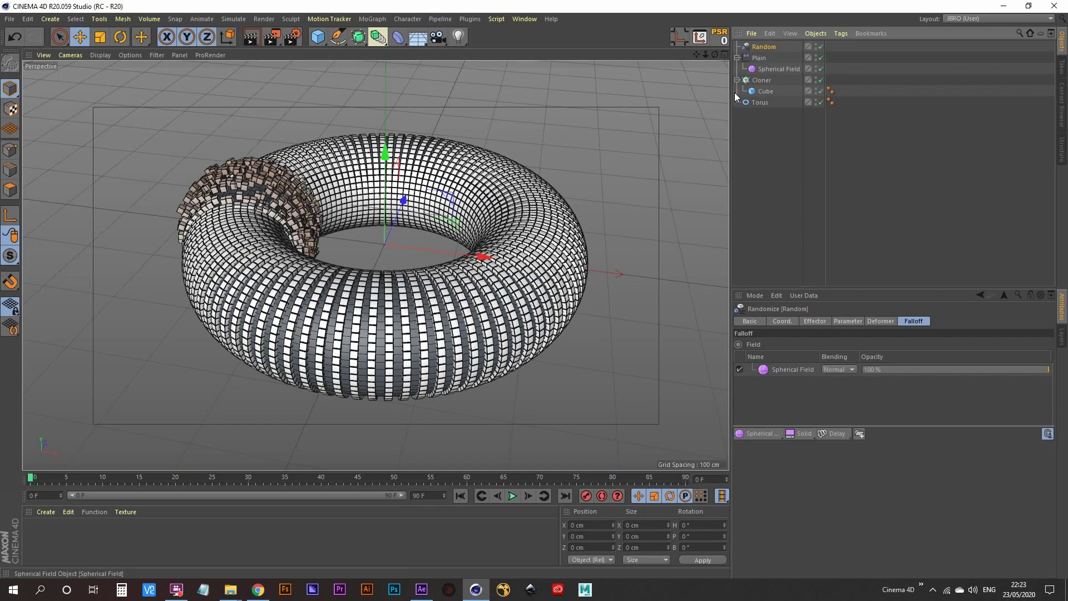
- Set the Random effector's position variation to 0 cm in Y and 60 cm in X
{"action": "left_click_drag", "start_coordinate": [261, 240], "coordinate": [268, 232], "text": "alt"}
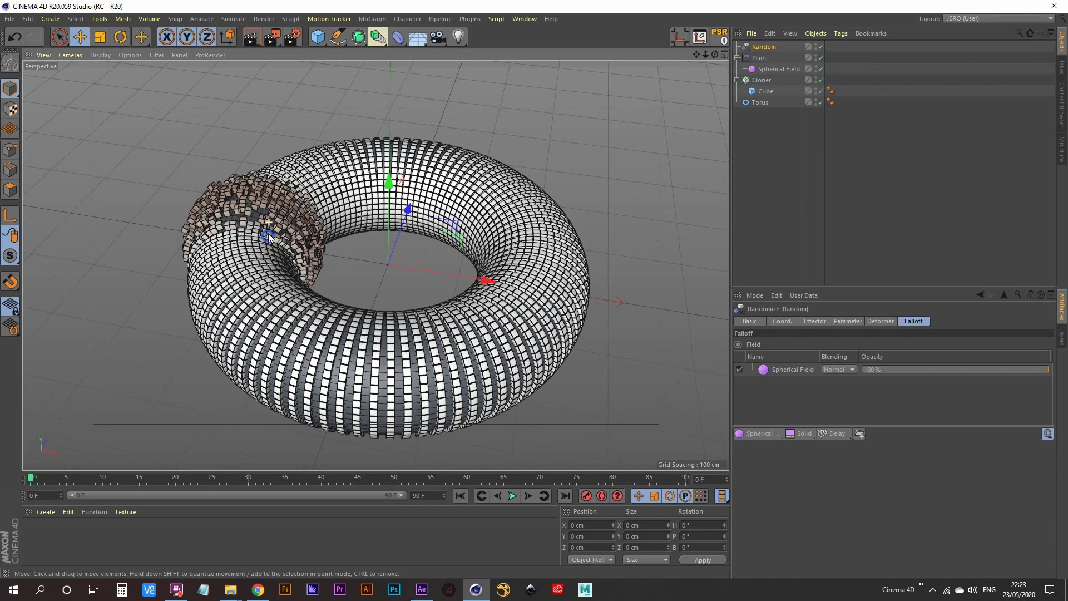
{"action": "scroll", "coordinate": [289, 200], "scroll_direction": "up", "scroll_amount": 6}
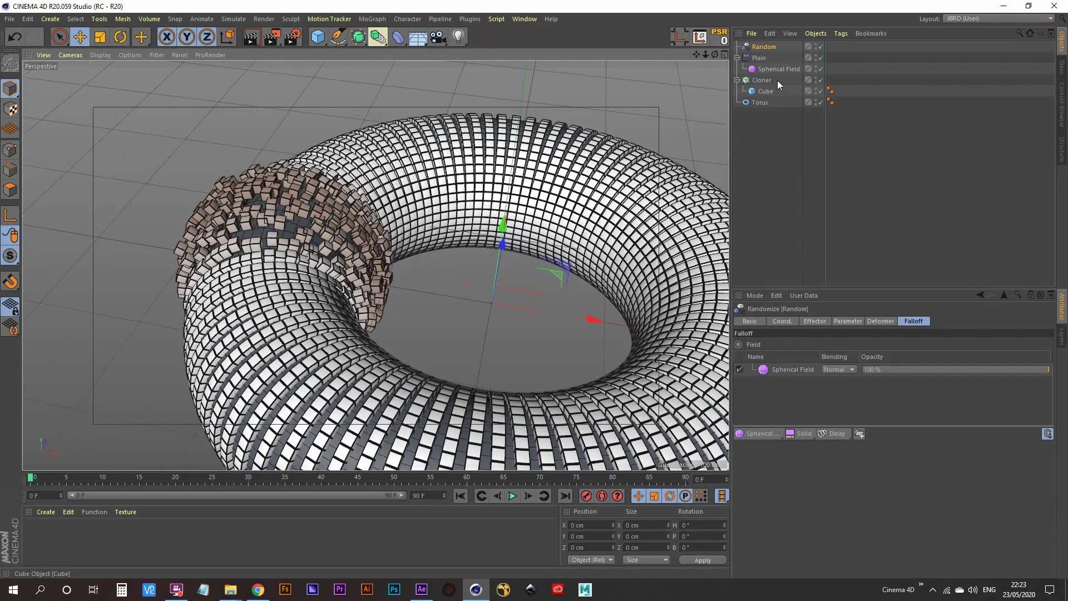
{"action": "left_click", "coordinate": [855, 323]}
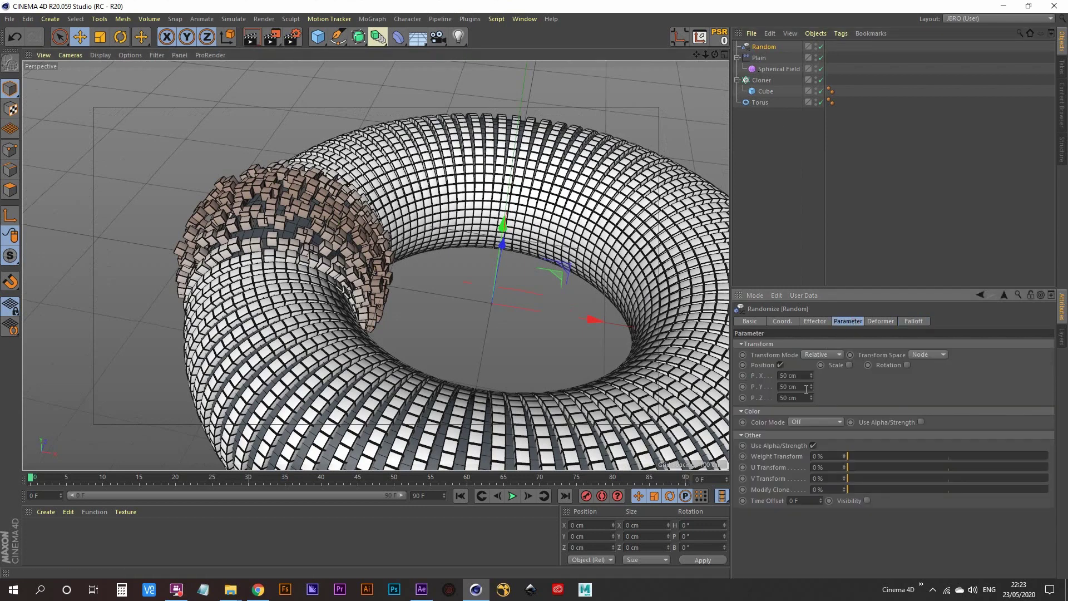
{"action": "left_click", "coordinate": [806, 387]}
{"action": "type", "text": "0"}
{"action": "key", "text": "Return"}
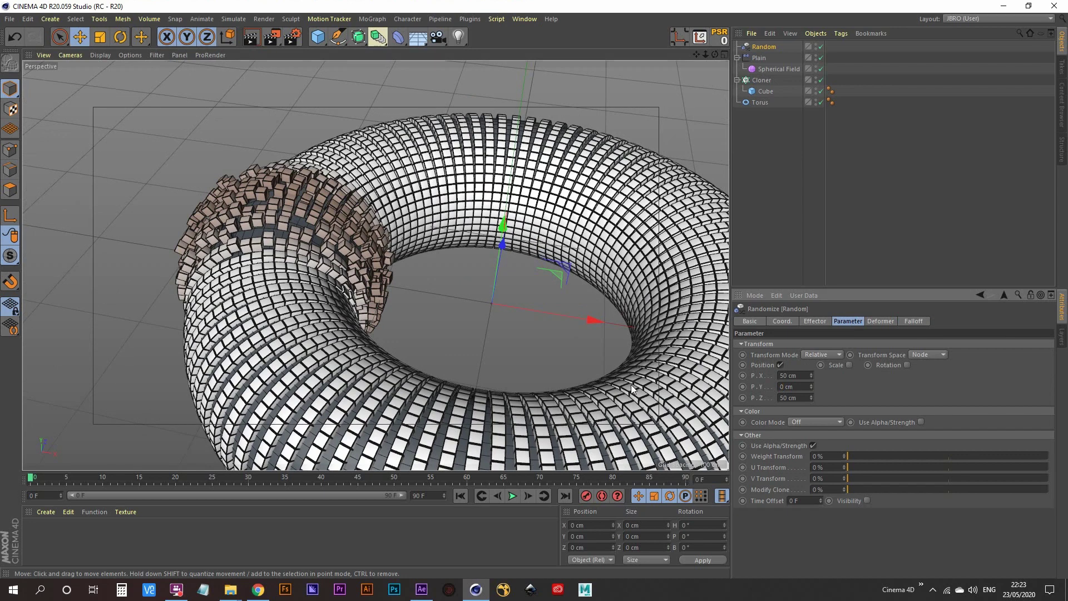
{"action": "left_click", "coordinate": [807, 376]}
{"action": "type", "text": "60"}
{"action": "key", "text": "Return"}
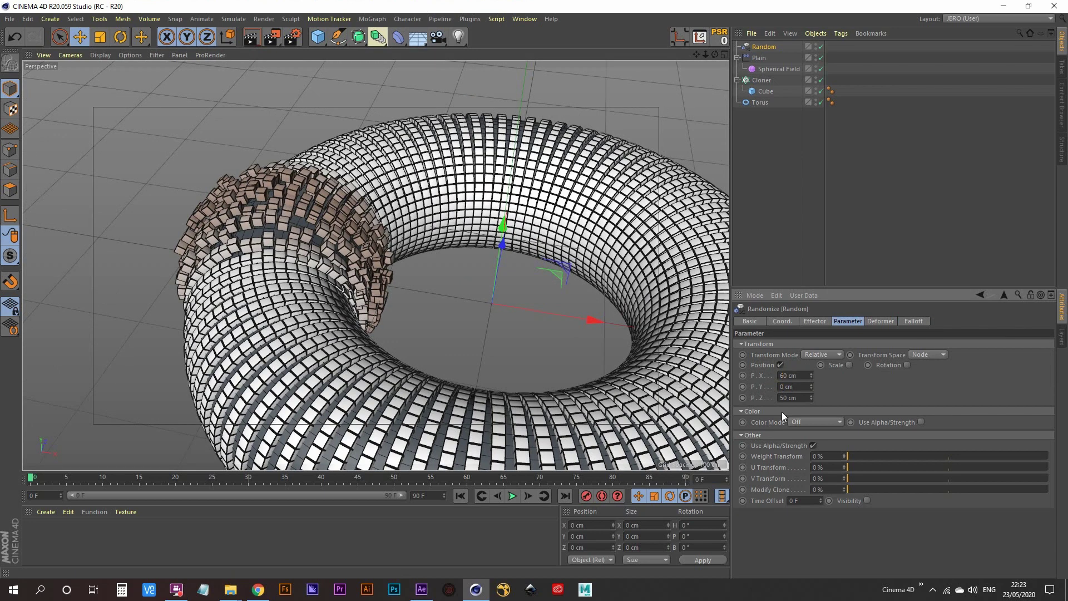
- Set the Random effector's Z position variation to -20 cm
{"action": "left_click", "coordinate": [805, 398]}
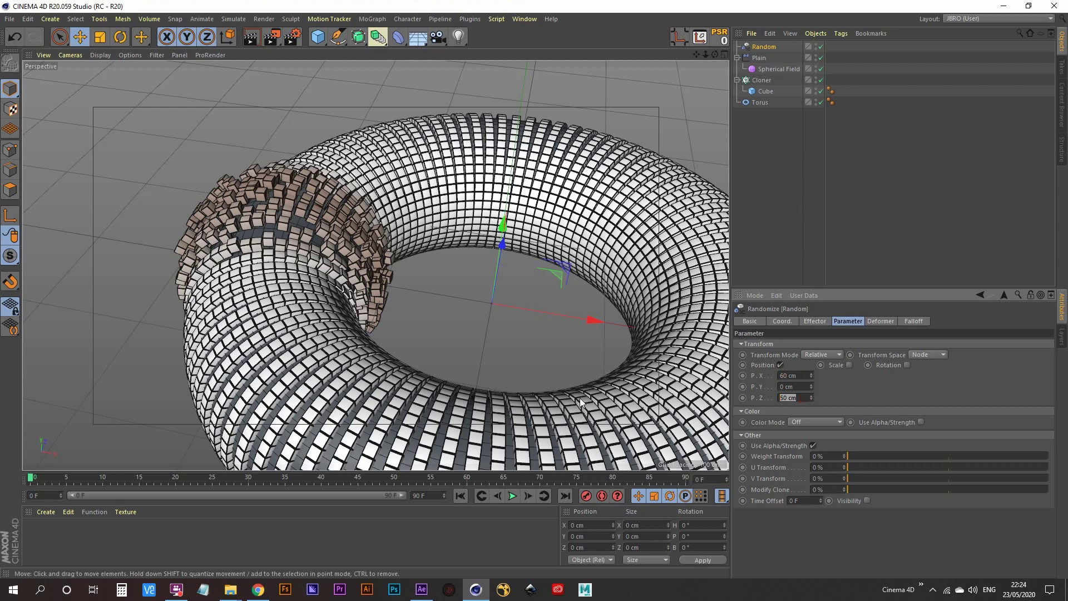
{"action": "type", "text": "-20"}
{"action": "key", "text": "Return"}
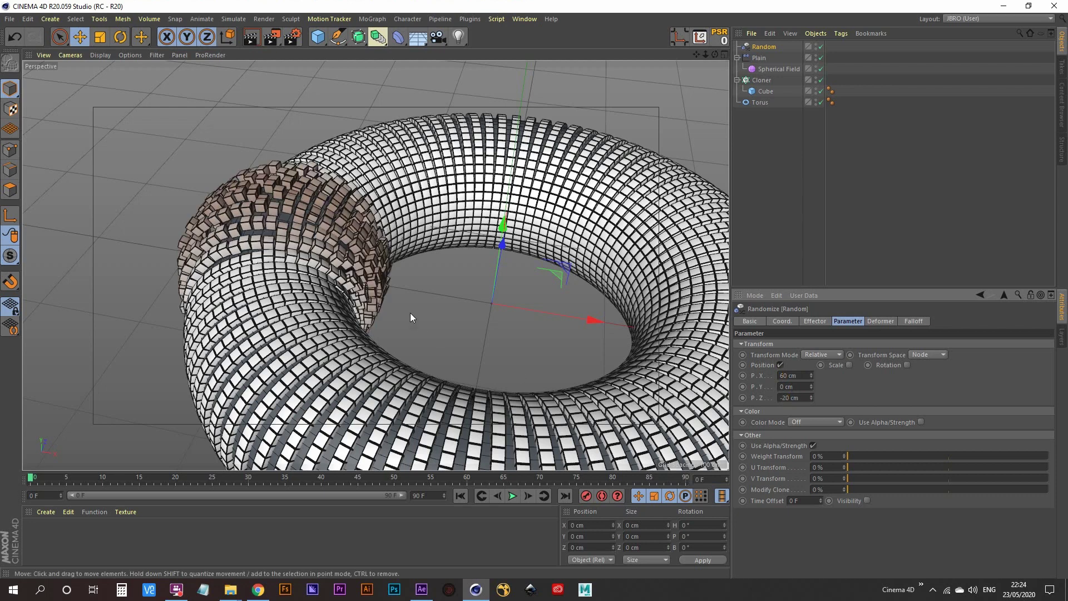
{"action": "left_click", "coordinate": [849, 365]}
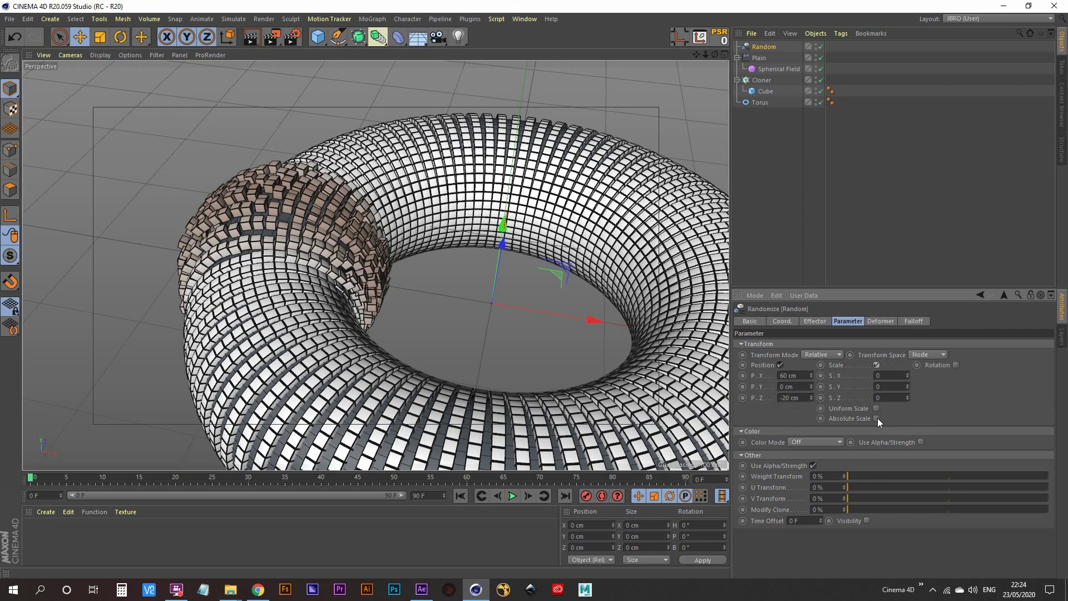
{"action": "left_click", "coordinate": [876, 366]}
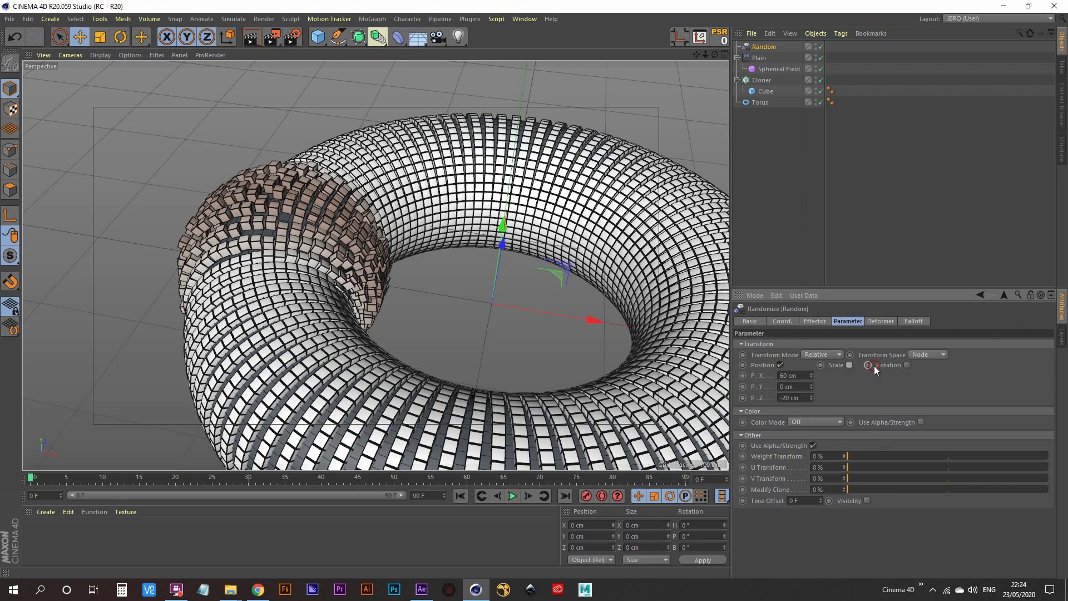
- Enable scaling on the Plain effector and set its Z scale to 9 so the affected cubes stretch outward
{"action": "left_click", "coordinate": [760, 59]}
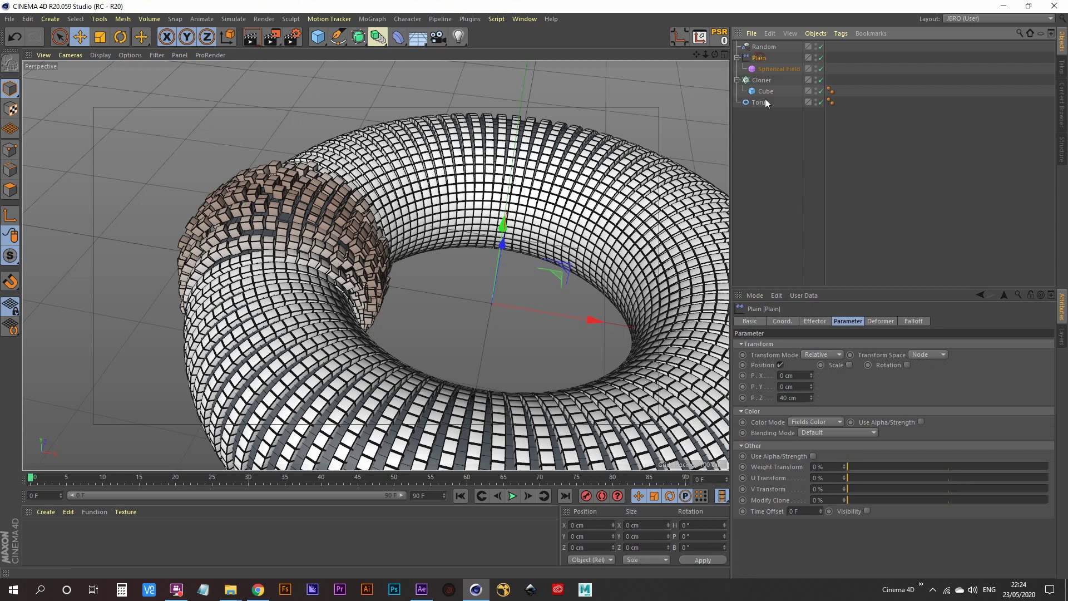
{"action": "left_click", "coordinate": [850, 365]}
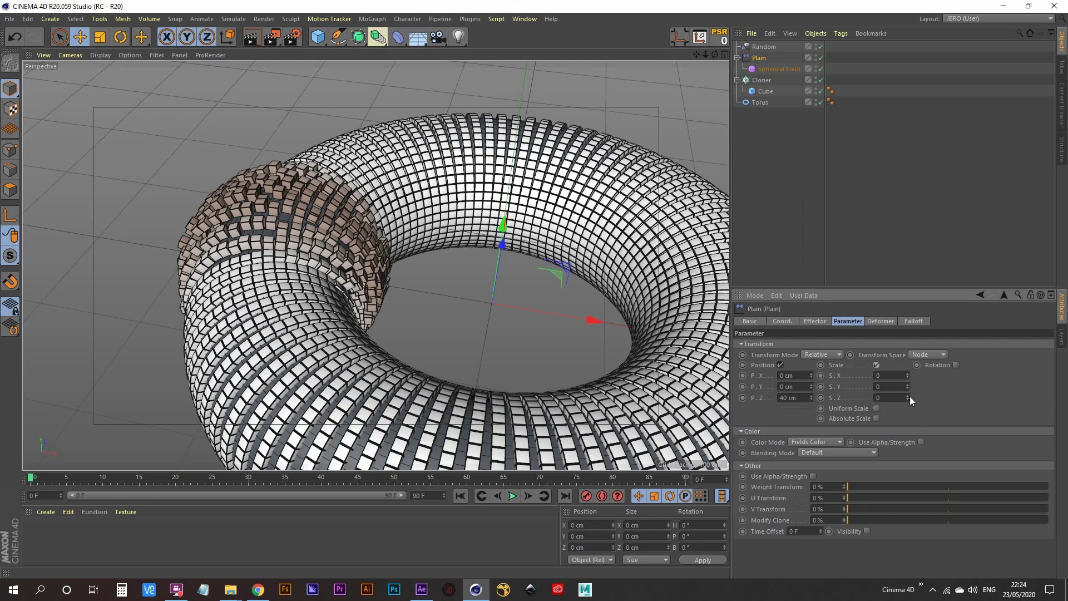
{"action": "left_click_drag", "start_coordinate": [907, 398], "coordinate": [907, 352]}
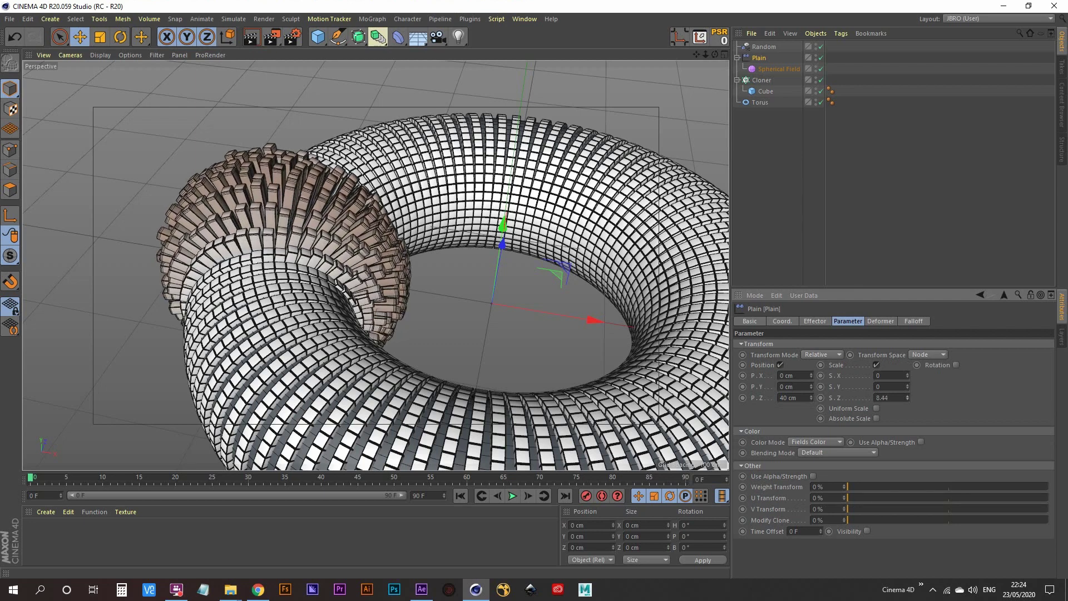
{"action": "double_click", "coordinate": [884, 398]}
{"action": "type", "text": "9"}
{"action": "key", "text": "Return"}
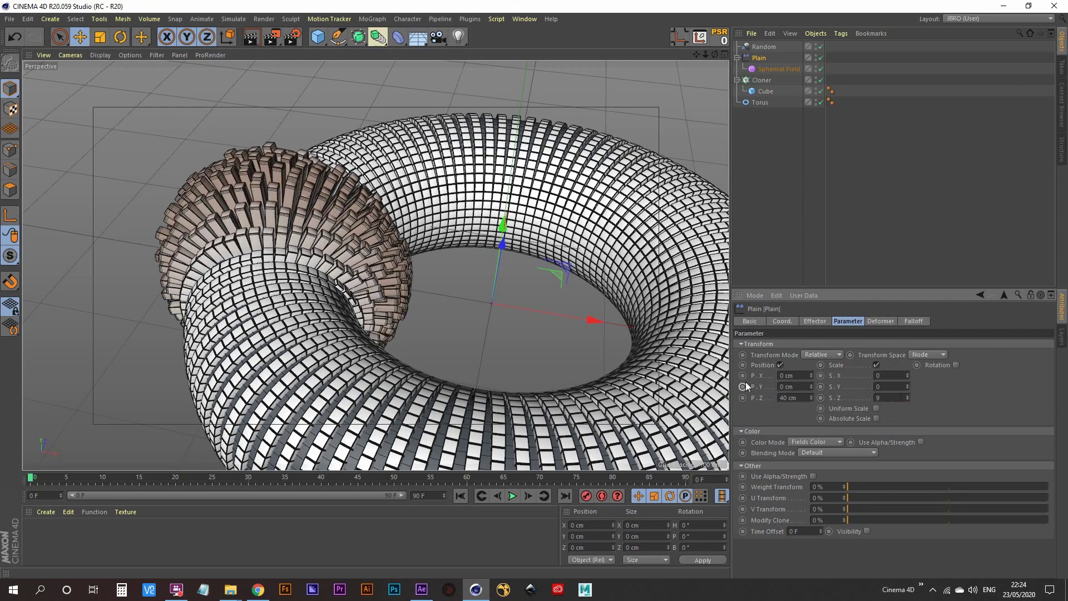
- Raise the Random effector's Z position variation to about 406 cm and inspect the stretched cubes up close
{"action": "left_click", "coordinate": [761, 48]}
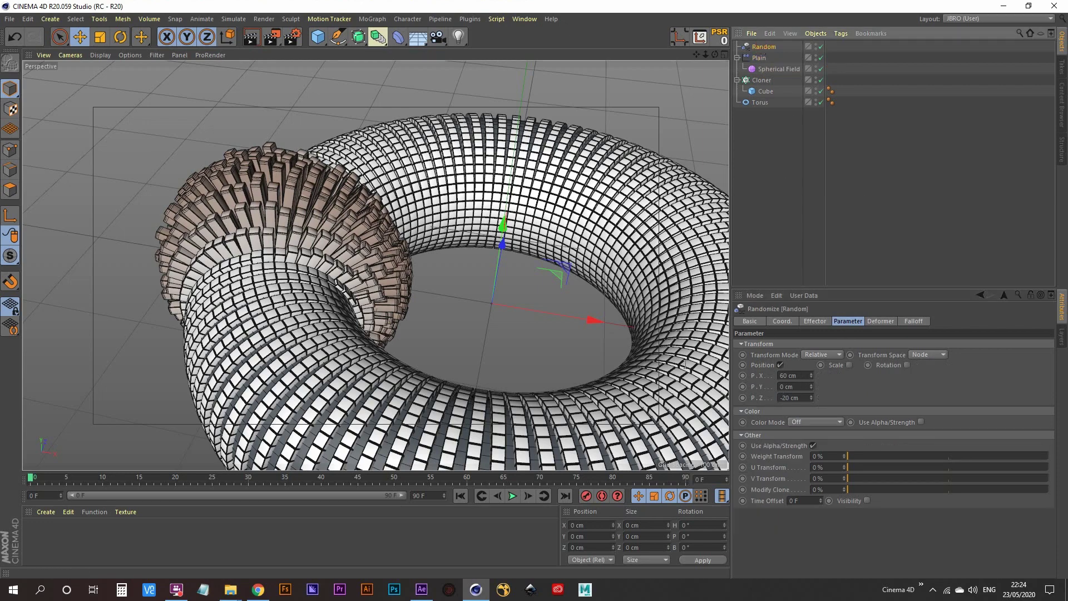
{"action": "left_click_drag", "start_coordinate": [348, 248], "coordinate": [335, 262], "text": "alt"}
{"action": "mouse_move", "coordinate": [286, 274]}
{"action": "right_mouse_down", "text": "alt"}
{"action": "mouse_move", "coordinate": [259, 284]}
{"action": "mouse_move", "coordinate": [298, 251]}
{"action": "mouse_move", "coordinate": [320, 257]}
{"action": "right_mouse_up", "text": "alt"}
{"action": "left_click_drag", "start_coordinate": [320, 262], "coordinate": [289, 249], "text": "alt"}
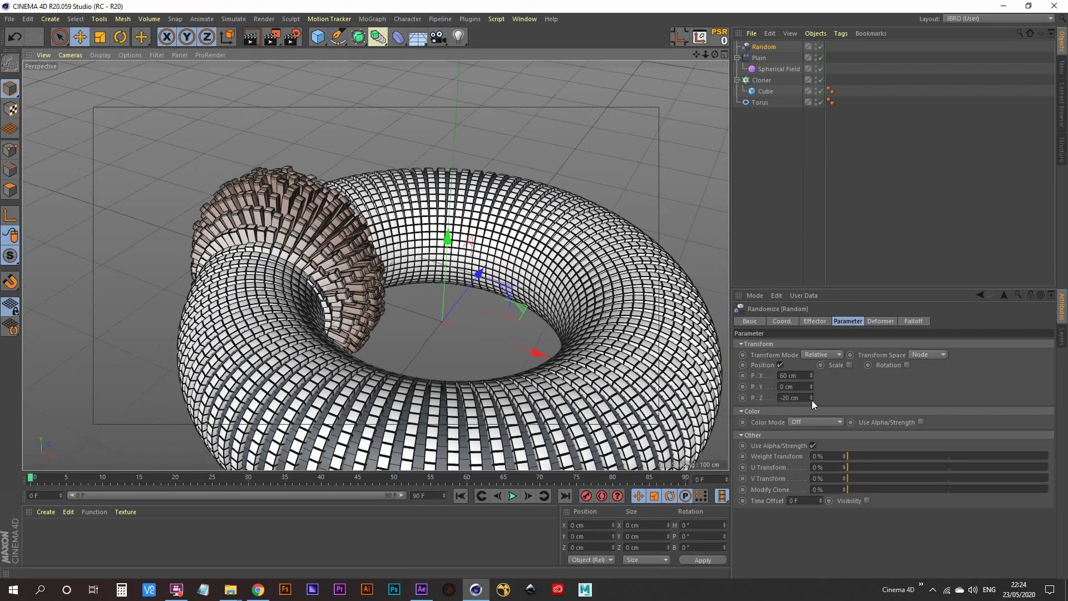
{"action": "left_click_drag", "start_coordinate": [811, 399], "coordinate": [811, 322]}
{"action": "scroll", "coordinate": [289, 196], "scroll_direction": "up", "scroll_amount": 5}
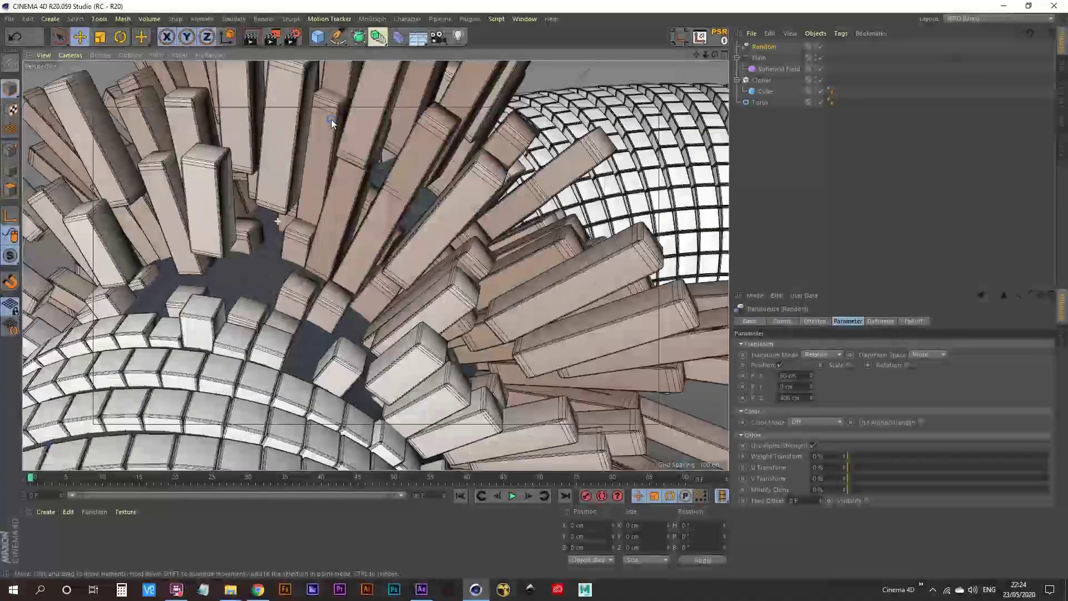
{"action": "mouse_move", "coordinate": [282, 199]}
{"action": "left_mouse_down", "text": "alt"}
{"action": "mouse_move", "coordinate": [309, 176]}
{"action": "mouse_move", "coordinate": [230, 298]}
{"action": "left_mouse_up", "text": "alt"}
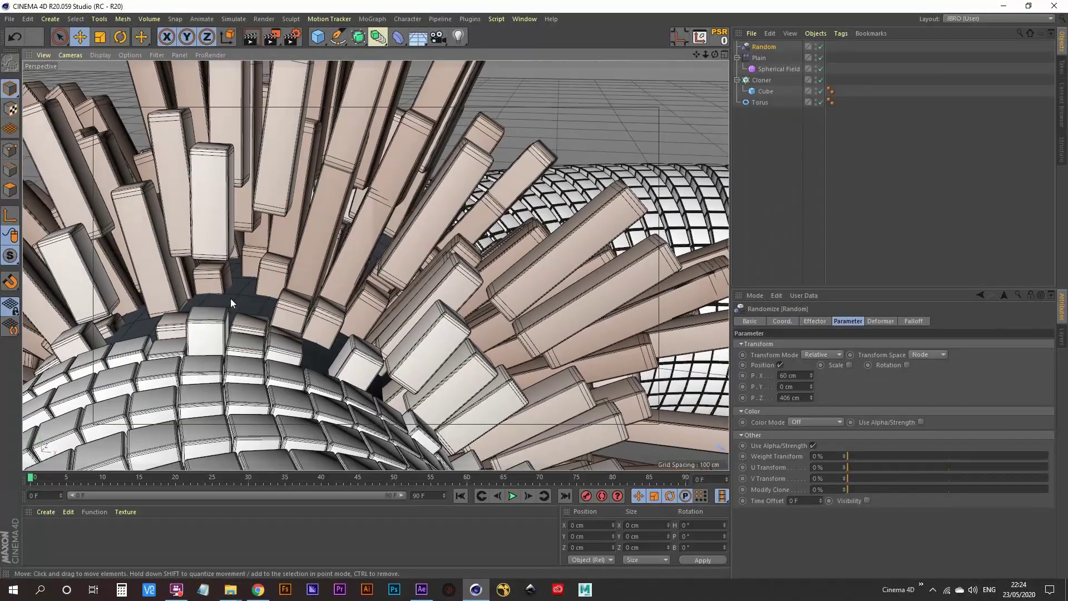
- Reduce the Random effector's Z position variation to about 122 cm and deselect the effector
{"action": "mouse_move", "coordinate": [811, 397]}
{"action": "left_mouse_down"}
{"action": "mouse_move", "coordinate": [811, 464]}
{"action": "mouse_move", "coordinate": [811, 430]}
{"action": "left_mouse_up"}
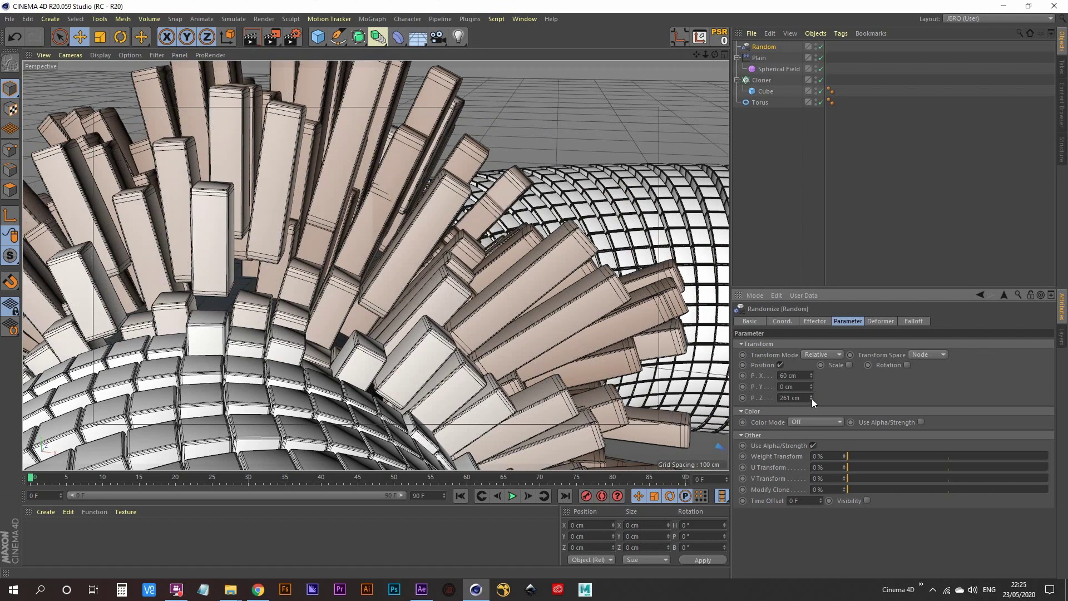
{"action": "left_click_drag", "start_coordinate": [811, 397], "coordinate": [811, 442]}
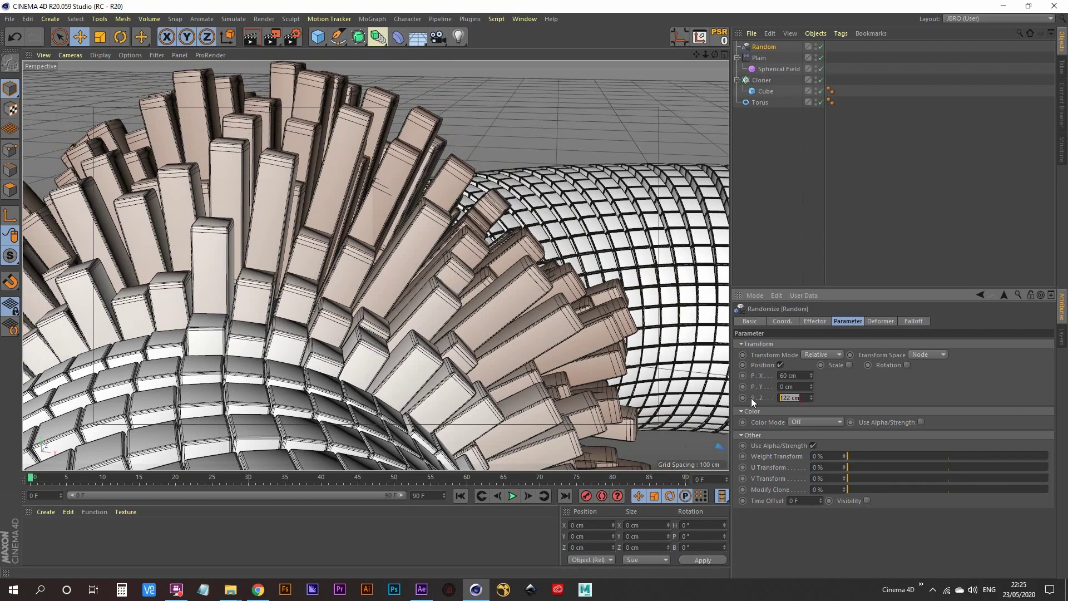
{"action": "left_click", "coordinate": [779, 199]}
{"action": "left_click_drag", "start_coordinate": [344, 249], "coordinate": [305, 282], "text": "alt"}
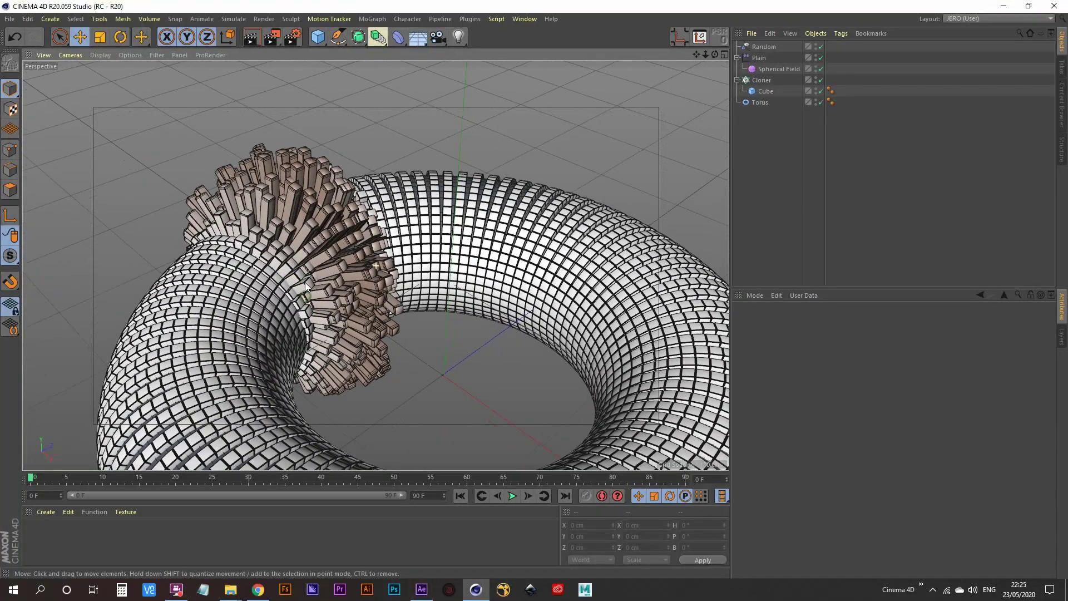
- Scale up the Spherical Field uniformly so it affects a wider section of the torus
{"action": "left_click", "coordinate": [782, 70]}
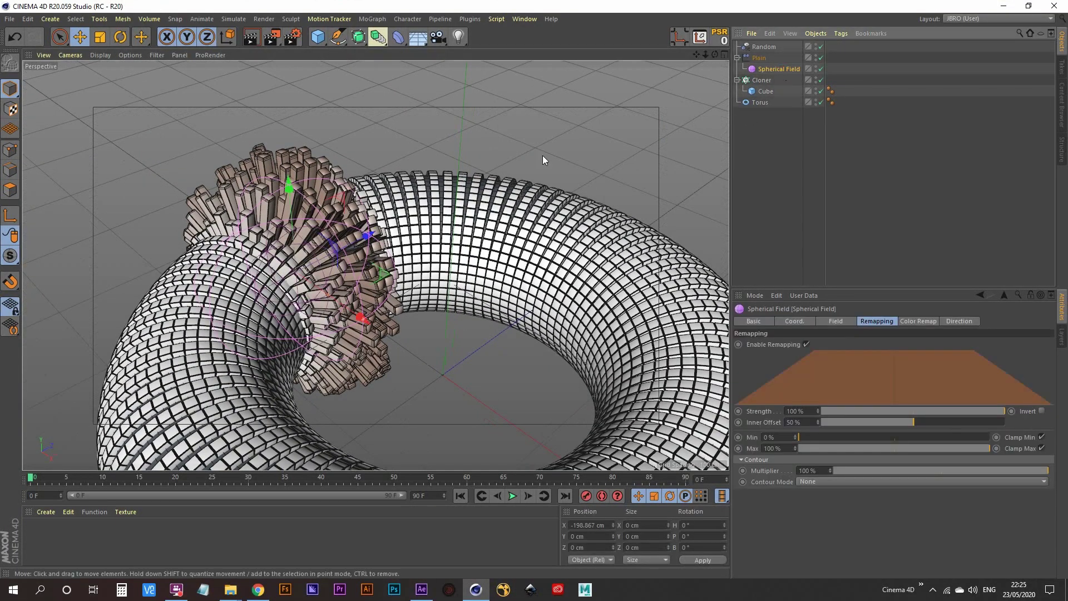
{"action": "key", "text": "t"}
{"action": "left_click_drag", "start_coordinate": [72, 235], "coordinate": [138, 193]}
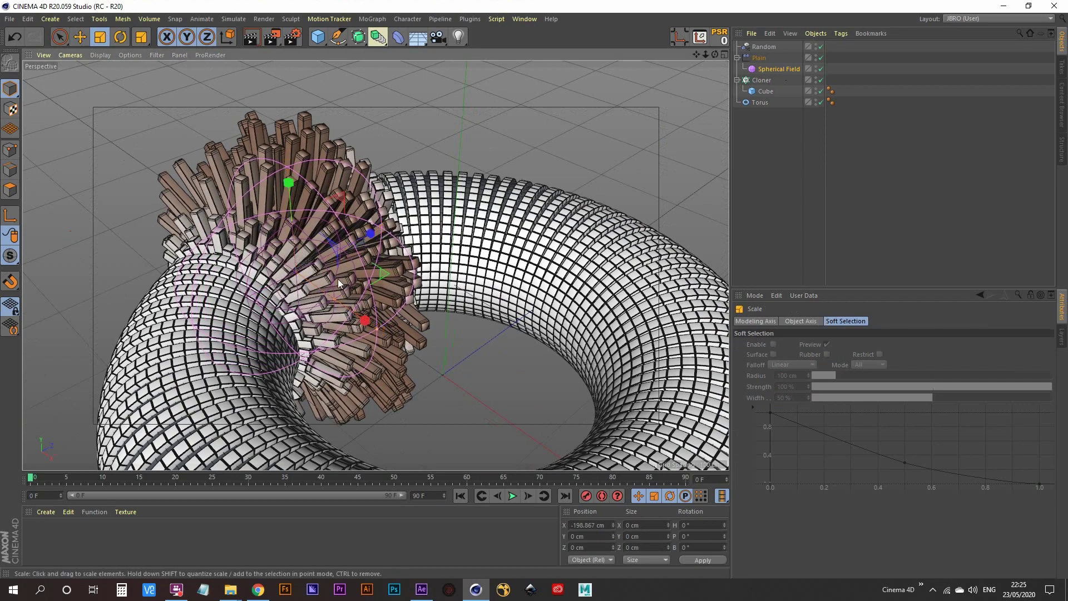
- Reduce the Spherical Field's Inner Offset to 34% for a softer falloff
{"action": "left_click", "coordinate": [783, 68]}
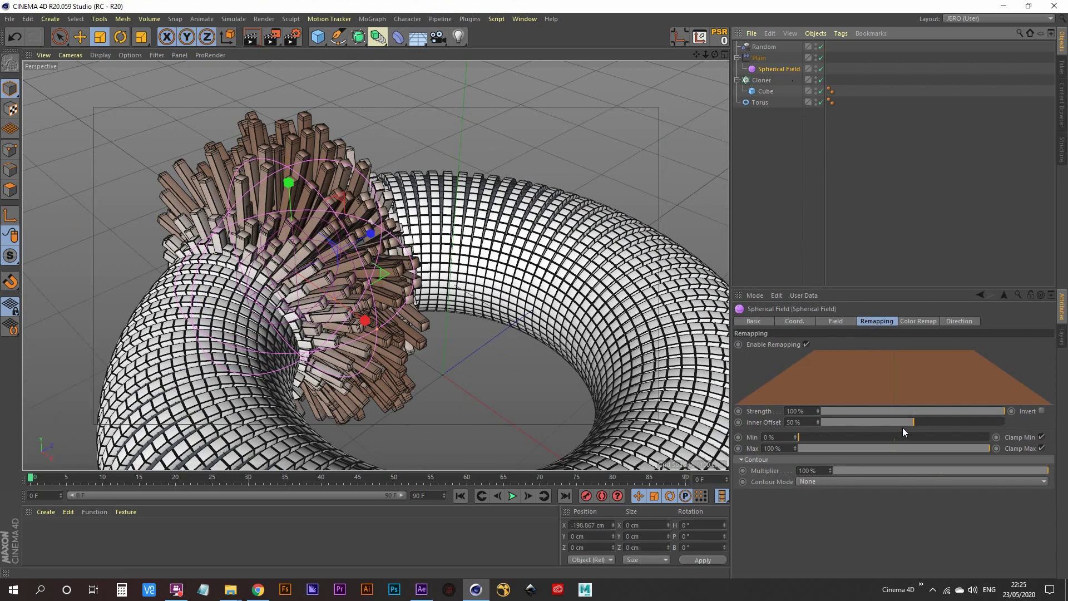
{"action": "left_click_drag", "start_coordinate": [912, 423], "coordinate": [886, 430]}
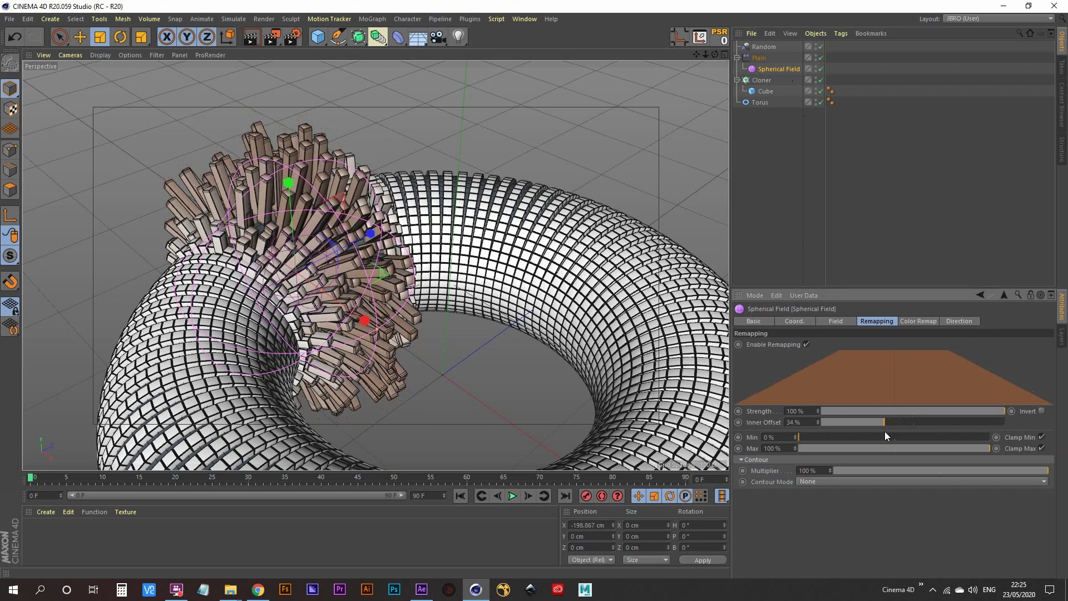
{"action": "left_click_drag", "start_coordinate": [334, 295], "coordinate": [305, 319], "text": "alt"}
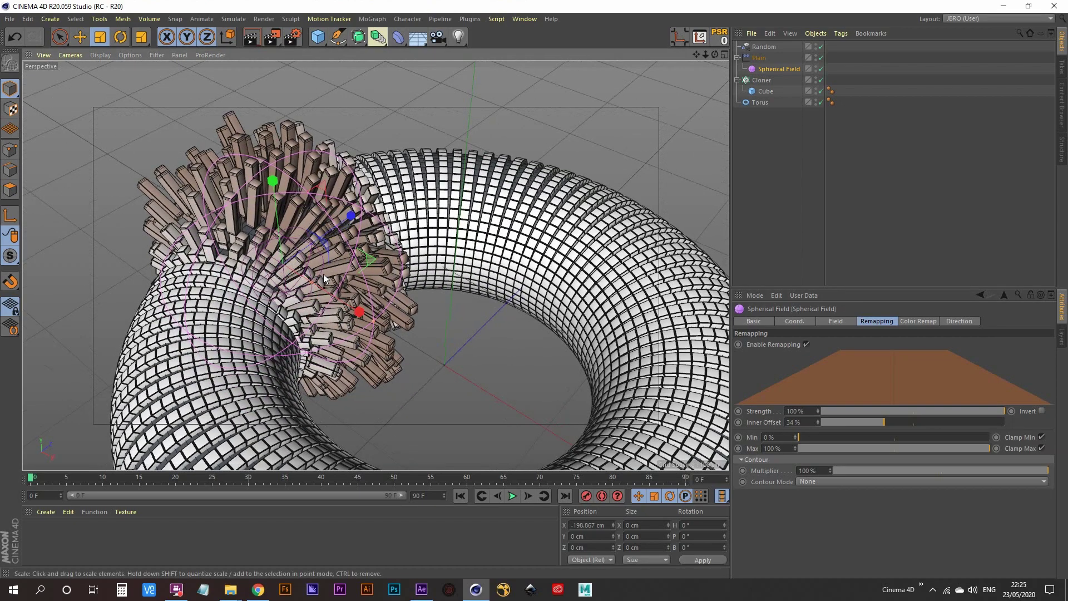
{"action": "scroll", "coordinate": [323, 274], "scroll_direction": "up", "scroll_amount": 5}
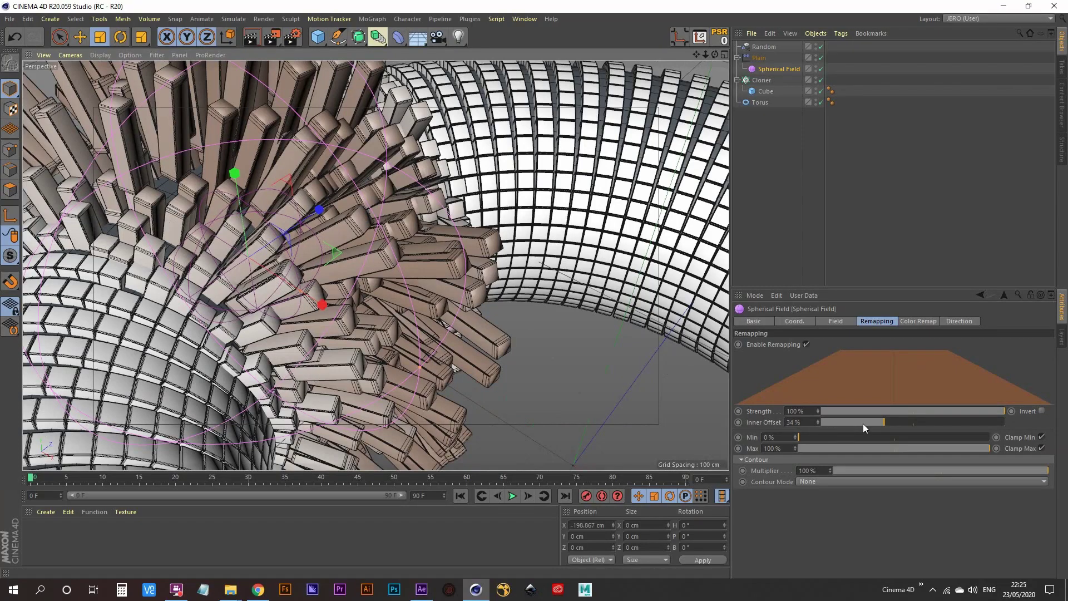
{"action": "mouse_move", "coordinate": [884, 422]}
{"action": "left_mouse_down"}
{"action": "mouse_move", "coordinate": [909, 422]}
{"action": "mouse_move", "coordinate": [883, 422]}
{"action": "left_mouse_up"}
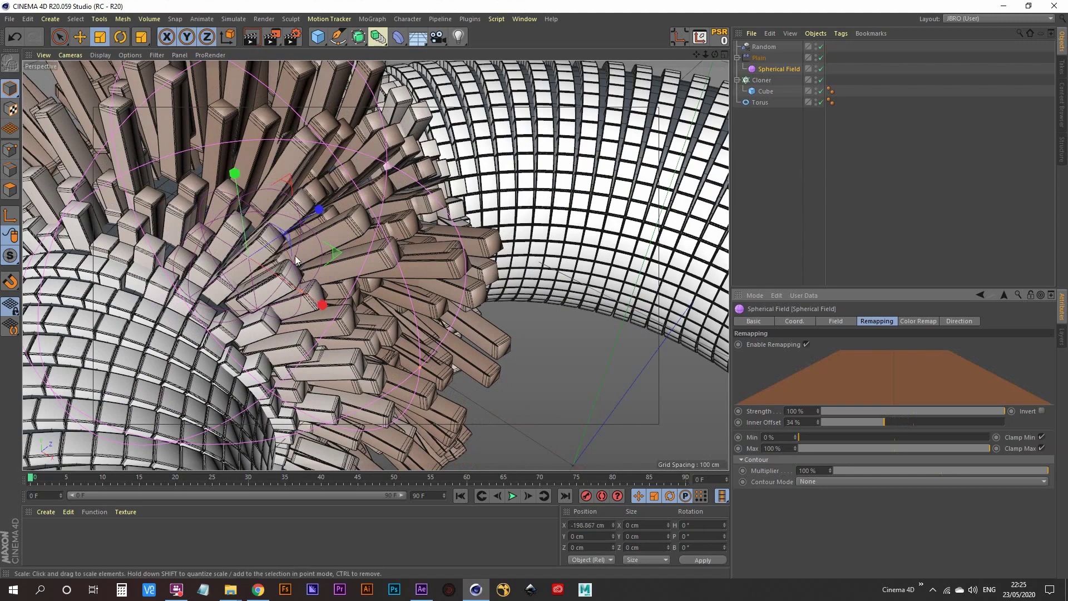
- Examine the displaced, stretched cubes and their falloff on the torus from several angles
{"action": "scroll", "coordinate": [341, 232], "scroll_direction": "down", "scroll_amount": 5}
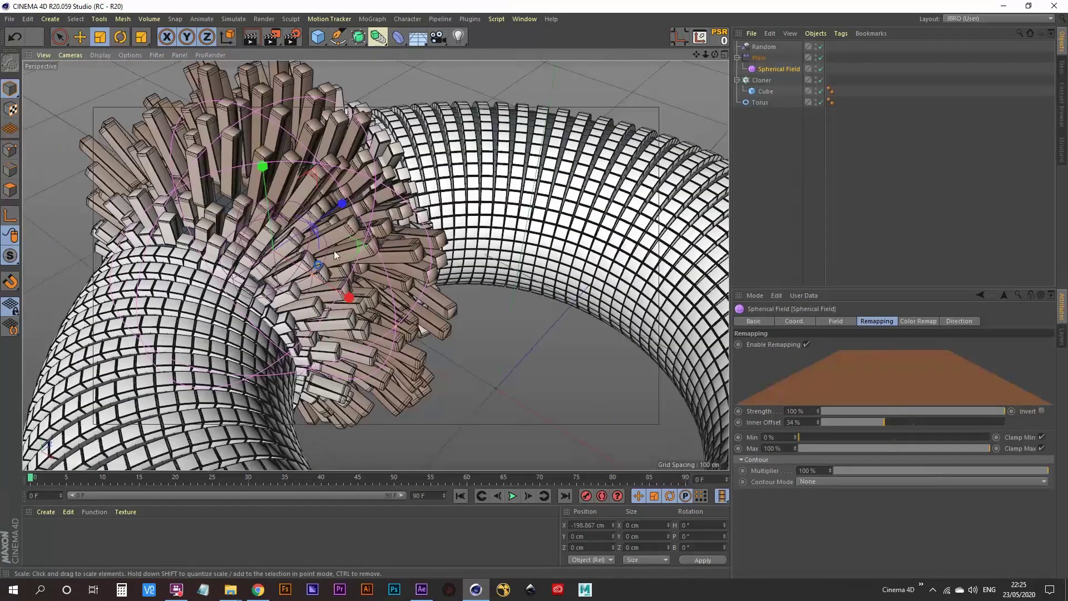
{"action": "middle_click_drag", "start_coordinate": [333, 250], "coordinate": [342, 278], "text": "alt"}
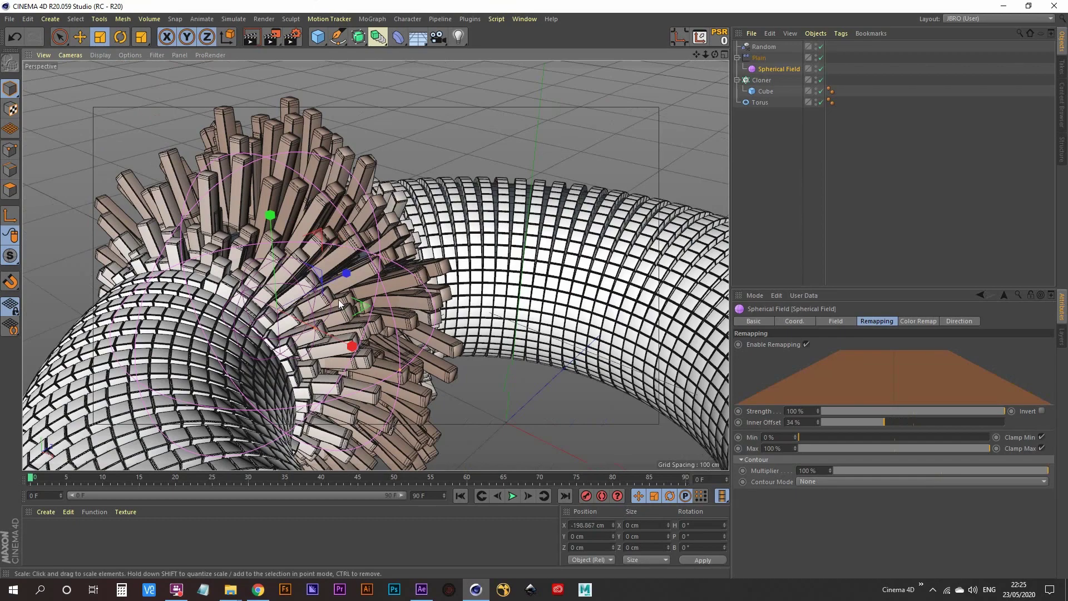
{"action": "mouse_move", "coordinate": [336, 280]}
{"action": "left_mouse_down", "text": "alt"}
{"action": "mouse_move", "coordinate": [339, 294]}
{"action": "mouse_move", "coordinate": [333, 275]}
{"action": "left_mouse_up", "text": "alt"}
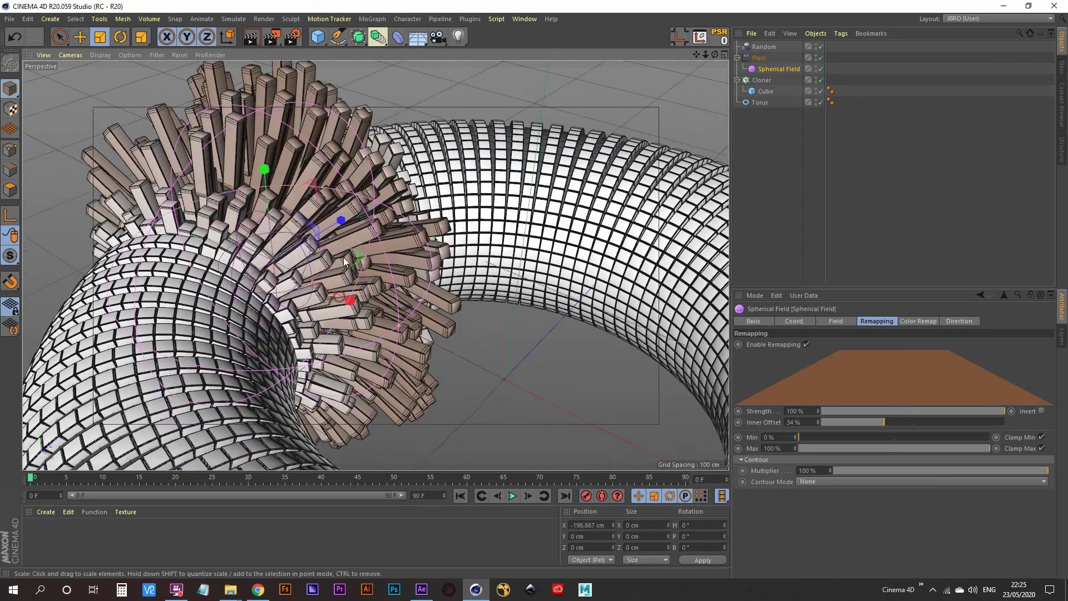
{"action": "left_click", "coordinate": [775, 155]}
{"action": "left_click_drag", "start_coordinate": [314, 252], "coordinate": [279, 234], "text": "alt"}
{"action": "scroll", "coordinate": [280, 305], "scroll_direction": "down", "scroll_amount": 5}
{"action": "left_click_drag", "start_coordinate": [371, 240], "coordinate": [273, 278], "text": "alt"}
{"action": "scroll", "coordinate": [273, 226], "scroll_direction": "up", "scroll_amount": 5}
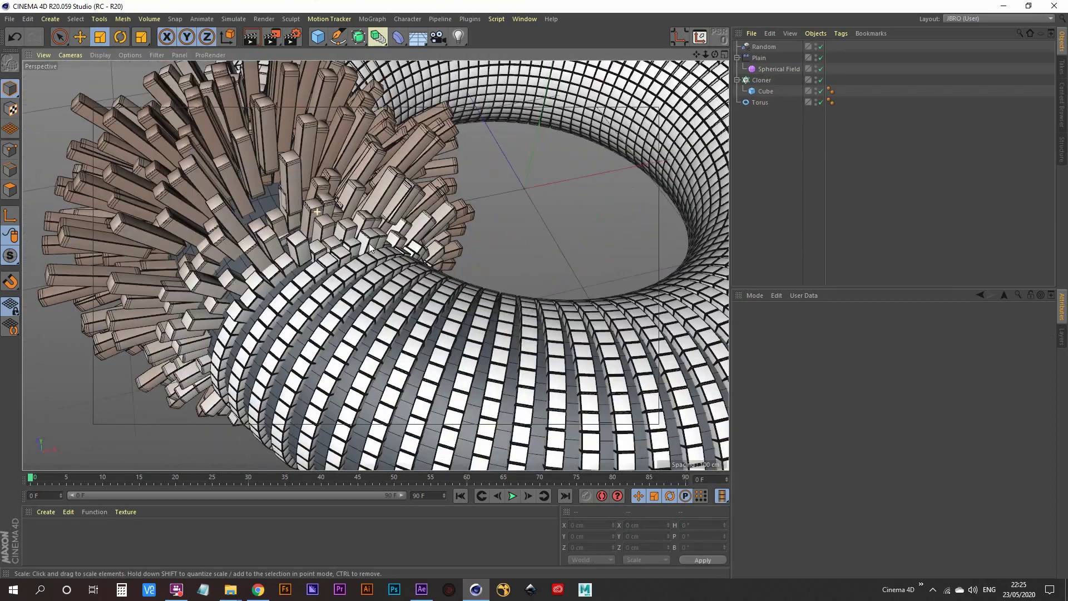
{"action": "scroll", "coordinate": [269, 191], "scroll_direction": "up", "scroll_amount": 5}
{"action": "left_click_drag", "start_coordinate": [269, 191], "coordinate": [340, 268], "text": "alt"}
{"action": "scroll", "coordinate": [290, 132], "scroll_direction": "down", "scroll_amount": 4}
{"action": "scroll", "coordinate": [235, 199], "scroll_direction": "down", "scroll_amount": 4}
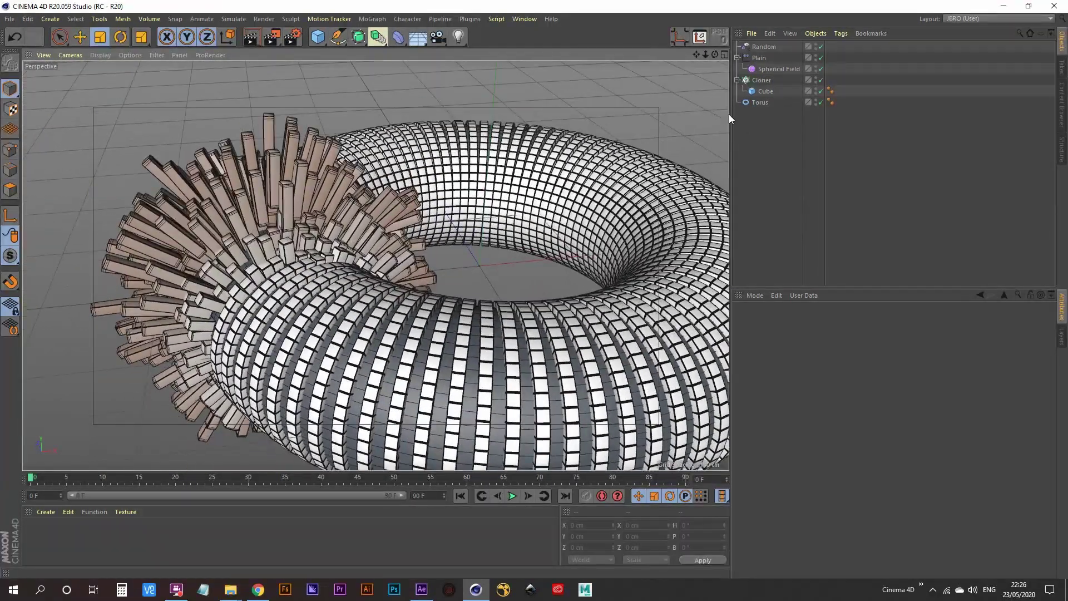
- Move the Spherical Field along the torus to about X -16 cm, Z -103 cm, viewing the torus from above
{"action": "left_click", "coordinate": [760, 81]}
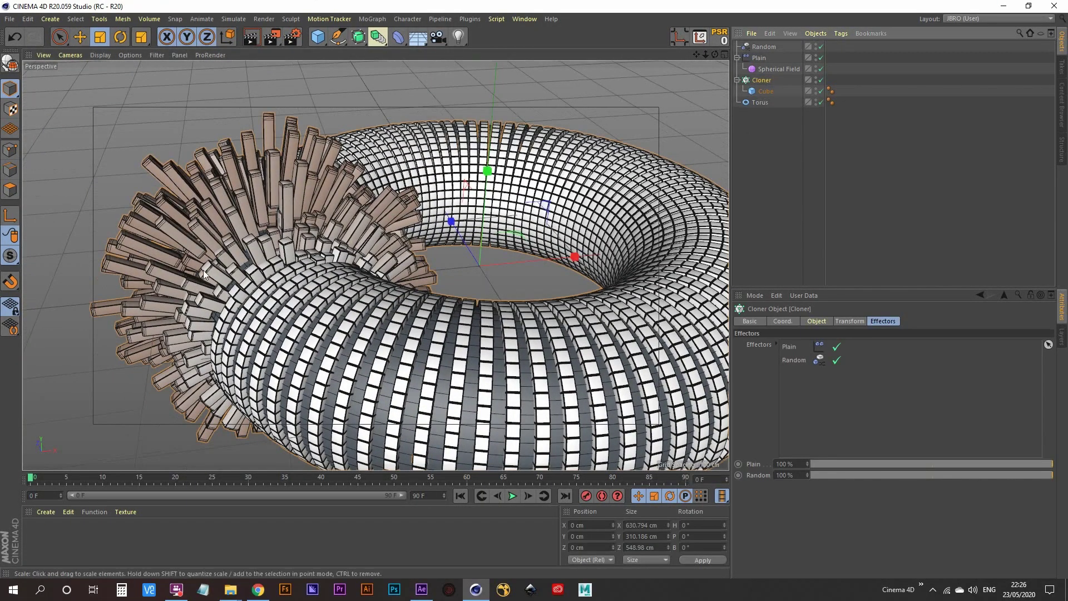
{"action": "left_click_drag", "start_coordinate": [421, 252], "coordinate": [411, 281], "text": "alt"}
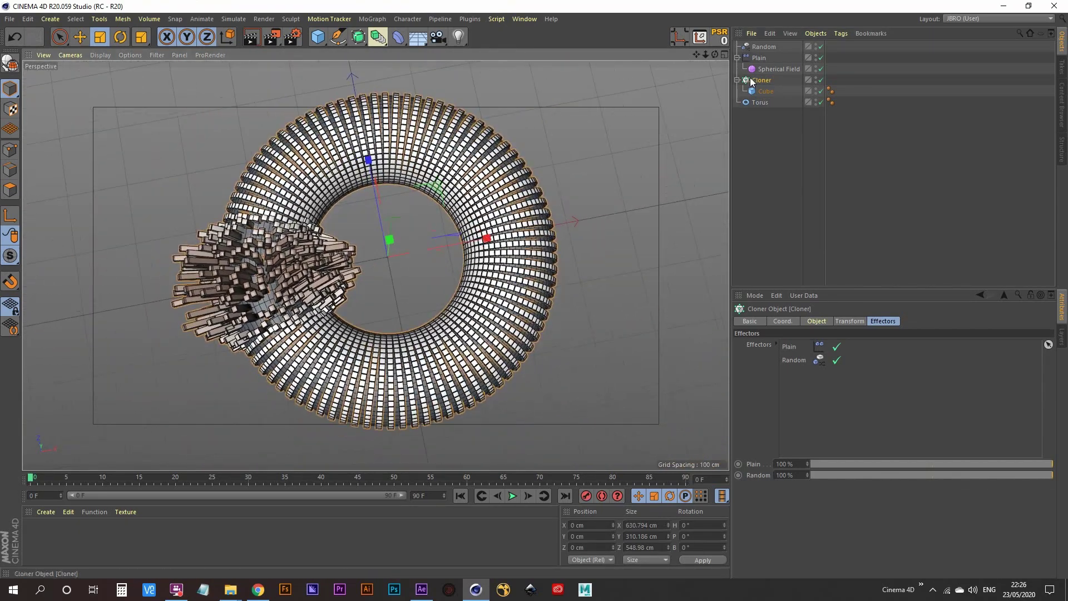
{"action": "left_click", "coordinate": [779, 71]}
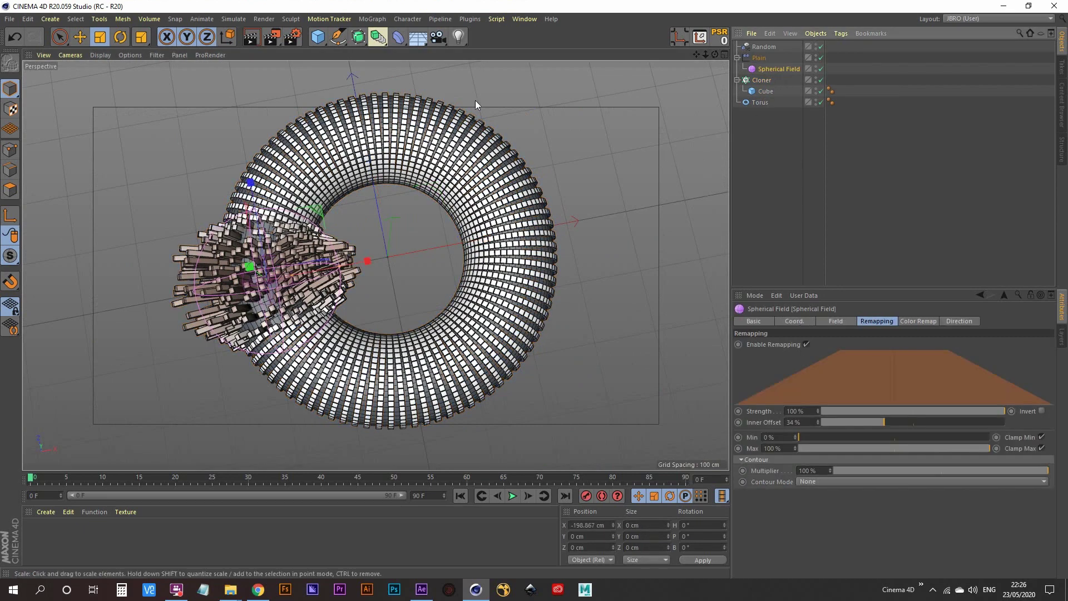
{"action": "left_click", "coordinate": [79, 37]}
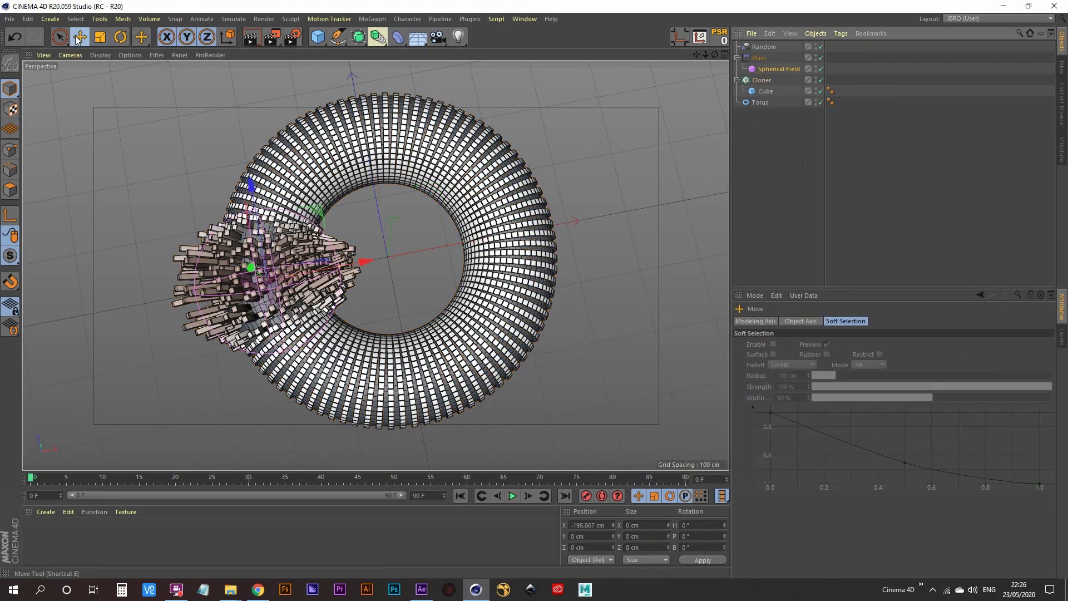
{"action": "left_click_drag", "start_coordinate": [318, 209], "coordinate": [439, 248]}
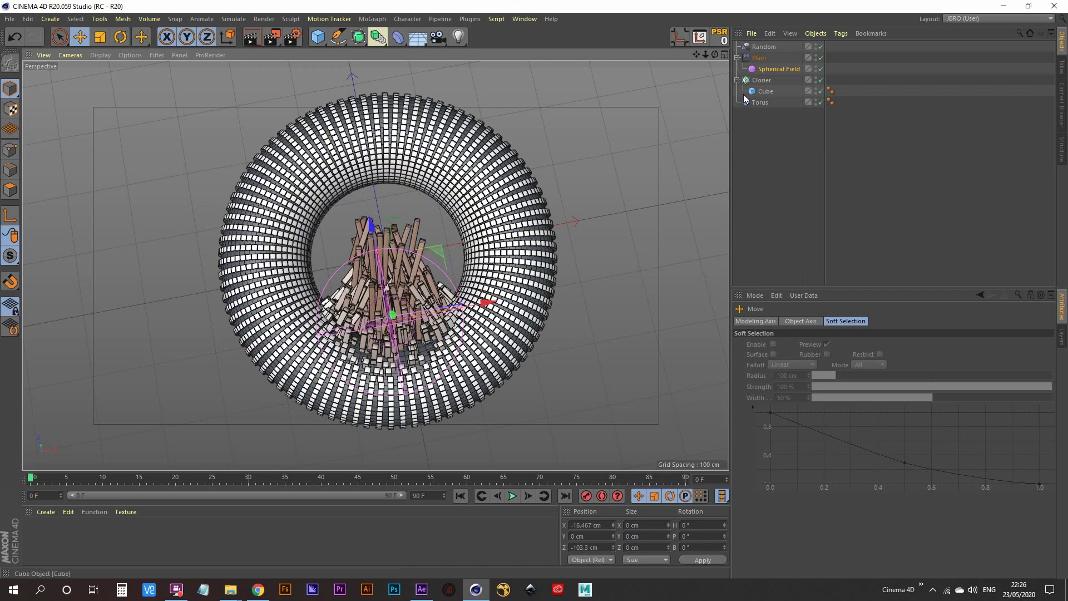
- Set the Random effector's Z position variation to 40 cm
{"action": "left_click", "coordinate": [766, 48]}
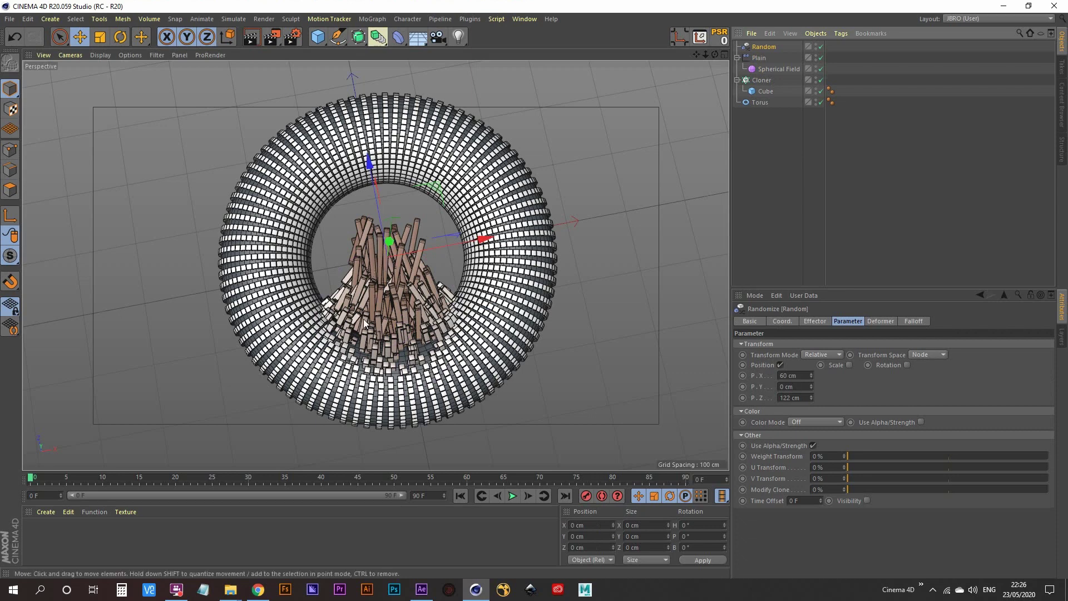
{"action": "left_click_drag", "start_coordinate": [810, 398], "coordinate": [810, 423]}
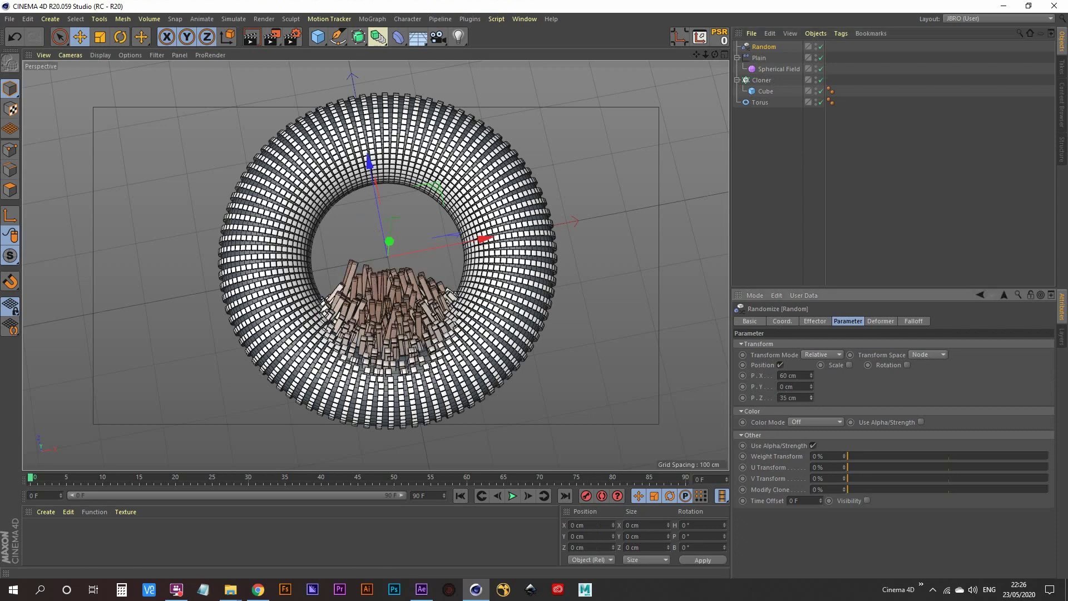
{"action": "left_click", "coordinate": [790, 398]}
{"action": "type", "text": "40"}
{"action": "key", "text": "Return"}
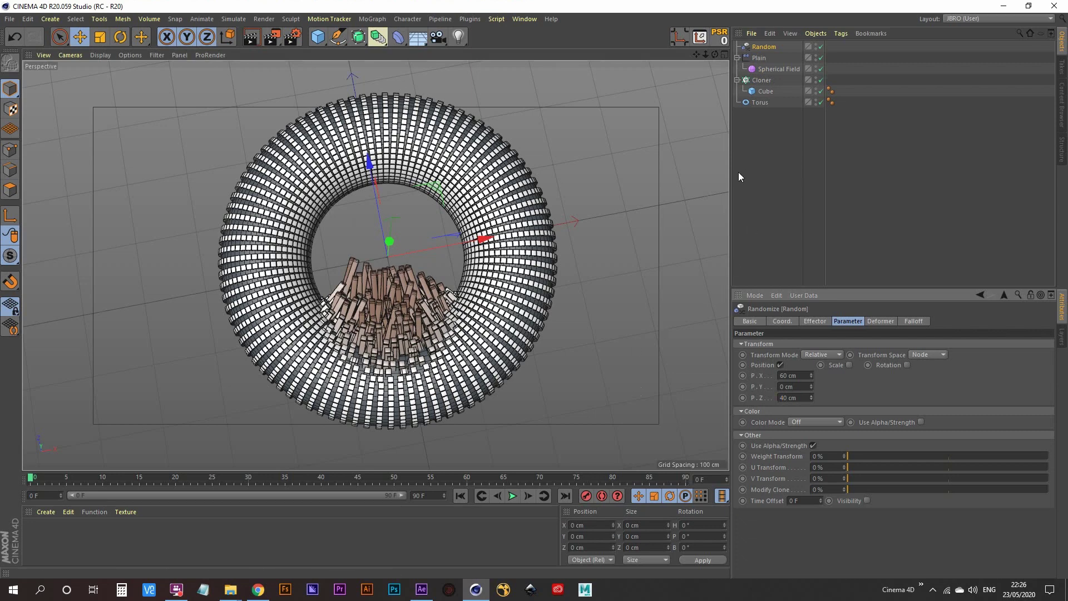
- Set the Plain effector's Z scale to 10
{"action": "left_click", "coordinate": [760, 59]}
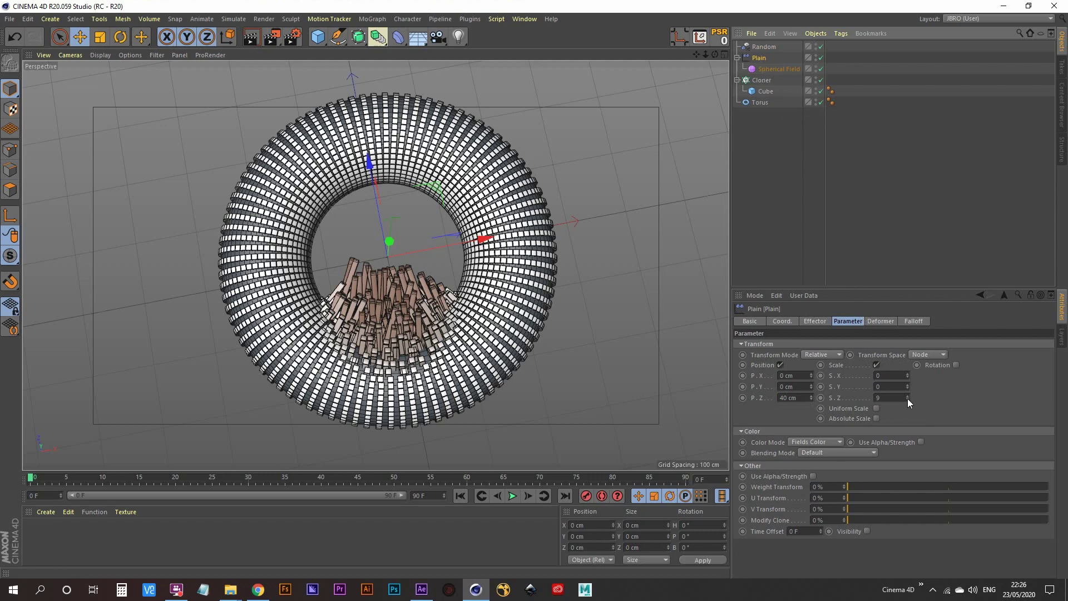
{"action": "left_click_drag", "start_coordinate": [907, 399], "coordinate": [906, 400]}
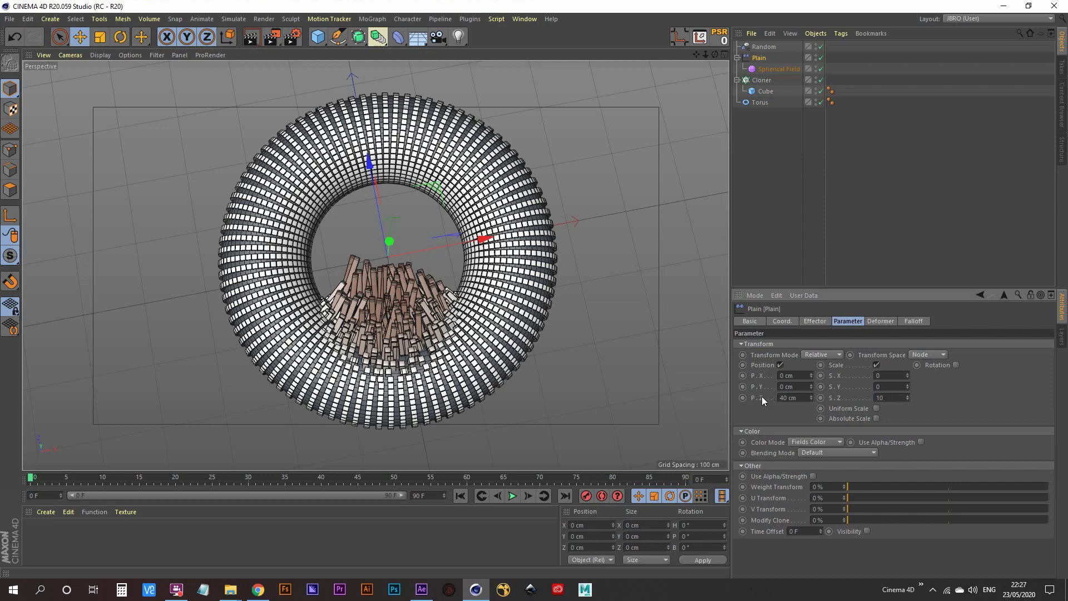
{"action": "left_click", "coordinate": [774, 179]}
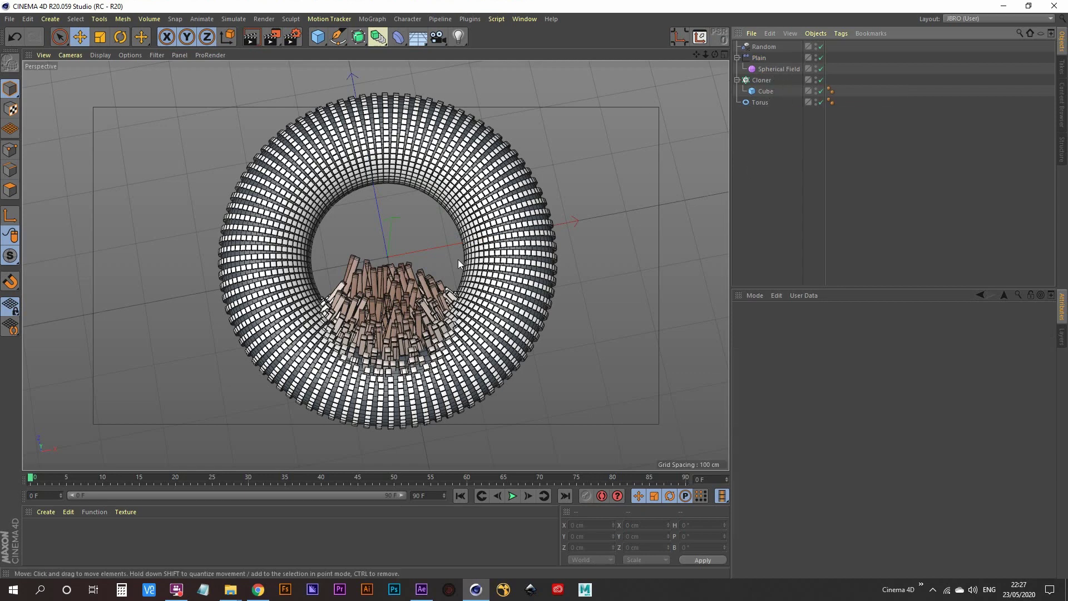
- In the top view, start a Bezier spline with the Pen beyond the torus's upper edge at about X -180 cm, Z 422 cm
{"action": "left_click_drag", "start_coordinate": [398, 288], "coordinate": [440, 295], "text": "alt"}
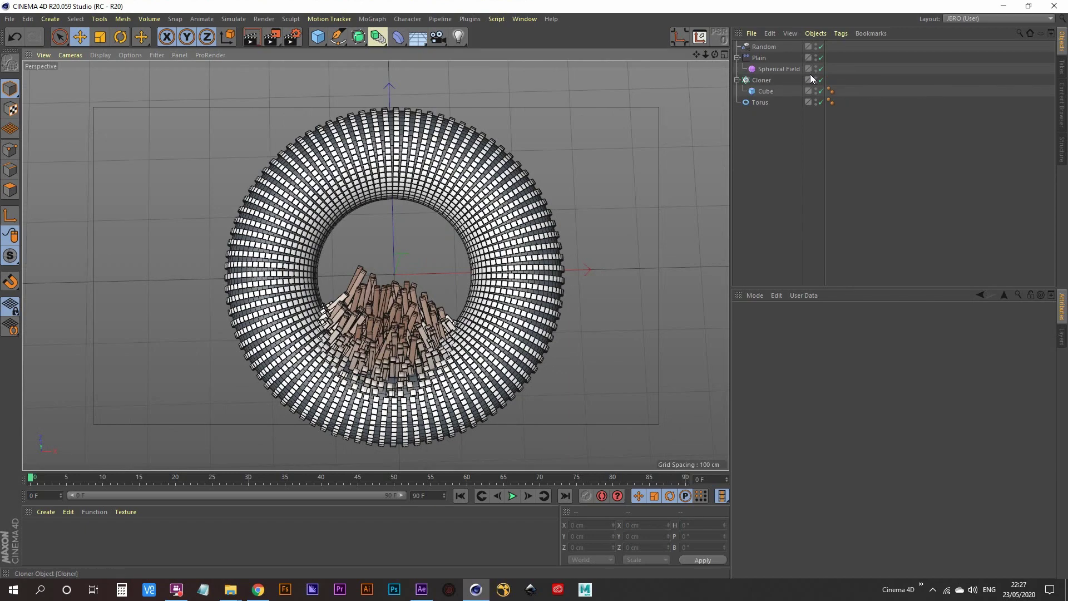
{"action": "scroll", "coordinate": [372, 314], "scroll_direction": "down", "scroll_amount": 4}
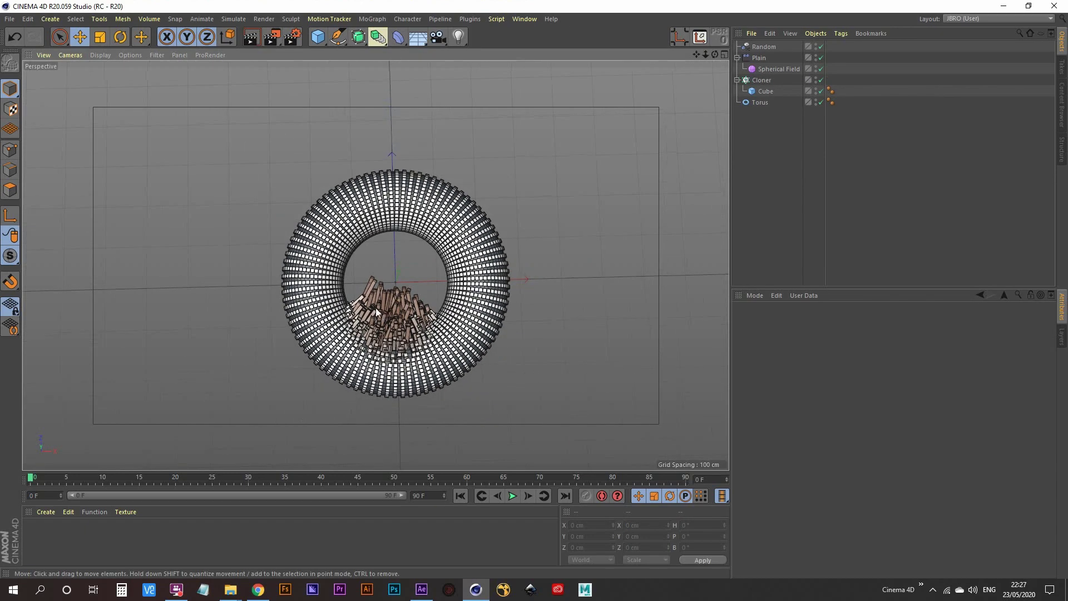
{"action": "left_click_drag", "start_coordinate": [375, 308], "coordinate": [377, 230], "text": "alt"}
{"action": "middle_click", "coordinate": [378, 230]}
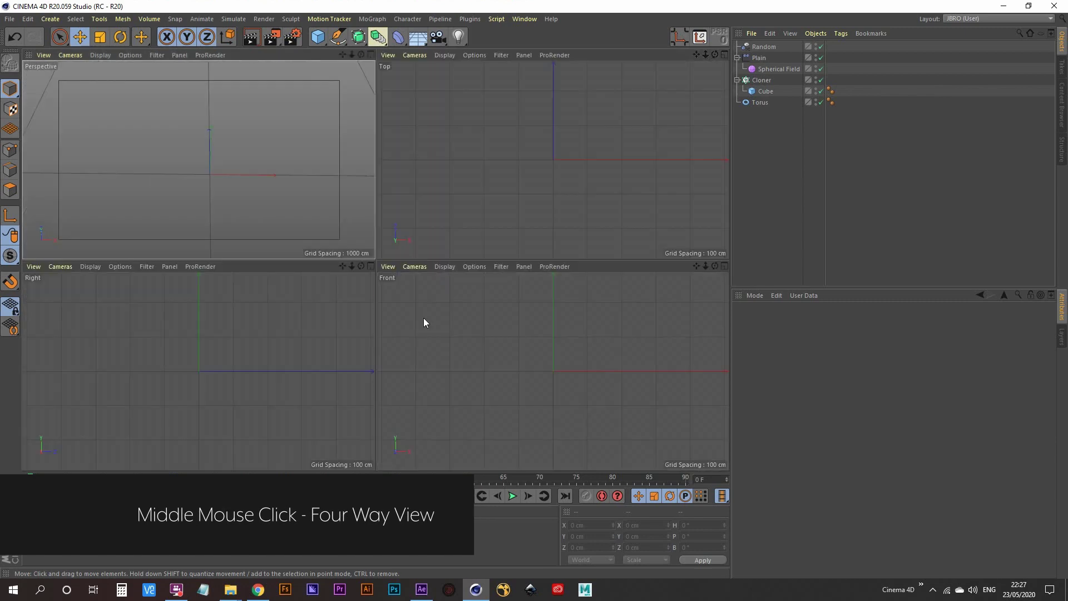
{"action": "middle_click", "coordinate": [503, 190]}
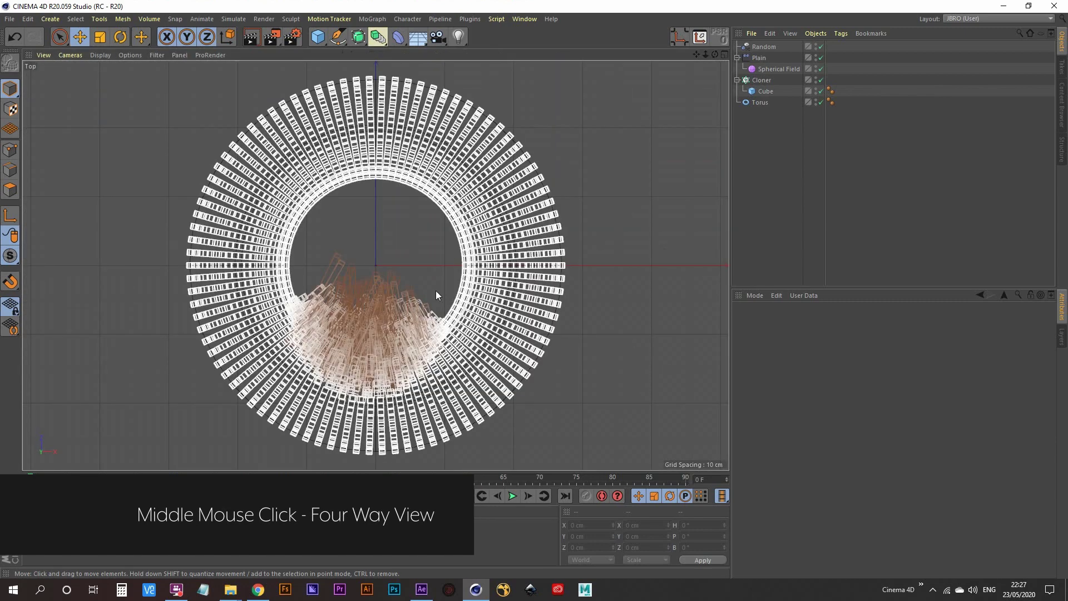
{"action": "scroll", "coordinate": [403, 252], "scroll_direction": "down", "scroll_amount": 3}
{"action": "mouse_move", "coordinate": [381, 264]}
{"action": "middle_mouse_down", "text": "alt"}
{"action": "mouse_move", "coordinate": [384, 251]}
{"action": "mouse_move", "coordinate": [370, 266]}
{"action": "middle_mouse_up", "text": "alt"}
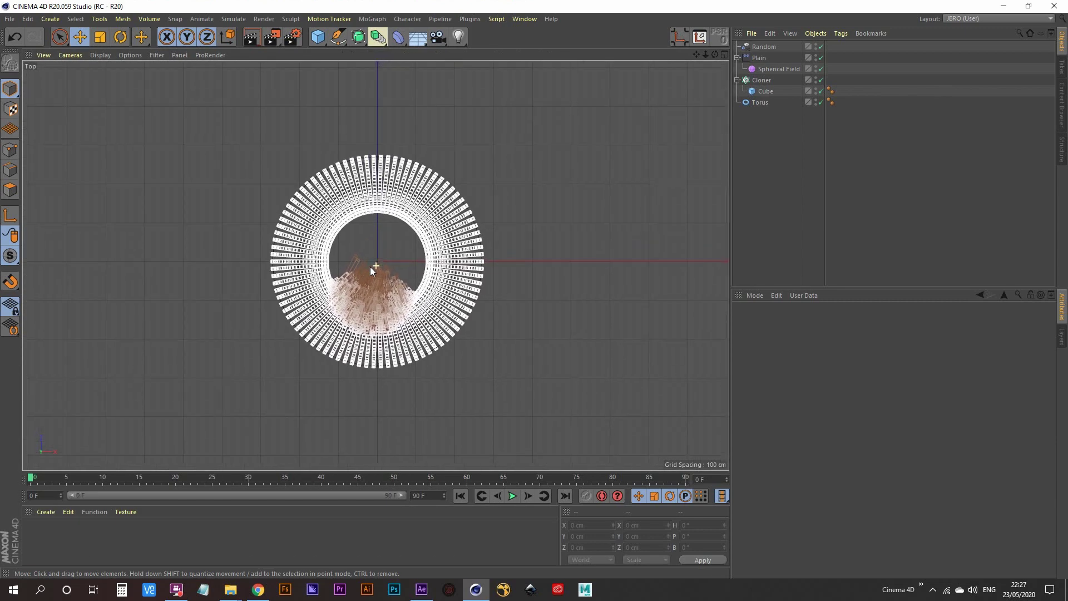
{"action": "left_click", "coordinate": [338, 37]}
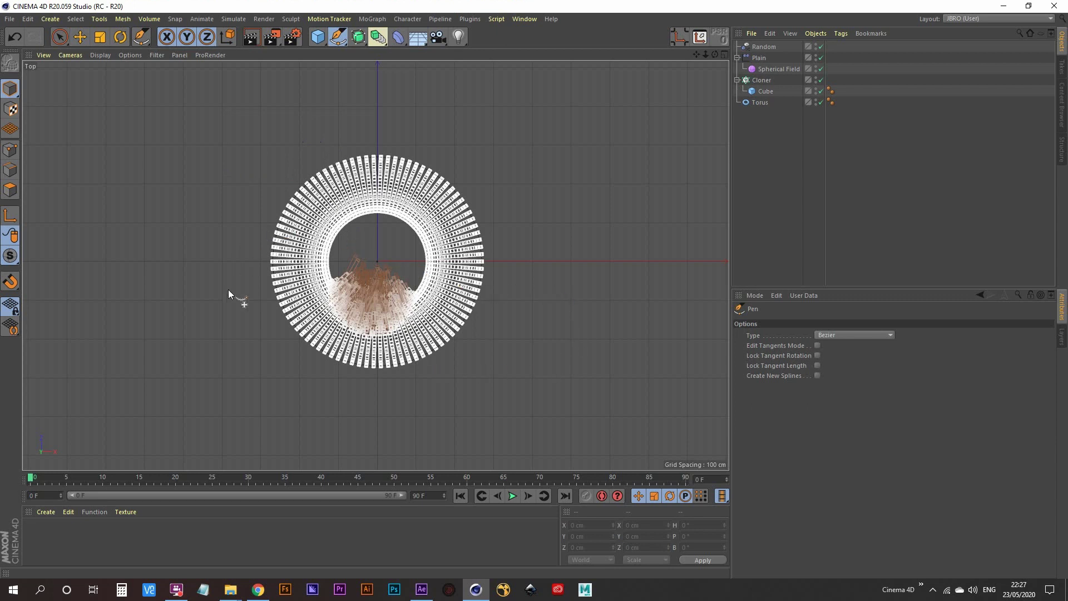
{"action": "left_click", "coordinate": [308, 98]}
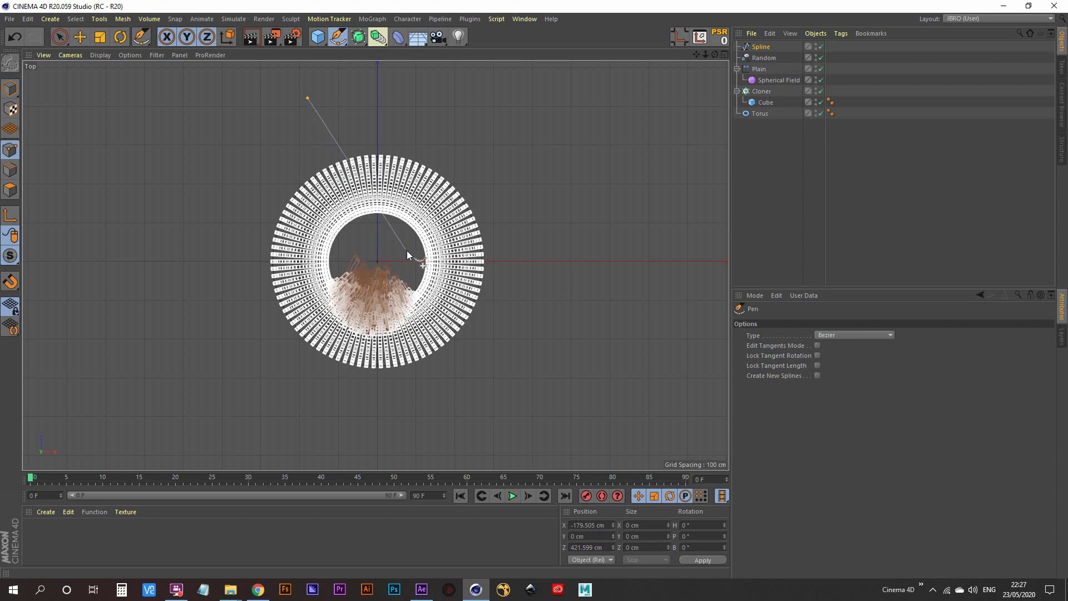
- Extend the spline across the torus with curved points, looping past its right and left sides and crossing toward its lower-right edge
{"action": "left_click_drag", "start_coordinate": [406, 250], "coordinate": [423, 261]}
{"action": "left_click_drag", "start_coordinate": [517, 285], "coordinate": [522, 310]}
{"action": "left_click_drag", "start_coordinate": [375, 259], "coordinate": [244, 184]}
{"action": "left_click_drag", "start_coordinate": [265, 267], "coordinate": [307, 296]}
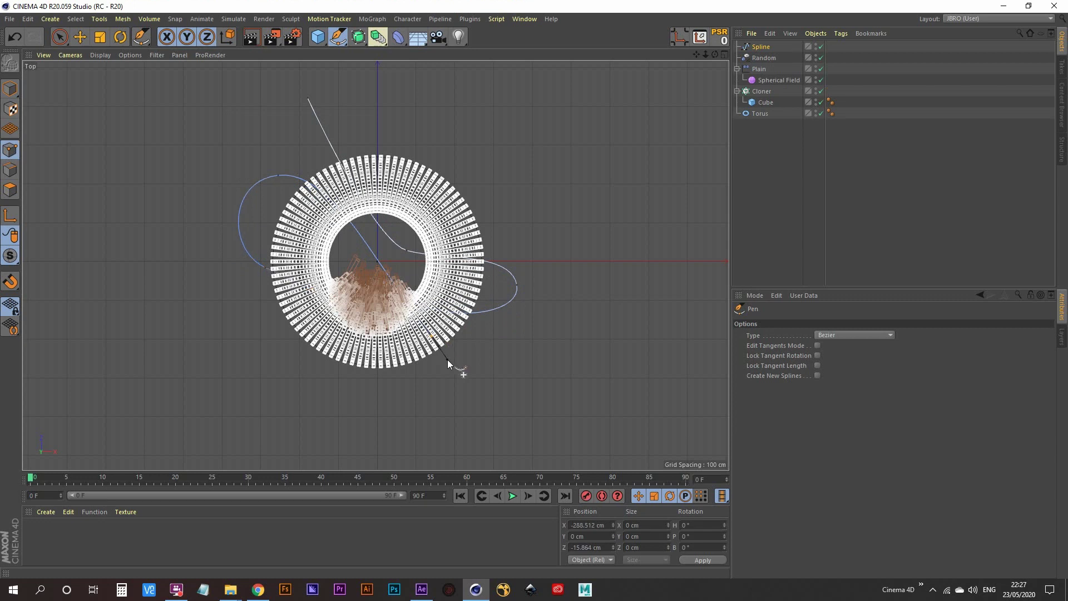
{"action": "left_click_drag", "start_coordinate": [447, 359], "coordinate": [447, 359]}
- Loop the spline below the torus and end it beyond the upper-right edge at about X 206 cm, Z 360 cm
{"action": "left_click", "coordinate": [337, 39]}
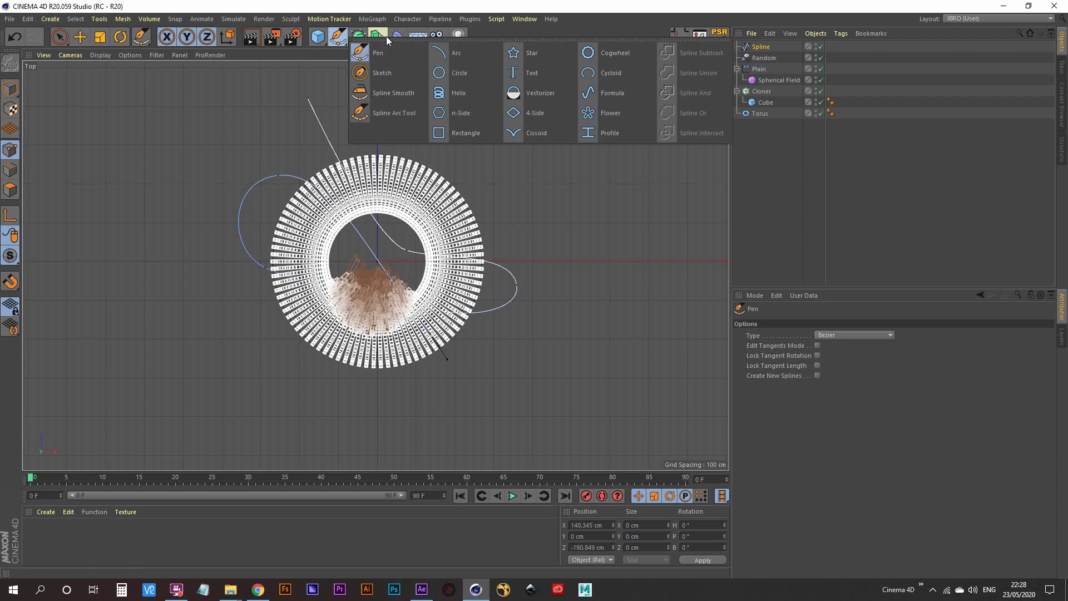
{"action": "left_click", "coordinate": [341, 36]}
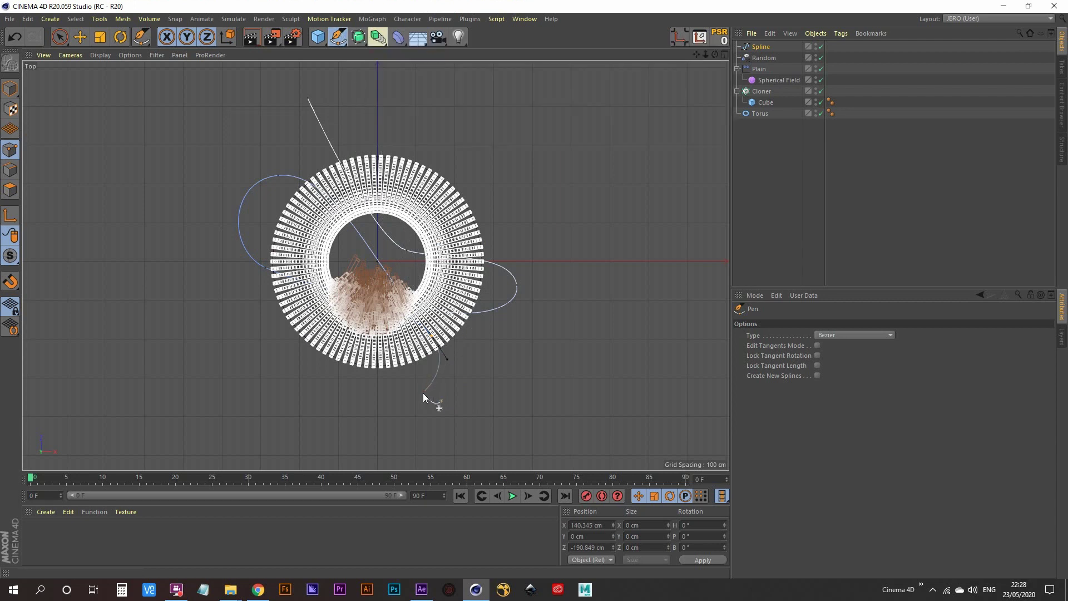
{"action": "left_click_drag", "start_coordinate": [414, 392], "coordinate": [382, 379]}
{"action": "left_click_drag", "start_coordinate": [422, 161], "coordinate": [496, 112]}
{"action": "key", "text": "ctrl+z"}
{"action": "left_click_drag", "start_coordinate": [457, 122], "coordinate": [536, 86]}
{"action": "key", "text": "Escape"}
{"action": "left_click", "coordinate": [765, 177]}
- Return to the perspective view and add an Align to Spline tag to the Spherical Field
{"action": "middle_click", "coordinate": [580, 178]}
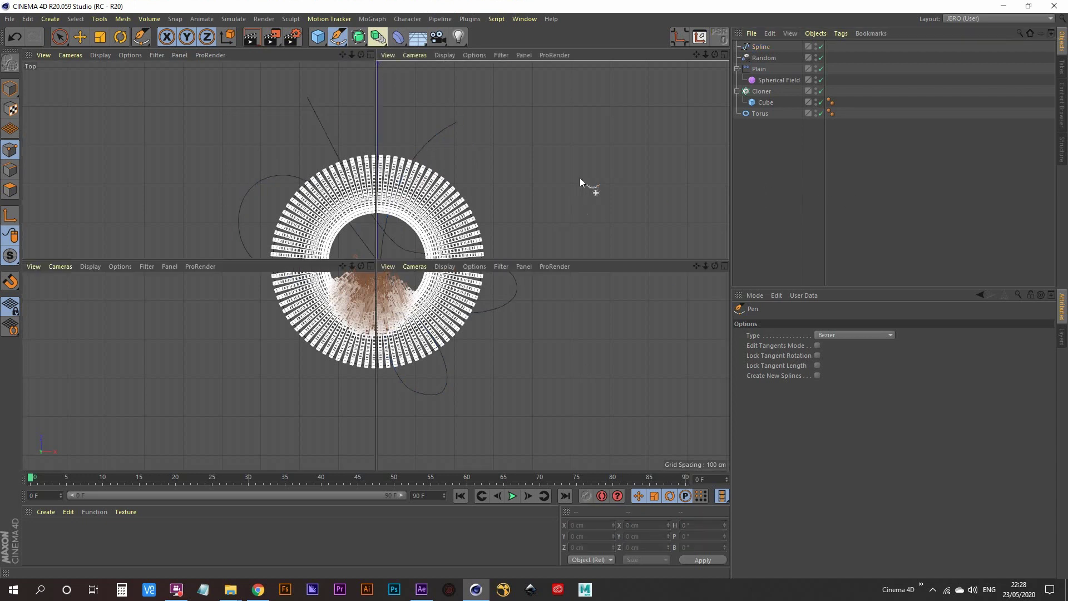
{"action": "middle_click", "coordinate": [297, 176]}
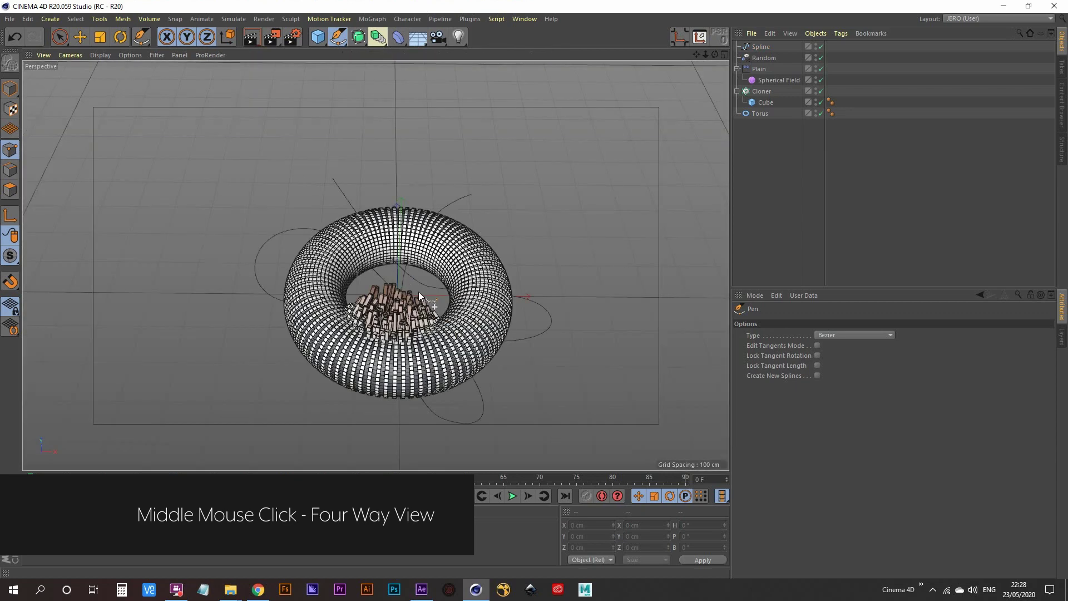
{"action": "left_click_drag", "start_coordinate": [418, 291], "coordinate": [369, 298], "text": "alt"}
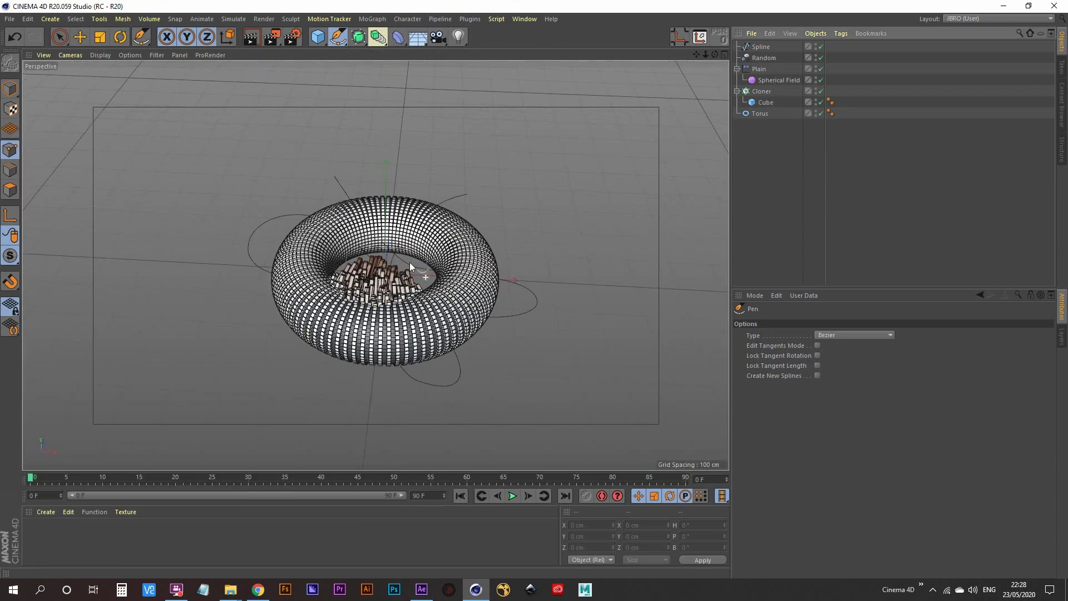
{"action": "left_click", "coordinate": [779, 79]}
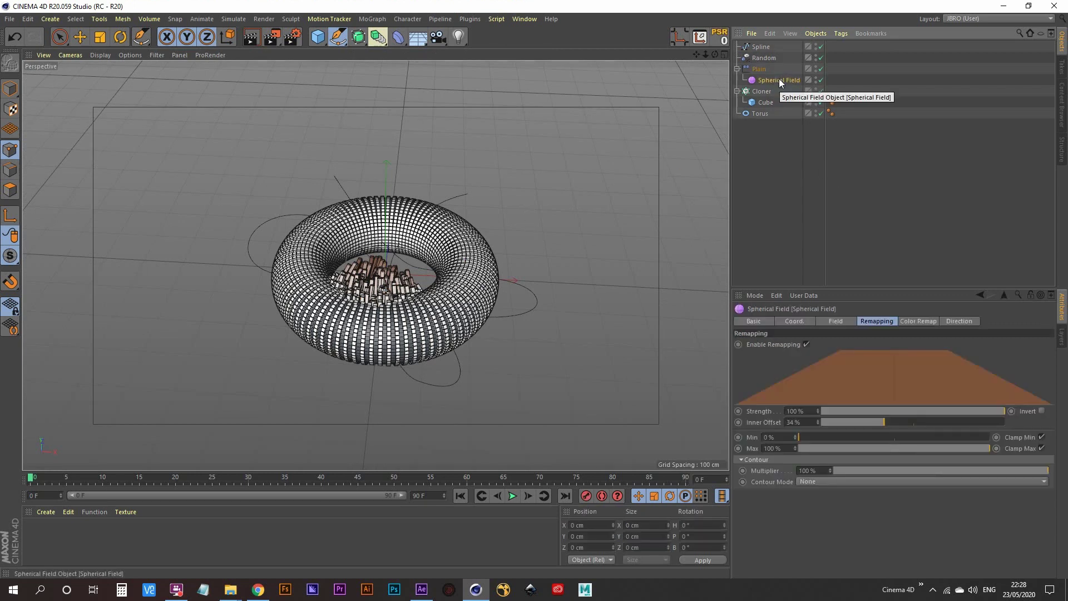
{"action": "right_click", "coordinate": [778, 80]}
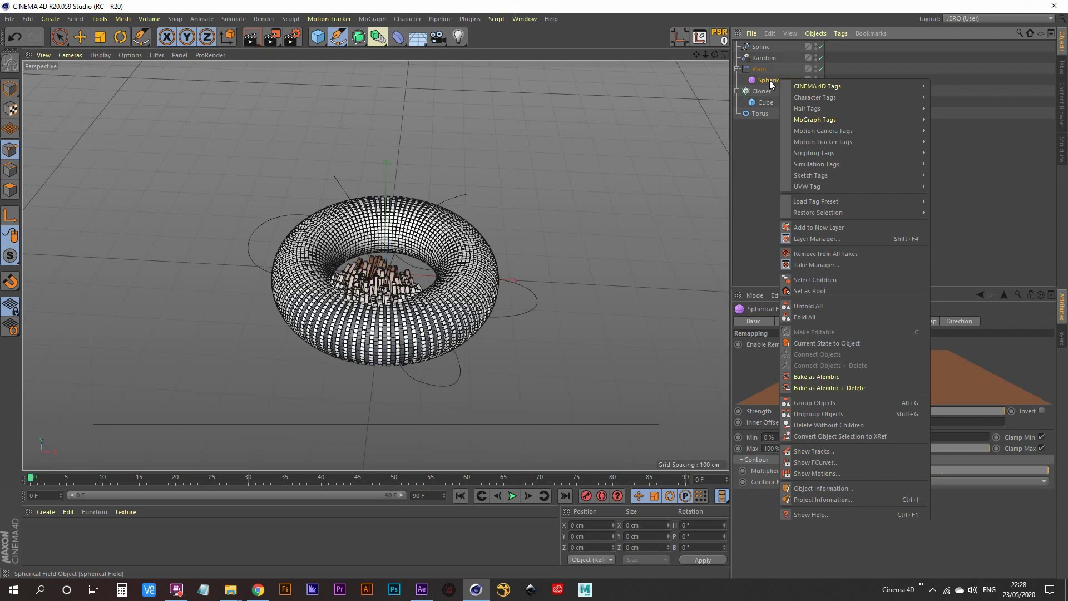
{"action": "mouse_move", "coordinate": [830, 85]}
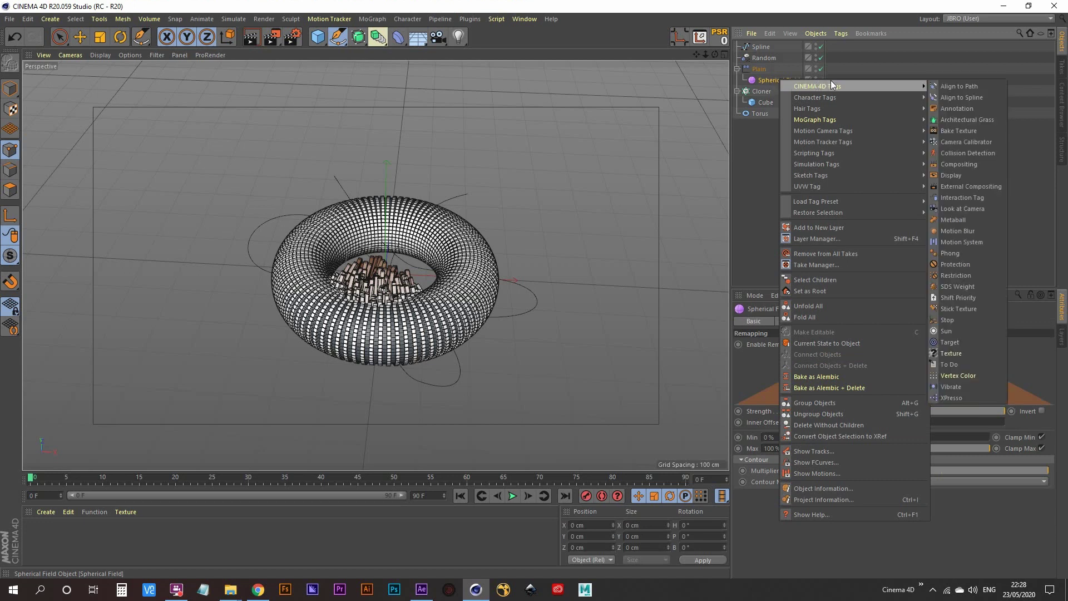
{"action": "left_click", "coordinate": [982, 97]}
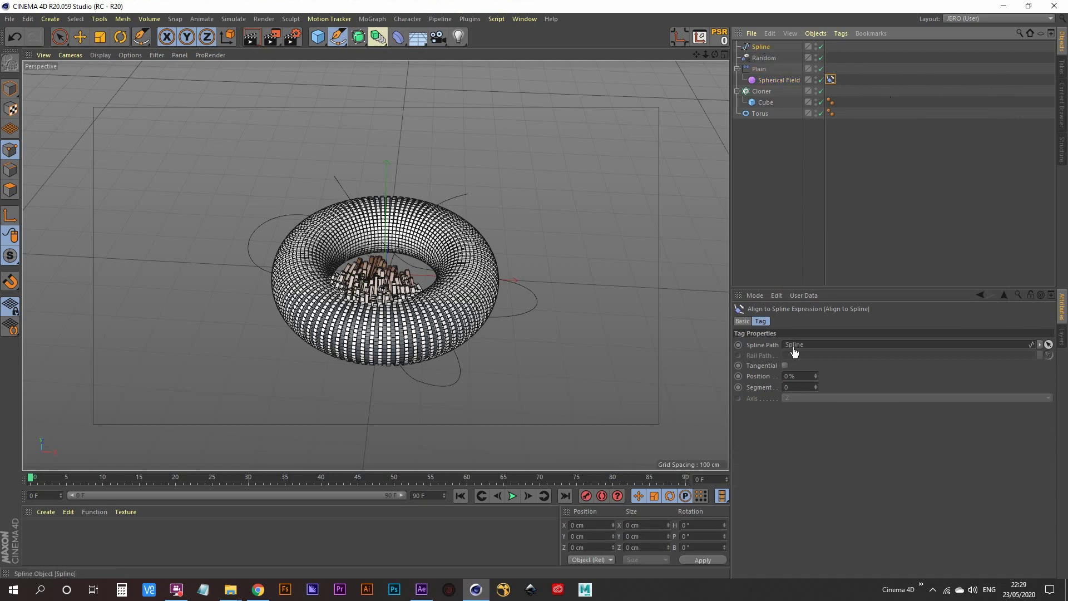
- Assign the drawn Spline as the tag's Spline Path, and select the Spherical Field in Model mode
{"action": "left_click_drag", "start_coordinate": [799, 346], "coordinate": [799, 346]}
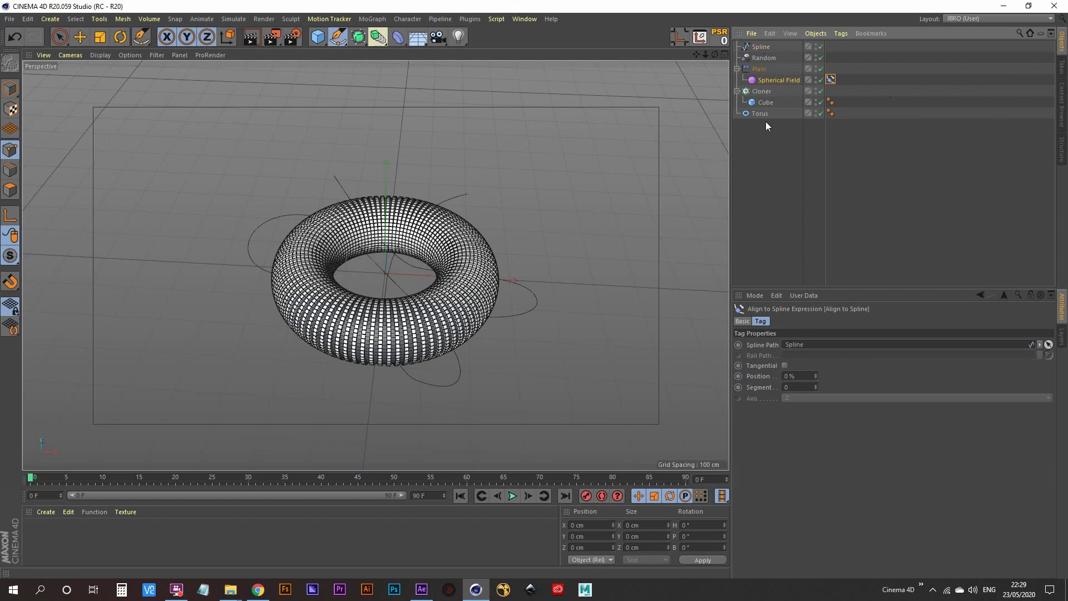
{"action": "left_click", "coordinate": [771, 81]}
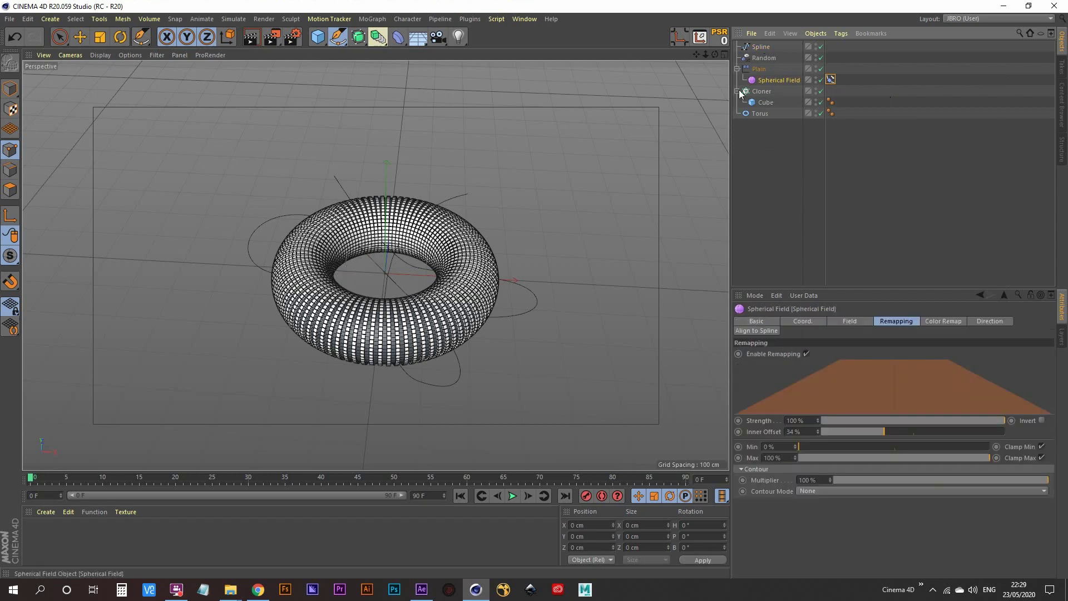
{"action": "left_click", "coordinate": [10, 88]}
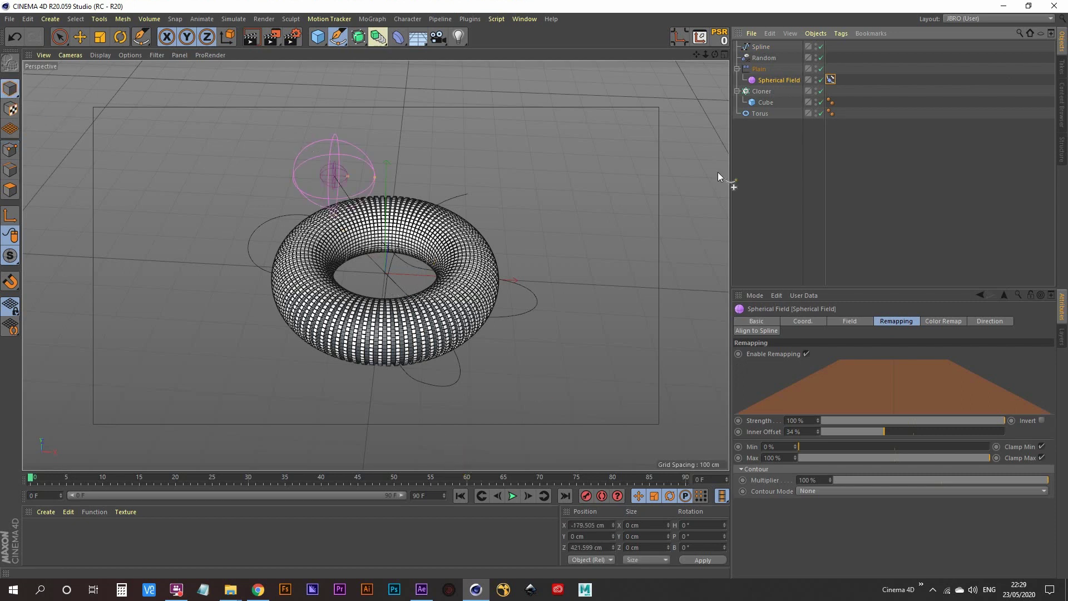
- Keyframe the Align to Spline tag's Position at 0% on frame 0
{"action": "left_click", "coordinate": [831, 79]}
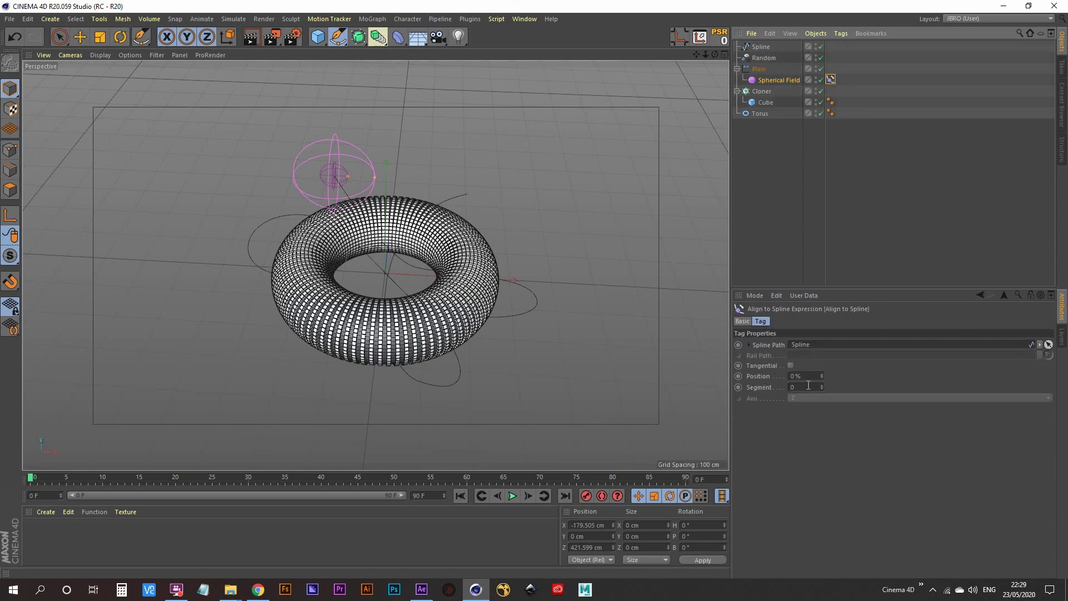
{"action": "mouse_move", "coordinate": [821, 381]}
{"action": "left_mouse_down"}
{"action": "mouse_move", "coordinate": [885, 380]}
{"action": "mouse_move", "coordinate": [823, 380]}
{"action": "left_mouse_up"}
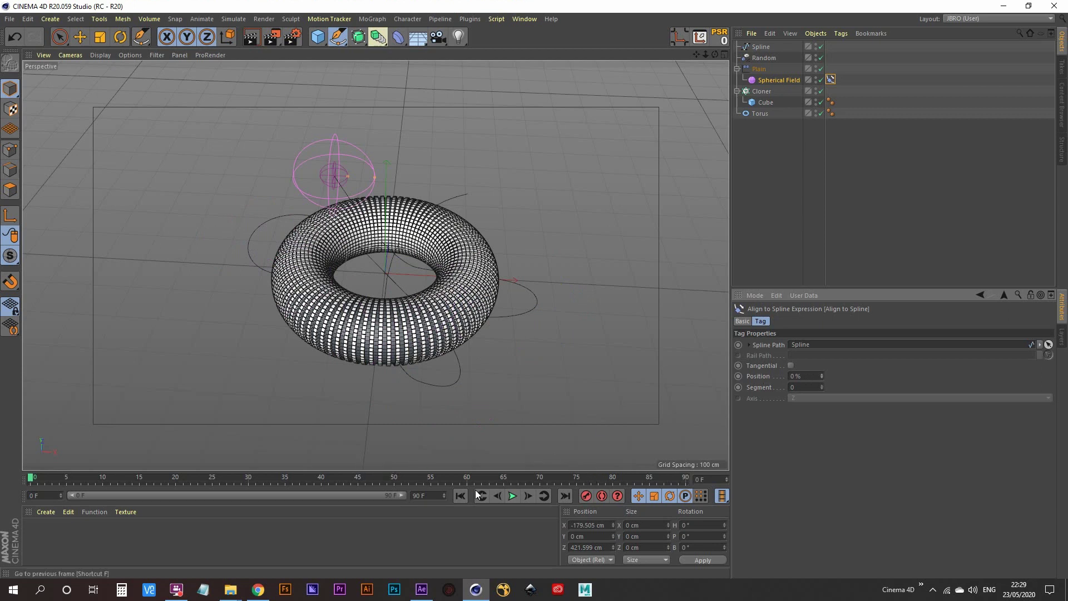
{"action": "left_click", "coordinate": [738, 376]}
- Set the project length to 400 frames and extend the preview range to the full length
{"action": "left_click", "coordinate": [433, 496]}
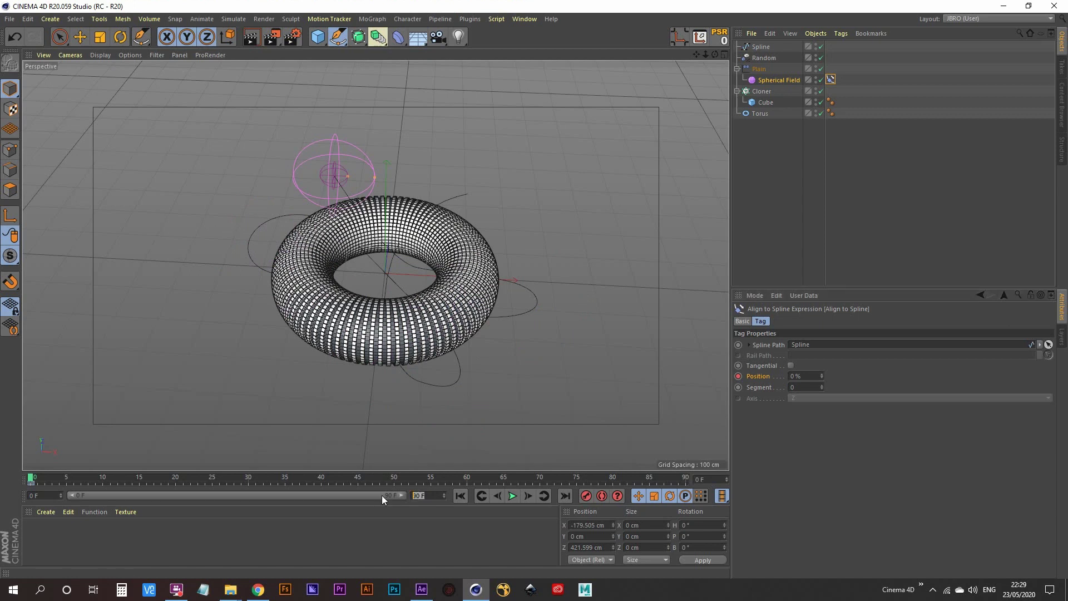
{"action": "type", "text": "400"}
{"action": "key", "text": "Return"}
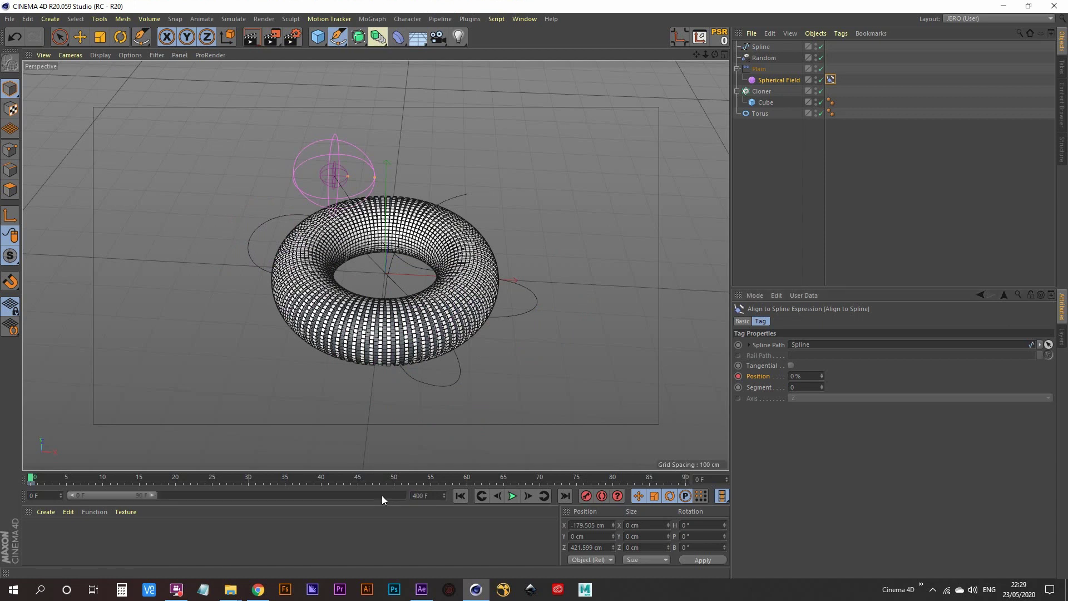
{"action": "left_click_drag", "start_coordinate": [152, 495], "coordinate": [431, 501]}
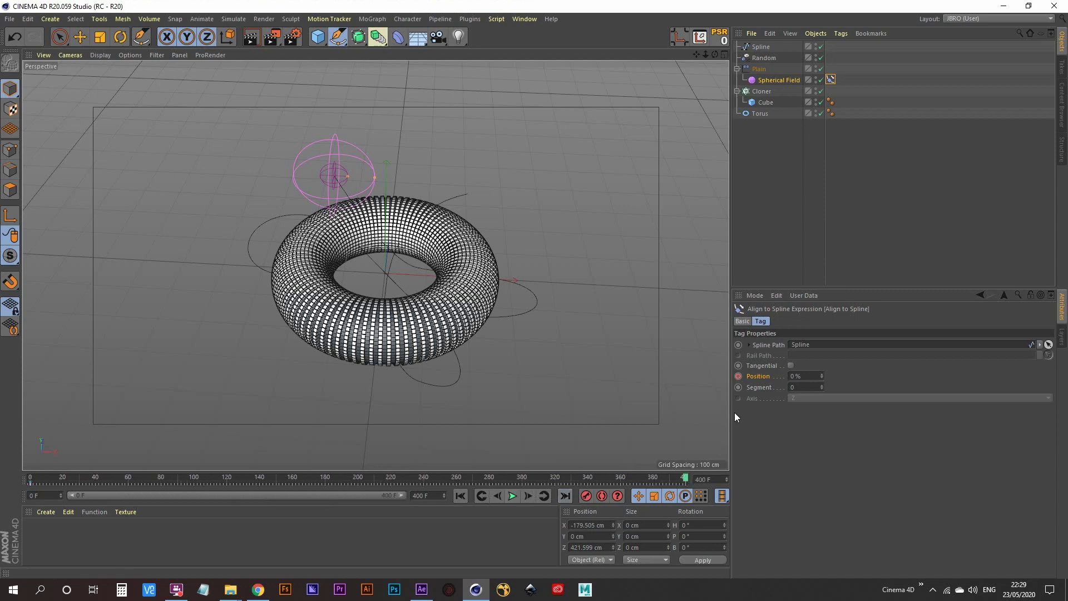
- Set the Align to Spline tag's Position to 100% at frame 400 and keyframe it
{"action": "double_click", "coordinate": [812, 376]}
{"action": "type", "text": "100"}
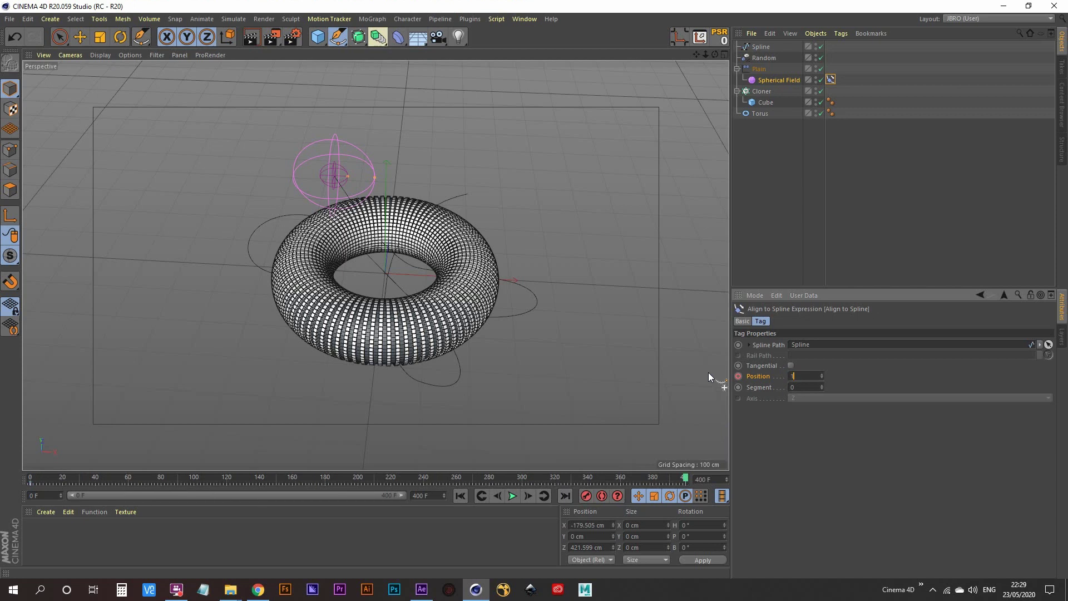
{"action": "key", "text": "Return"}
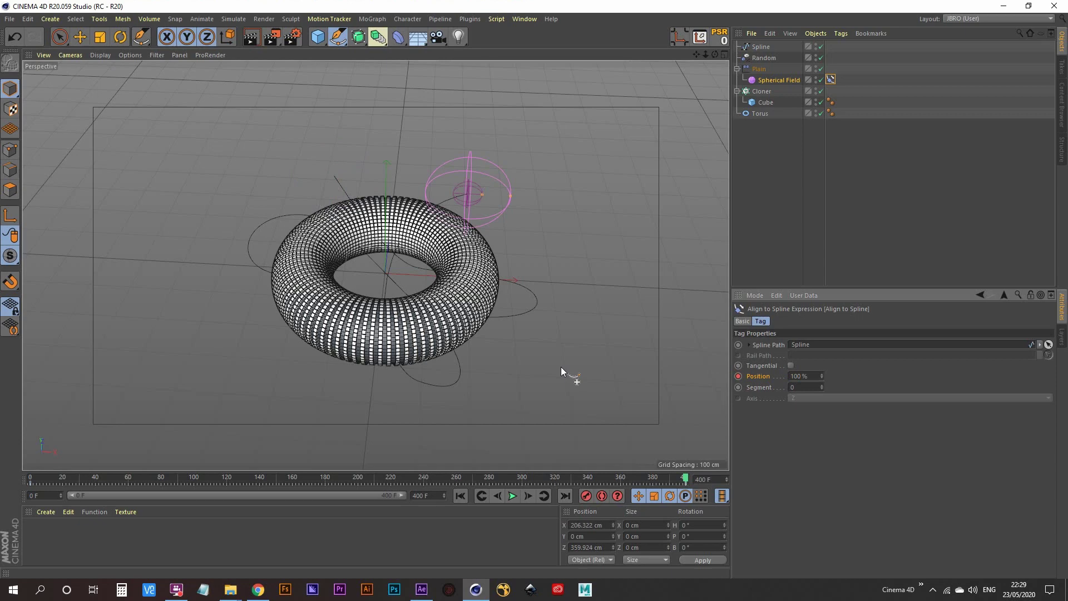
- Make the Align to Spline keyframes linear in an enlarged Timeline window and close the window
{"action": "key", "text": "shift+F3"}
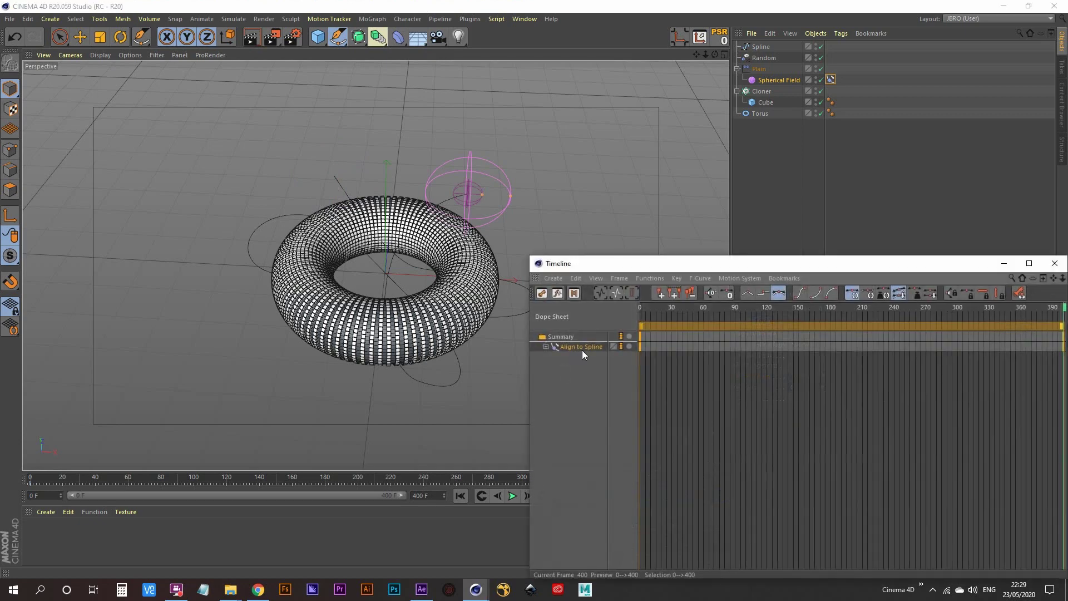
{"action": "left_click_drag", "start_coordinate": [738, 270], "coordinate": [461, 121]}
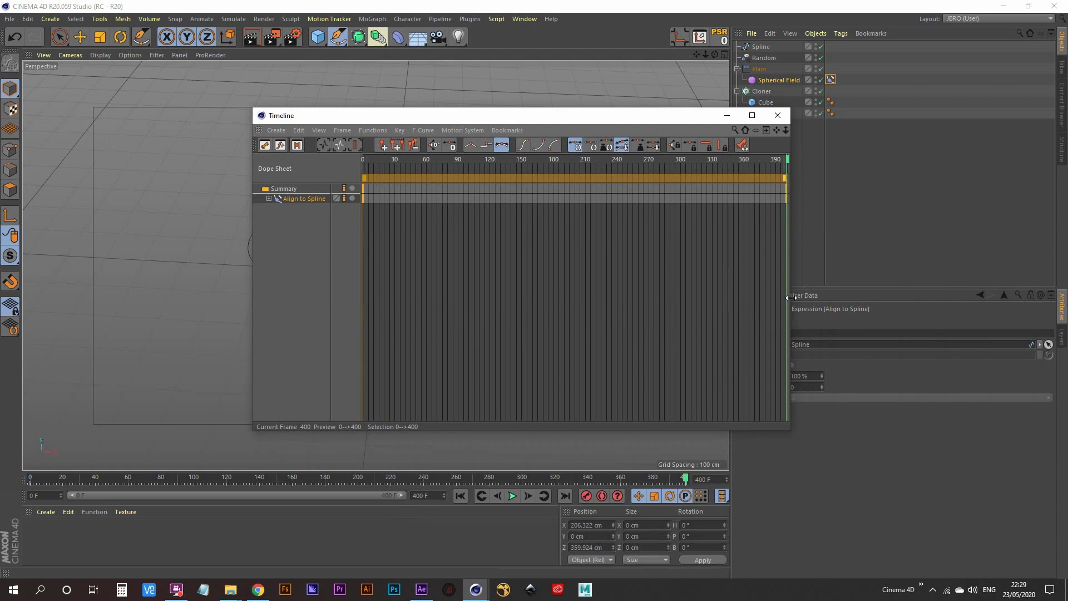
{"action": "left_click_drag", "start_coordinate": [790, 298], "coordinate": [876, 297]}
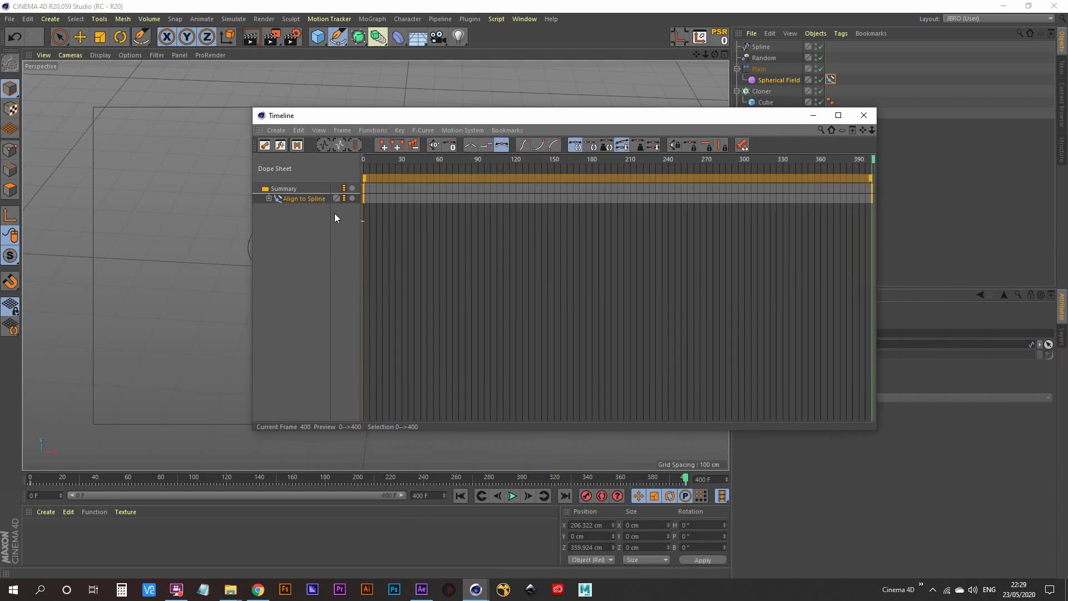
{"action": "scroll", "coordinate": [603, 262], "scroll_direction": "down", "scroll_amount": 3}
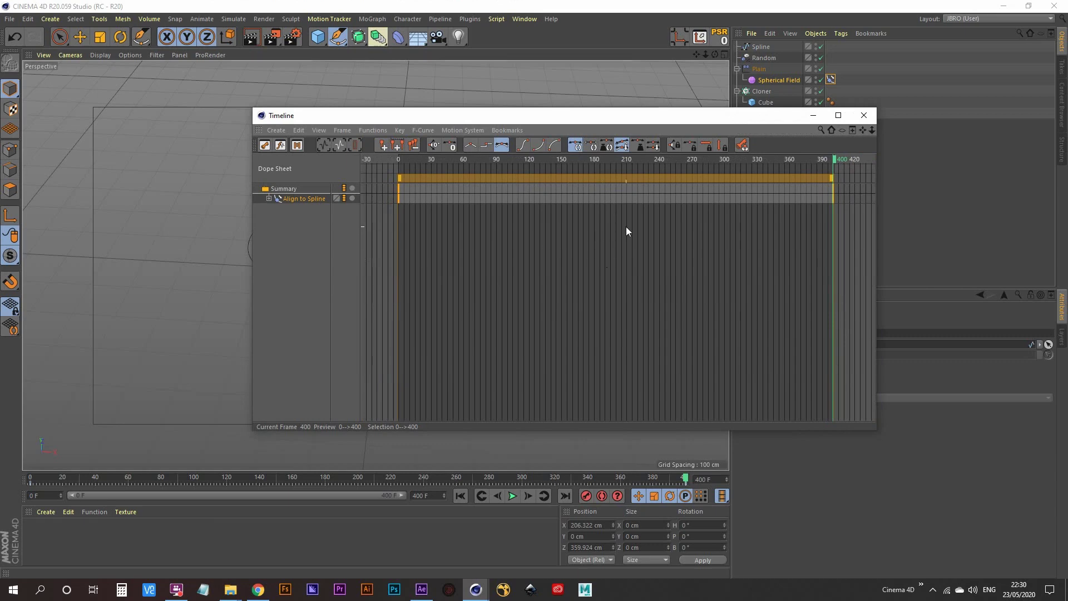
{"action": "key", "text": "alt+l"}
{"action": "left_click", "coordinate": [864, 115]}
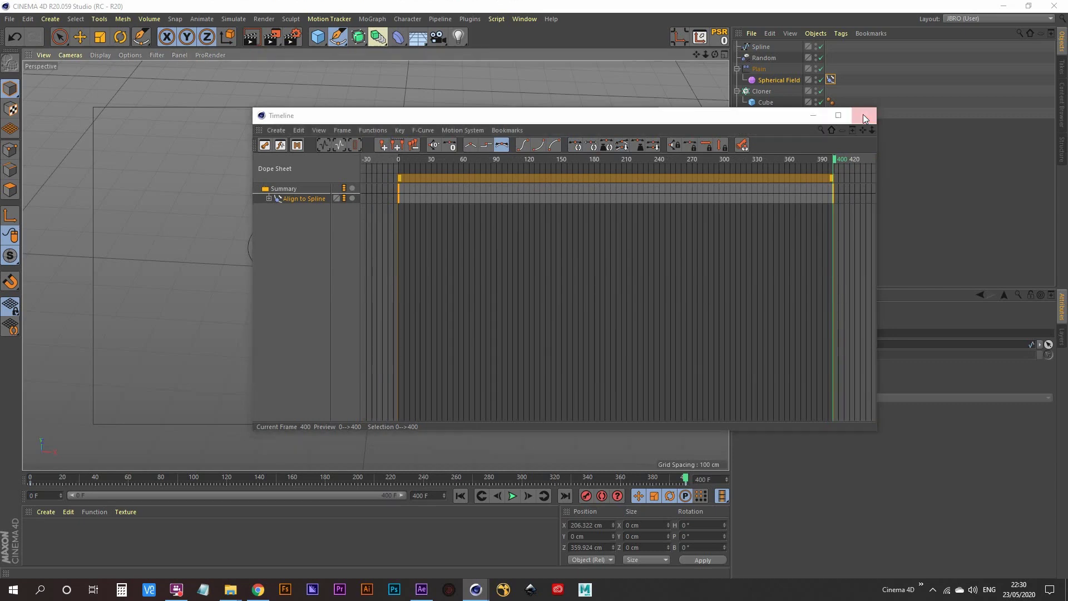
- Play the animation from frame 0 to review the field's path along the spline, stop it and scrub to frame 217
{"action": "left_click", "coordinate": [460, 496]}
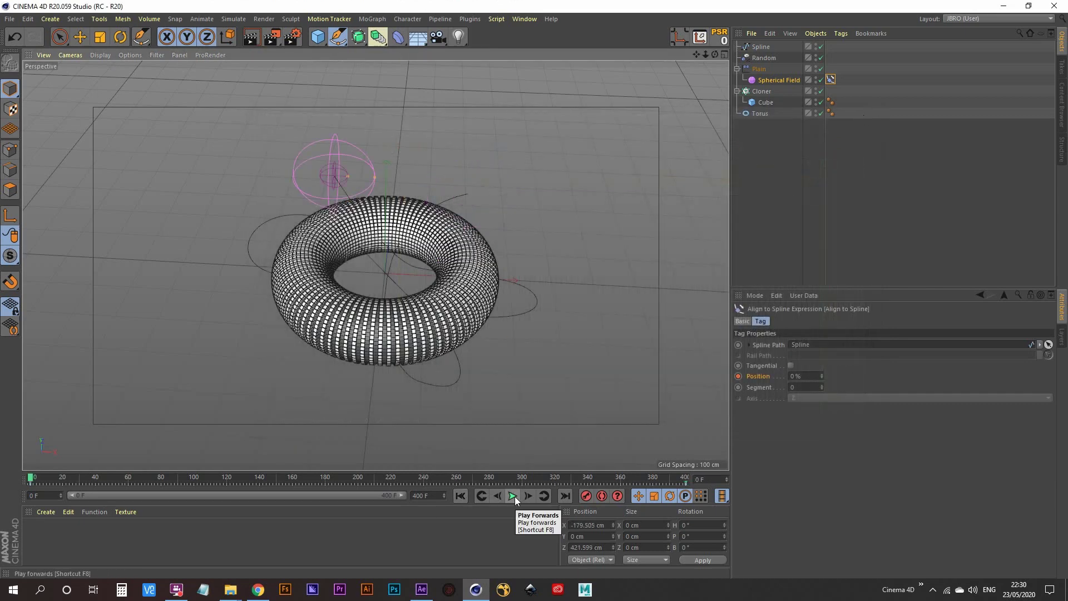
{"action": "left_click", "coordinate": [513, 495]}
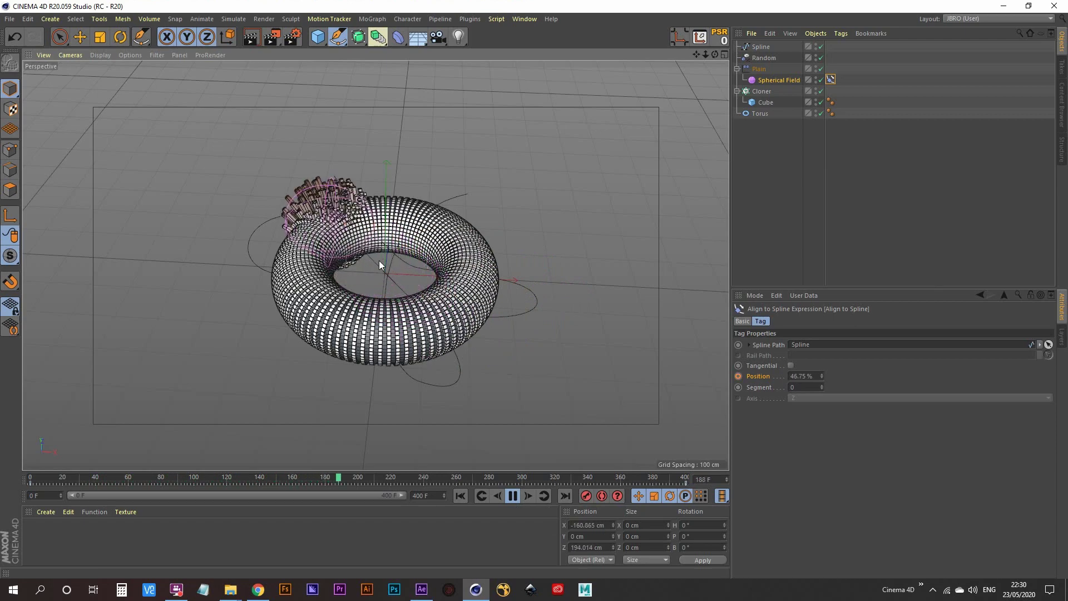
{"action": "scroll", "coordinate": [384, 253], "scroll_direction": "up", "scroll_amount": 4}
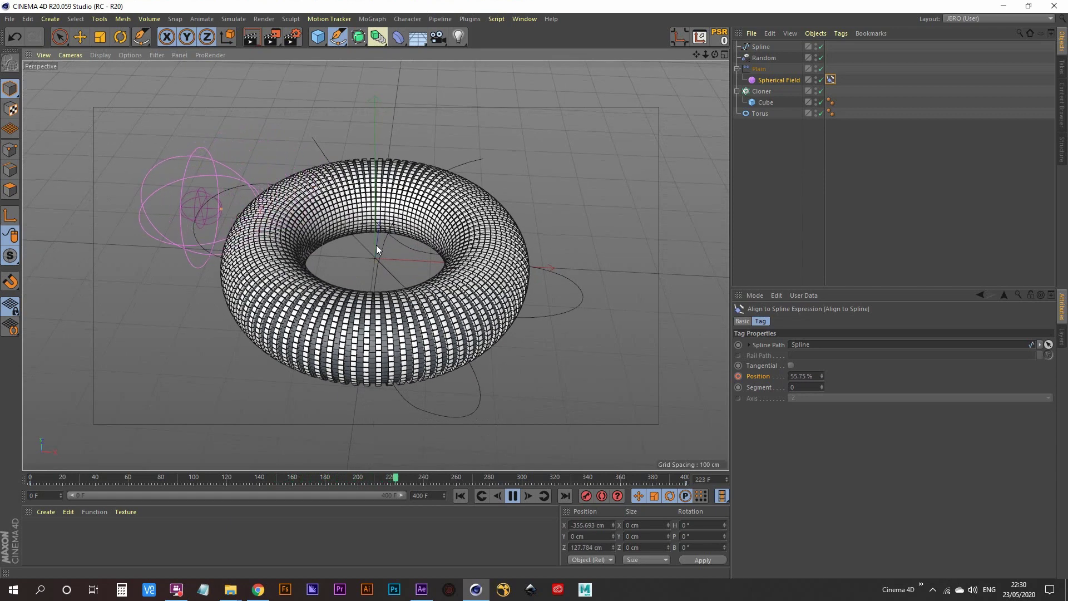
{"action": "left_click", "coordinate": [508, 497]}
{"action": "left_click_drag", "start_coordinate": [431, 482], "coordinate": [386, 489]}
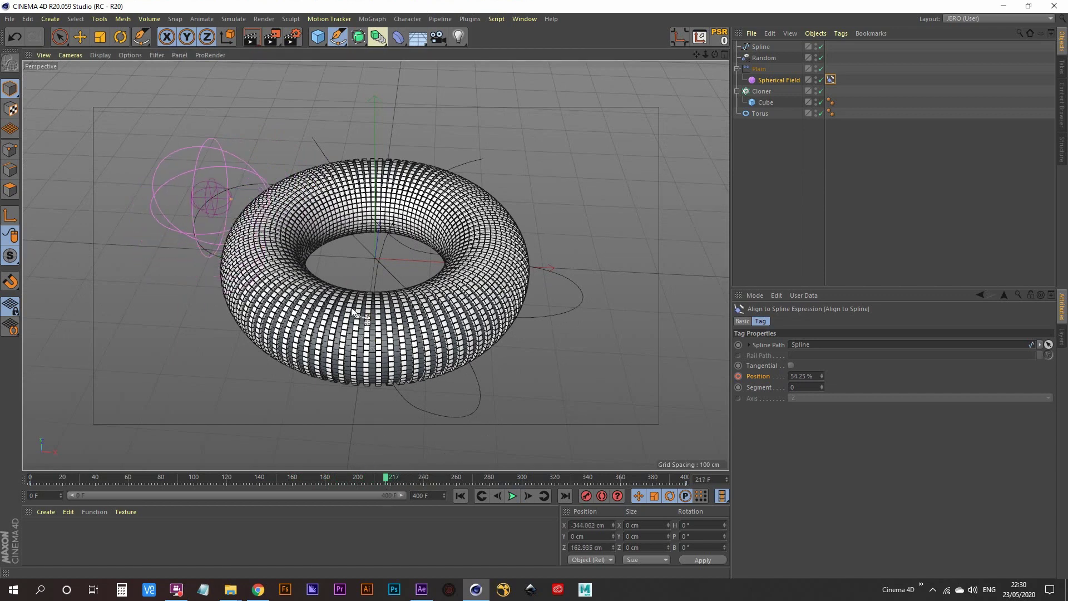
- In the Top view, rectangle-select the two points of the spline's left loop and move them toward the torus, to about X -245 cm, Z 72 cm
{"action": "middle_click", "coordinate": [422, 223]}
{"action": "middle_click", "coordinate": [504, 162]}
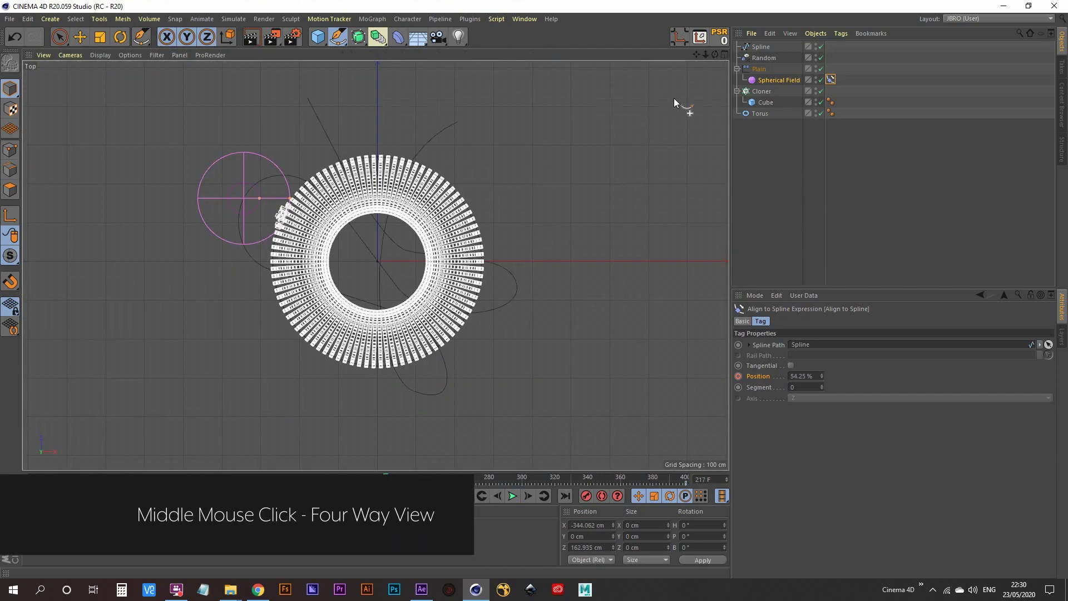
{"action": "left_click", "coordinate": [760, 46]}
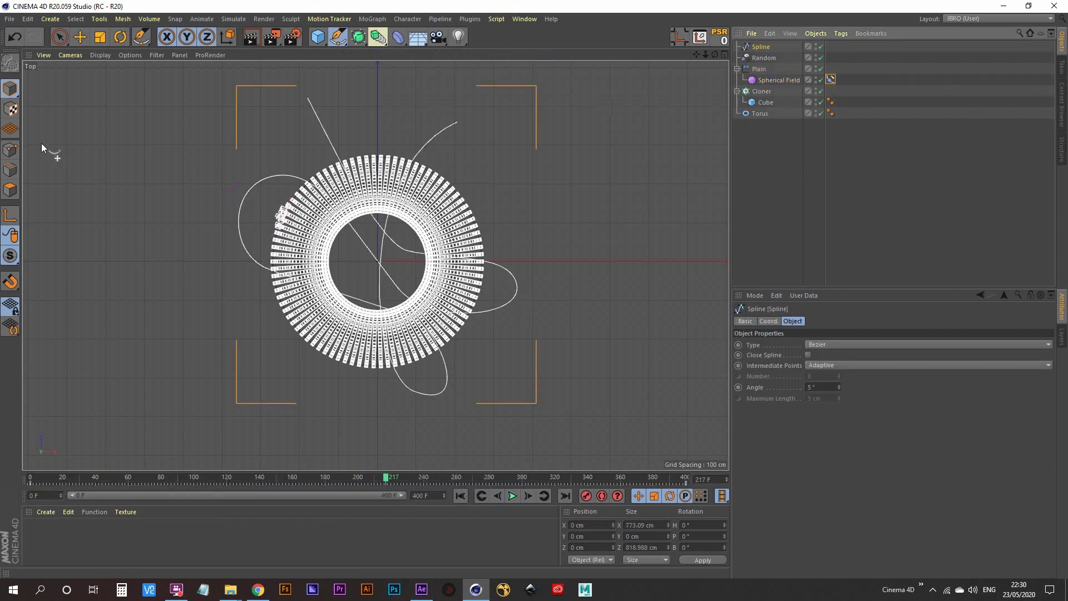
{"action": "left_click", "coordinate": [10, 150]}
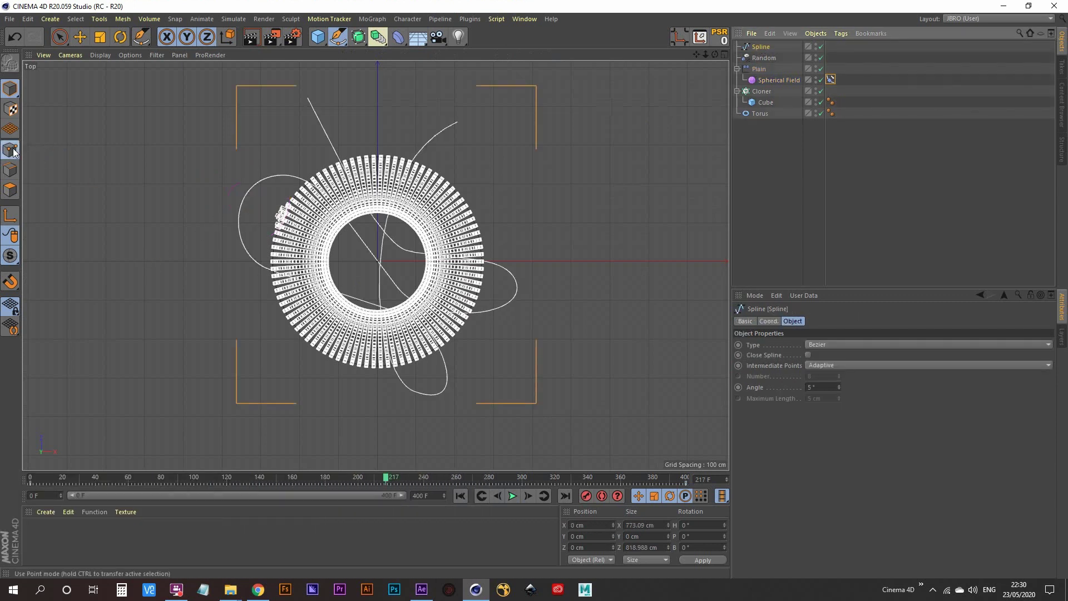
{"action": "left_click", "coordinate": [64, 42]}
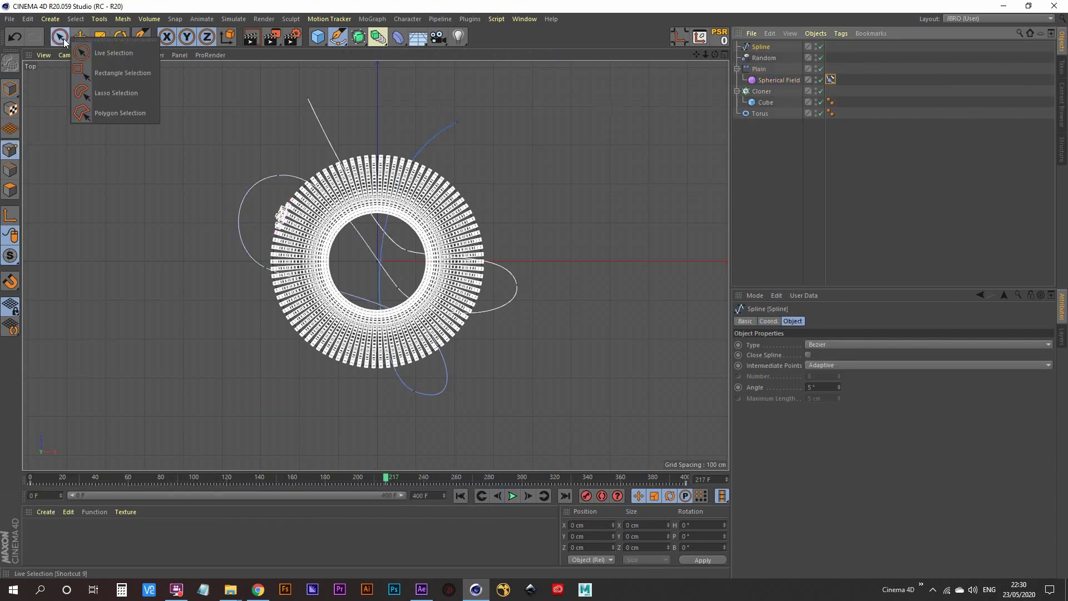
{"action": "left_click", "coordinate": [109, 74]}
{"action": "left_click_drag", "start_coordinate": [165, 155], "coordinate": [273, 293]}
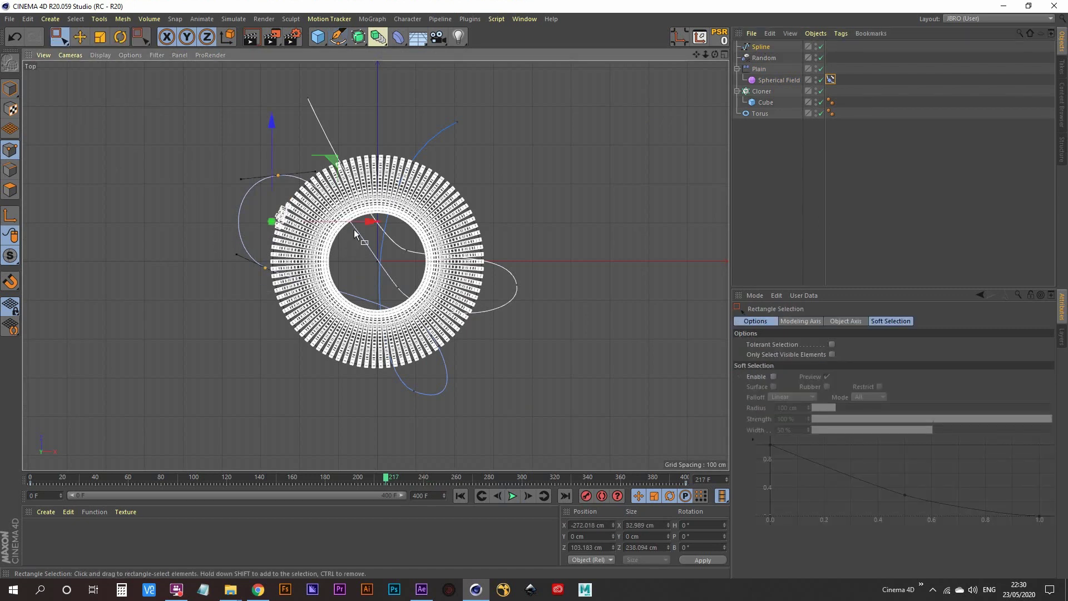
{"action": "left_click_drag", "start_coordinate": [333, 161], "coordinate": [344, 173]}
{"action": "middle_click", "coordinate": [125, 235]}
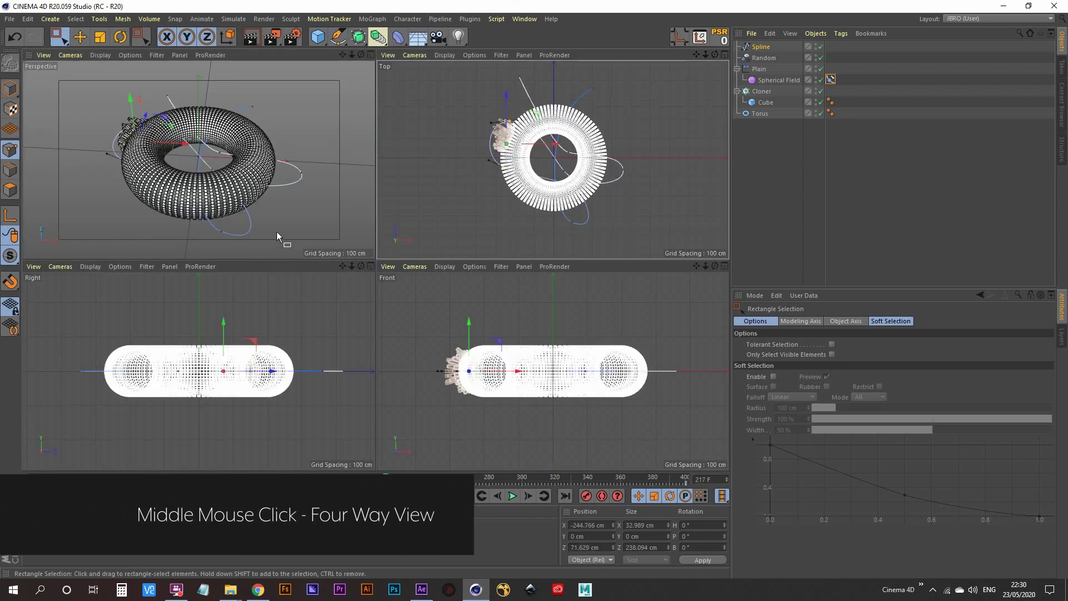
{"action": "middle_click", "coordinate": [233, 185]}
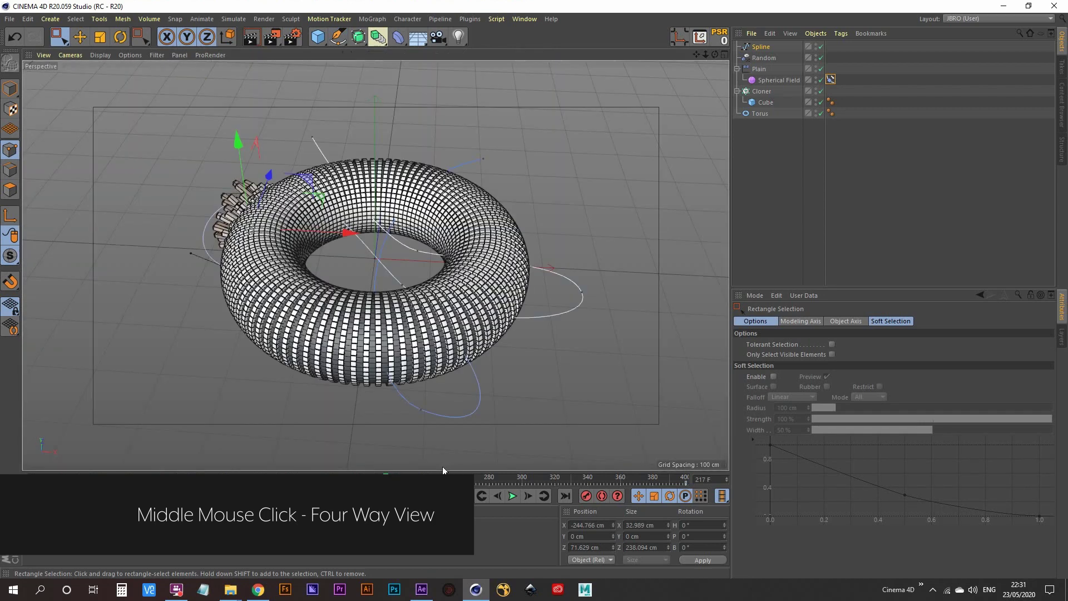
{"action": "left_click", "coordinate": [768, 170]}
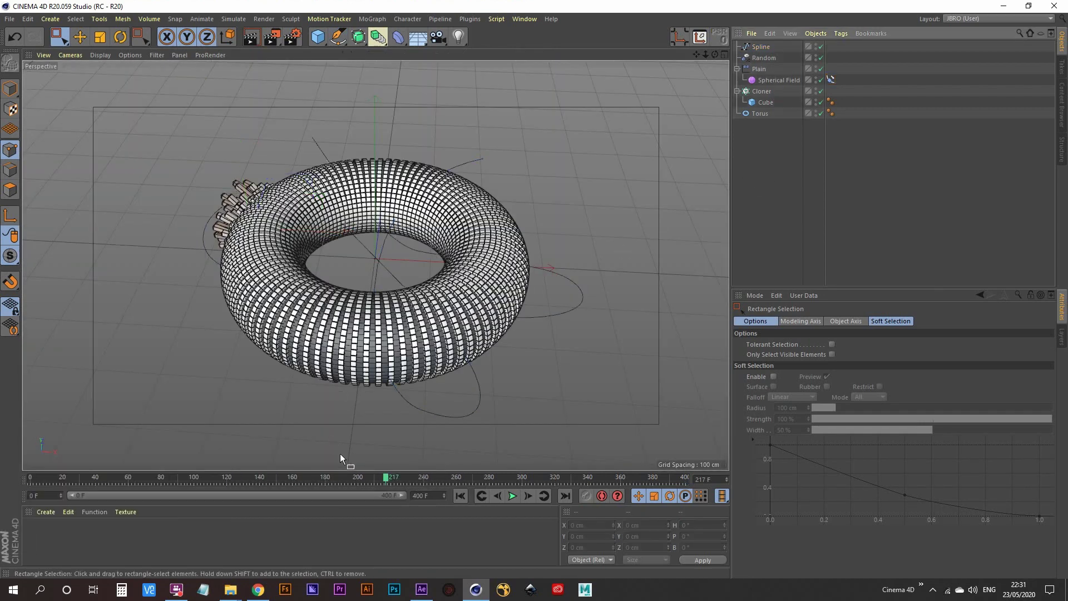
- Replay the animation from frame 0 to check how the cubes react along the adjusted spline, and stop playback
{"action": "mouse_move", "coordinate": [385, 478]}
{"action": "left_mouse_down"}
{"action": "mouse_move", "coordinate": [325, 494]}
{"action": "mouse_move", "coordinate": [424, 478]}
{"action": "mouse_move", "coordinate": [372, 477]}
{"action": "mouse_move", "coordinate": [697, 469]}
{"action": "mouse_move", "coordinate": [14, 480]}
{"action": "left_mouse_up"}
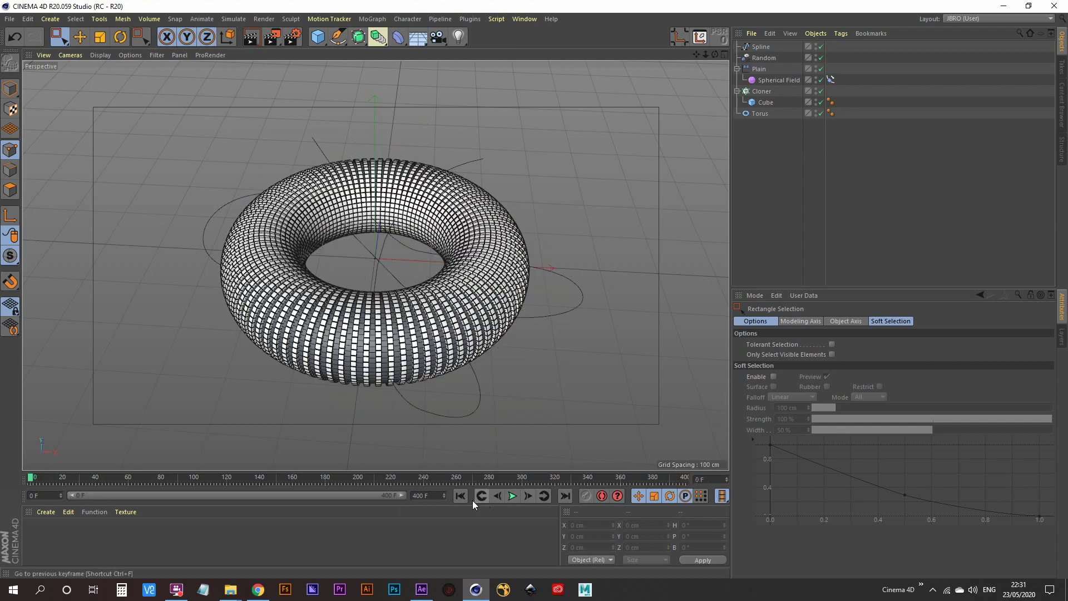
{"action": "left_click", "coordinate": [512, 495]}
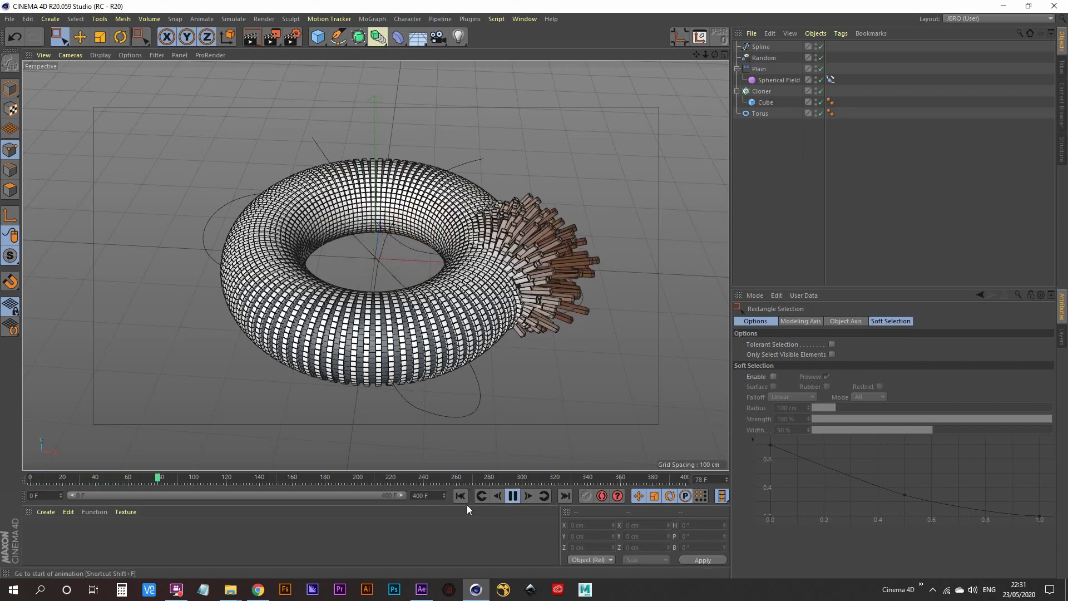
{"action": "left_click", "coordinate": [514, 499]}
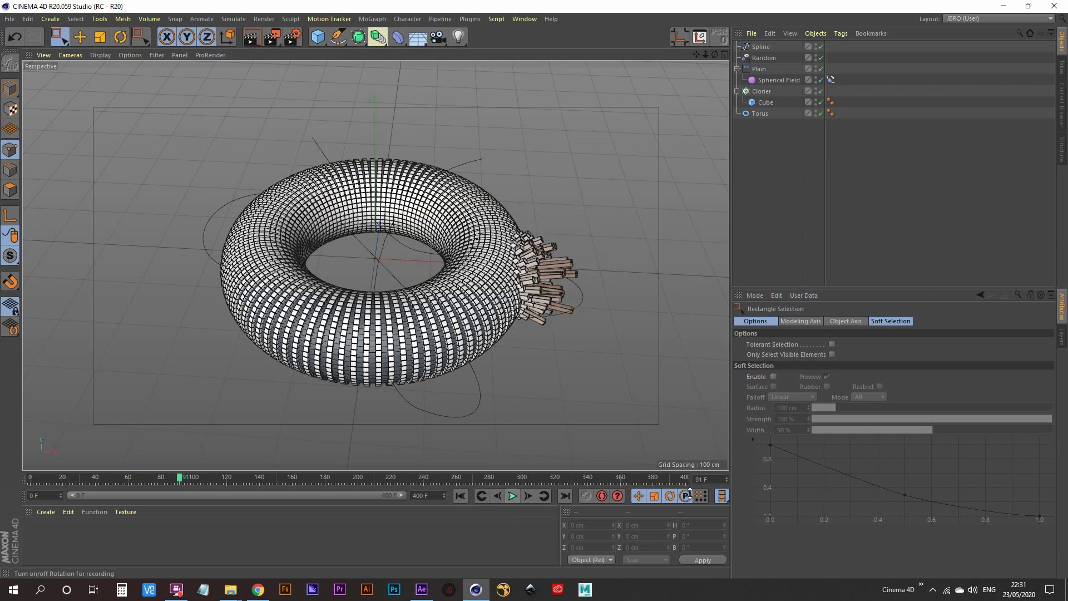
- Turn off the All Frames playback option and play the animation from the start to judge its speed
{"action": "left_click", "coordinate": [721, 496]}
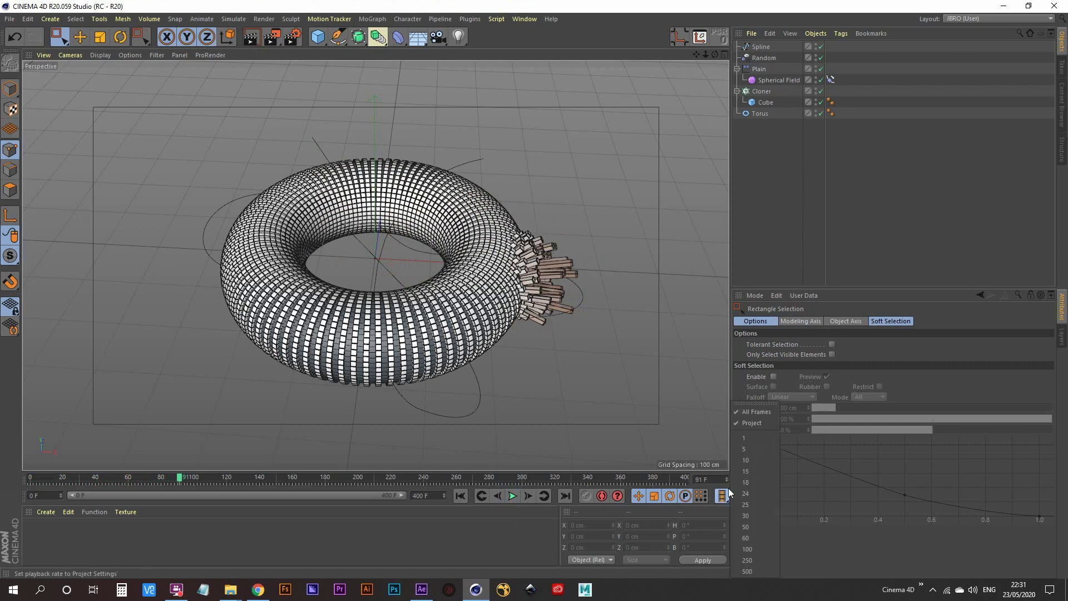
{"action": "left_click", "coordinate": [750, 412]}
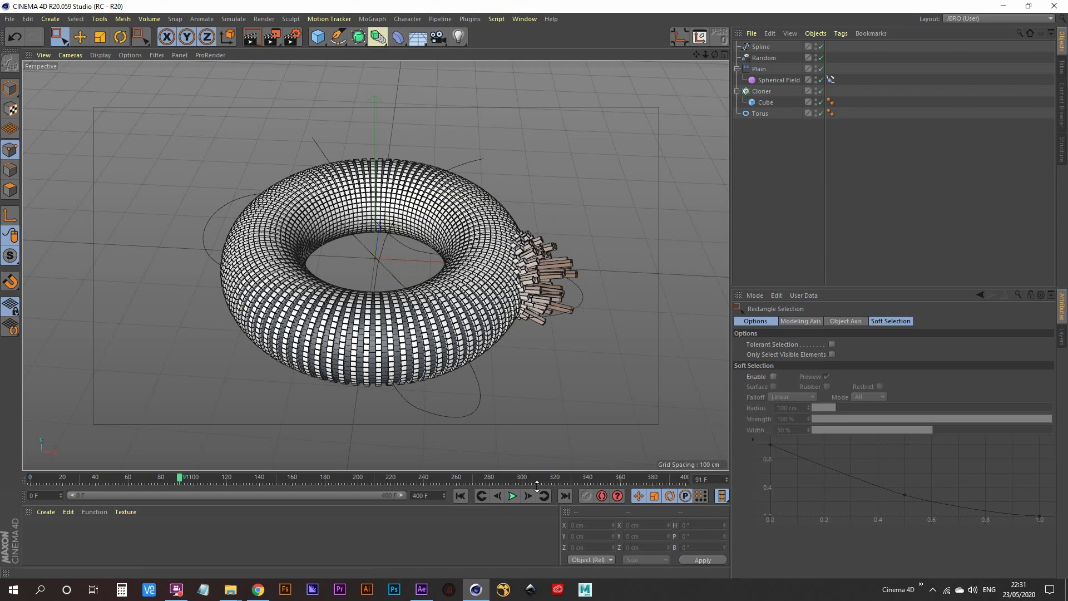
{"action": "left_click", "coordinate": [459, 496]}
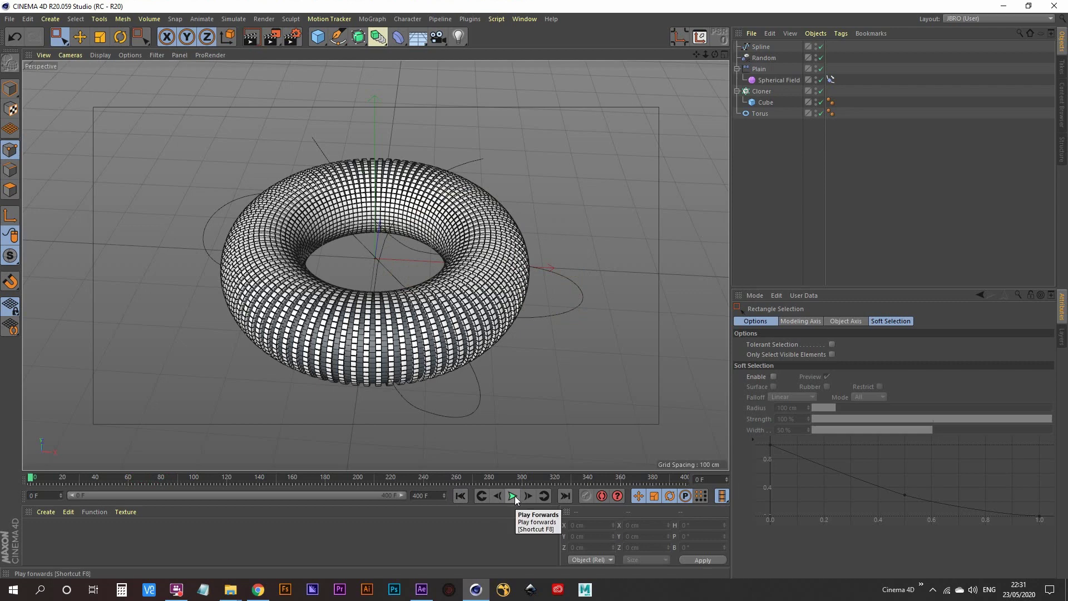
{"action": "left_click", "coordinate": [515, 496]}
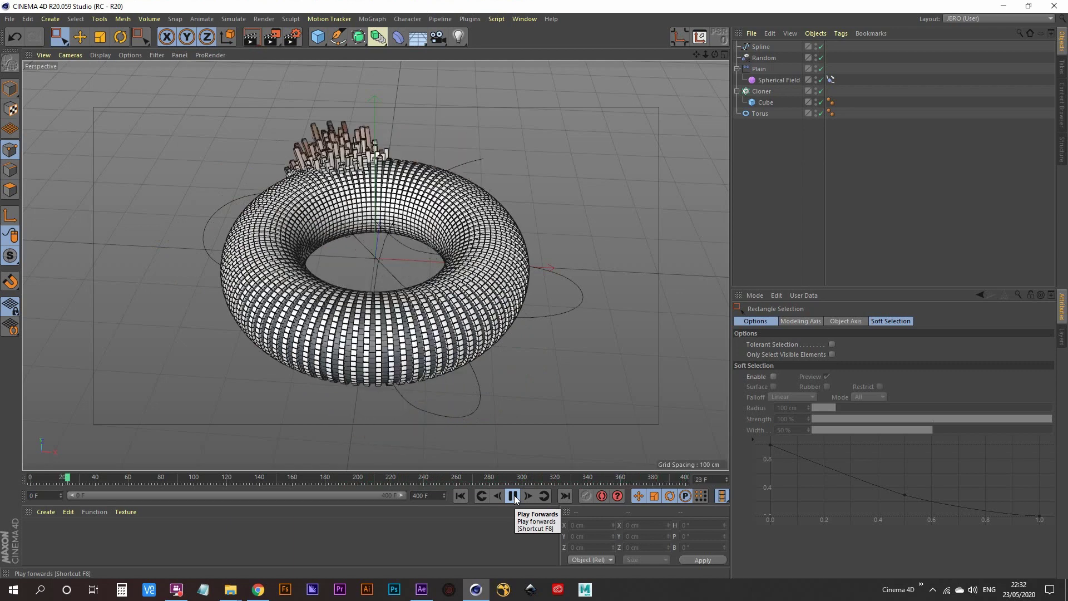
{"action": "left_click", "coordinate": [514, 495]}
- Set the project length to 500 frames and extend the preview range to the full length
{"action": "left_click", "coordinate": [428, 495]}
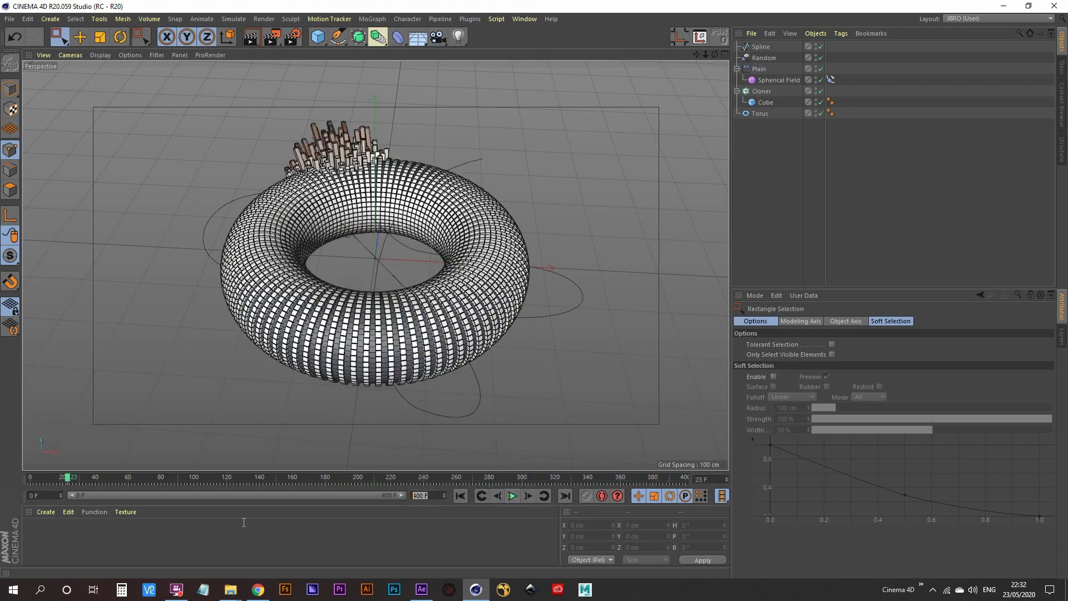
{"action": "type", "text": "500"}
{"action": "key", "text": "Return"}
{"action": "left_click_drag", "start_coordinate": [338, 496], "coordinate": [437, 494]}
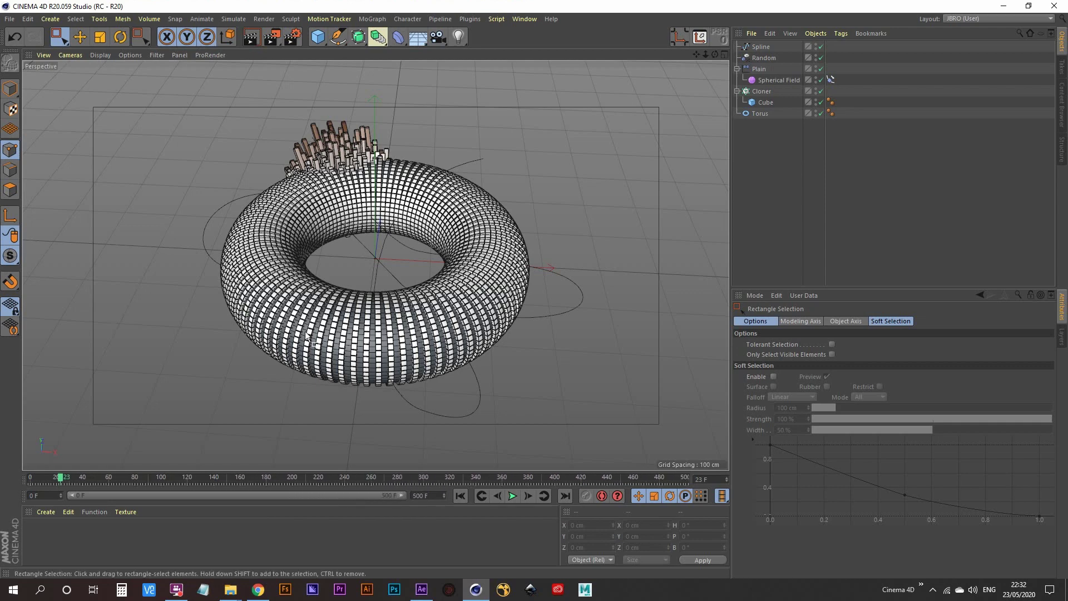
- Move the last Align to Spline keyframe to frame 500 in the Timeline's Dope Sheet and close the window
{"action": "key", "text": "shift+F3"}
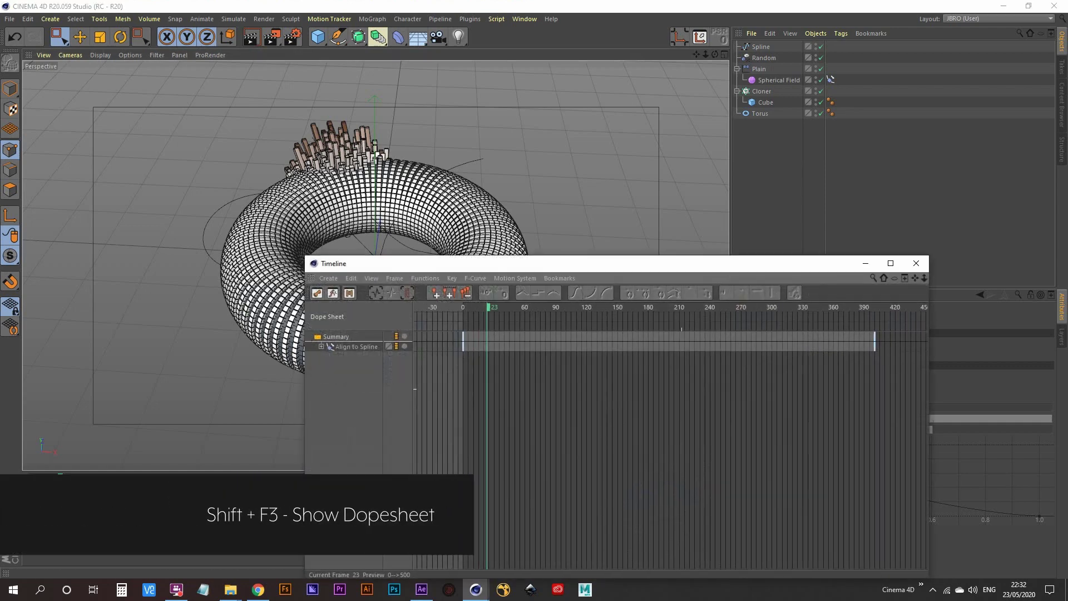
{"action": "key", "text": "h"}
{"action": "left_click_drag", "start_coordinate": [785, 363], "coordinate": [853, 324]}
{"action": "scroll", "coordinate": [853, 323], "scroll_direction": "up", "scroll_amount": 10}
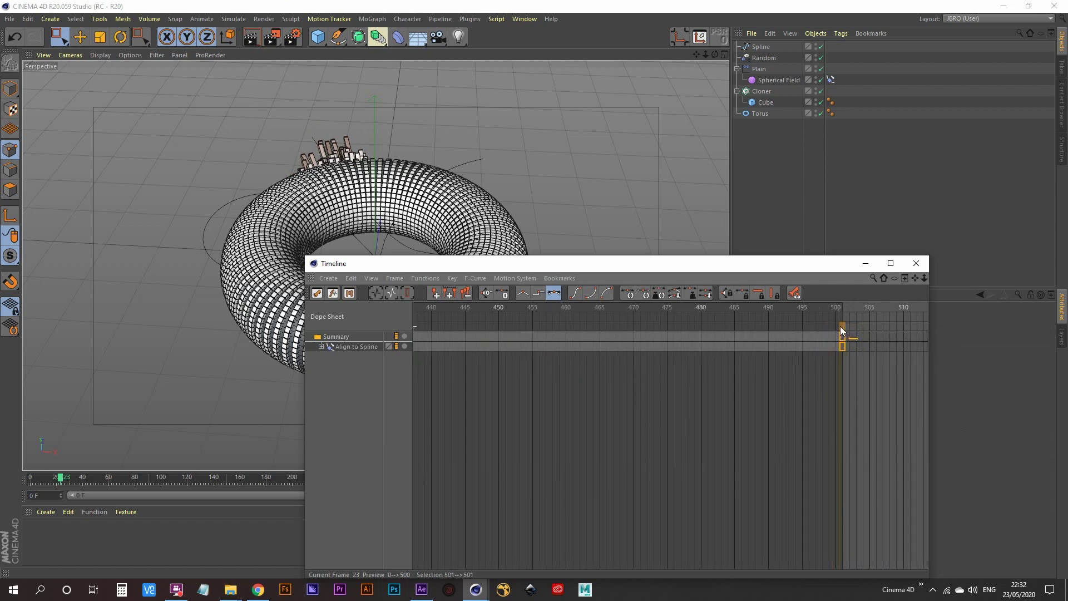
{"action": "left_click_drag", "start_coordinate": [840, 326], "coordinate": [835, 325]}
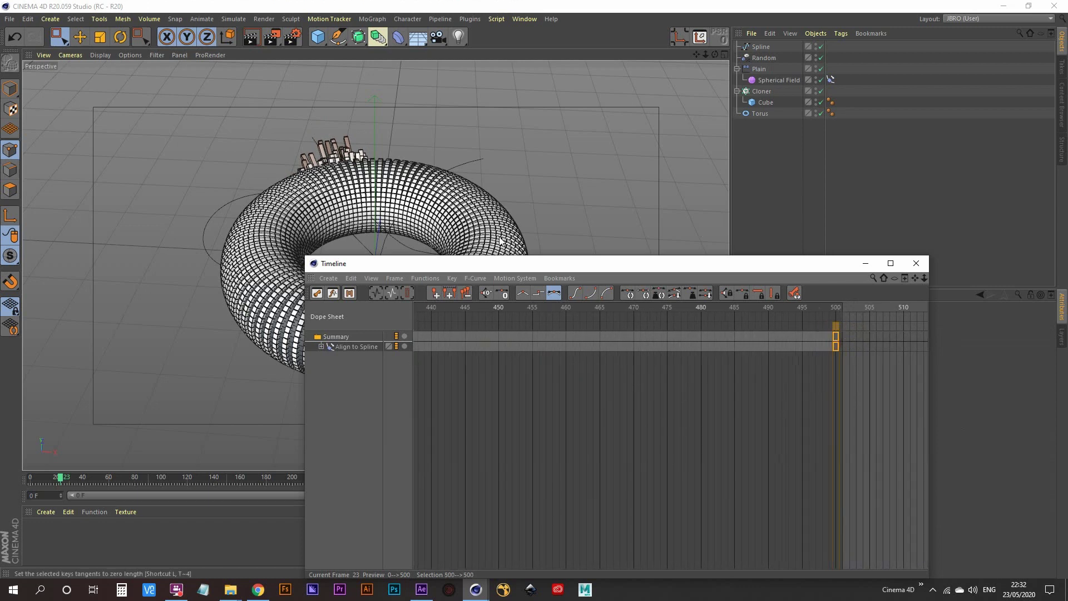
{"action": "left_click_drag", "start_coordinate": [524, 180], "coordinate": [548, 190], "text": "alt"}
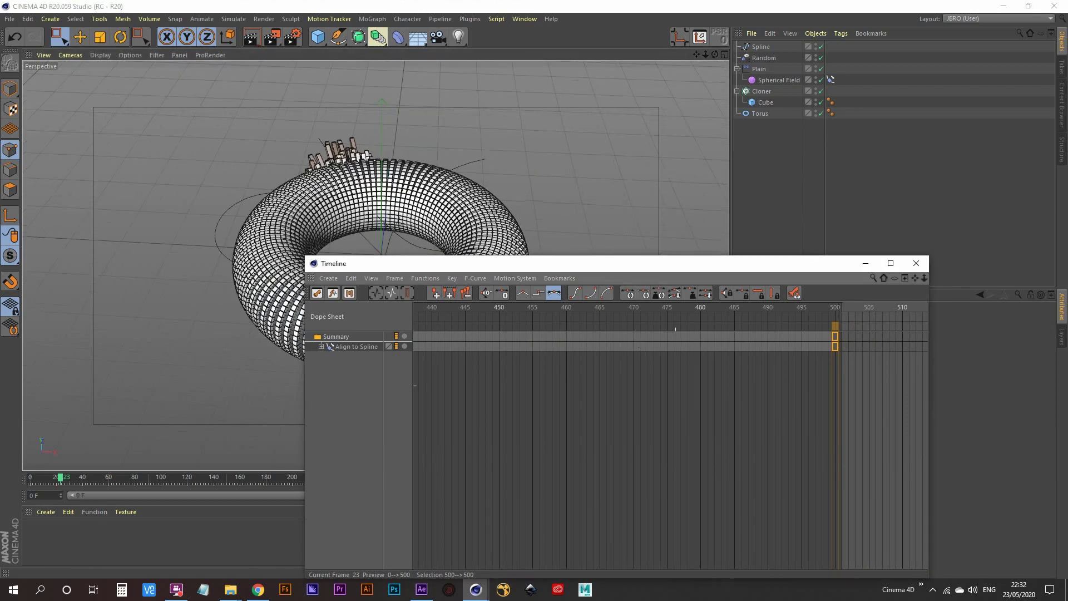
{"action": "scroll", "coordinate": [671, 392], "scroll_direction": "down", "scroll_amount": 4}
{"action": "scroll", "coordinate": [671, 391], "scroll_direction": "up", "scroll_amount": 2}
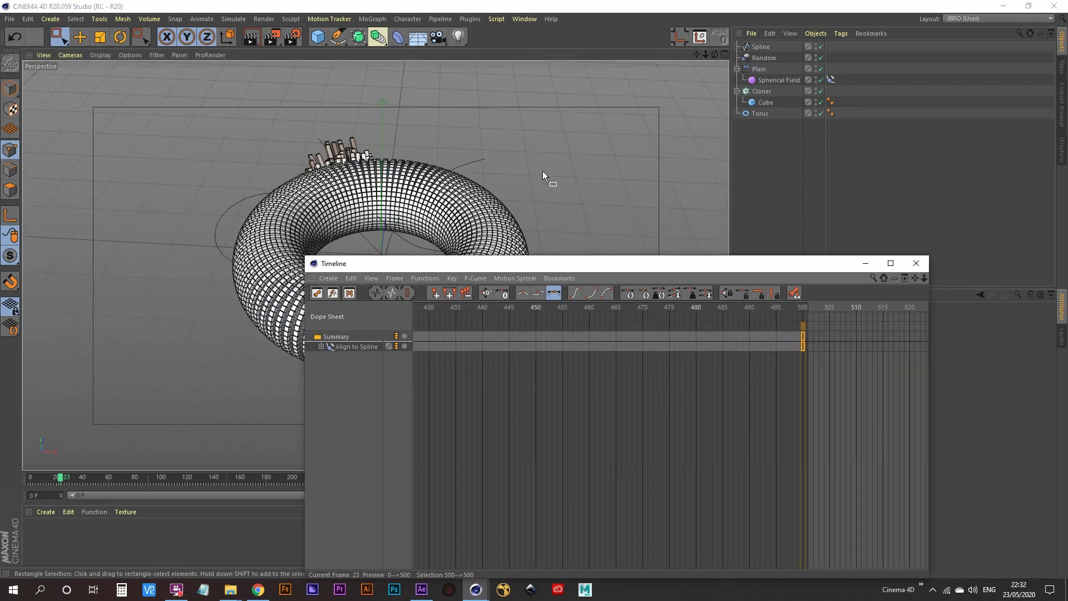
{"action": "mouse_move", "coordinate": [542, 171]}
{"action": "left_mouse_down", "text": "alt"}
{"action": "mouse_move", "coordinate": [519, 178]}
{"action": "mouse_move", "coordinate": [537, 153]}
{"action": "left_mouse_up", "text": "alt"}
{"action": "mouse_move", "coordinate": [561, 378]}
{"action": "middle_mouse_down"}
{"action": "mouse_move", "coordinate": [469, 378]}
{"action": "mouse_move", "coordinate": [641, 378]}
{"action": "mouse_move", "coordinate": [583, 378]}
{"action": "middle_mouse_up"}
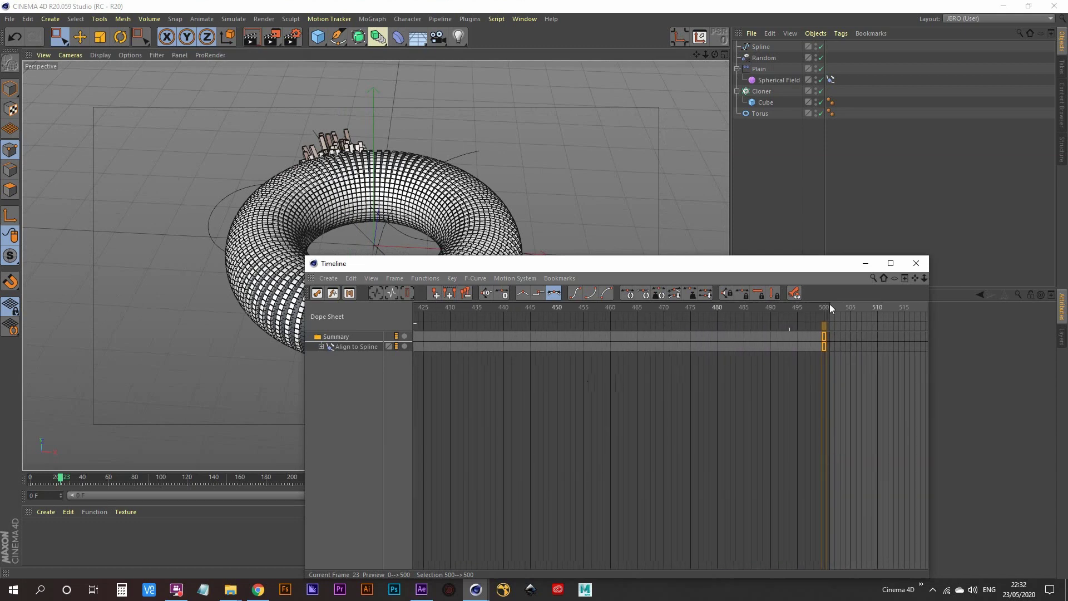
{"action": "left_click", "coordinate": [916, 262]}
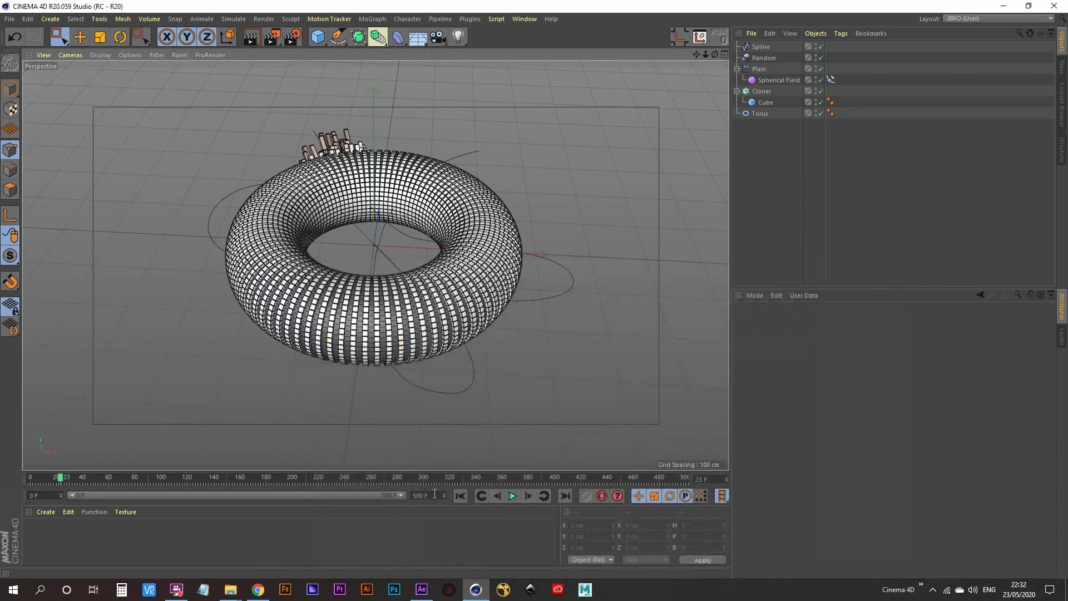
- Play the slowed animation from frame 0, stop it, scrub to frame 229 and inspect the displaced cubes up close
{"action": "left_click", "coordinate": [461, 496]}
{"action": "left_click", "coordinate": [512, 495]}
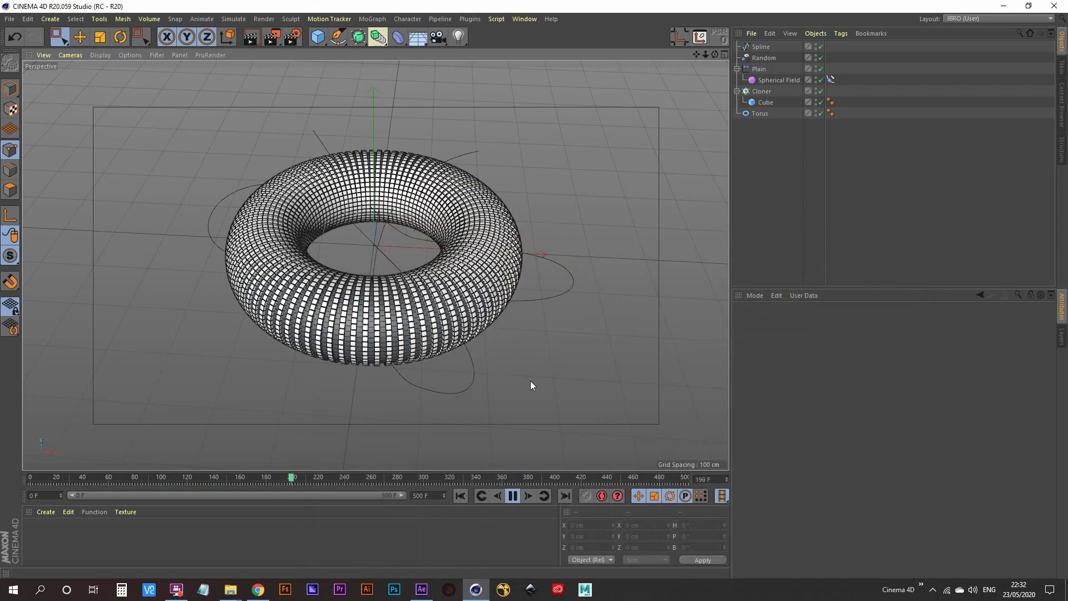
{"action": "left_click", "coordinate": [512, 496]}
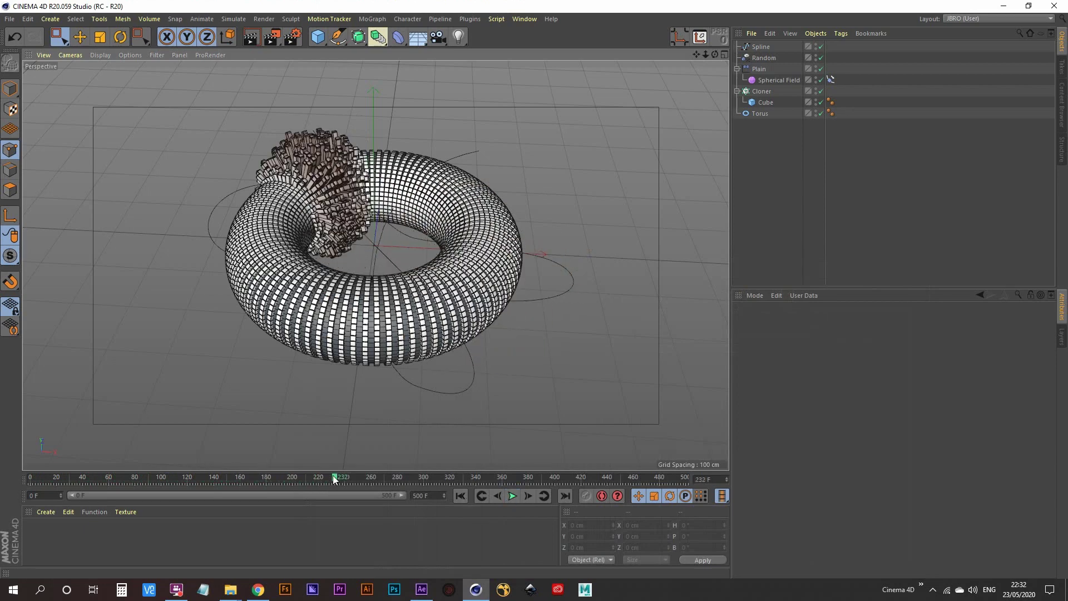
{"action": "mouse_move", "coordinate": [334, 478]}
{"action": "left_mouse_down"}
{"action": "mouse_move", "coordinate": [344, 478]}
{"action": "mouse_move", "coordinate": [332, 479]}
{"action": "left_mouse_up"}
{"action": "scroll", "coordinate": [366, 264], "scroll_direction": "up", "scroll_amount": 4}
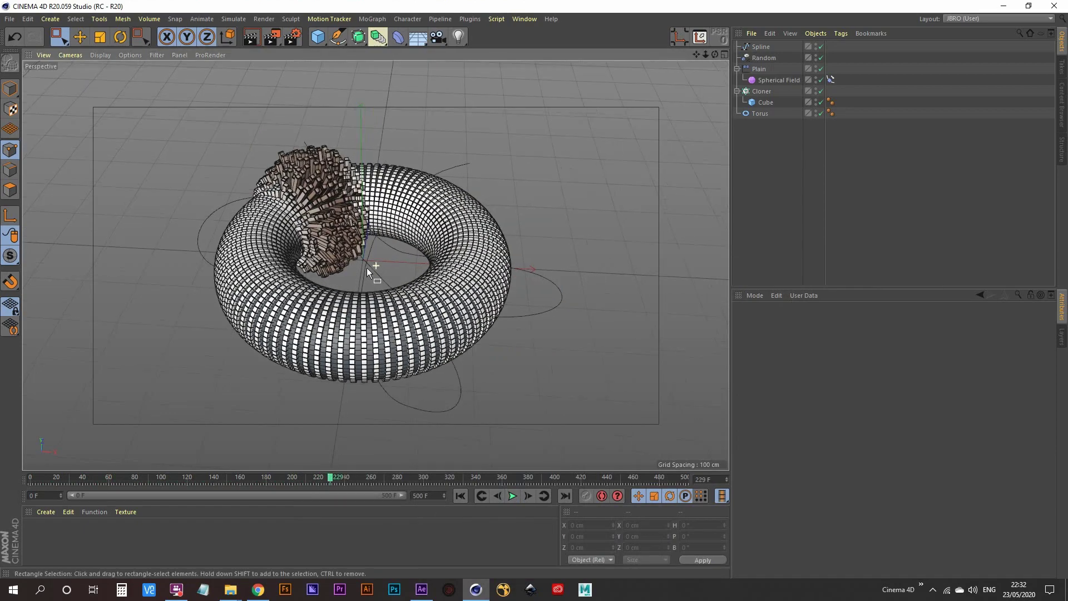
{"action": "scroll", "coordinate": [376, 248], "scroll_direction": "up", "scroll_amount": 2}
{"action": "middle_click_drag", "start_coordinate": [377, 245], "coordinate": [401, 239], "text": "alt"}
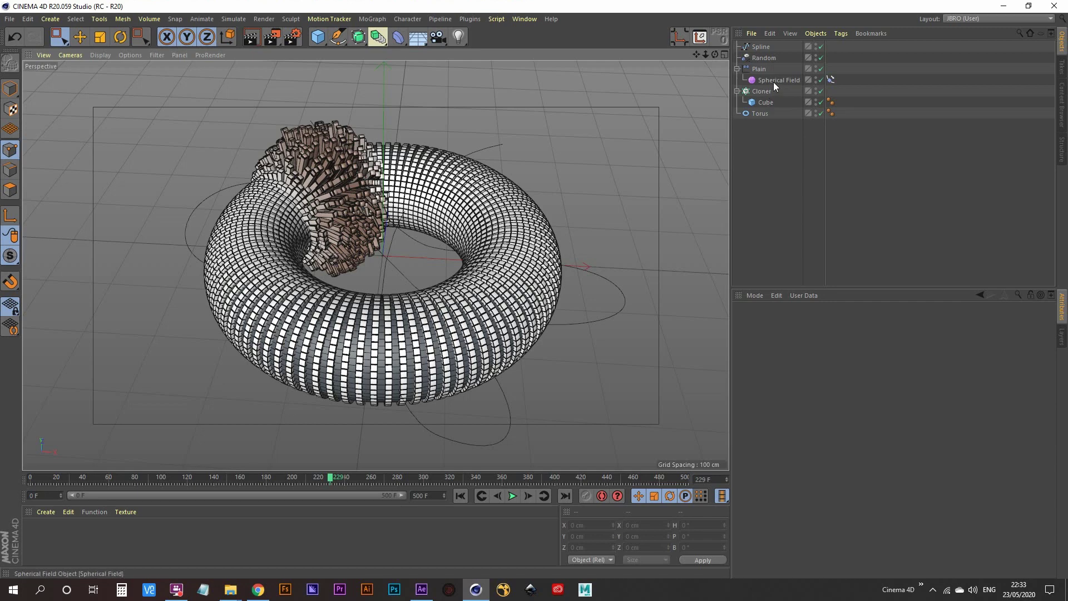
- Add a Solid layer above the Spherical Field in the Plain effector's falloff
{"action": "left_click", "coordinate": [759, 69]}
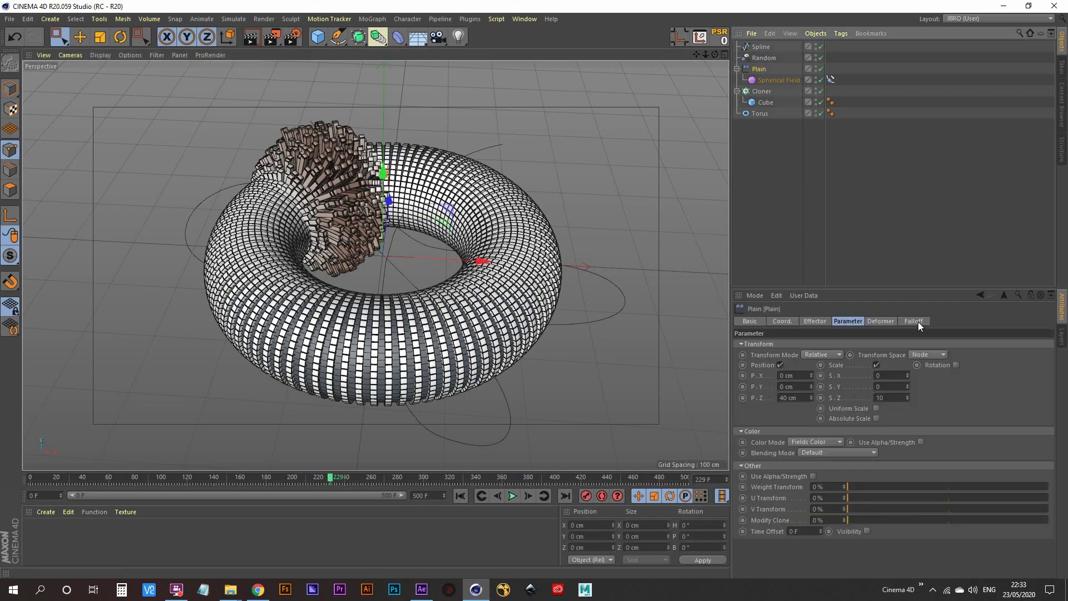
{"action": "left_click", "coordinate": [915, 321]}
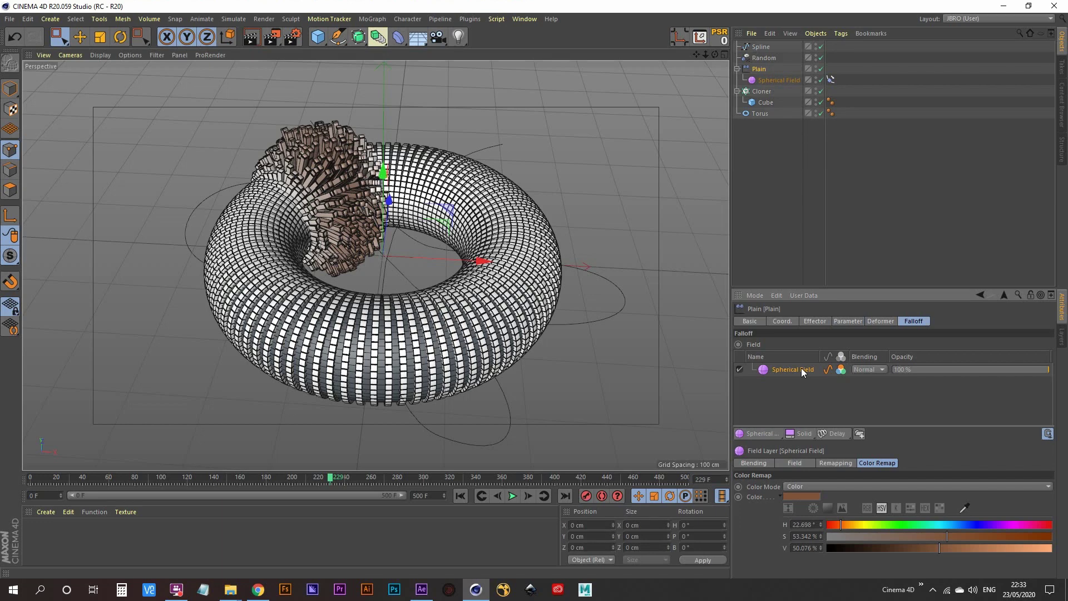
{"action": "left_click", "coordinate": [802, 435]}
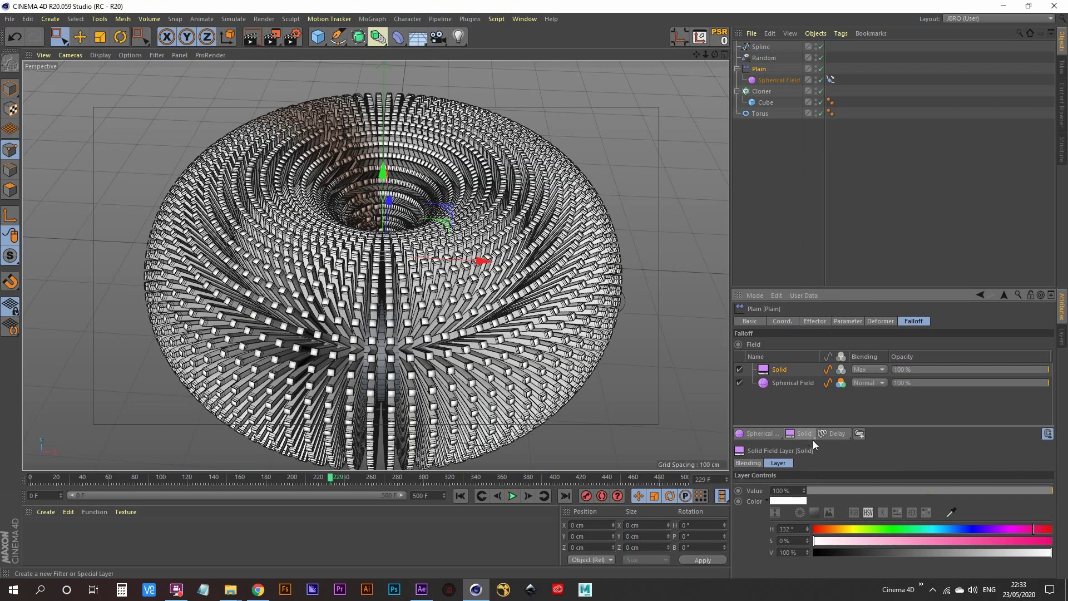
- Move the Solid layer beneath the Spherical Field in the Plain effector's falloff and set the Spherical Field's blending to Add
{"action": "left_click", "coordinate": [815, 438]}
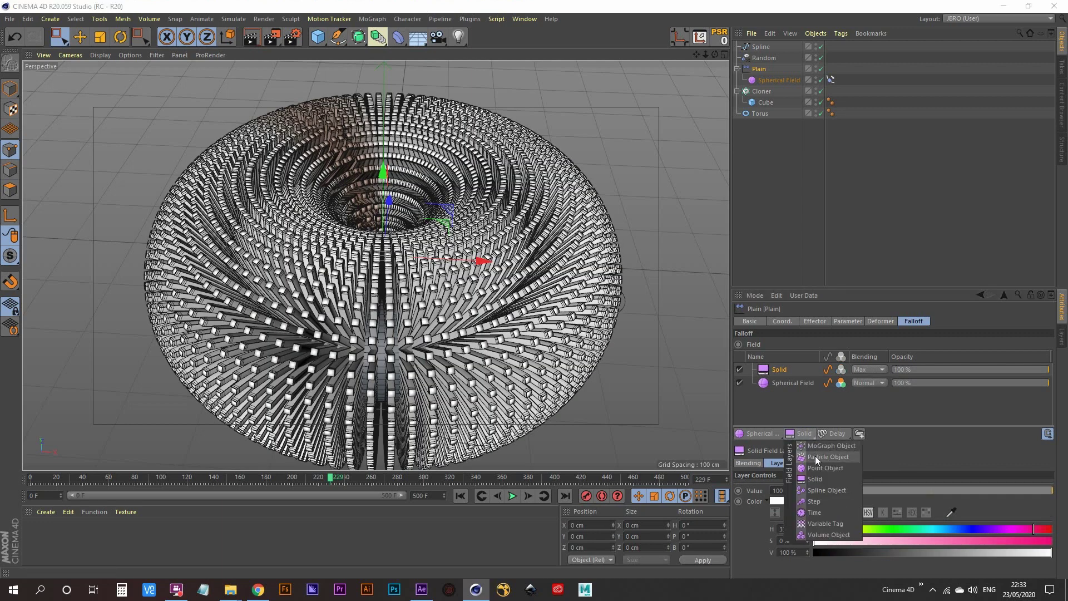
{"action": "left_click", "coordinate": [786, 392]}
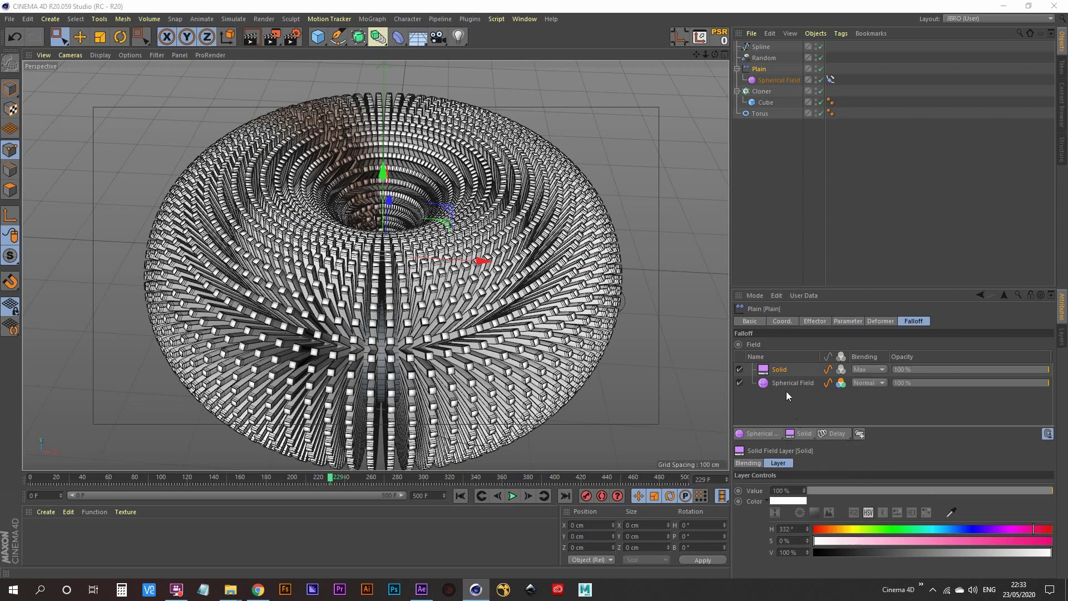
{"action": "left_click_drag", "start_coordinate": [780, 370], "coordinate": [782, 388]}
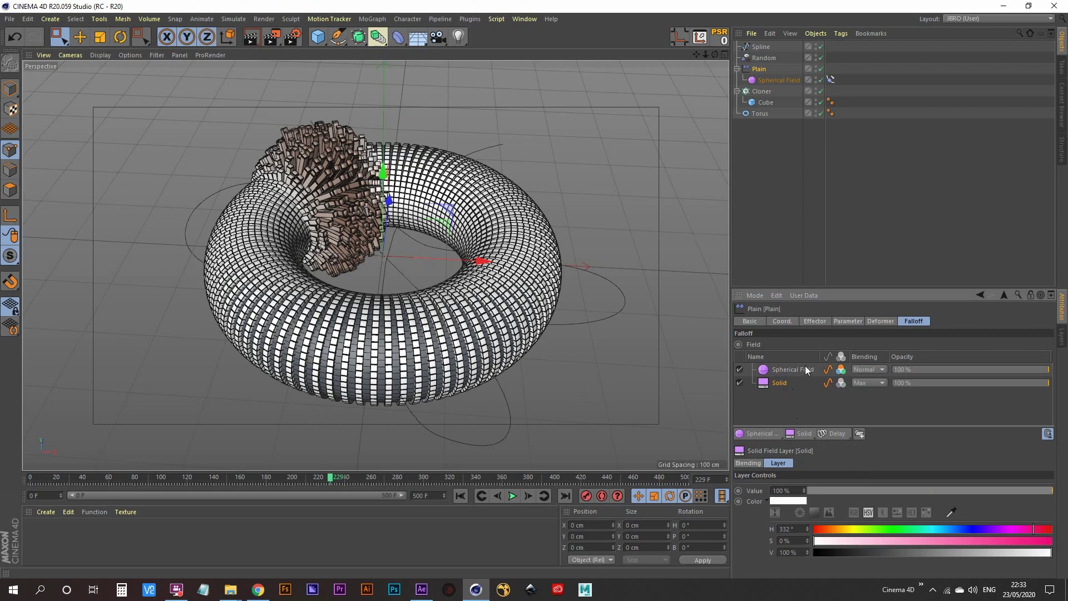
{"action": "left_click", "coordinate": [785, 368]}
{"action": "left_click", "coordinate": [867, 369]}
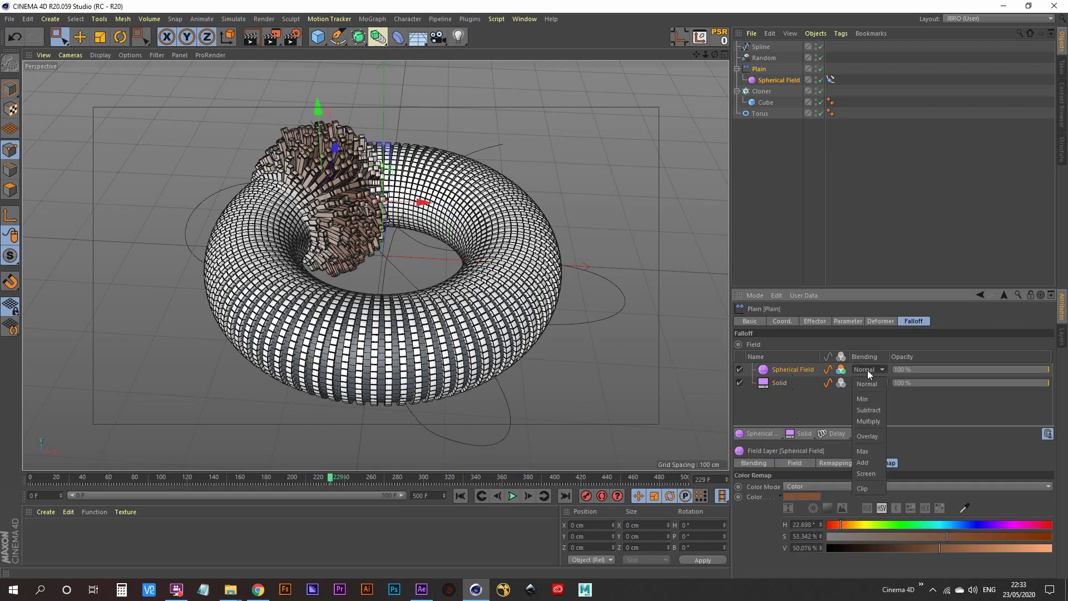
{"action": "left_click", "coordinate": [873, 462]}
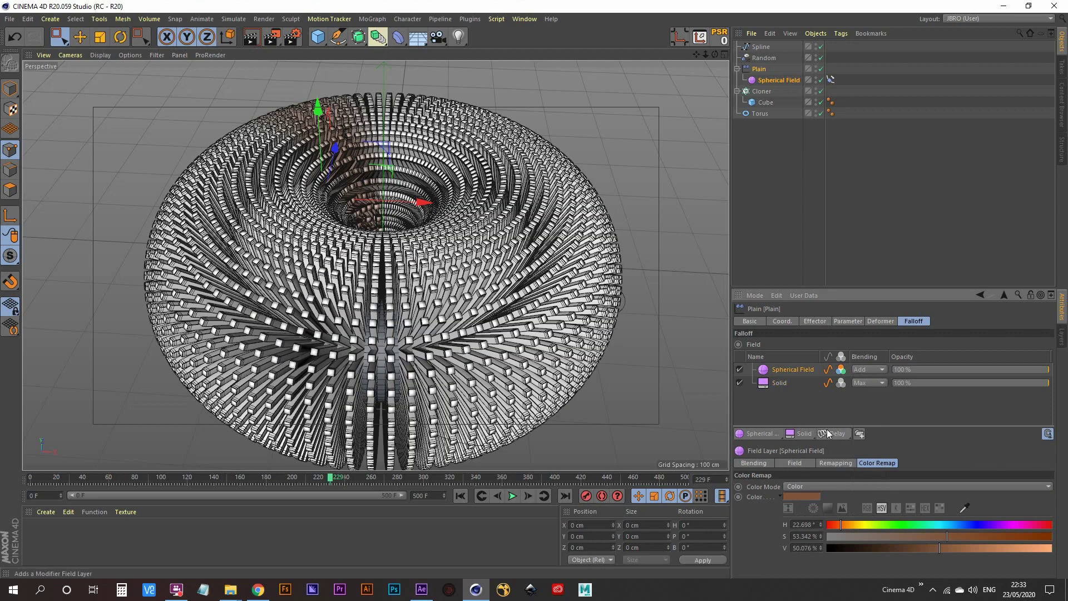
- Make the Solid layer affect only color instead of value, and color it cyan with hue 180° and saturation 90%
{"action": "left_click", "coordinate": [776, 383]}
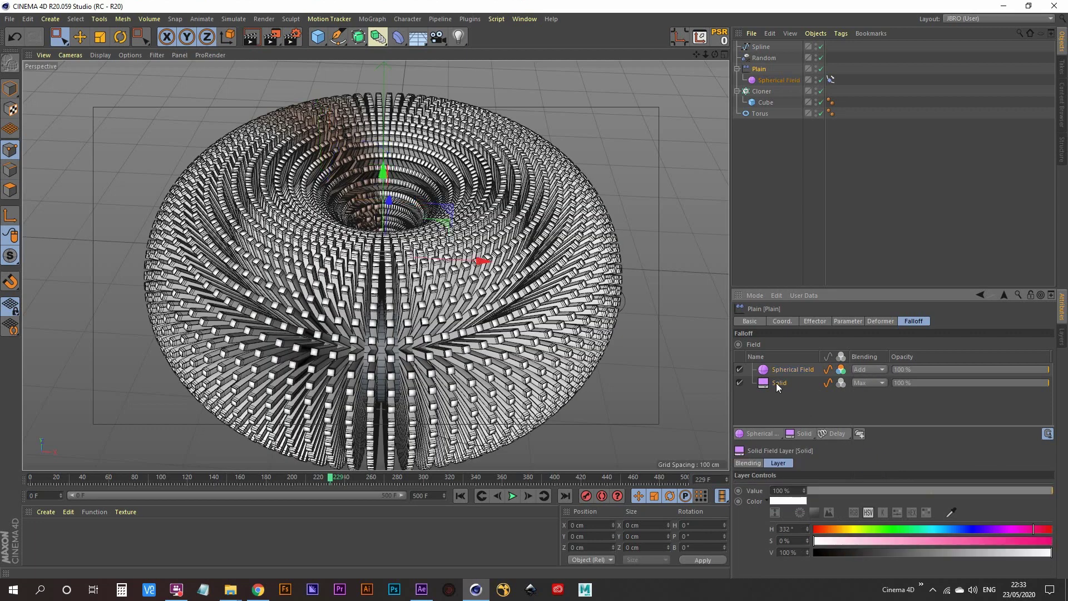
{"action": "left_click", "coordinate": [827, 383]}
{"action": "left_click", "coordinate": [841, 383]}
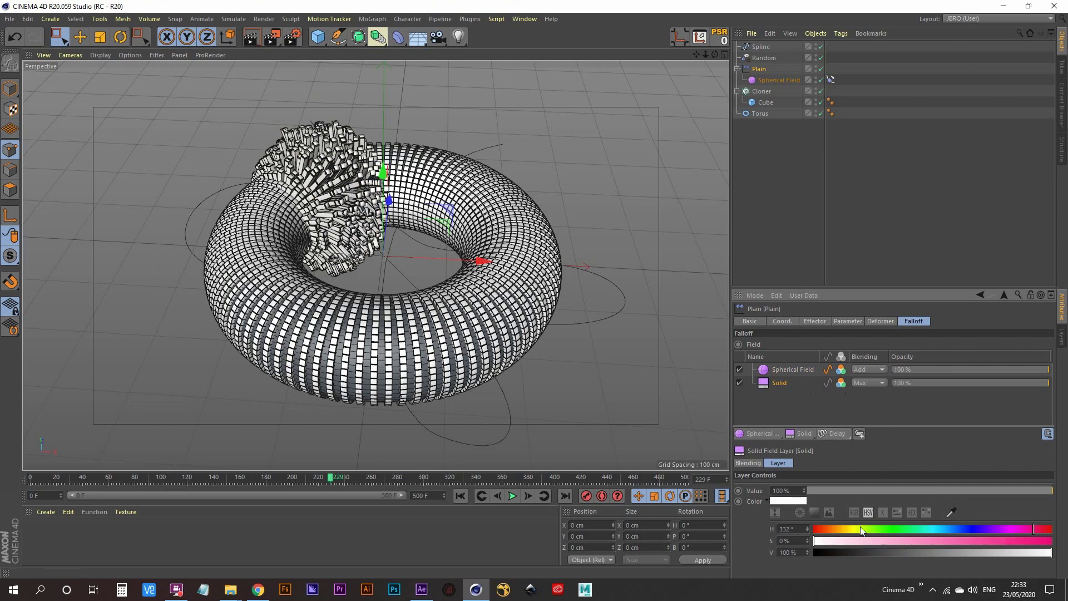
{"action": "left_click_drag", "start_coordinate": [1035, 529], "coordinate": [932, 531]}
{"action": "left_click", "coordinate": [1029, 538]}
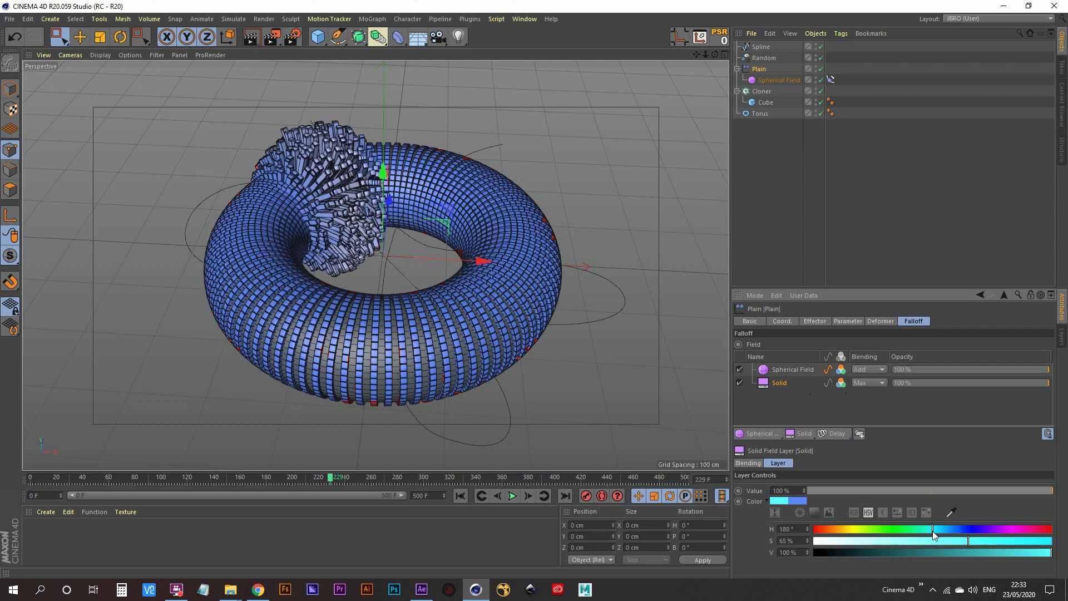
{"action": "left_click", "coordinate": [1027, 541]}
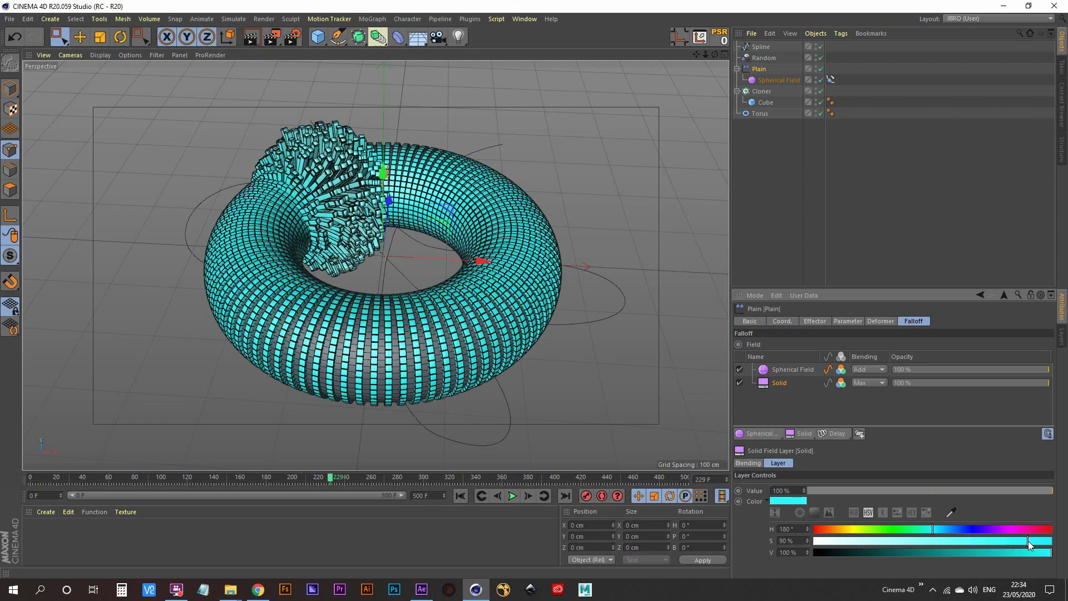
- Set the Spherical Field's remap color to blue with hue 239°, saturation 79% and value 86%
{"action": "left_click", "coordinate": [789, 368]}
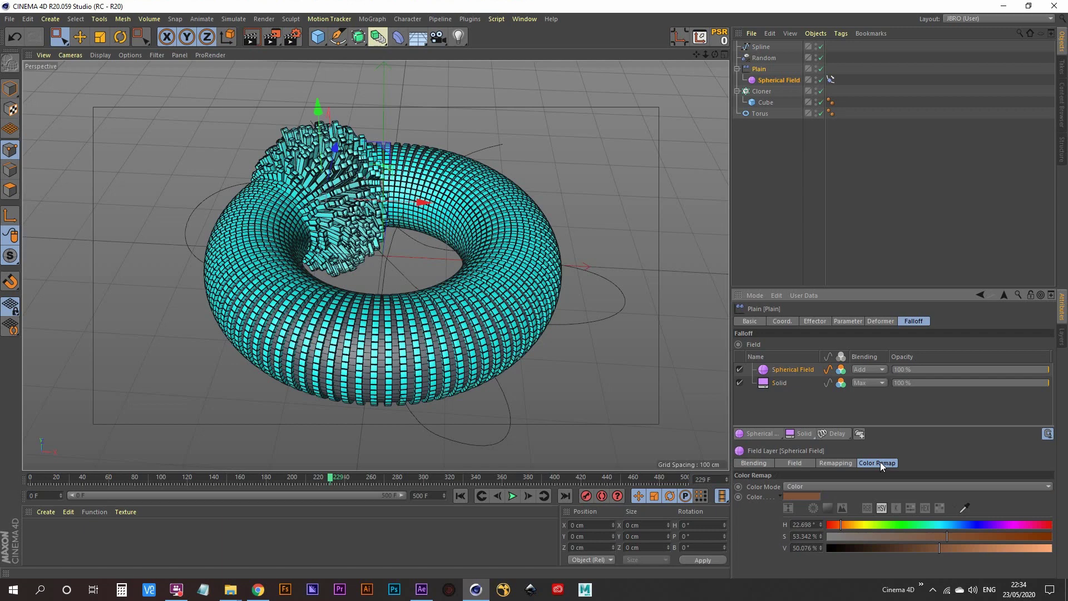
{"action": "left_click", "coordinate": [945, 525]}
{"action": "left_click", "coordinate": [963, 525]}
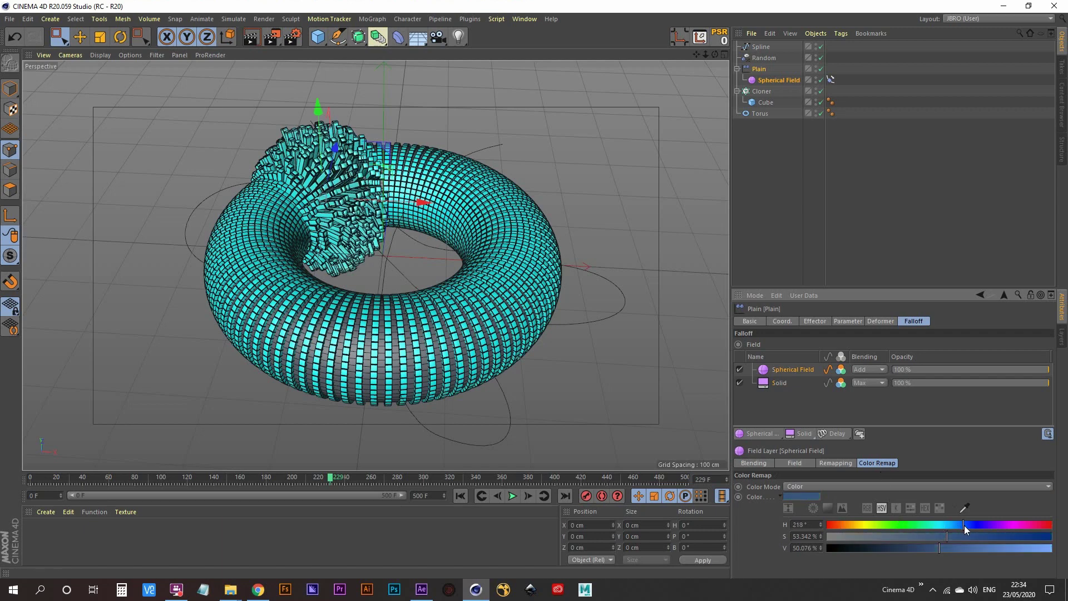
{"action": "left_click", "coordinate": [976, 525]}
{"action": "left_click", "coordinate": [1004, 537]}
{"action": "left_click", "coordinate": [1004, 550]}
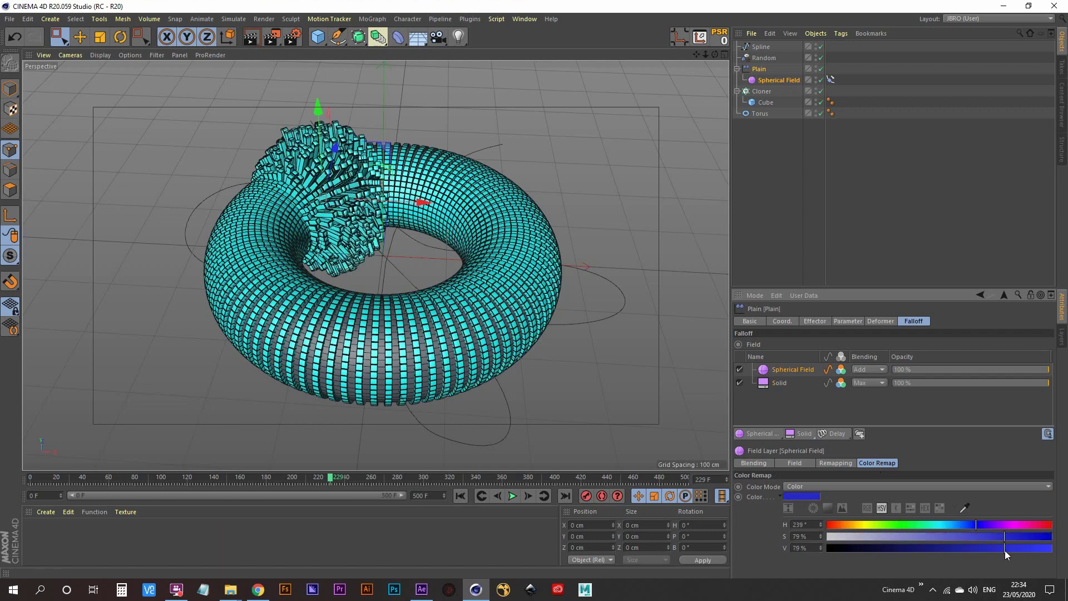
{"action": "mouse_move", "coordinate": [1004, 550]}
{"action": "left_mouse_down"}
{"action": "mouse_move", "coordinate": [1057, 549]}
{"action": "mouse_move", "coordinate": [1019, 548]}
{"action": "left_mouse_up"}
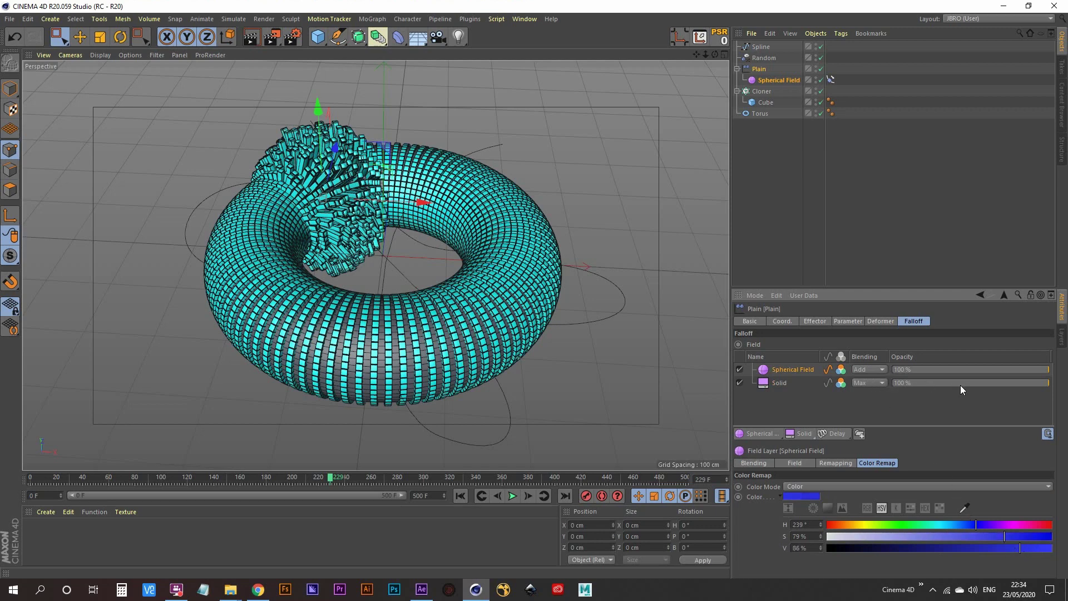
- Lower the Solid layer's opacity to about 55.5% and change its color to hue 206° with saturation 100%
{"action": "left_click", "coordinate": [979, 383]}
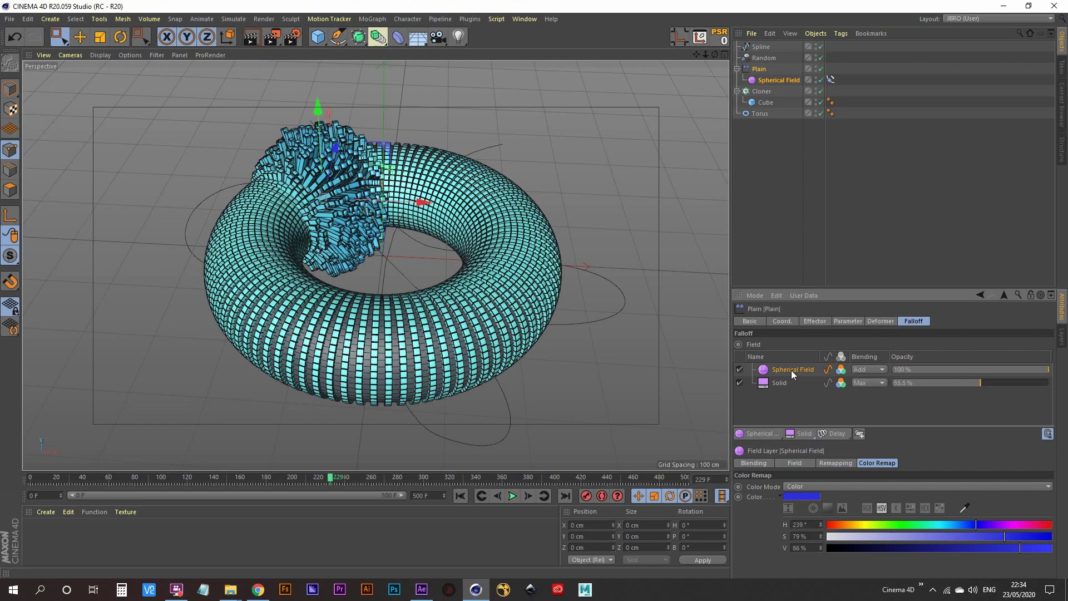
{"action": "left_click", "coordinate": [780, 383]}
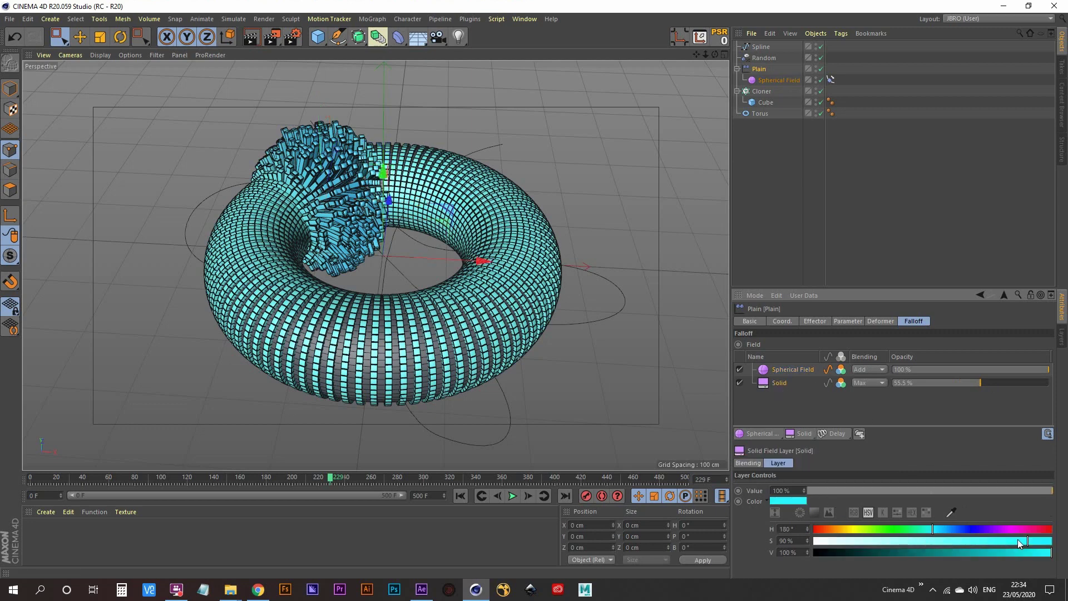
{"action": "left_click_drag", "start_coordinate": [1031, 539], "coordinate": [1054, 540]}
{"action": "left_click_drag", "start_coordinate": [969, 533], "coordinate": [949, 533]}
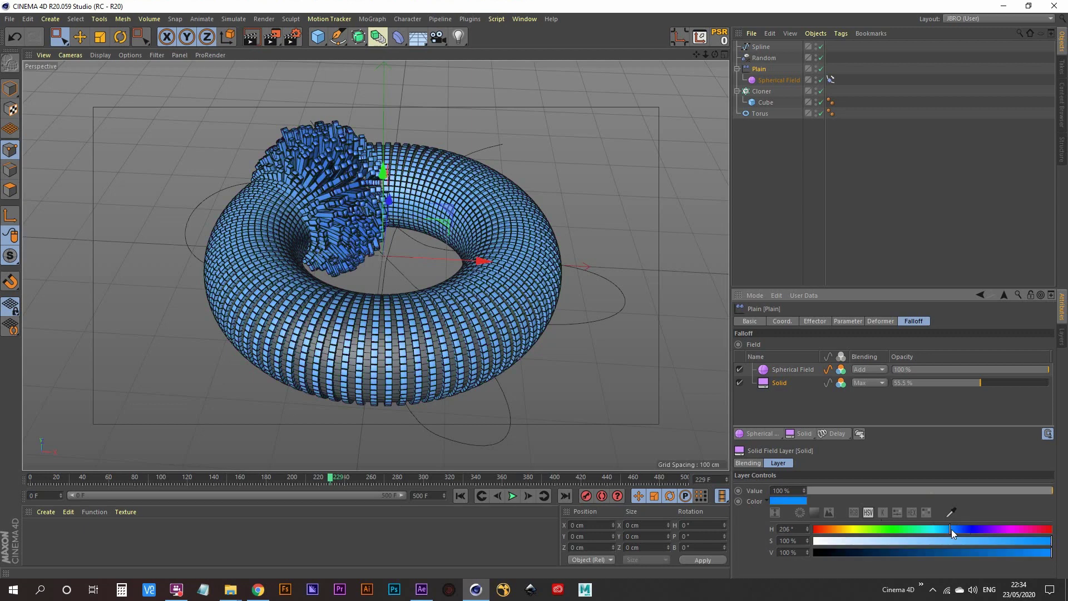
- Change the Spherical Field's remap color to magenta, hue 324° and saturation 94%, and lower the Solid layer's opacity to about 39.1%
{"action": "left_click", "coordinate": [792, 369]}
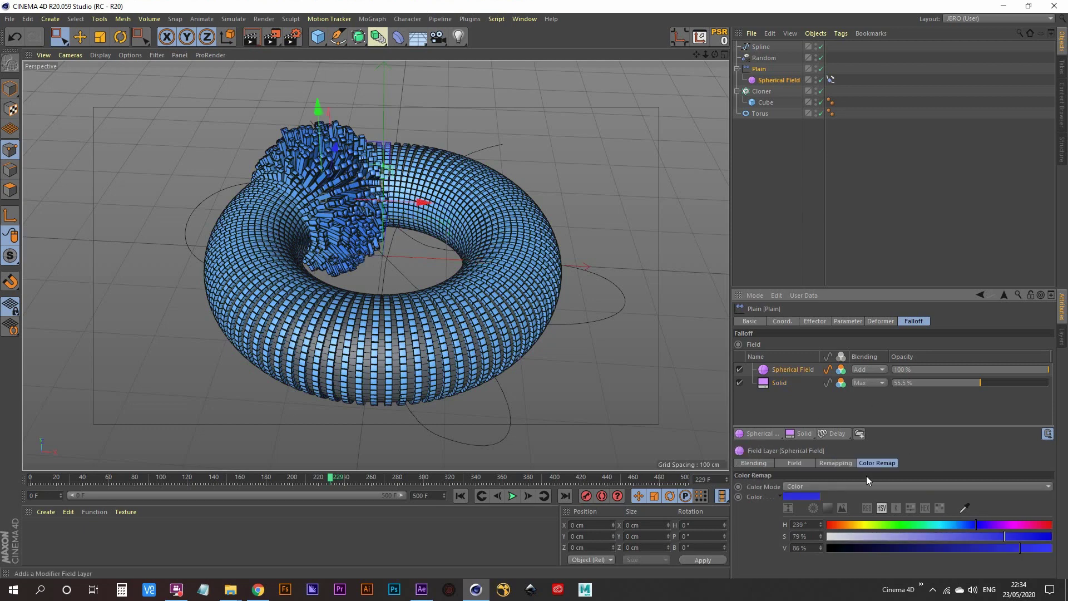
{"action": "left_click", "coordinate": [1029, 524]}
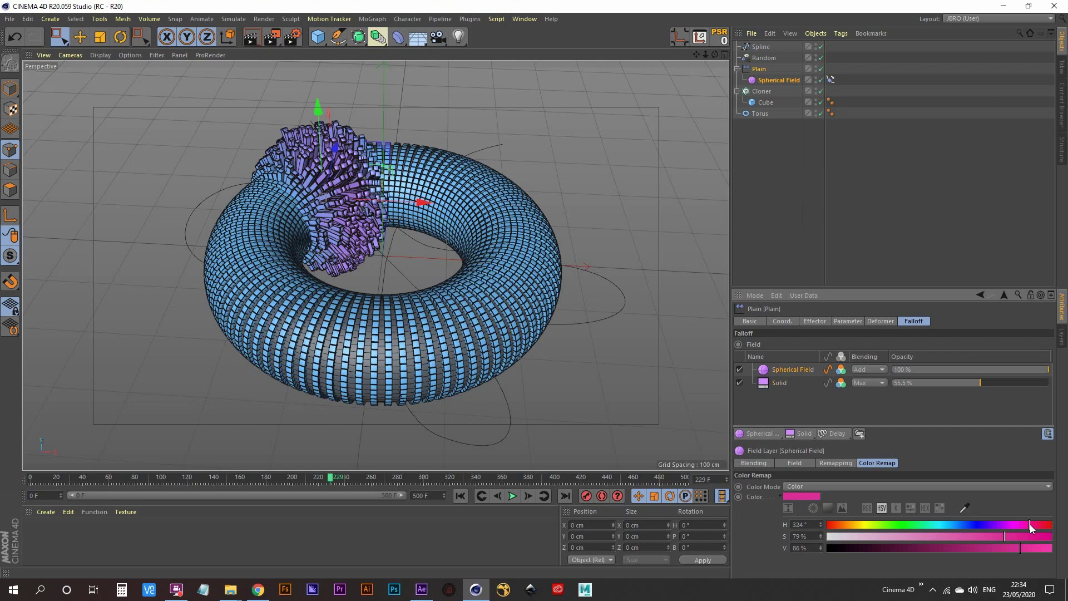
{"action": "left_click", "coordinate": [1037, 536]}
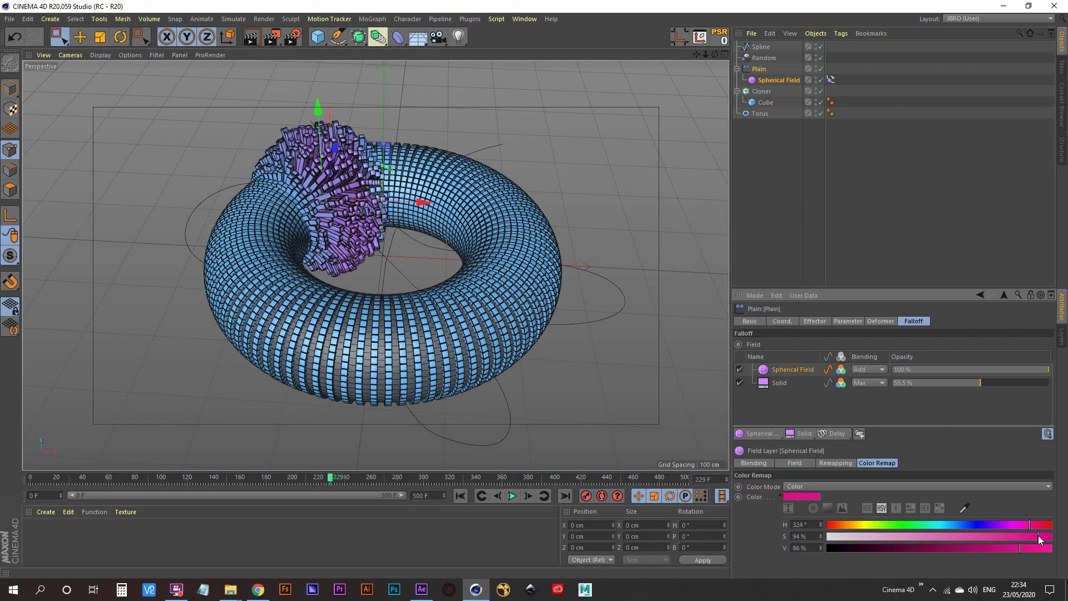
{"action": "left_click_drag", "start_coordinate": [976, 382], "coordinate": [932, 381]}
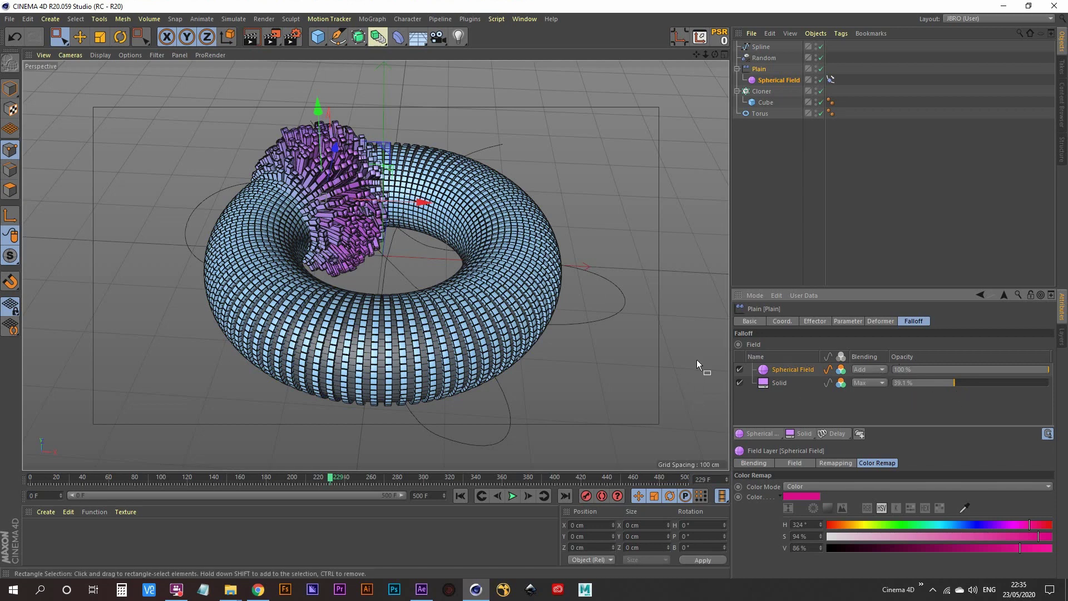
{"action": "left_click", "coordinate": [772, 160]}
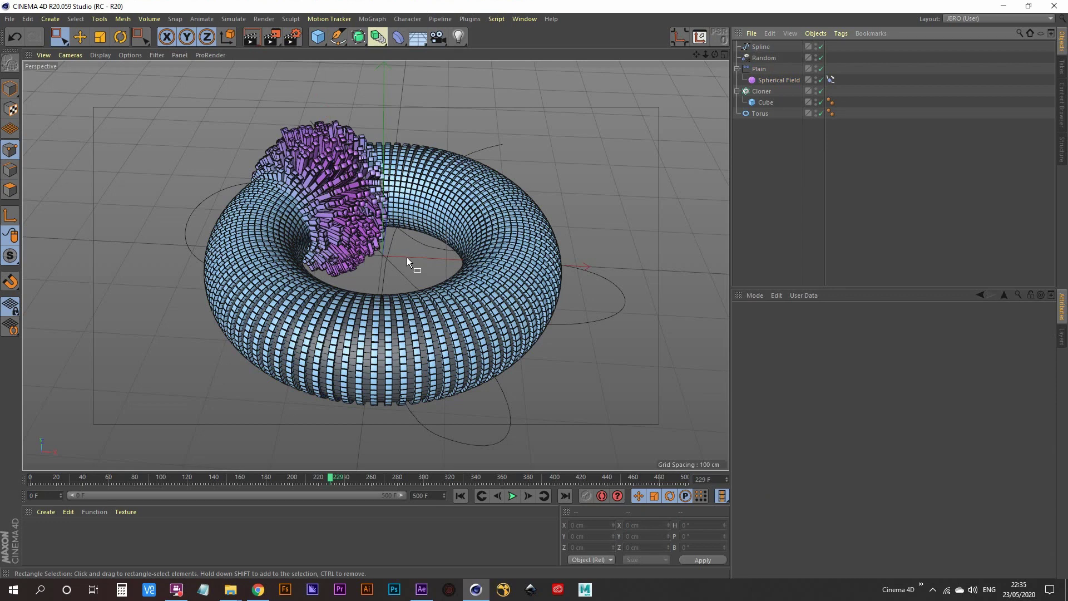
- Increase the torus's resolution to 125 ring segments and 55 pipe segments
{"action": "left_click_drag", "start_coordinate": [423, 238], "coordinate": [405, 232], "text": "alt"}
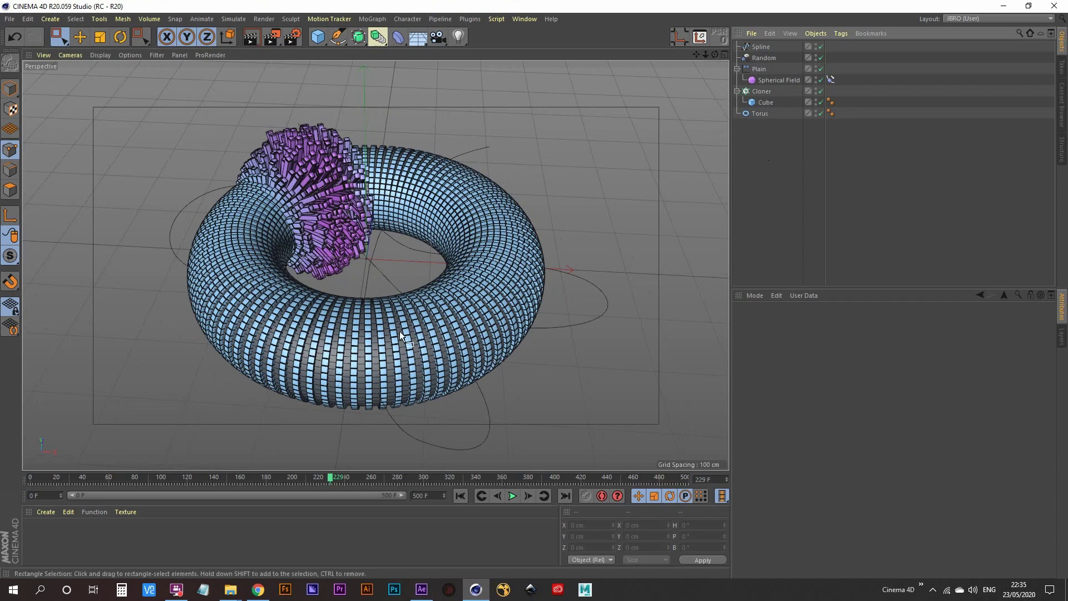
{"action": "left_click", "coordinate": [763, 113]}
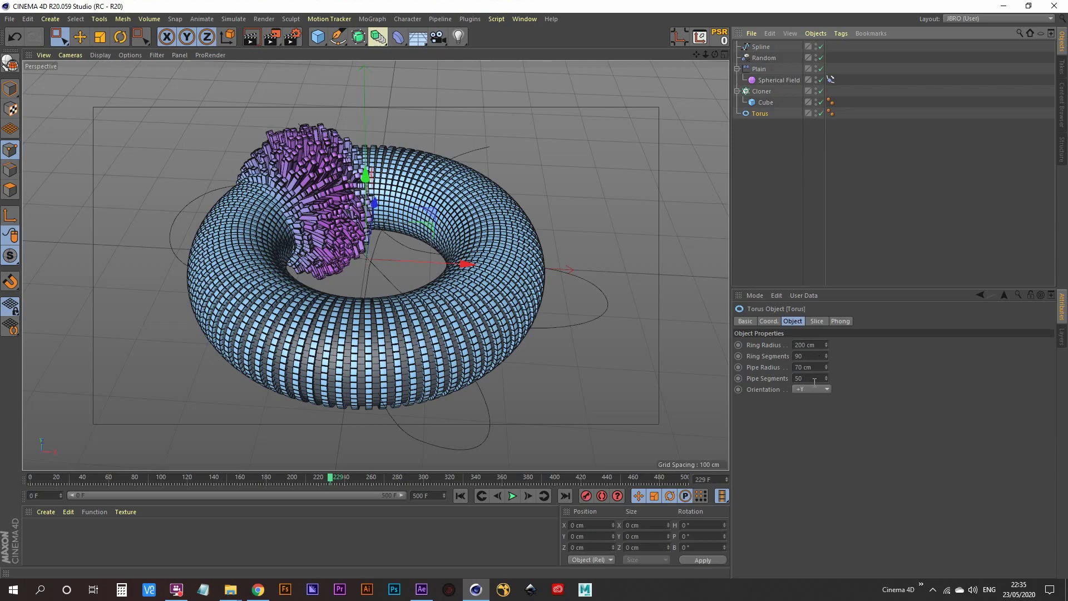
{"action": "mouse_move", "coordinate": [826, 355]}
{"action": "left_mouse_down"}
{"action": "mouse_move", "coordinate": [827, 324]}
{"action": "mouse_move", "coordinate": [826, 370]}
{"action": "left_mouse_up"}
{"action": "left_click", "coordinate": [819, 355]}
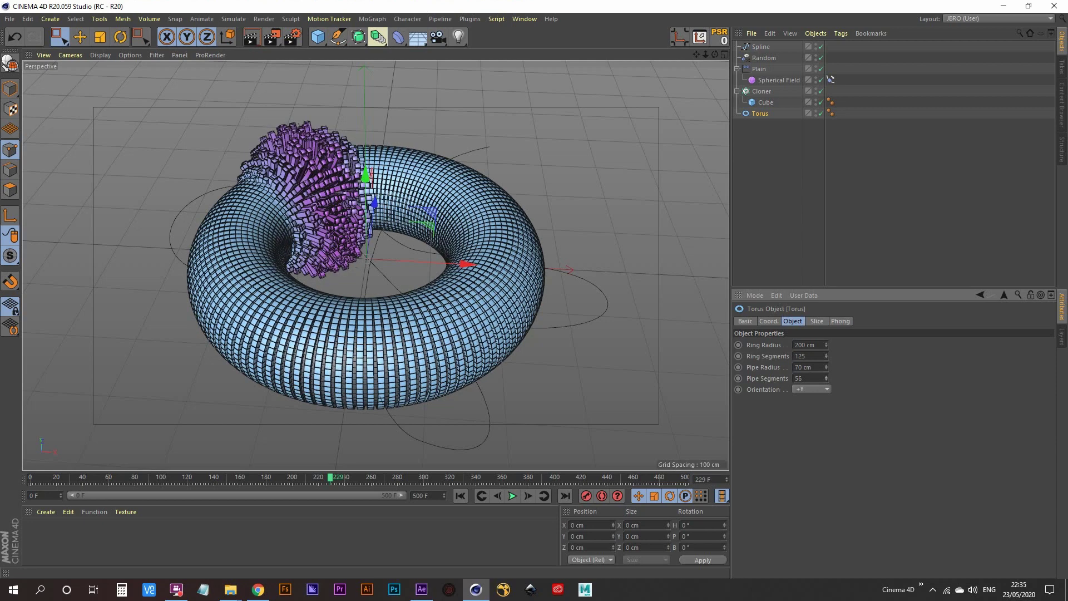
{"action": "left_click", "coordinate": [822, 377]}
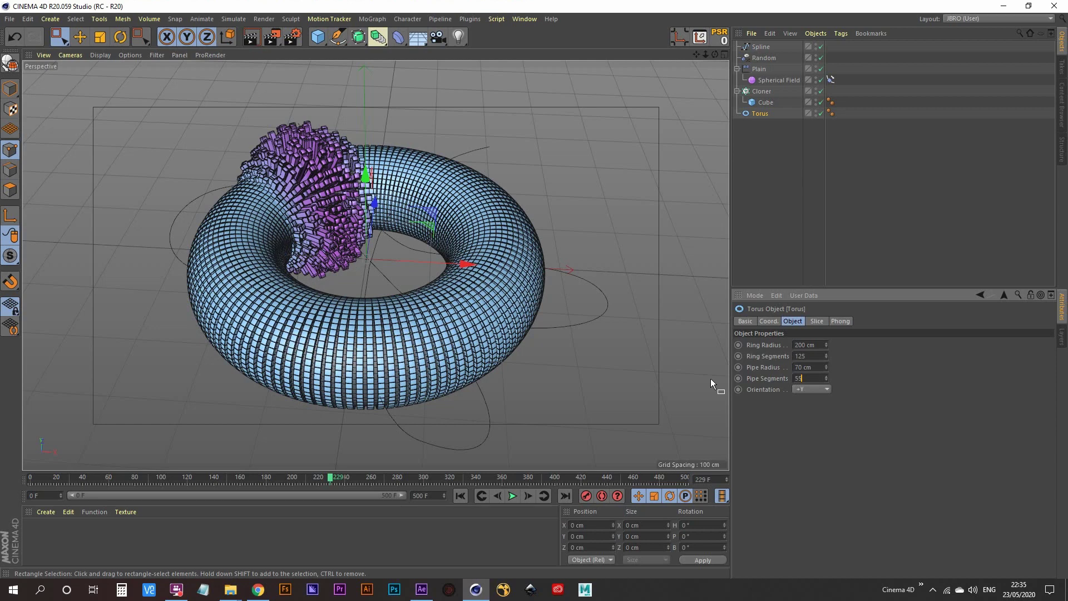
{"action": "key", "text": "Return"}
{"action": "left_click", "coordinate": [399, 232]}
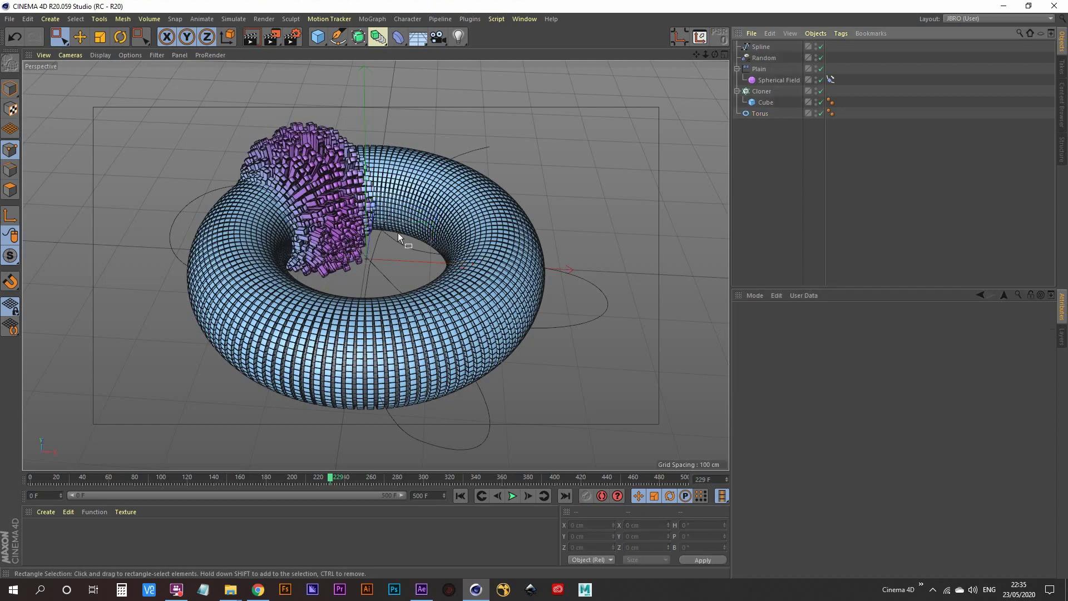
- Play the animation from frame 0, stop it at frame 384 and preview a render of the perspective view
{"action": "left_click", "coordinate": [462, 497]}
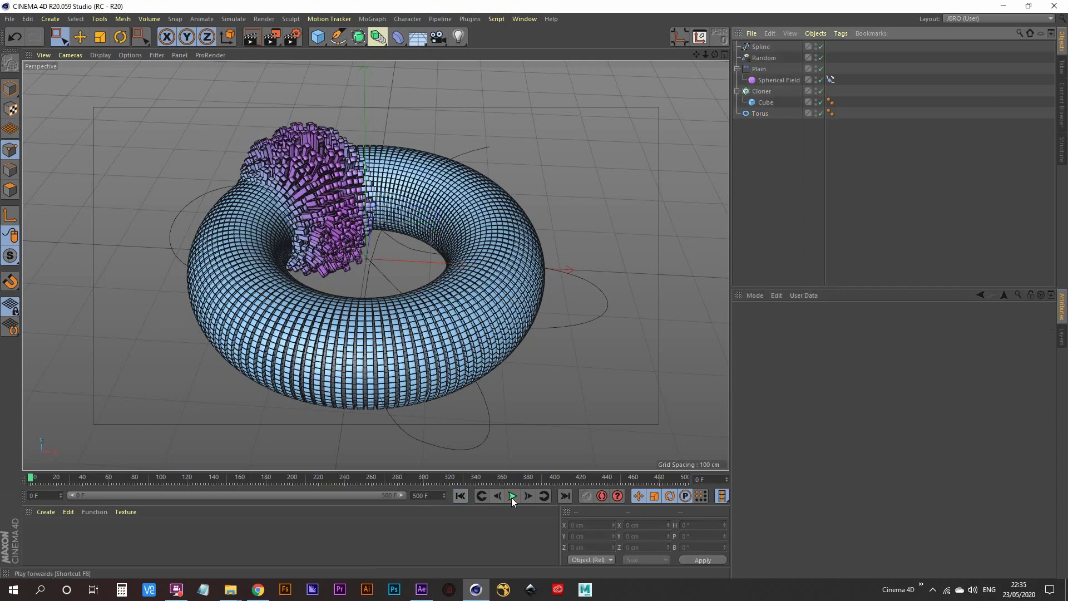
{"action": "left_click", "coordinate": [513, 496]}
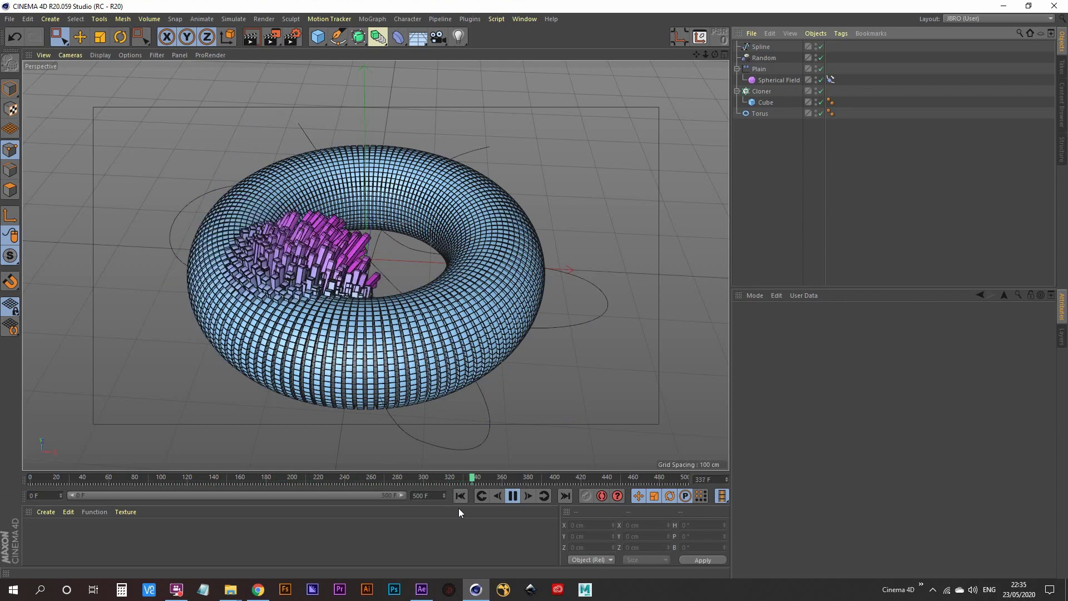
{"action": "left_click", "coordinate": [512, 496]}
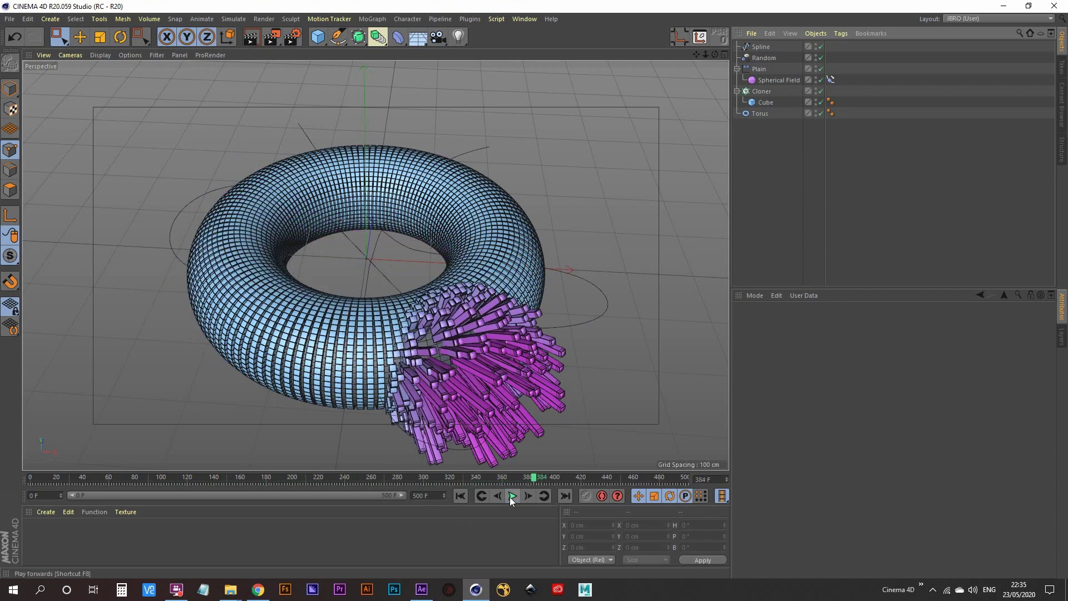
{"action": "left_click", "coordinate": [252, 38]}
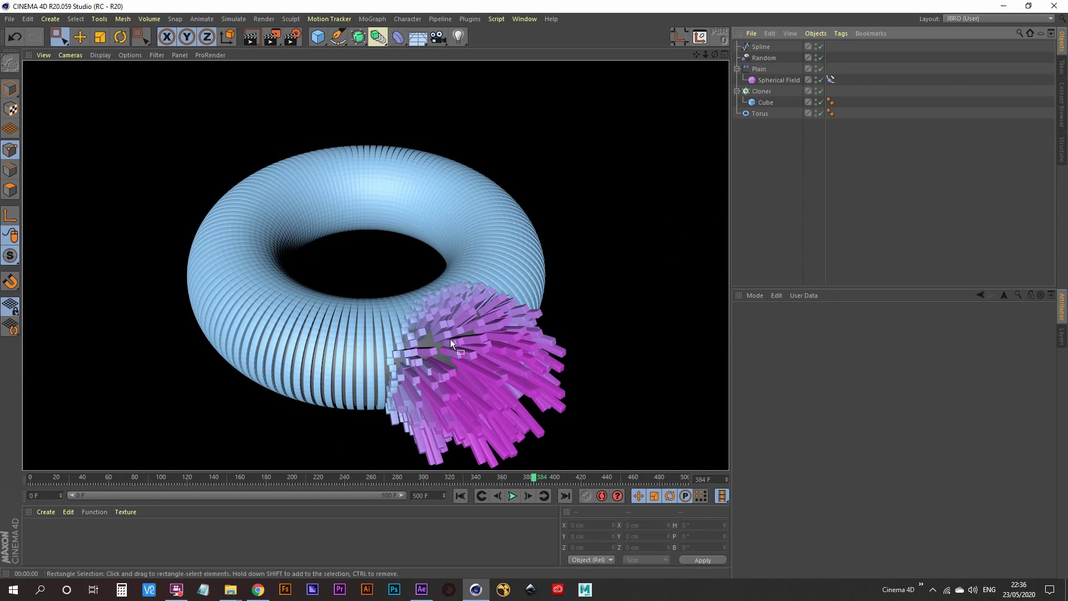
{"action": "left_click", "coordinate": [782, 172]}
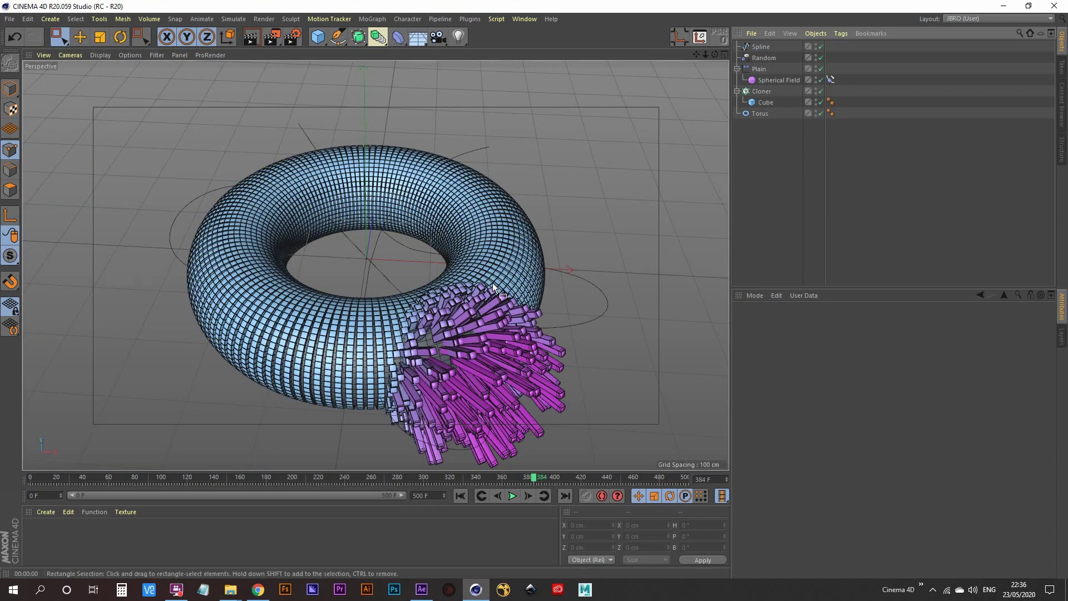
- Add an Omni light and place it beside, in front of and above the torus, at about X 560, Y 304, Z -275 cm
{"action": "left_click_drag", "start_coordinate": [493, 283], "coordinate": [417, 289], "text": "alt"}
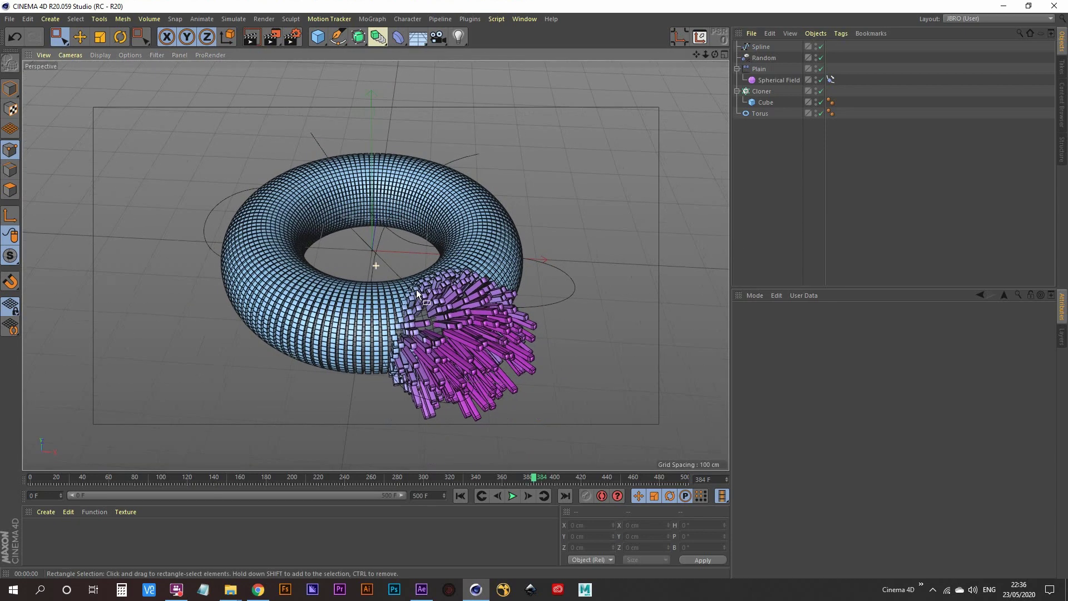
{"action": "left_click", "coordinate": [465, 35]}
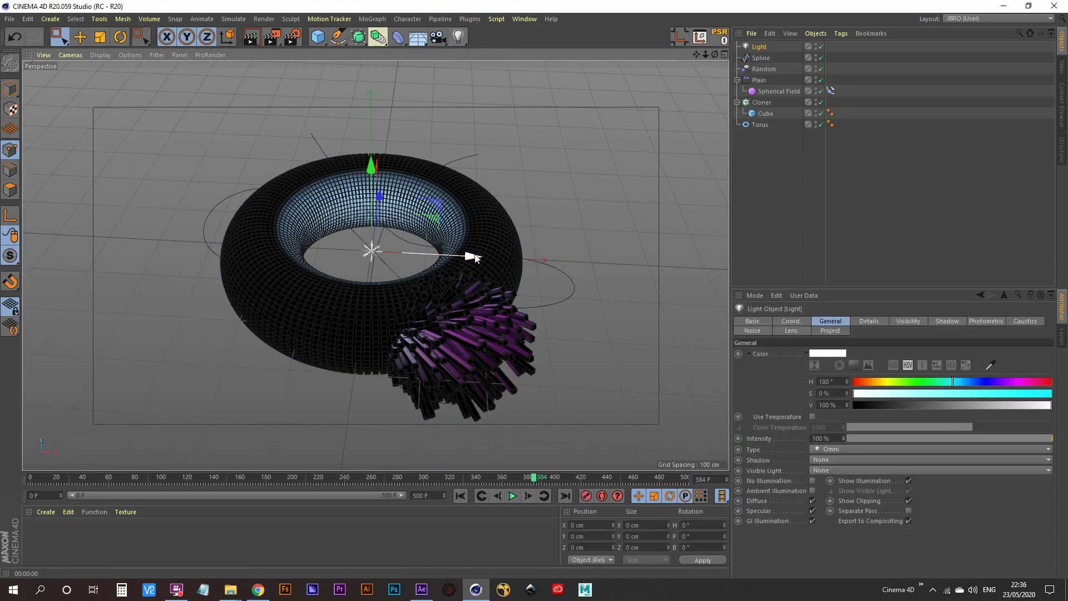
{"action": "left_click_drag", "start_coordinate": [474, 257], "coordinate": [750, 264]}
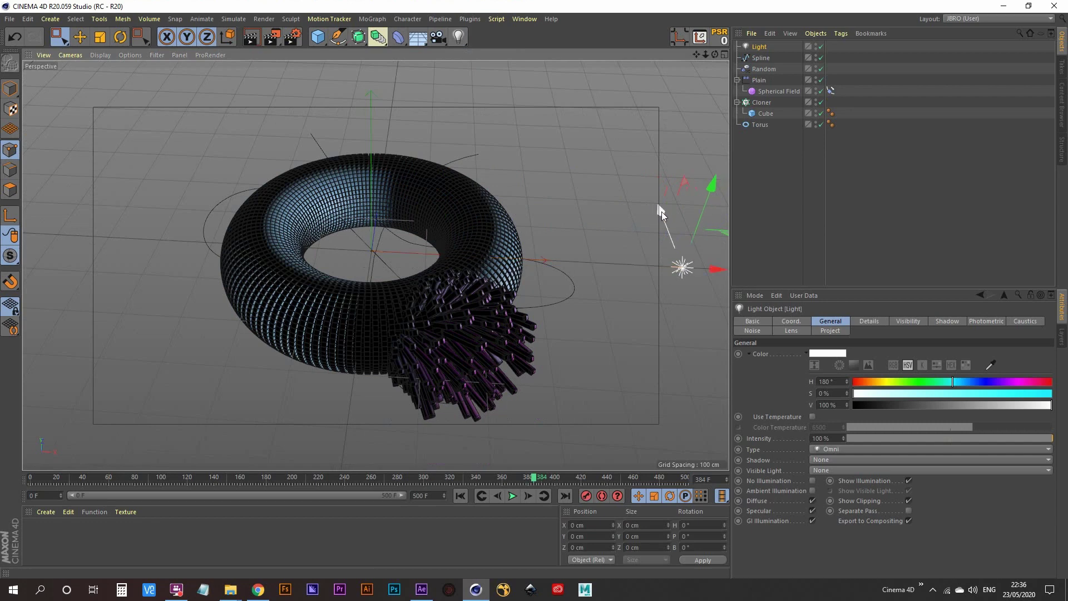
{"action": "left_click_drag", "start_coordinate": [661, 212], "coordinate": [700, 315]}
{"action": "right_click_drag", "start_coordinate": [683, 324], "coordinate": [543, 325], "text": "alt"}
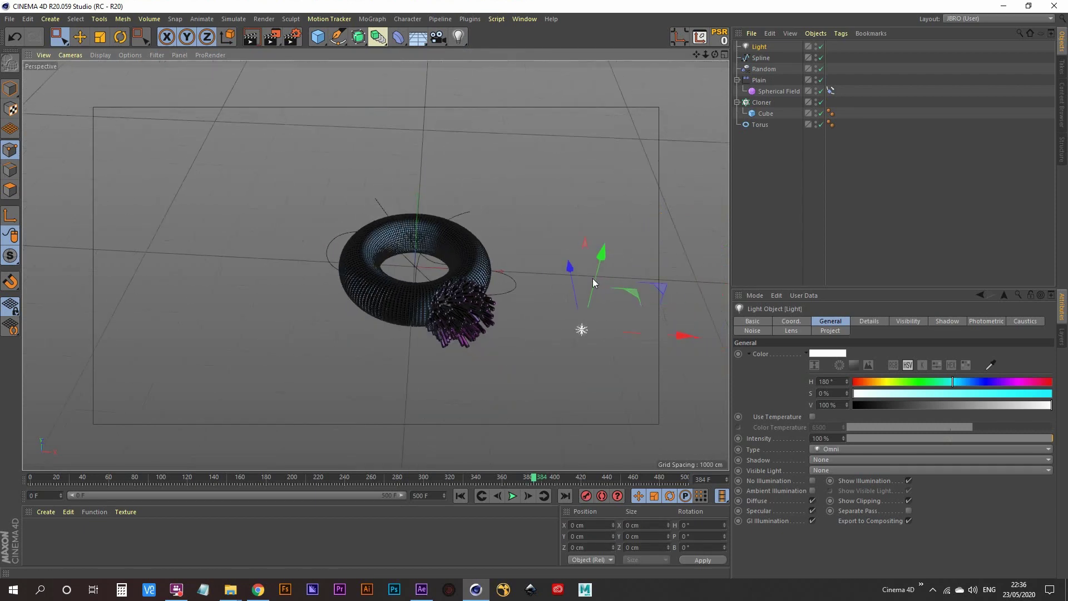
{"action": "left_click_drag", "start_coordinate": [602, 251], "coordinate": [618, 182]}
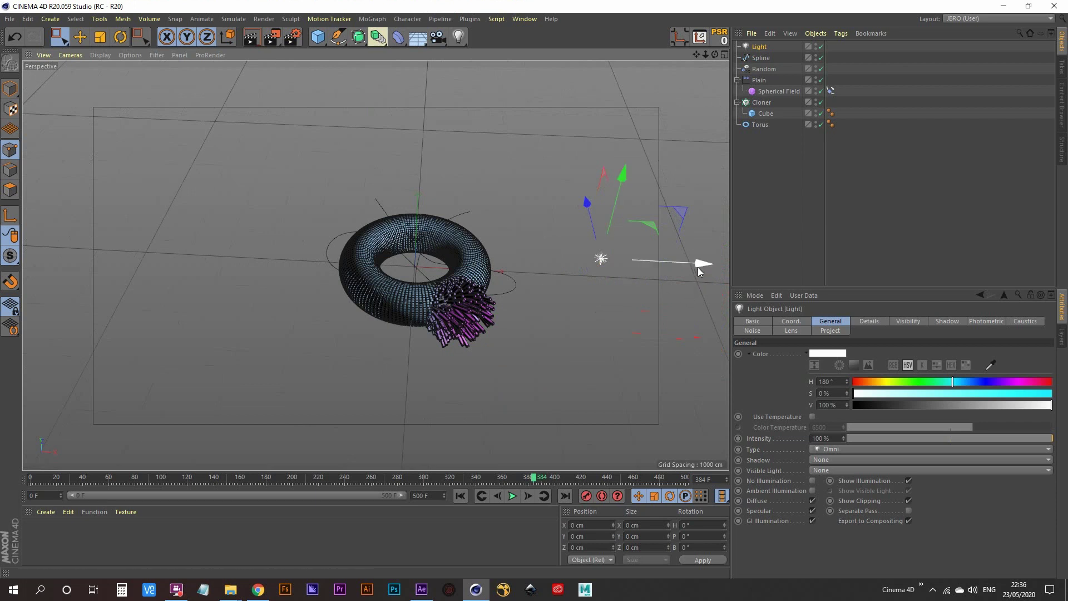
- Set the new light's shadow type to Area and rename the light Key
{"action": "left_click", "coordinate": [947, 322]}
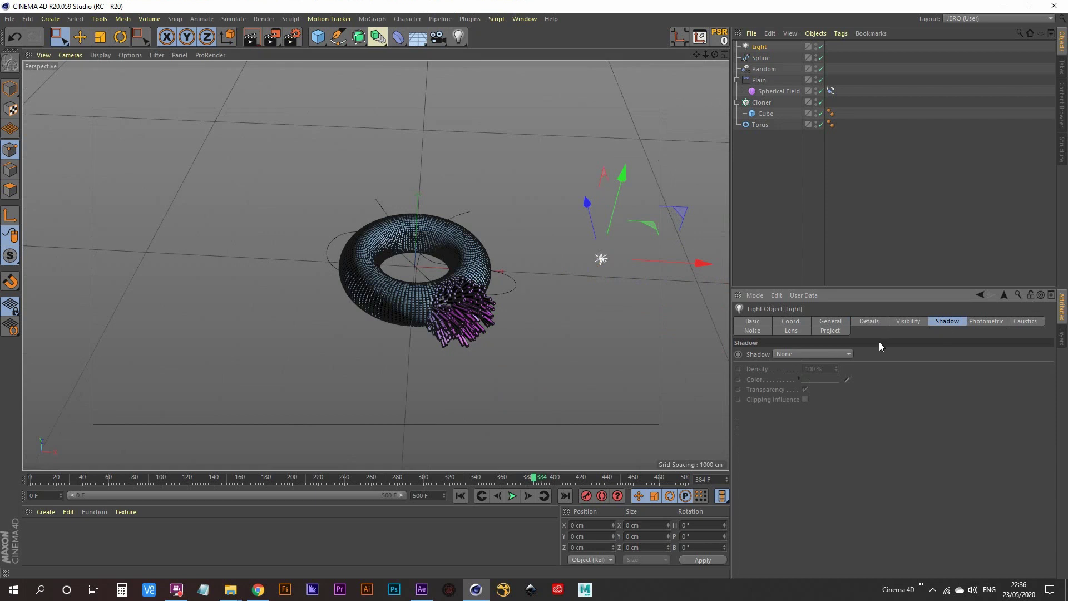
{"action": "left_click", "coordinate": [787, 354]}
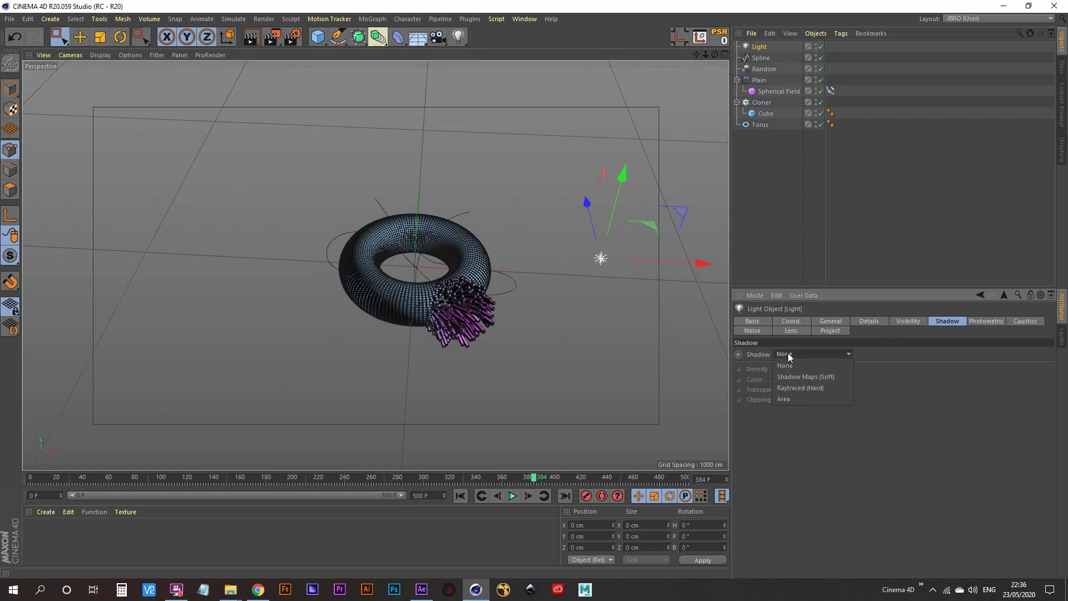
{"action": "left_click", "coordinate": [795, 397]}
{"action": "double_click", "coordinate": [762, 48]}
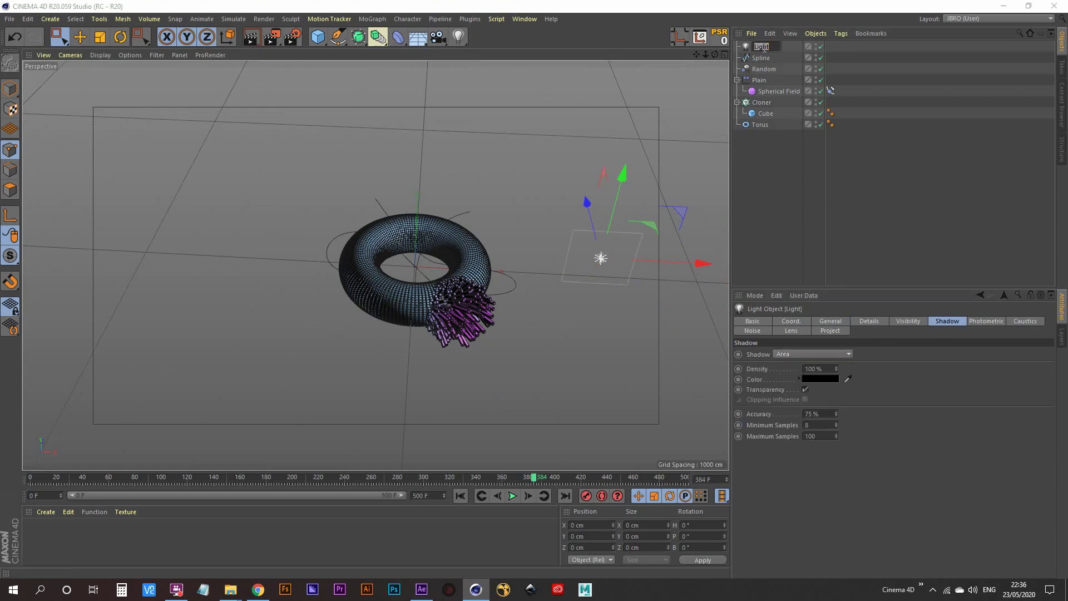
{"action": "type", "text": "Key"}
{"action": "key", "text": "Return"}
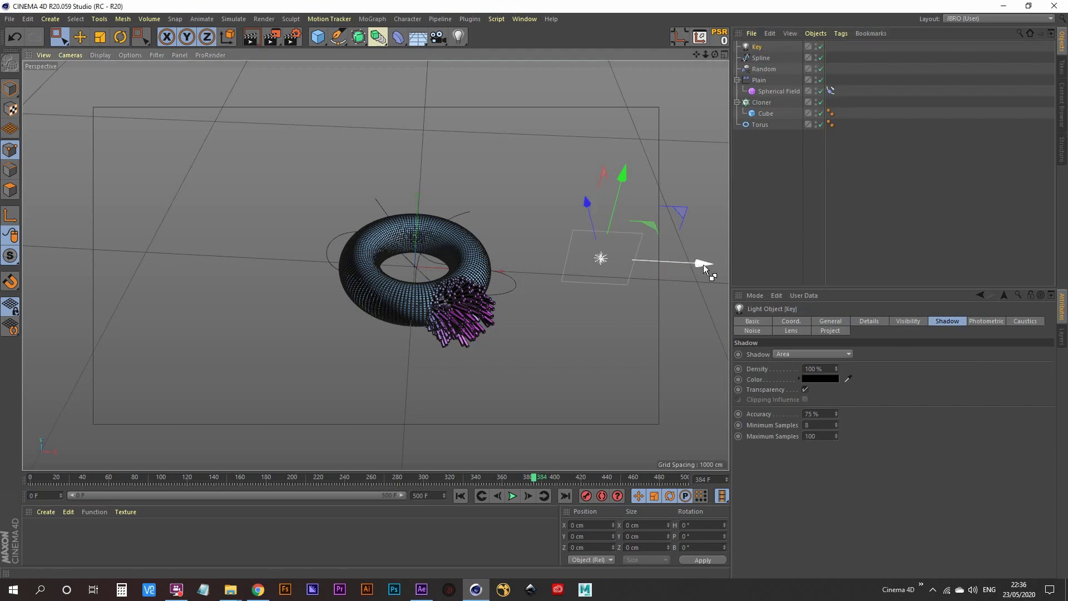
- Duplicate the Key light to the torus's opposite side at about X -1019 cm and rename the copy Fil
{"action": "left_click_drag", "start_coordinate": [703, 265], "coordinate": [187, 264], "text": "ctrl"}
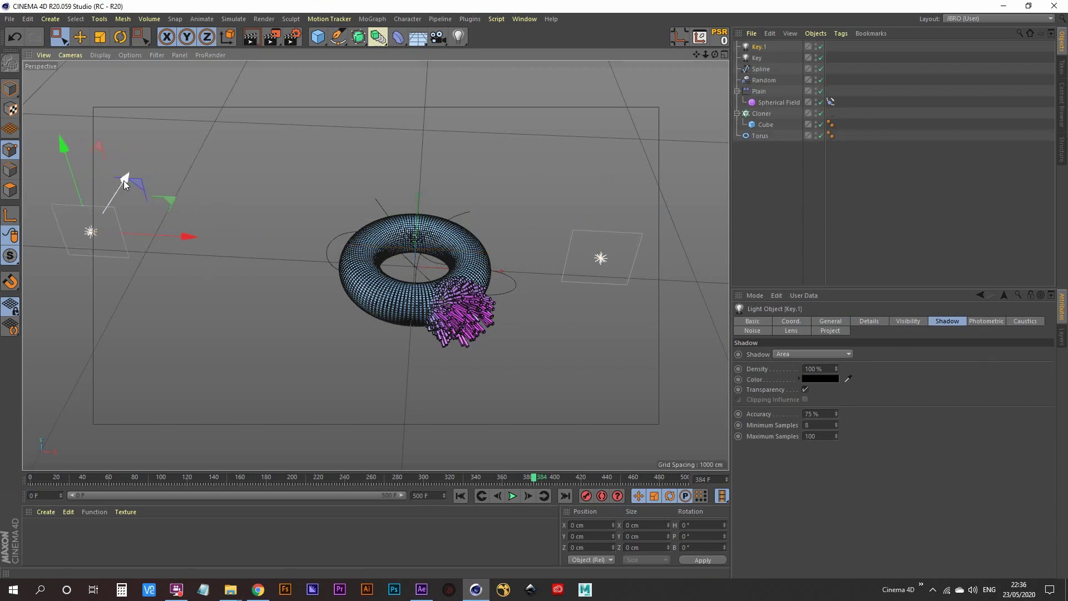
{"action": "double_click", "coordinate": [760, 46]}
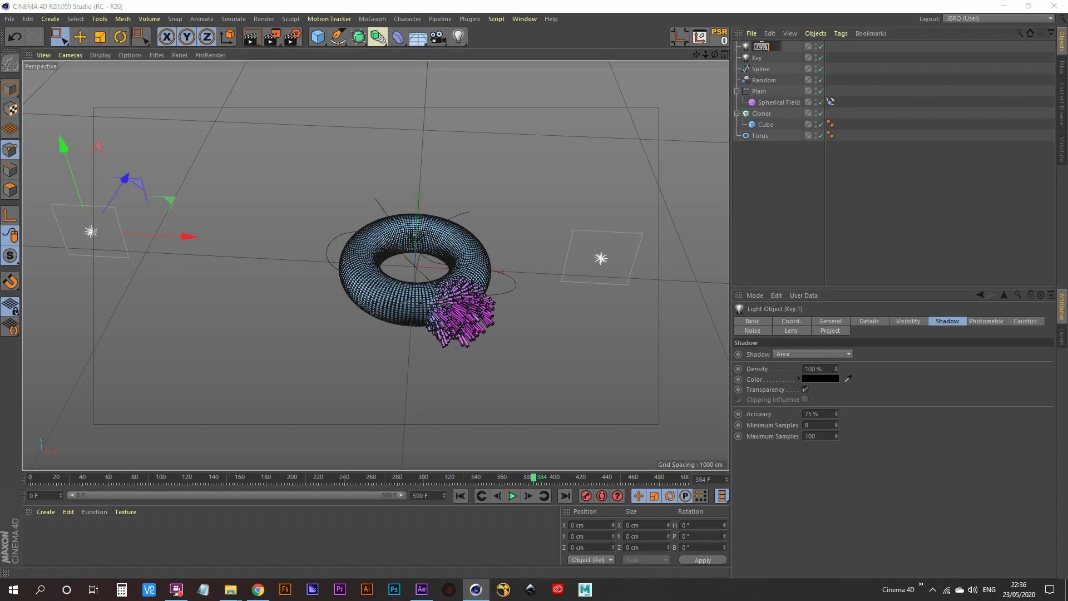
{"action": "type", "text": "Fil"}
{"action": "key", "text": "Return"}
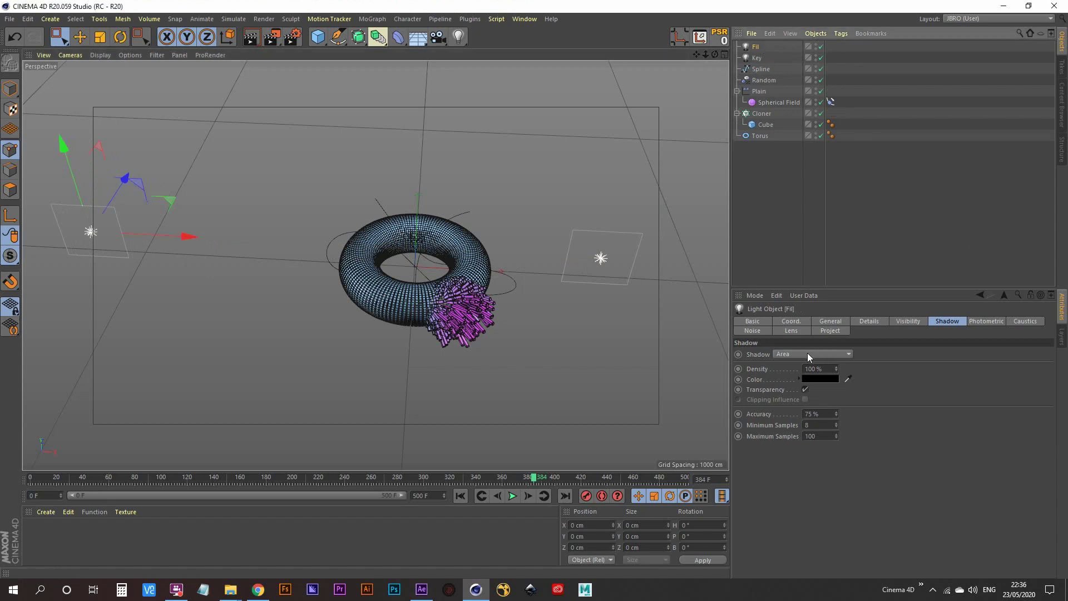
- Turn the second light's shadow off, set its intensity to 60%, and correct its name to Fill
{"action": "left_click", "coordinate": [806, 352]}
{"action": "left_click", "coordinate": [807, 366]}
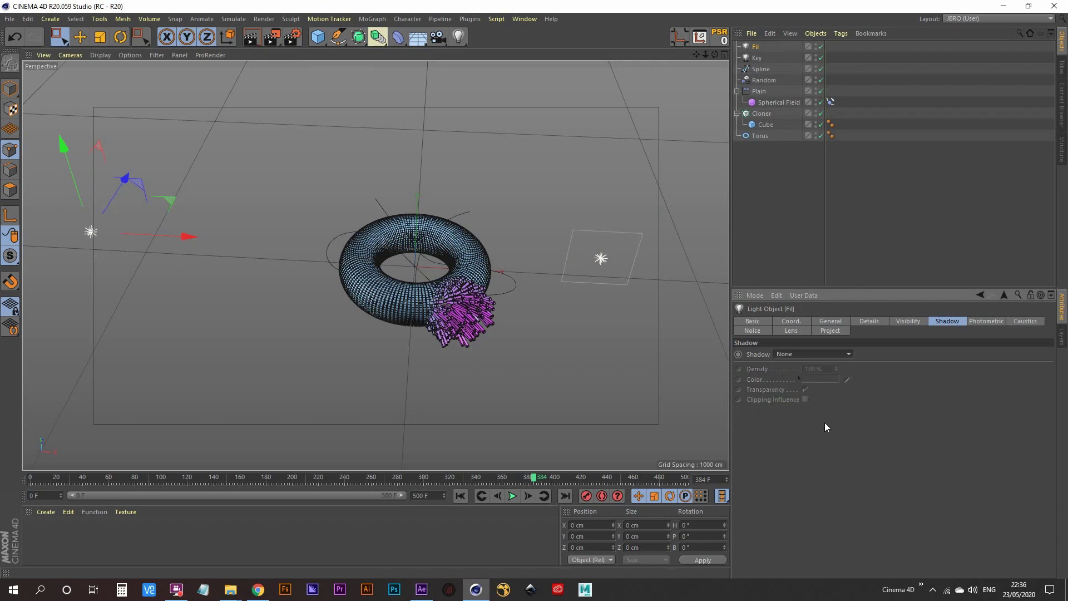
{"action": "left_click", "coordinate": [839, 322]}
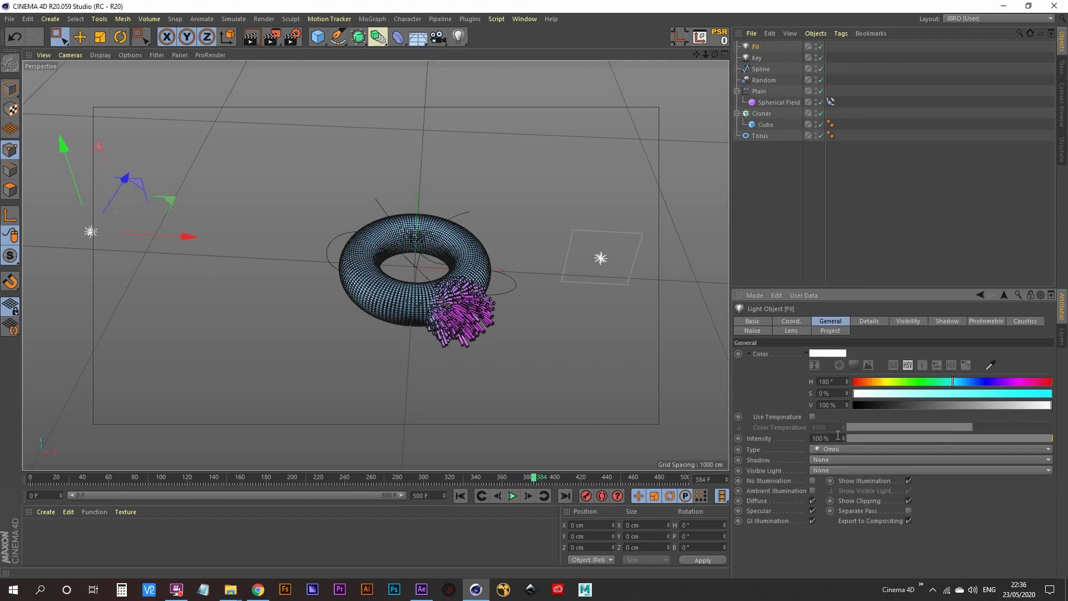
{"action": "left_click_drag", "start_coordinate": [836, 438], "coordinate": [727, 438]}
{"action": "type", "text": "60"}
{"action": "key", "text": "Return"}
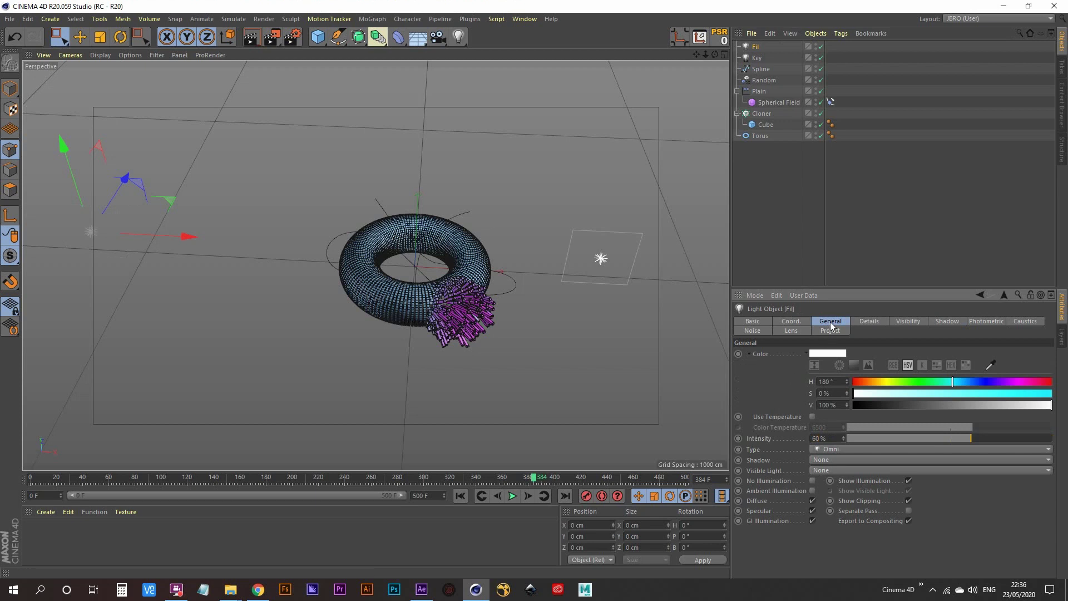
{"action": "double_click", "coordinate": [758, 47]}
{"action": "type", "text": "l"}
{"action": "key", "text": "Return"}
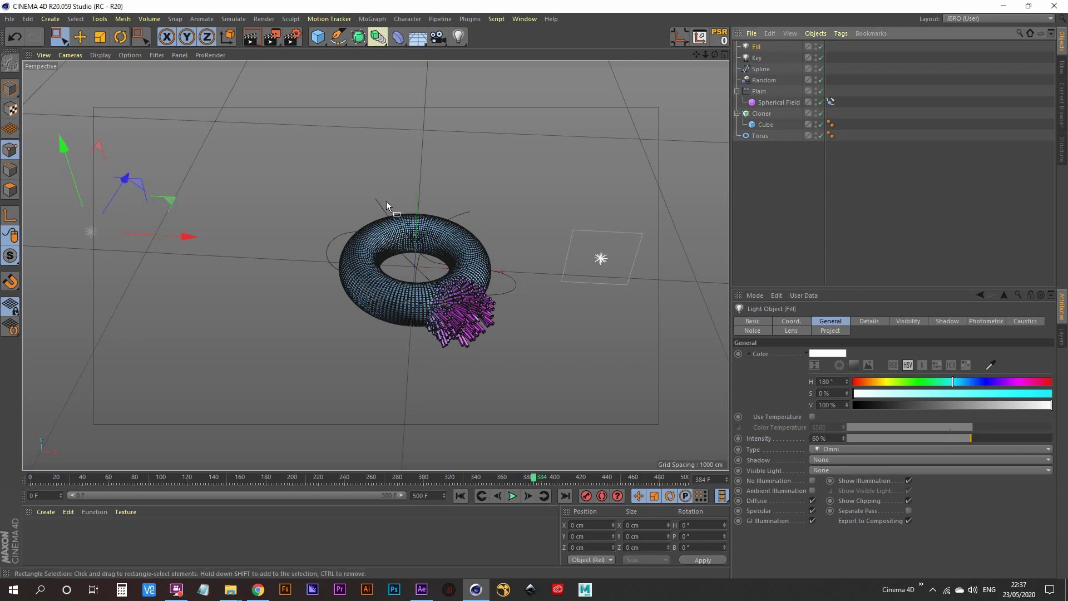
- Duplicate the Fill light to behind the torus at about X -11, Z 895 cm and lower the copy to about Y 197 cm
{"action": "middle_click", "coordinate": [313, 199]}
{"action": "middle_click", "coordinate": [537, 146]}
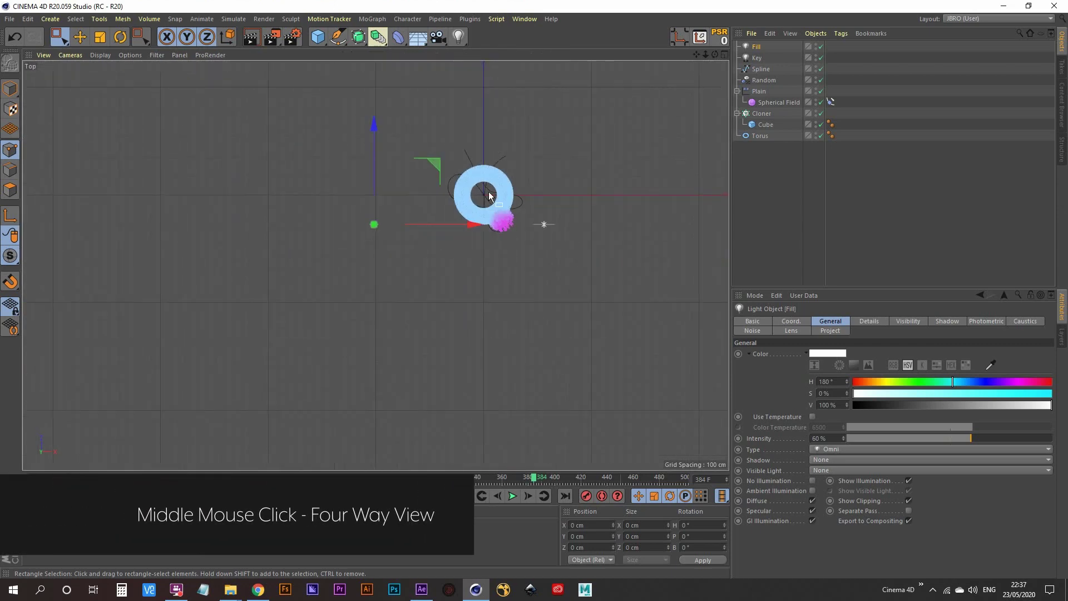
{"action": "middle_click_drag", "start_coordinate": [490, 196], "coordinate": [436, 285], "text": "alt"}
{"action": "scroll", "coordinate": [448, 261], "scroll_direction": "up", "scroll_amount": 3}
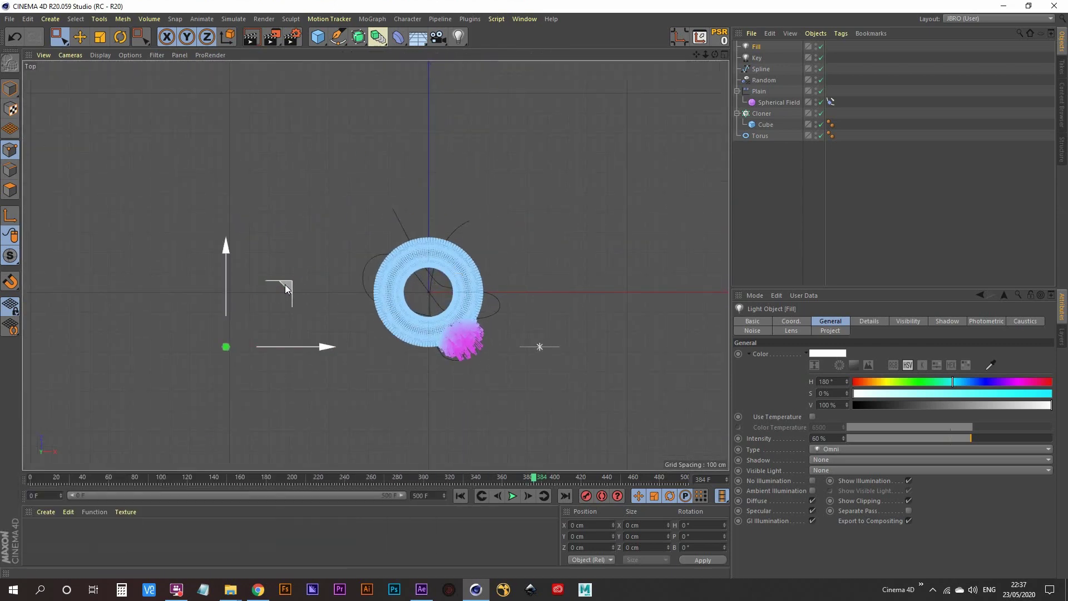
{"action": "left_click_drag", "start_coordinate": [286, 286], "coordinate": [494, 64], "text": "ctrl"}
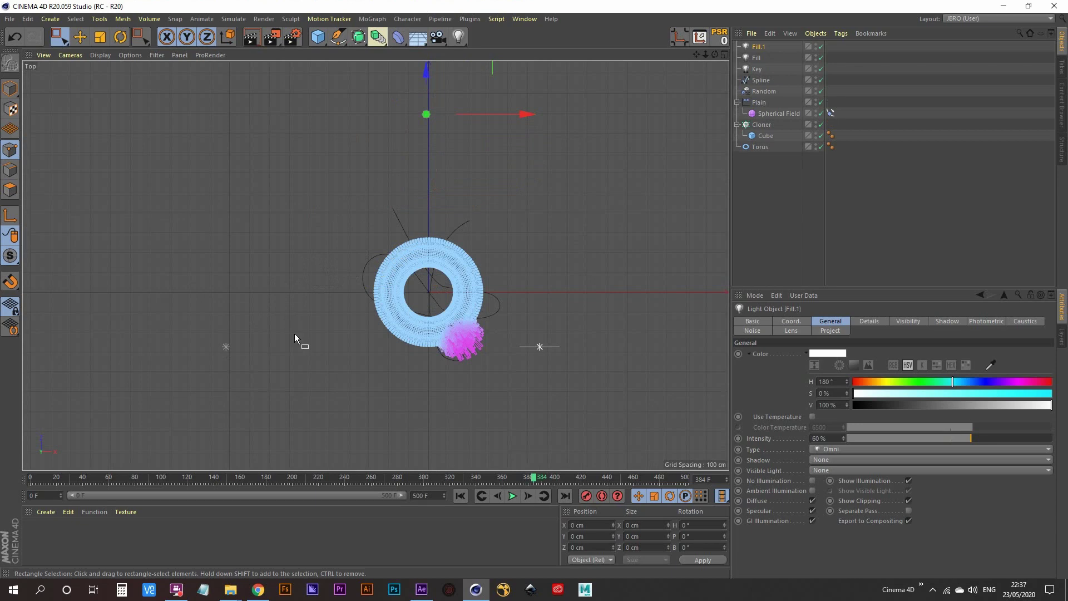
{"action": "middle_click", "coordinate": [473, 180]}
{"action": "middle_click", "coordinate": [246, 178]}
{"action": "left_click_drag", "start_coordinate": [378, 225], "coordinate": [403, 161], "text": "alt"}
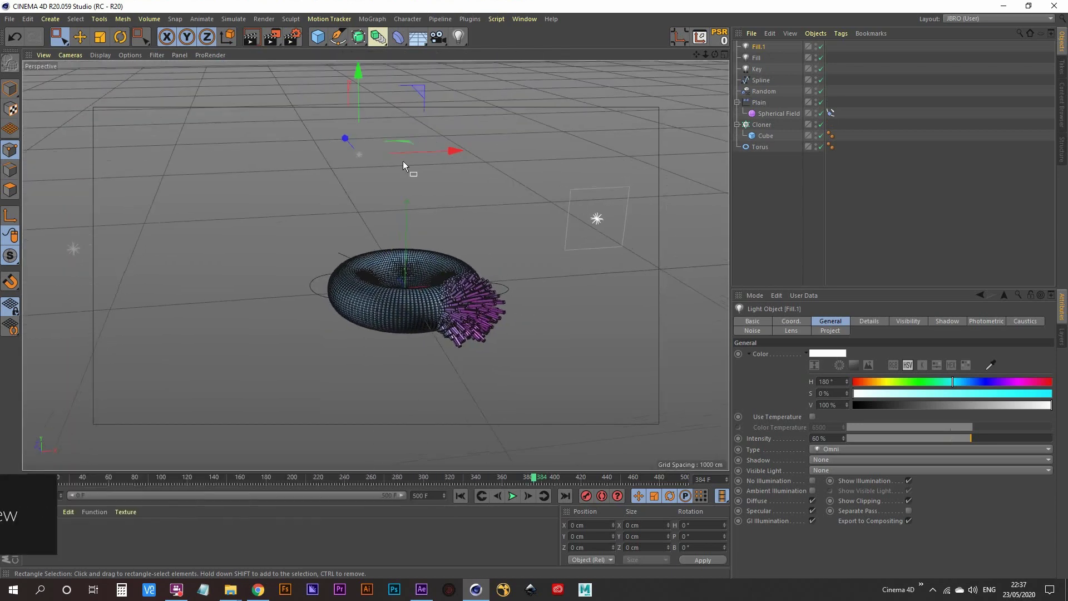
{"action": "left_click_drag", "start_coordinate": [361, 77], "coordinate": [358, 99]}
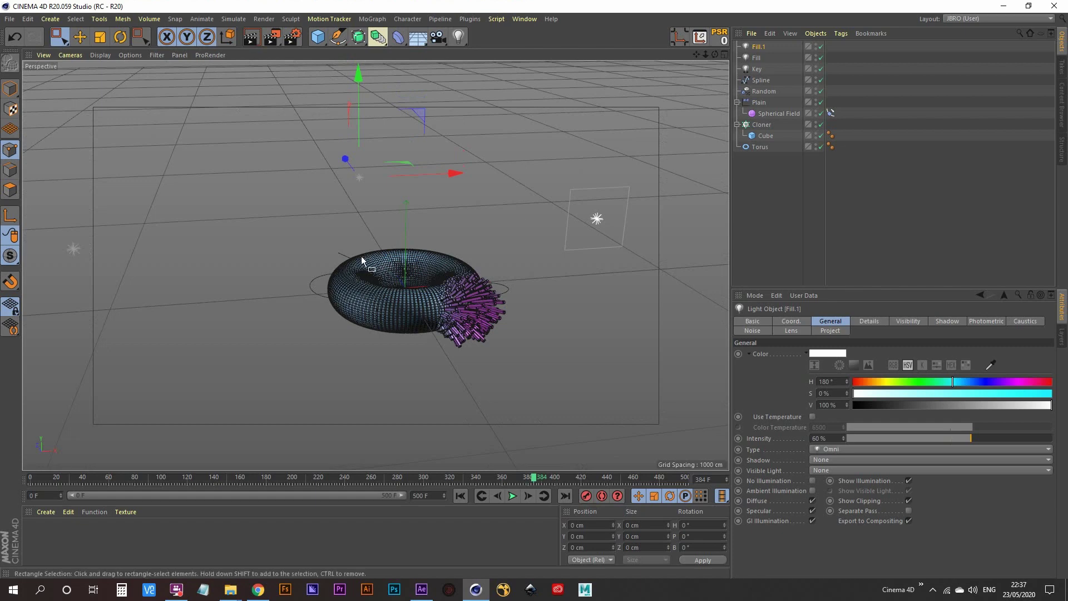
- Rename the light behind the torus Rim and set its Y position to 196 cm
{"action": "double_click", "coordinate": [763, 46]}
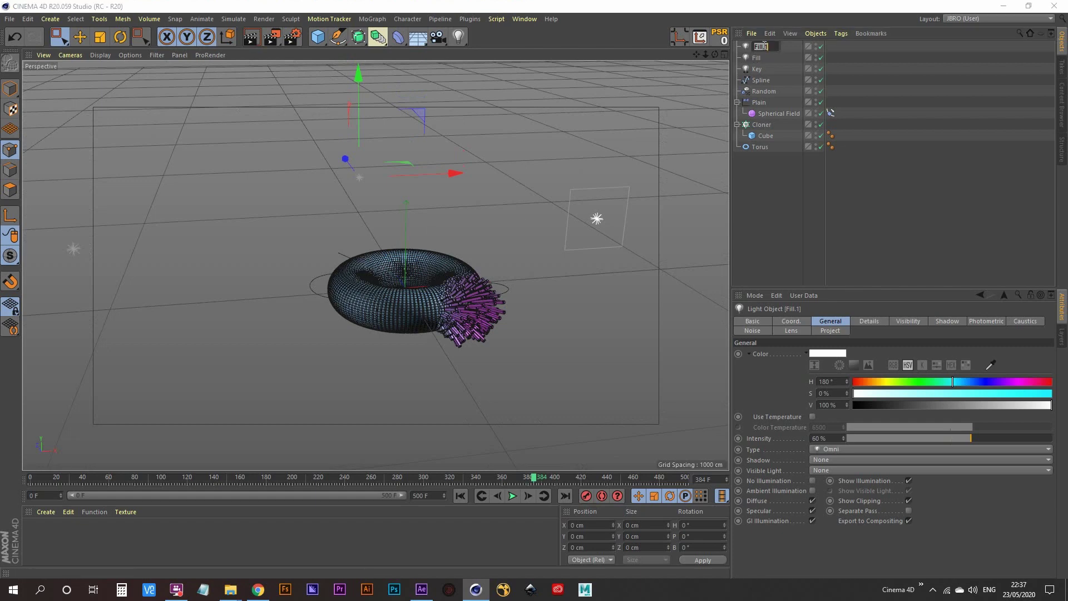
{"action": "type", "text": "Rim"}
{"action": "key", "text": "Return"}
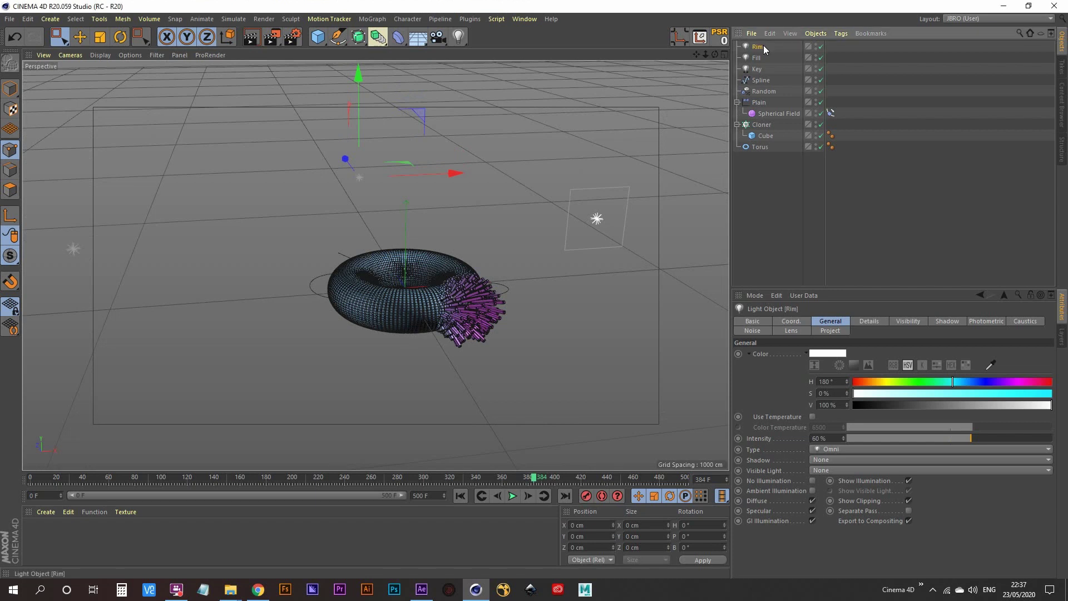
{"action": "left_click", "coordinate": [790, 321]}
{"action": "double_click", "coordinate": [784, 365]}
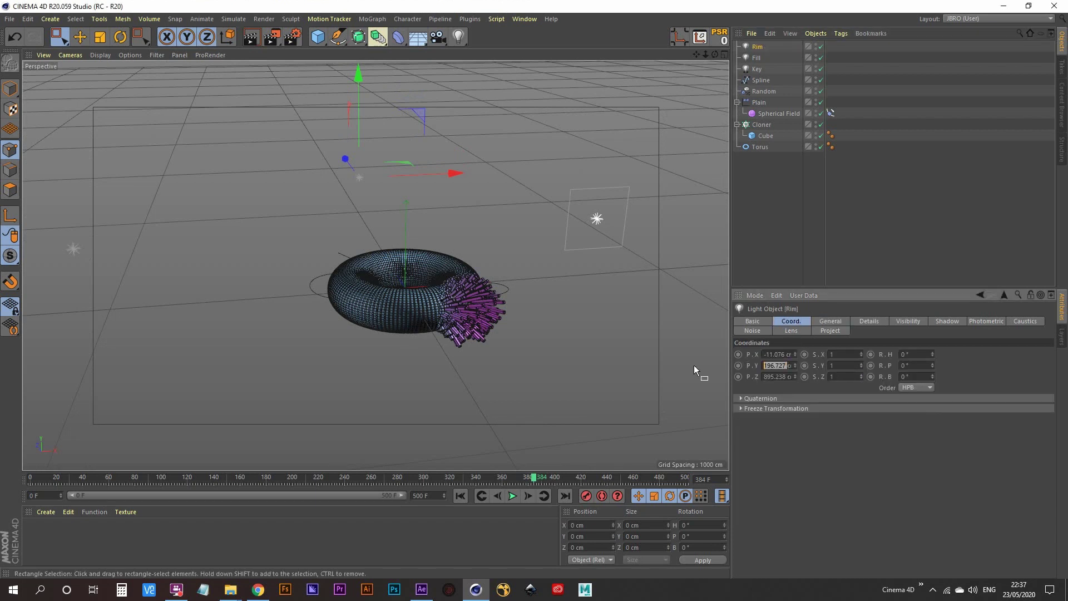
{"action": "type", "text": "196"}
{"action": "key", "text": "Return"}
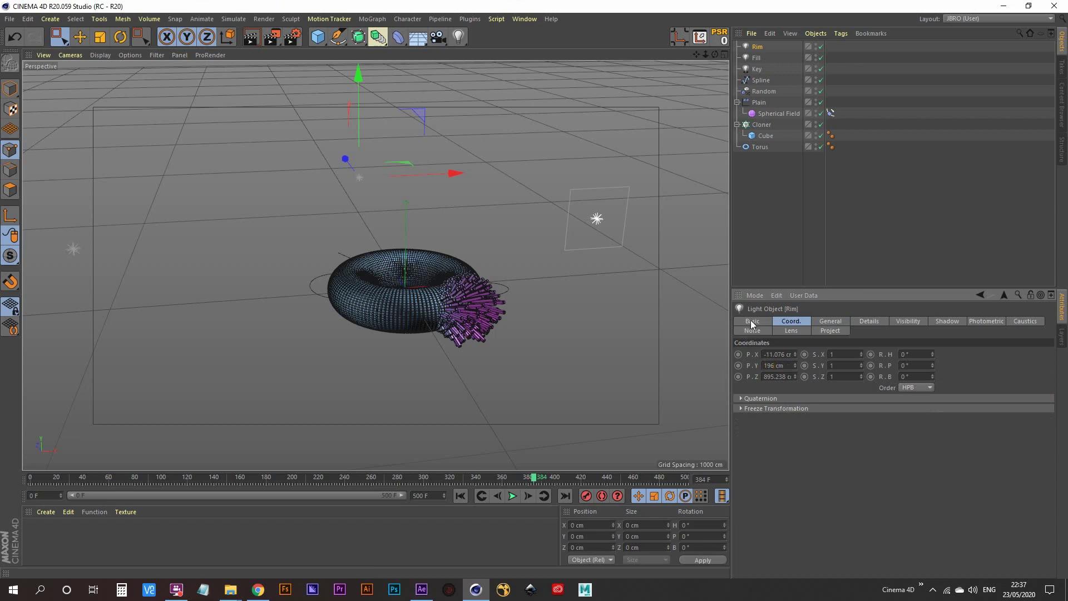
- Examine the placement of the Fill and Key lights around the torus from several angles
{"action": "left_click", "coordinate": [784, 230]}
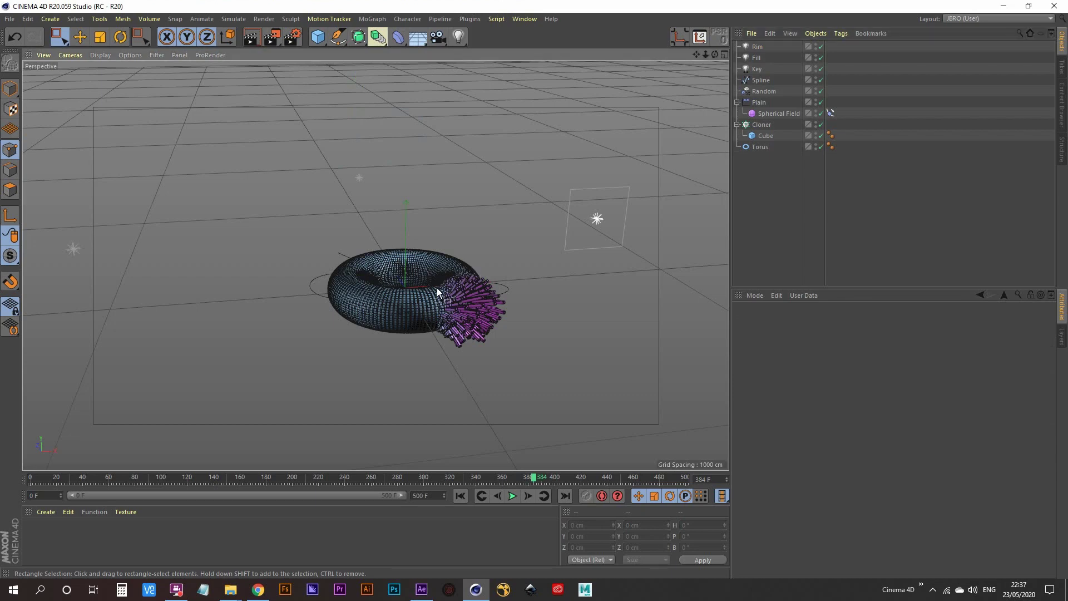
{"action": "left_click_drag", "start_coordinate": [437, 288], "coordinate": [416, 319], "text": "alt"}
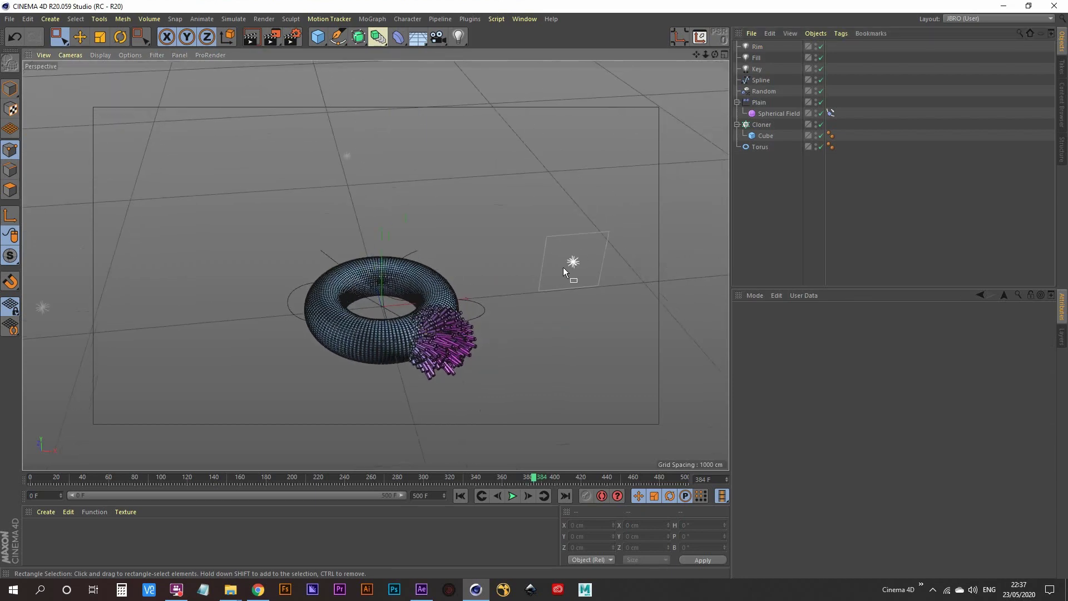
{"action": "left_click", "coordinate": [757, 57]}
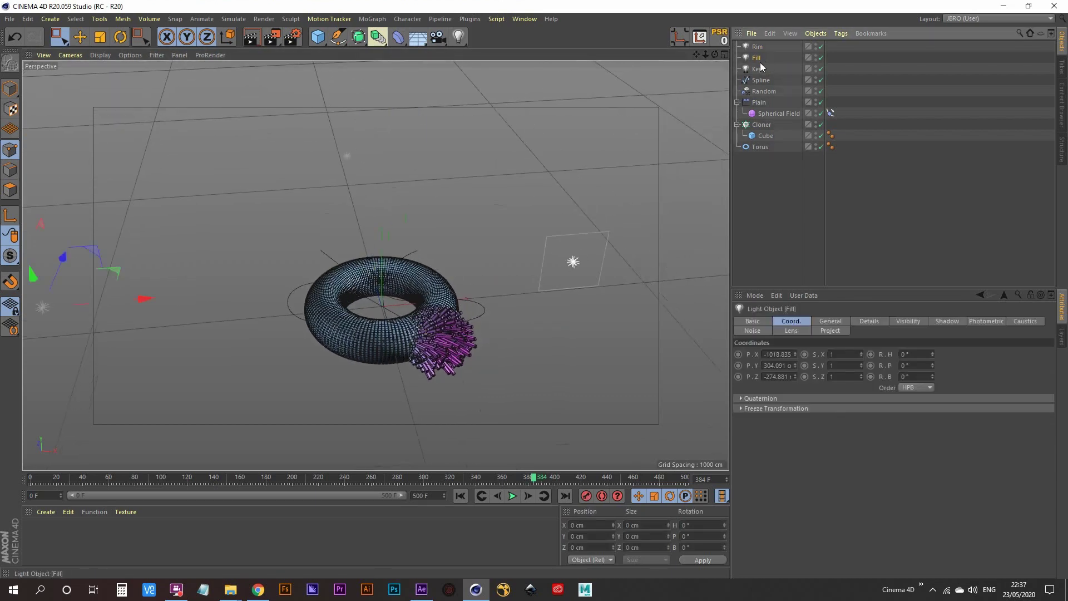
{"action": "left_click_drag", "start_coordinate": [492, 389], "coordinate": [483, 302], "text": "alt"}
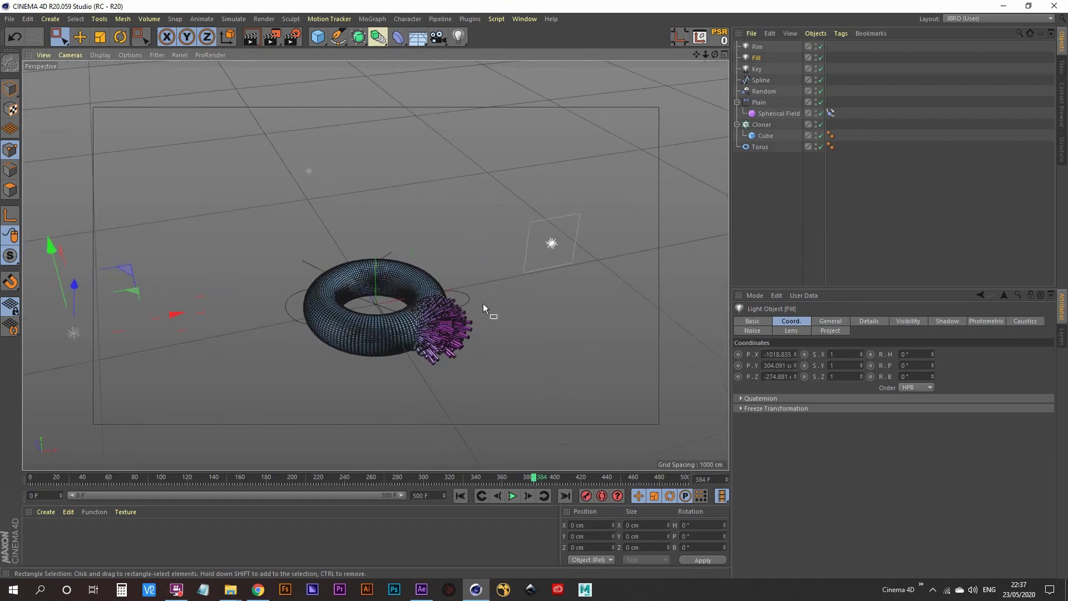
{"action": "left_click", "coordinate": [756, 69]}
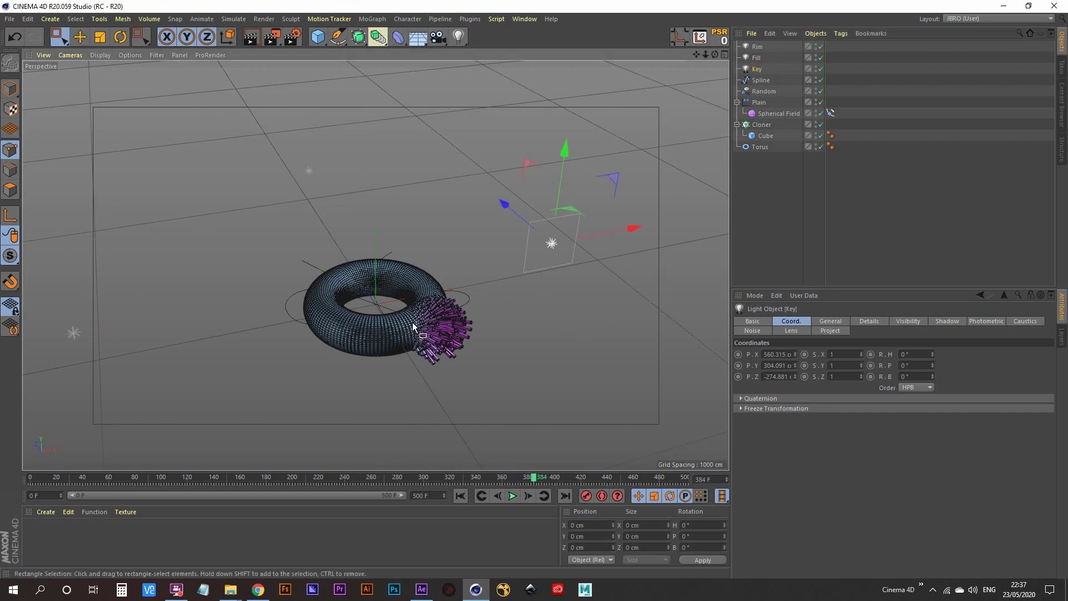
{"action": "scroll", "coordinate": [404, 318], "scroll_direction": "up", "scroll_amount": 3}
{"action": "middle_click_drag", "start_coordinate": [414, 307], "coordinate": [402, 280], "text": "alt"}
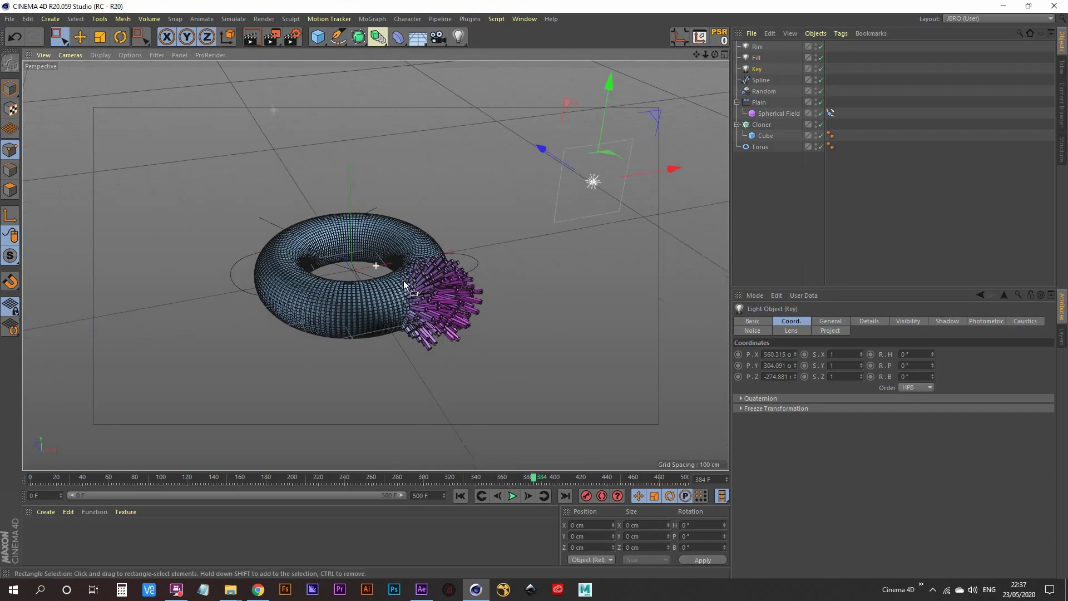
{"action": "left_click", "coordinate": [778, 191]}
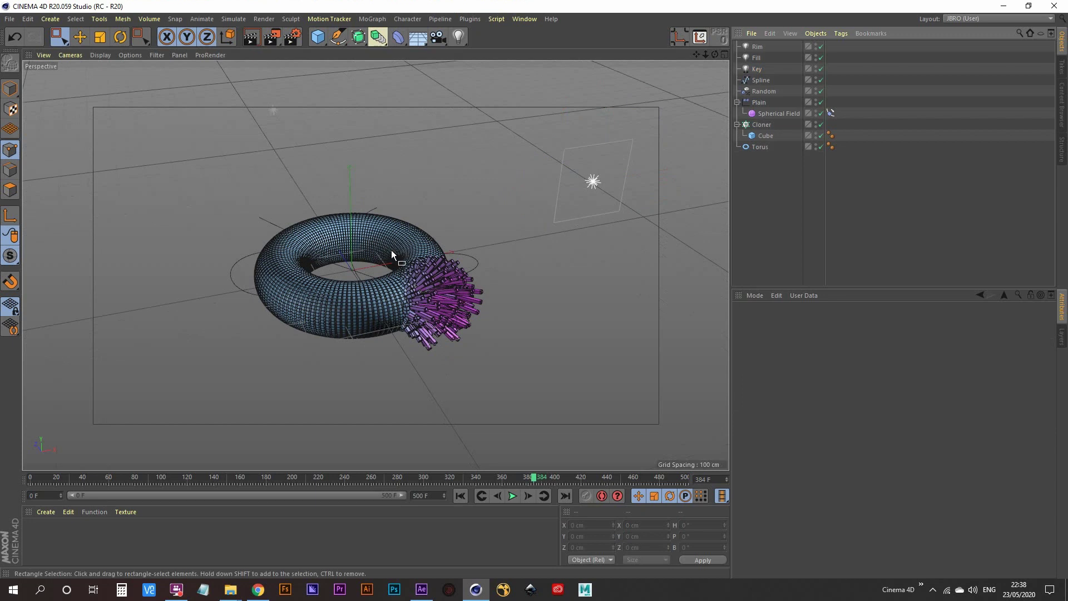
- Group the Rim, Fill and Key lights under a null named "lighting"
{"action": "left_click", "coordinate": [758, 69]}
{"action": "left_click", "coordinate": [758, 49], "text": "shift"}
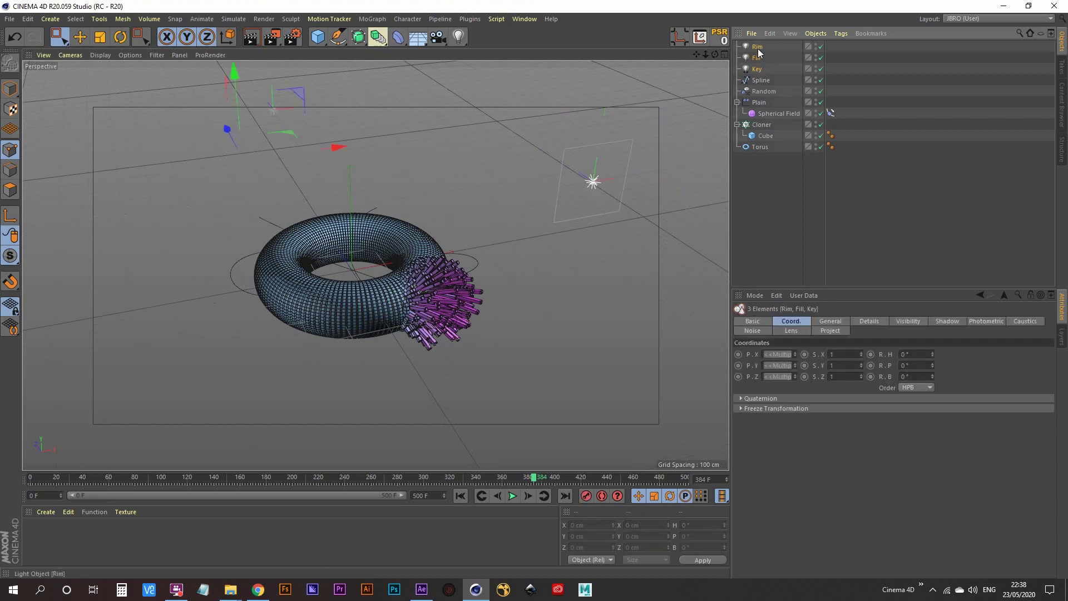
{"action": "key", "text": "alt+g"}
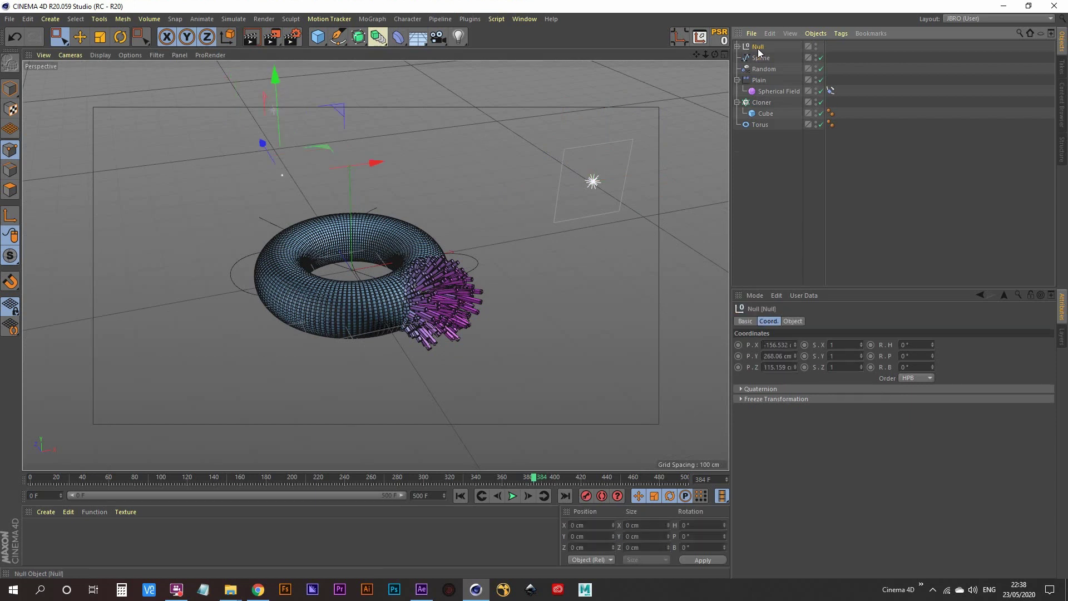
{"action": "double_click", "coordinate": [759, 47]}
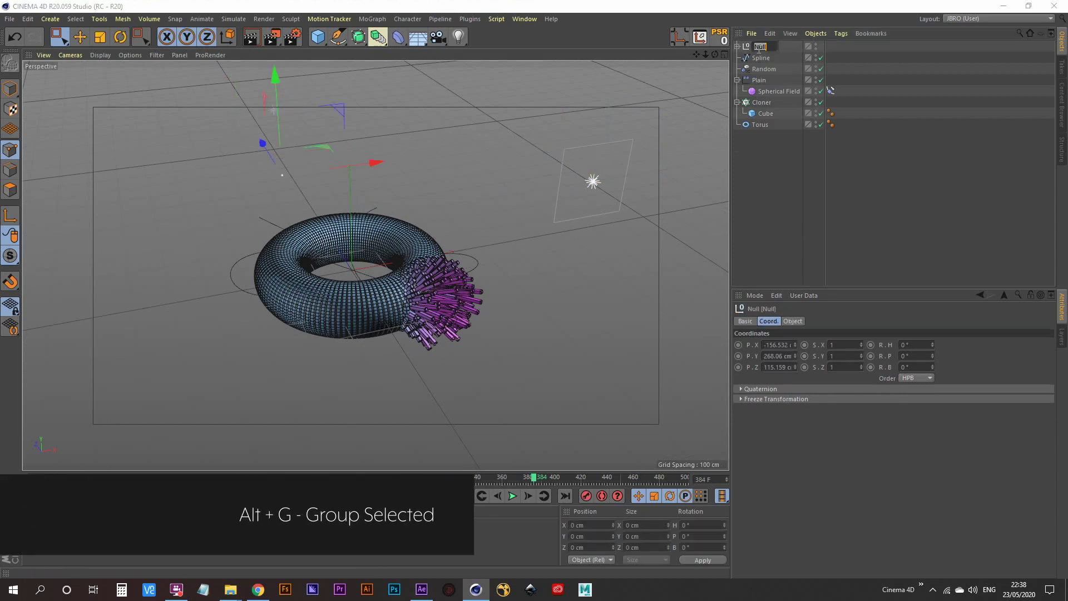
{"action": "type", "text": "lighting"}
{"action": "key", "text": "Return"}
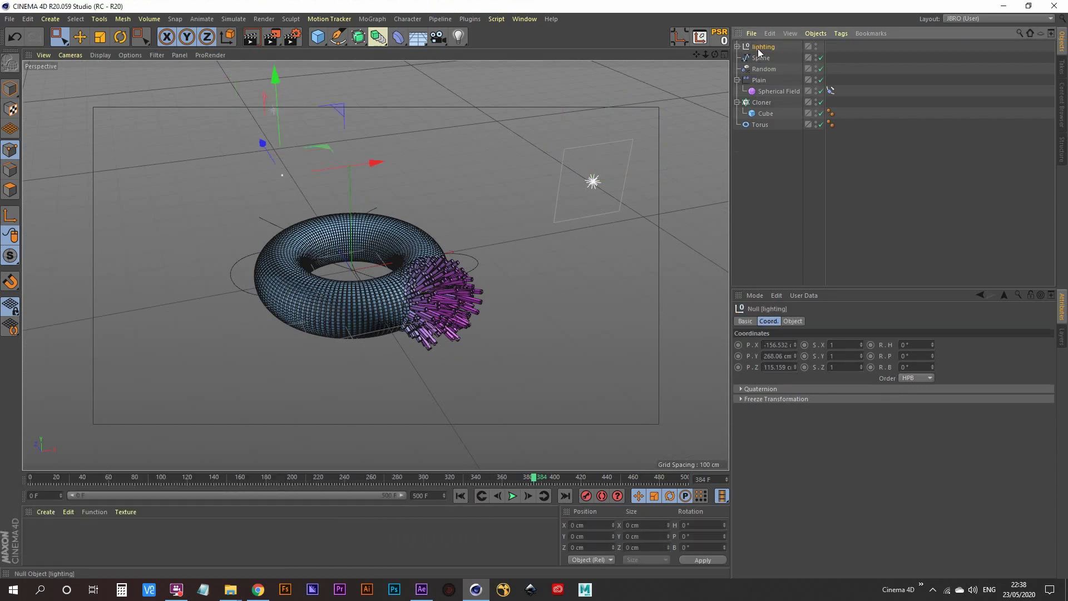
{"action": "left_click", "coordinate": [772, 207]}
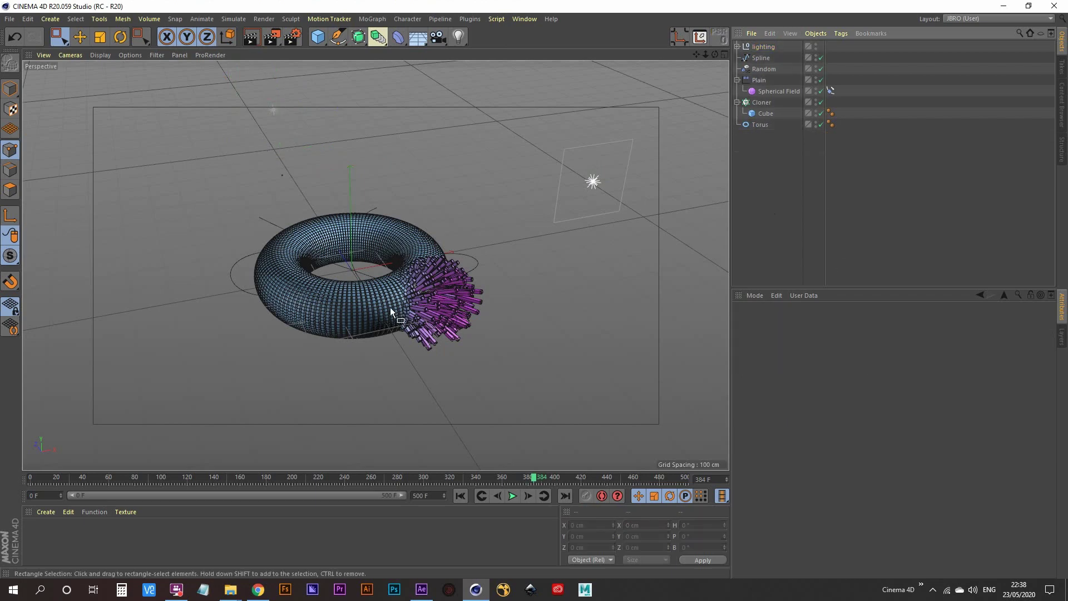
- Frame the torus closer in the perspective view and add the Ambient Occlusion effect to the render settings
{"action": "right_click_drag", "start_coordinate": [389, 304], "coordinate": [452, 255], "text": "alt"}
{"action": "left_click_drag", "start_coordinate": [453, 255], "coordinate": [442, 284], "text": "alt"}
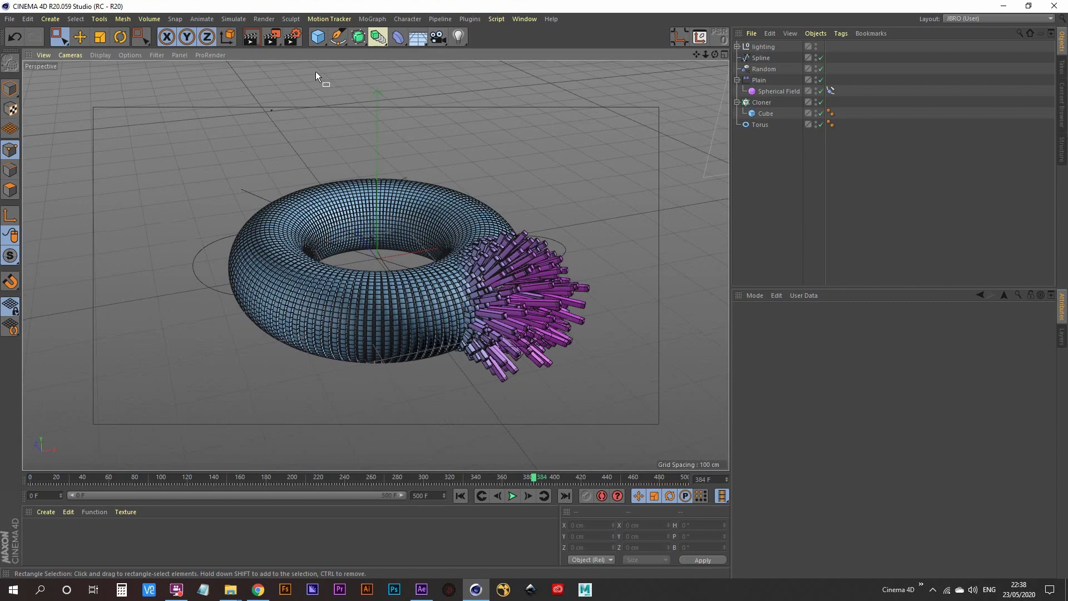
{"action": "left_click", "coordinate": [293, 38]}
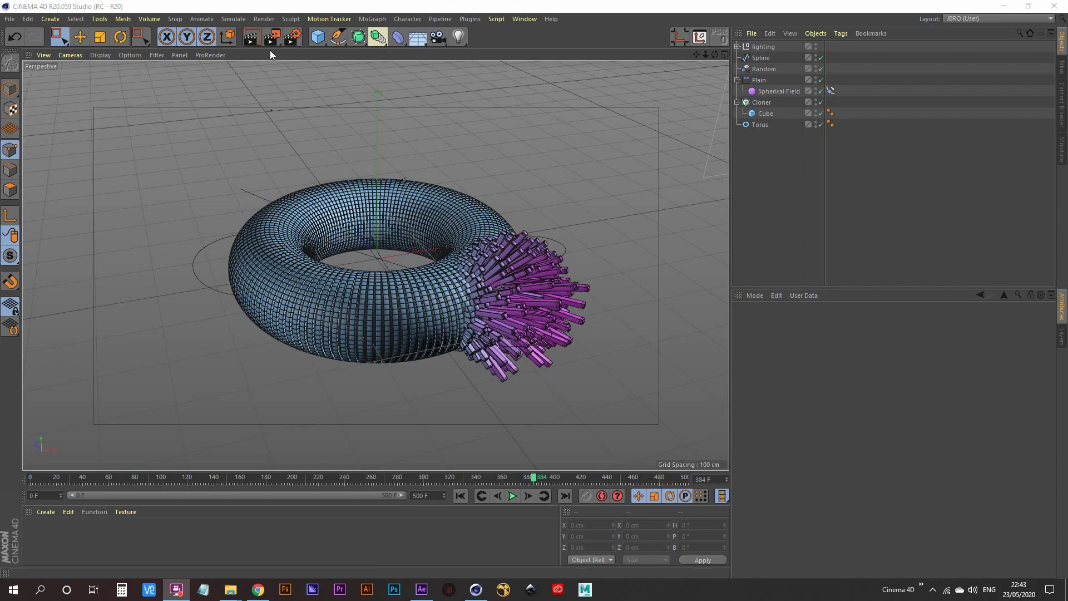
{"action": "left_click", "coordinate": [294, 39]}
{"action": "left_click_drag", "start_coordinate": [399, 35], "coordinate": [684, 91]}
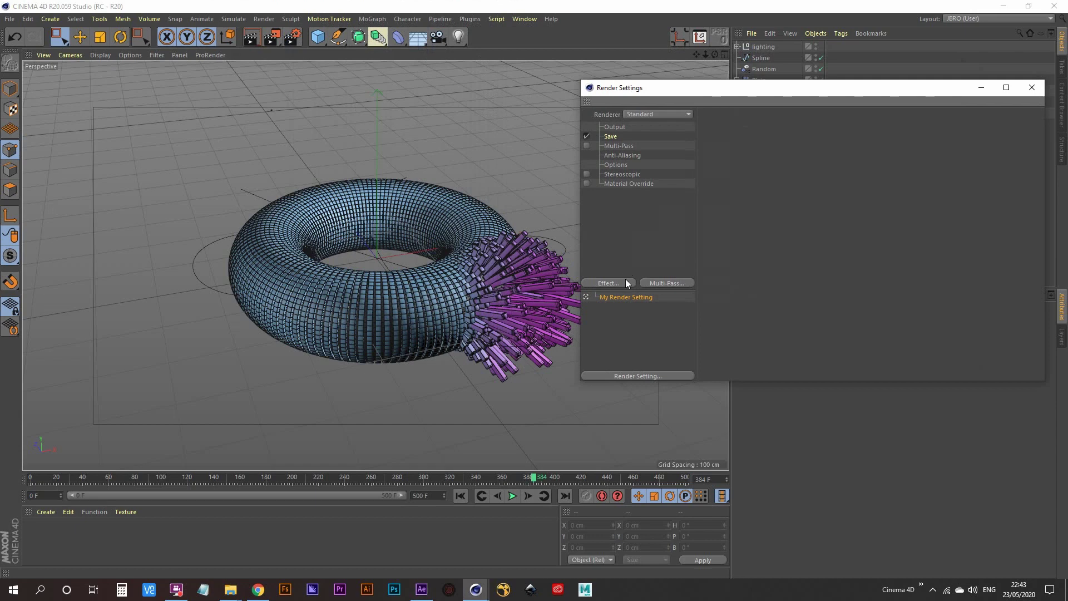
{"action": "left_click", "coordinate": [609, 283]}
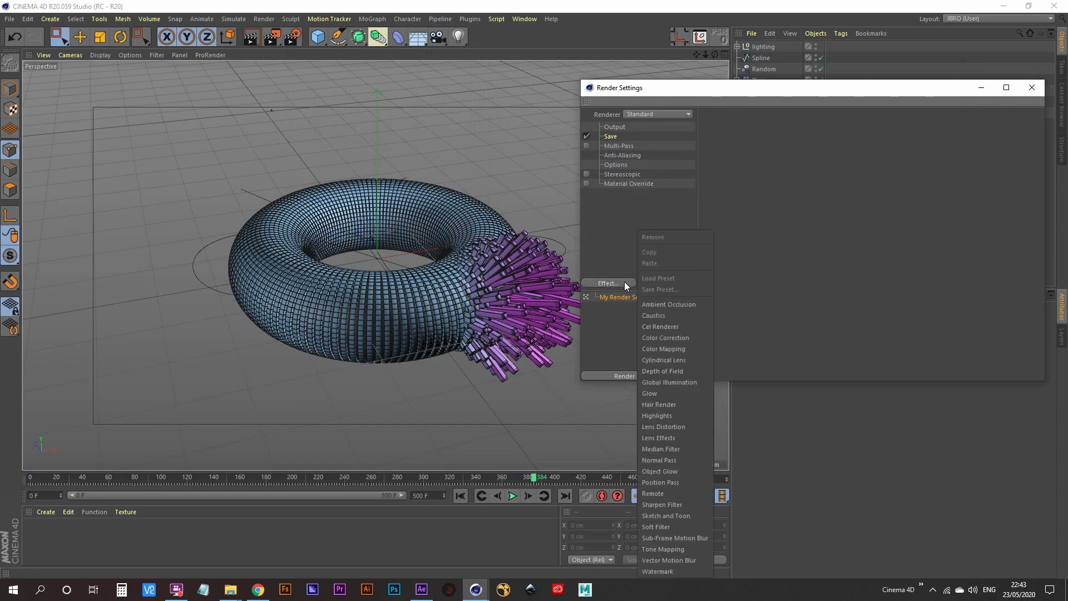
{"action": "left_click", "coordinate": [674, 306]}
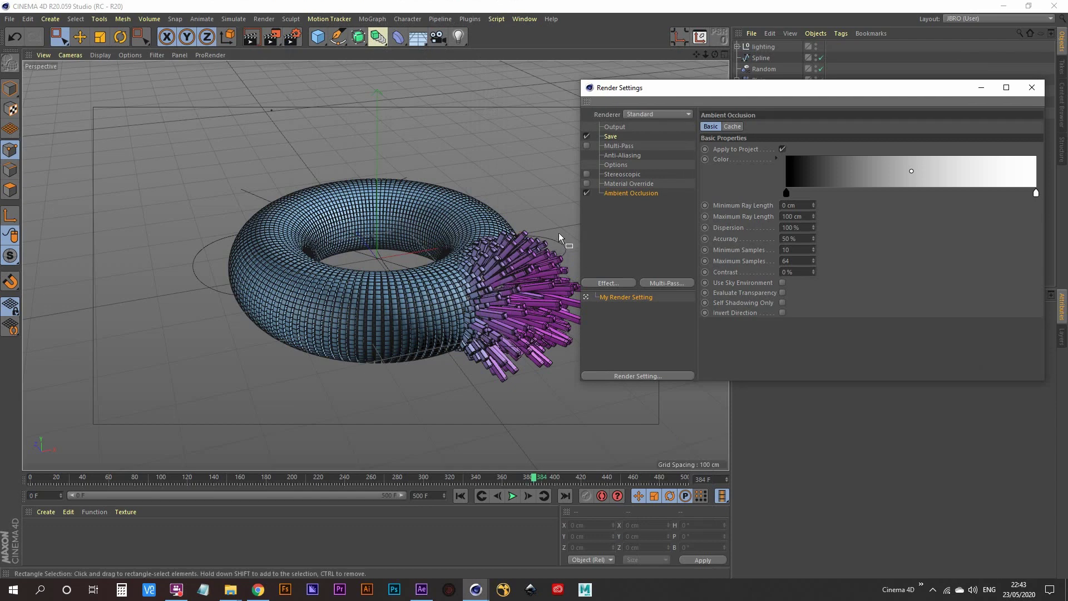
- Disable Ambient Occlusion and render frame 384 to the Picture Viewer as a comparison image
{"action": "left_click", "coordinate": [587, 192]}
{"action": "left_click", "coordinate": [1032, 87]}
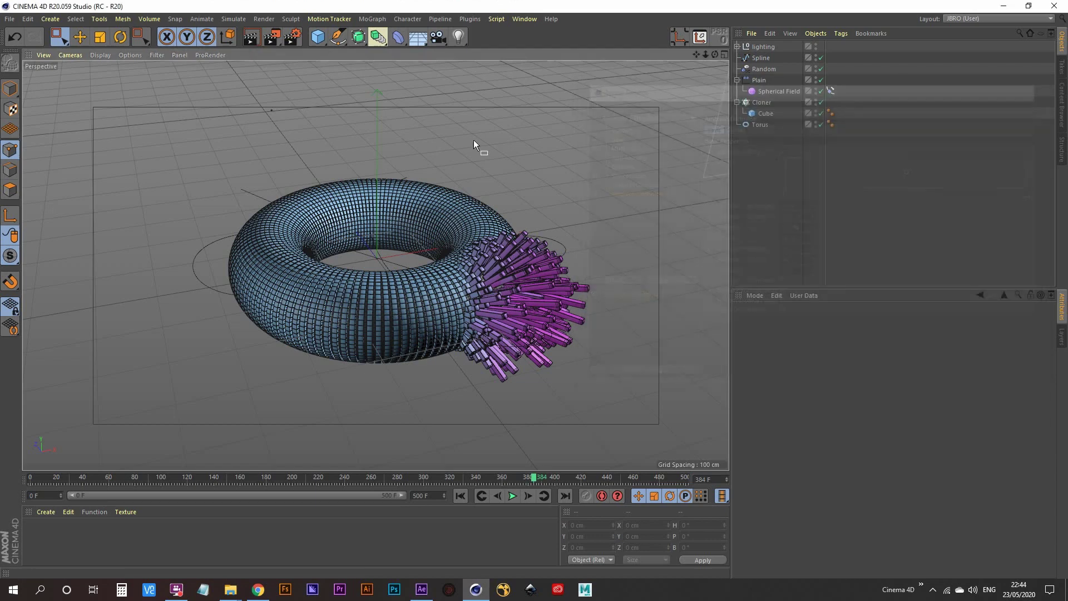
{"action": "left_click", "coordinate": [272, 36]}
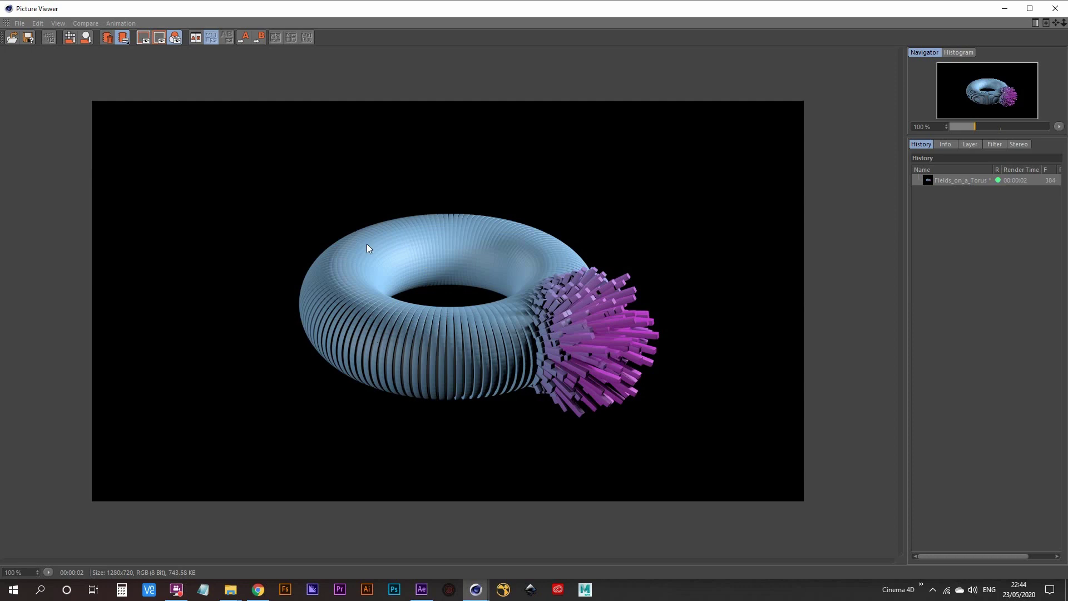
{"action": "left_click", "coordinate": [1055, 8]}
- Enable Ambient Occlusion again and render frame 384 to the Picture Viewer
{"action": "key", "text": "ctrl+b"}
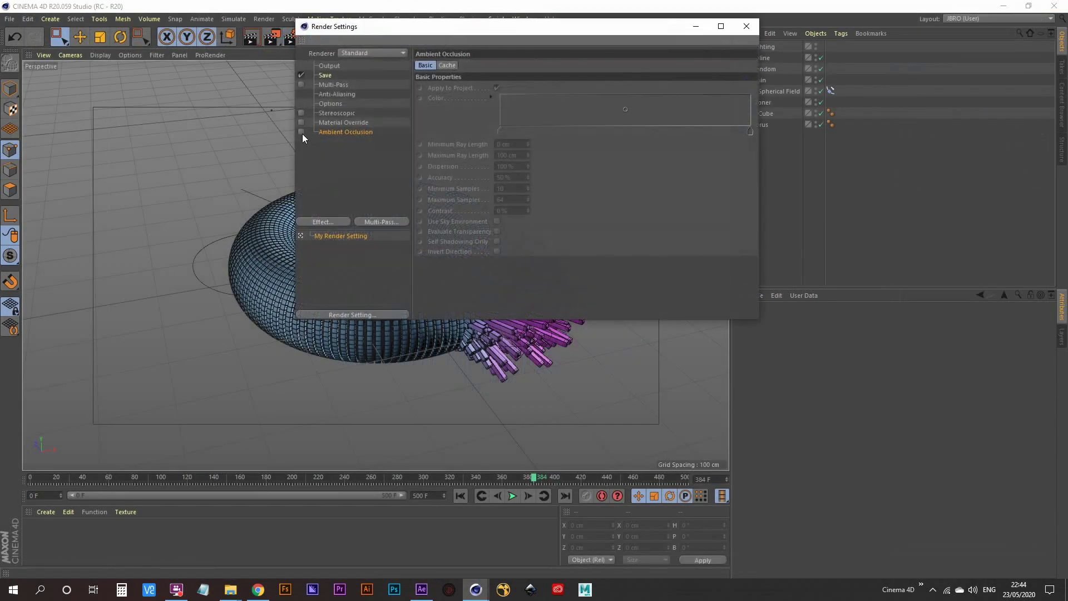
{"action": "left_click", "coordinate": [301, 132]}
{"action": "left_click", "coordinate": [745, 27]}
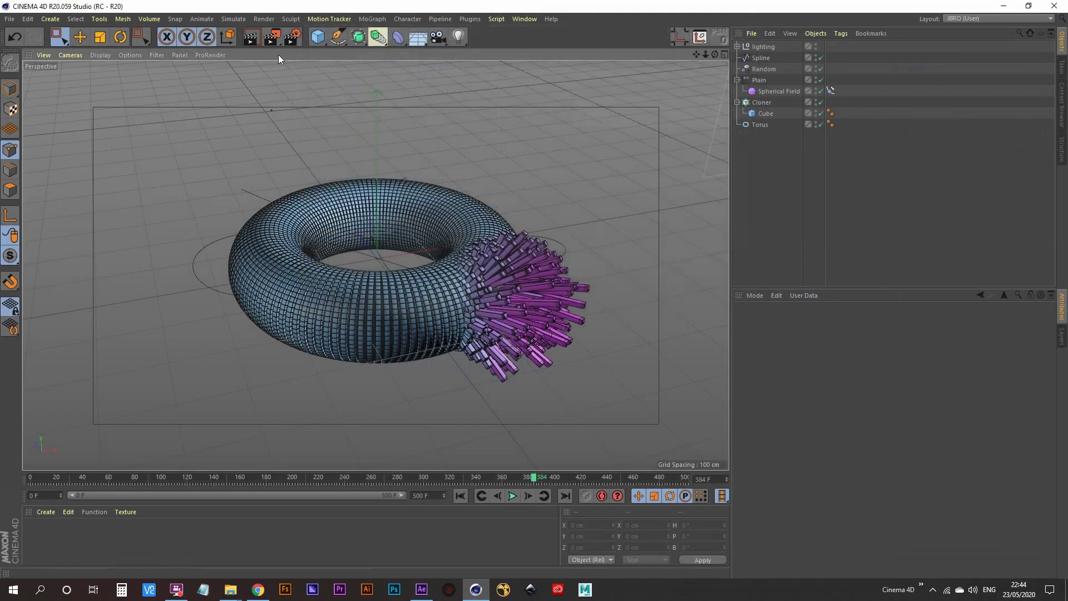
{"action": "left_click", "coordinate": [268, 37]}
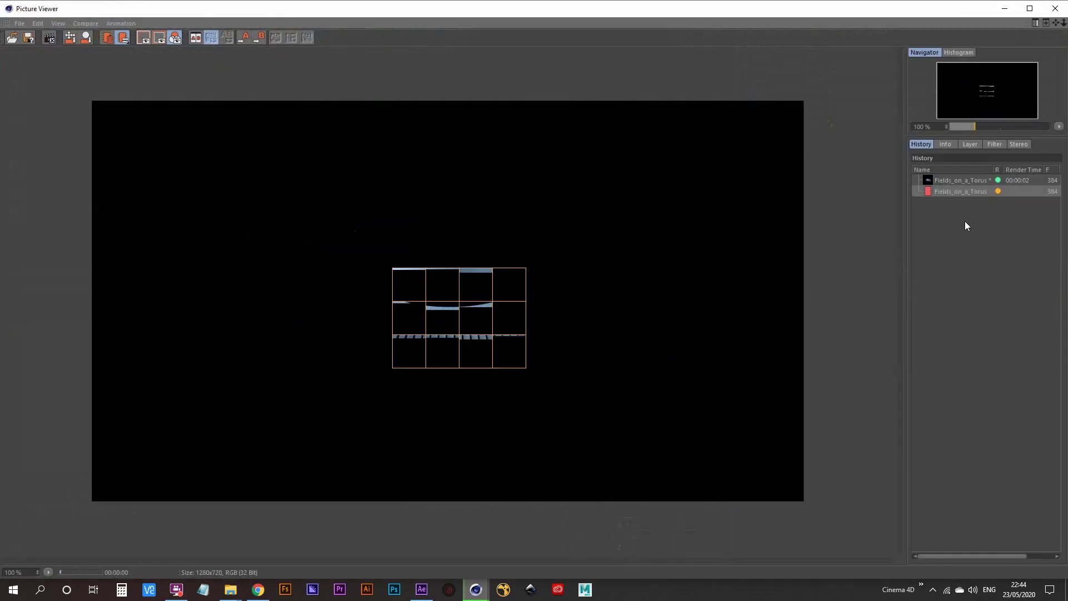
- Compare the frame 384 renders with and without Ambient Occlusion by switching between them in the render history
{"action": "left_click", "coordinate": [959, 179]}
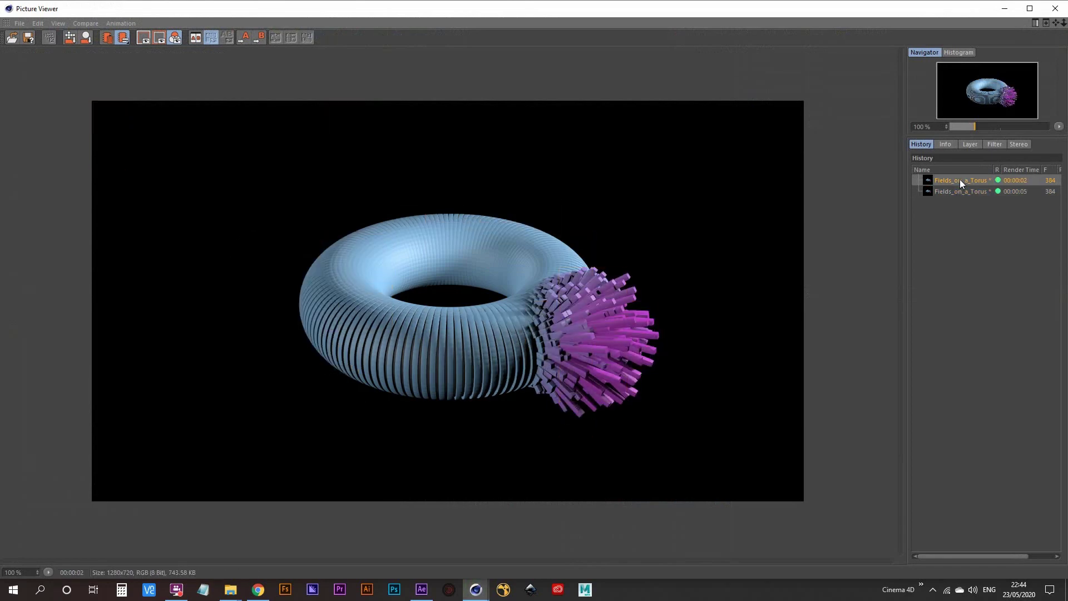
{"action": "key", "text": "Down"}
{"action": "key", "text": "Up"}
{"action": "key", "text": "Down"}
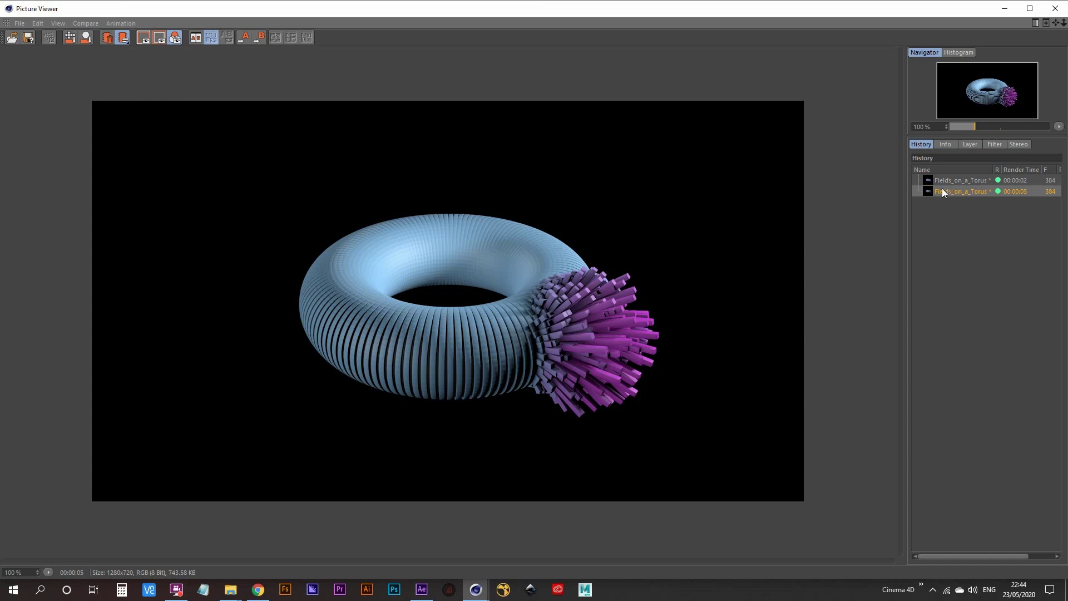
{"action": "left_click", "coordinate": [1055, 8]}
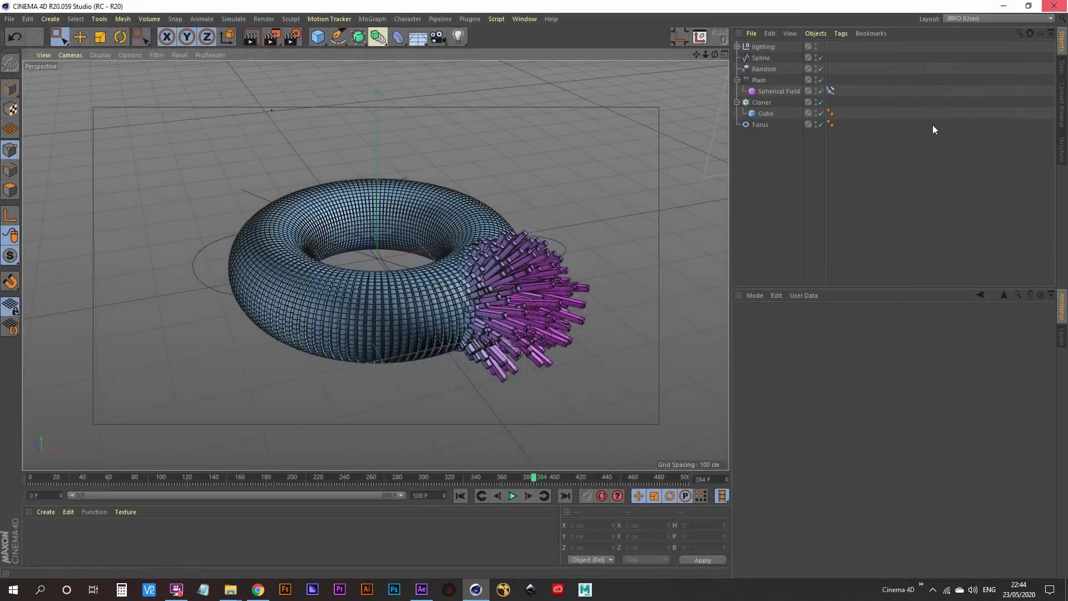
- Play the animation from the first frame and stop it at frame 97
{"action": "left_click", "coordinate": [460, 496]}
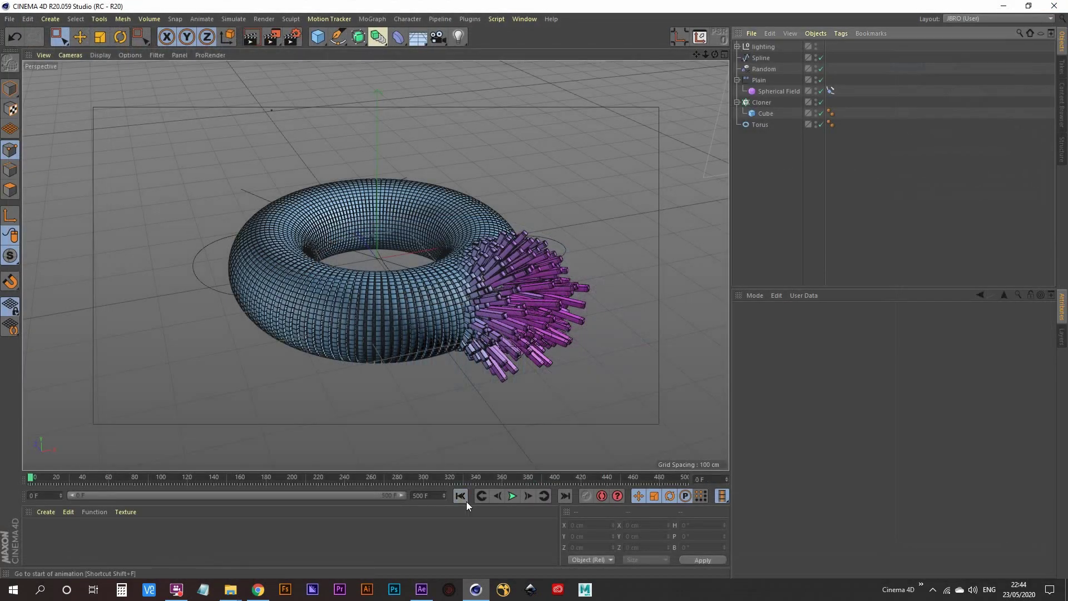
{"action": "left_click", "coordinate": [512, 497]}
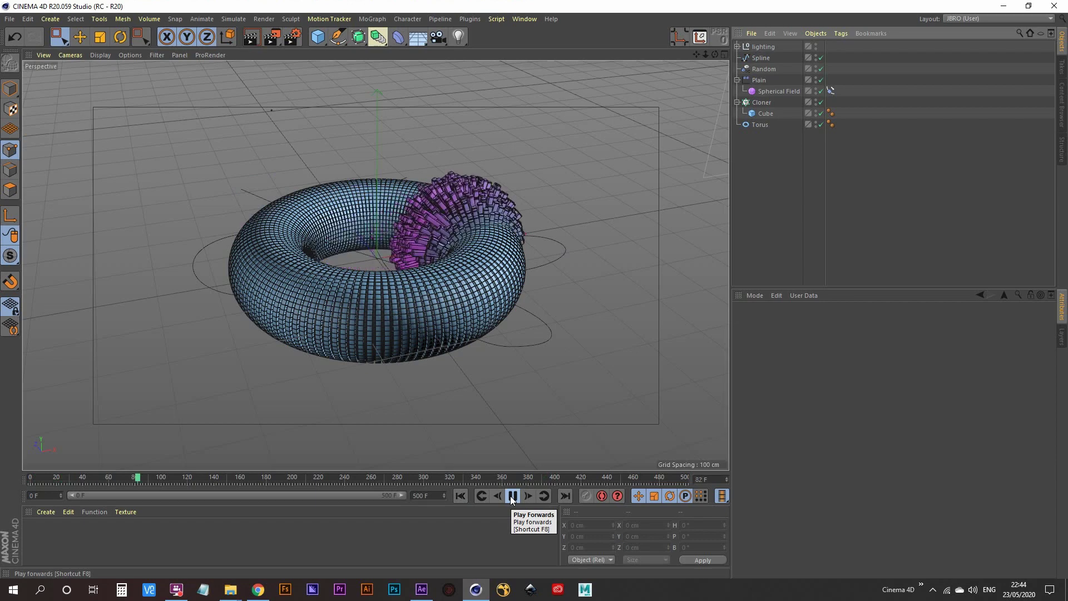
{"action": "left_click", "coordinate": [512, 498]}
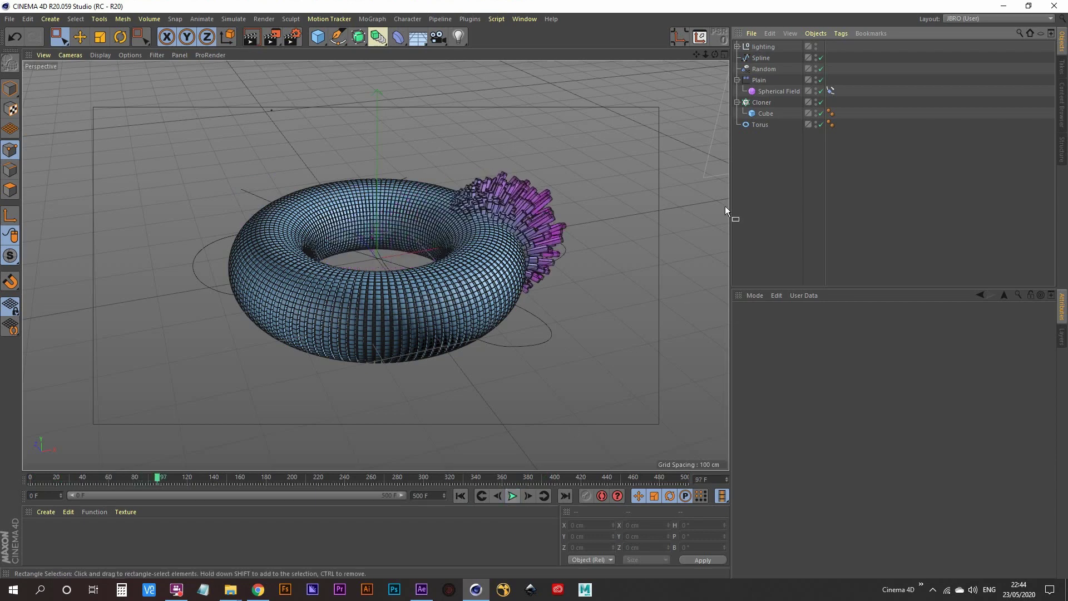
- Review the Random and Plain effectors' parameters and the Spherical Field's remapping, and preview frame 97 with a viewport render
{"action": "left_click", "coordinate": [764, 70]}
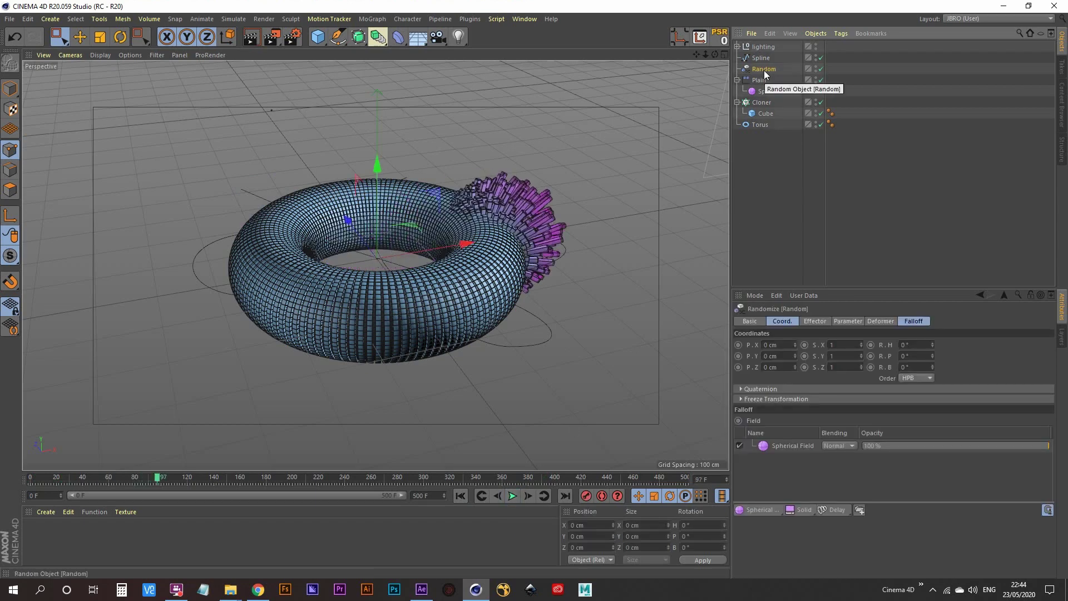
{"action": "left_click", "coordinate": [821, 321]}
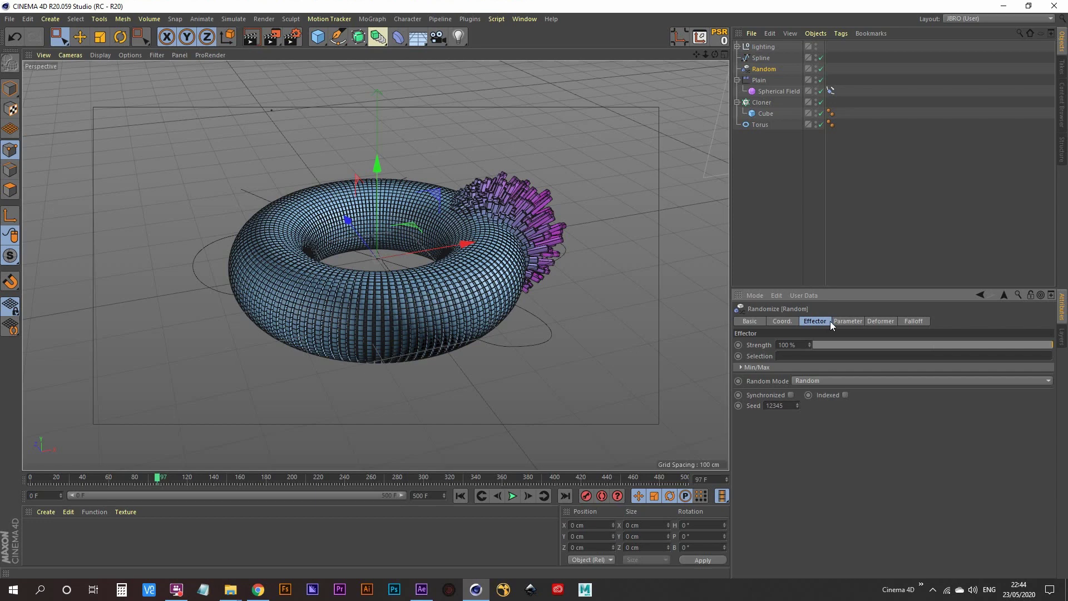
{"action": "left_click", "coordinate": [845, 322]}
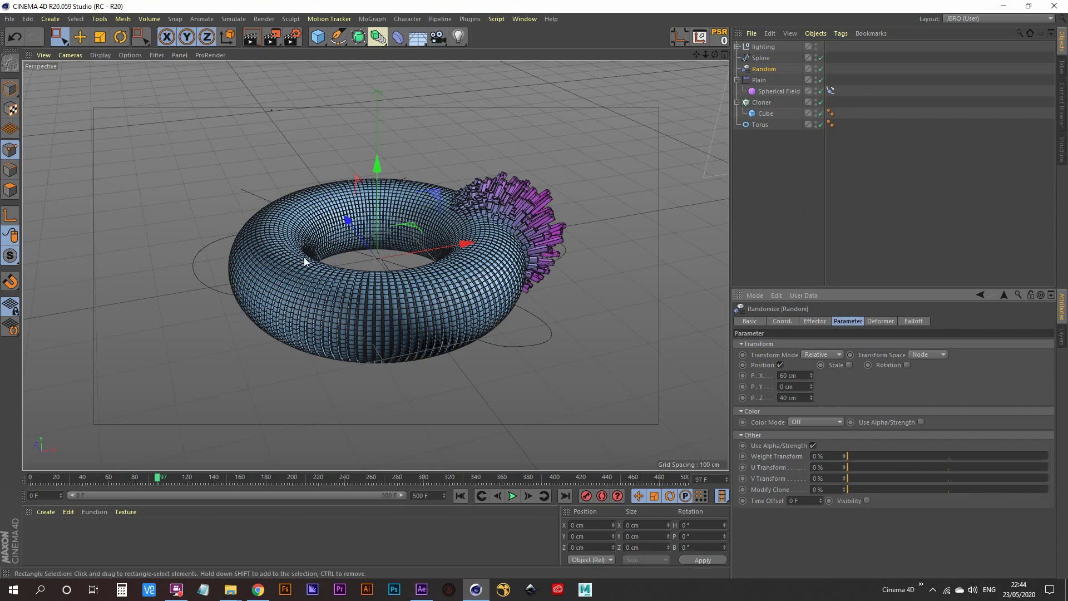
{"action": "left_click", "coordinate": [760, 81]}
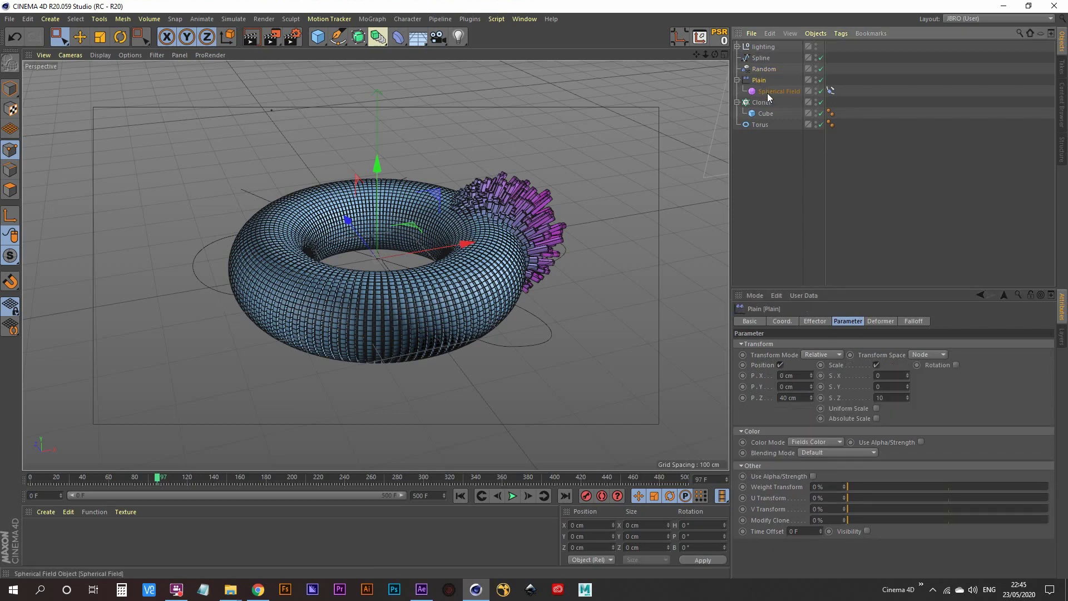
{"action": "left_click", "coordinate": [767, 92]}
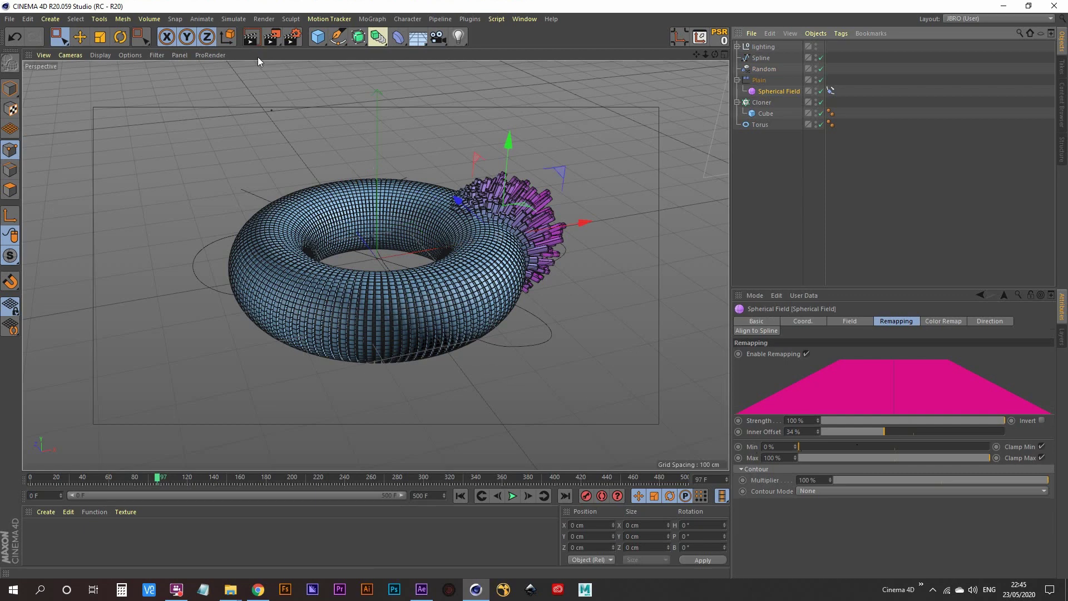
{"action": "left_click_drag", "start_coordinate": [299, 232], "coordinate": [437, 337]}
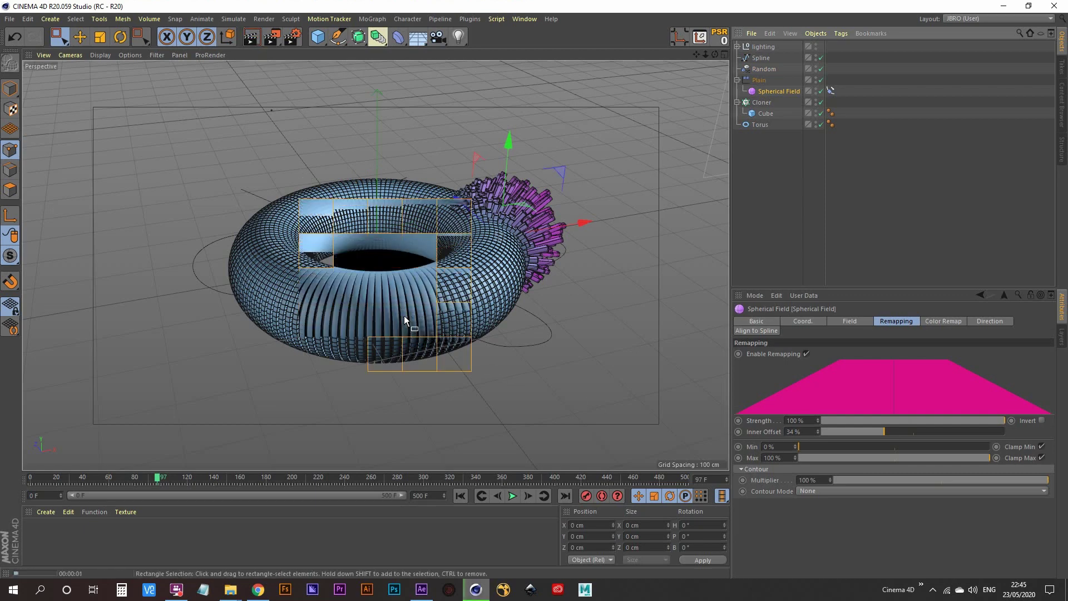
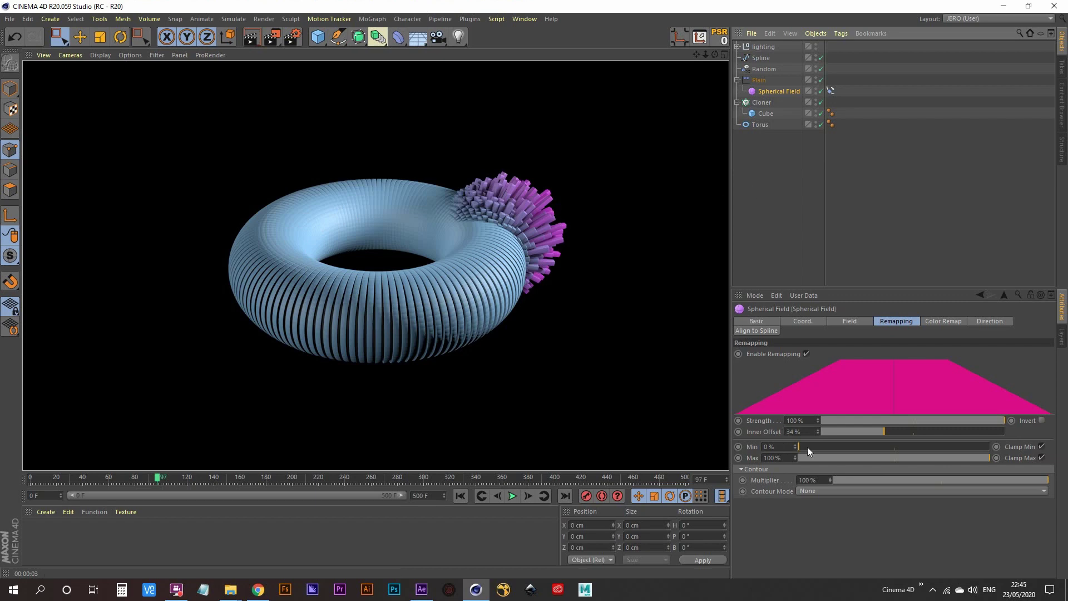
- Try a remapping Min of 5% on the Spherical Field, and settle on 2.5%
{"action": "left_click_drag", "start_coordinate": [806, 446], "coordinate": [776, 449]}
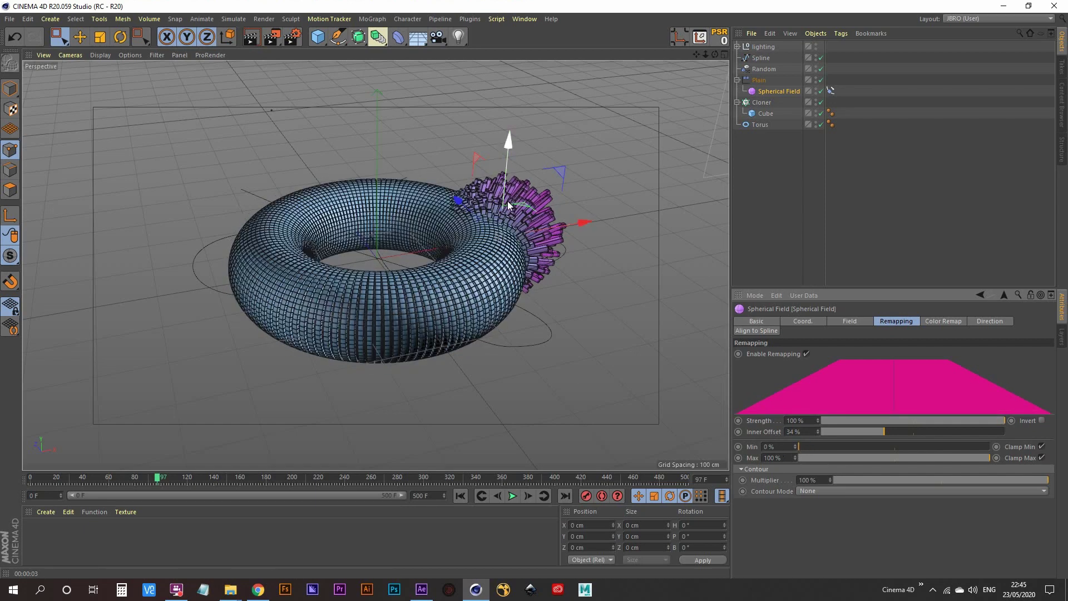
{"action": "left_click", "coordinate": [779, 446]}
{"action": "type", "text": "5"}
{"action": "key", "text": "Return"}
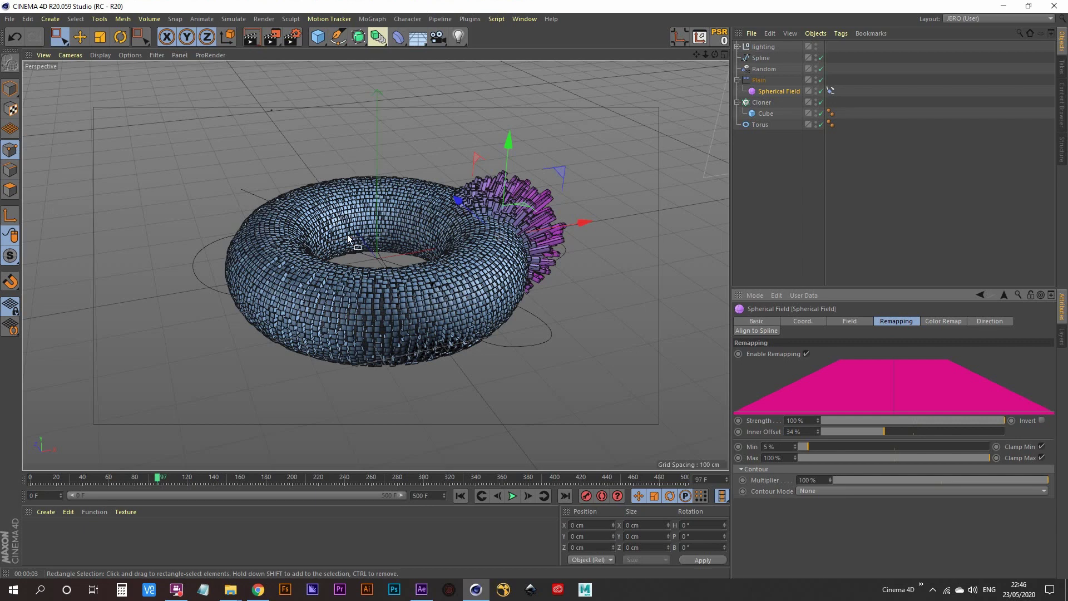
{"action": "left_click", "coordinate": [787, 446]}
{"action": "type", "text": "2.5"}
{"action": "key", "text": "Return"}
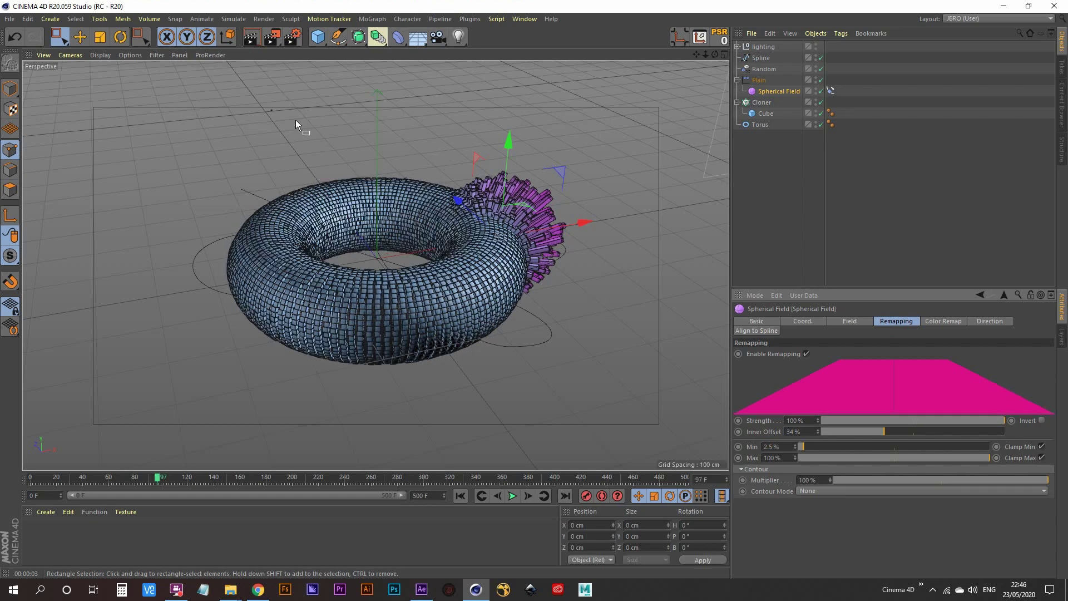
- Render frame 97 to the Picture Viewer and compare it with the previous render in the history
{"action": "left_click", "coordinate": [272, 36]}
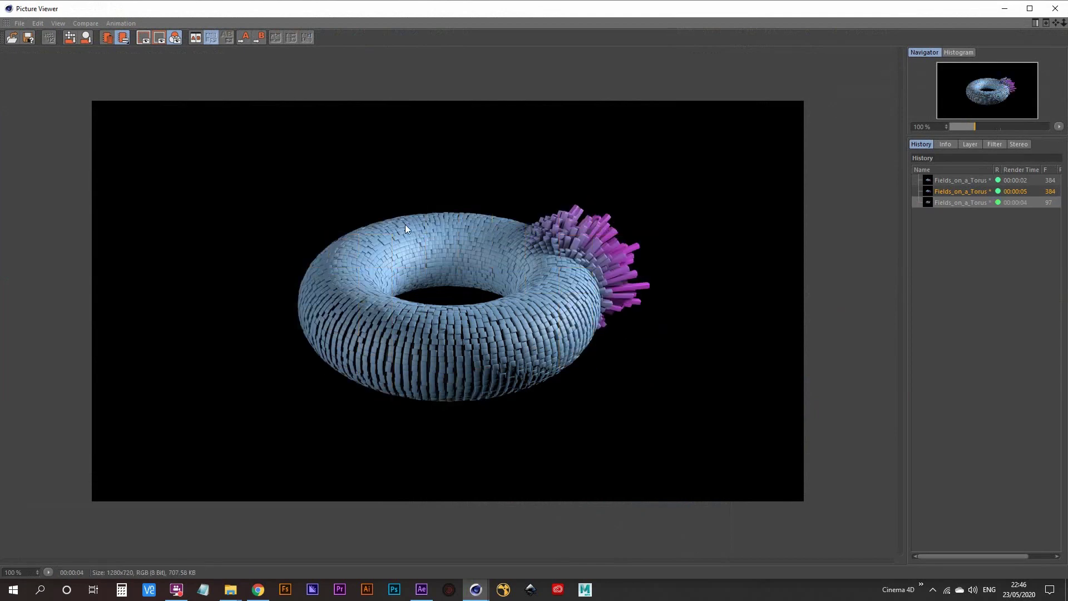
{"action": "left_click", "coordinate": [954, 192]}
{"action": "key", "text": "Down"}
{"action": "left_click", "coordinate": [1004, 8]}
- Set the torus to 42 pipe segments and 144 ring segments, and render it to the Picture Viewer
{"action": "left_click", "coordinate": [761, 124]}
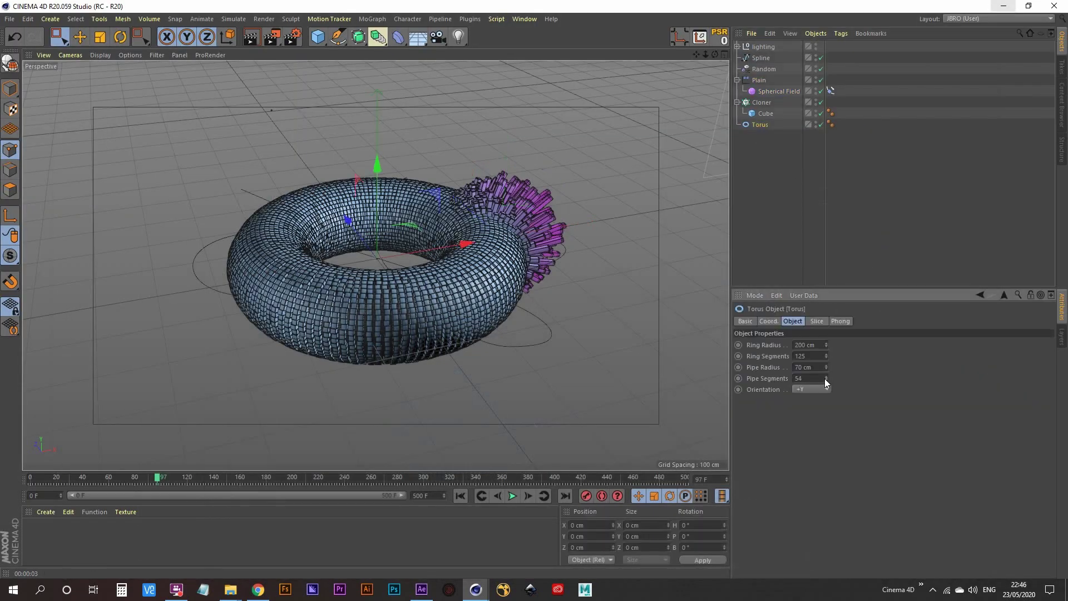
{"action": "left_click_drag", "start_coordinate": [825, 378], "coordinate": [796, 378]}
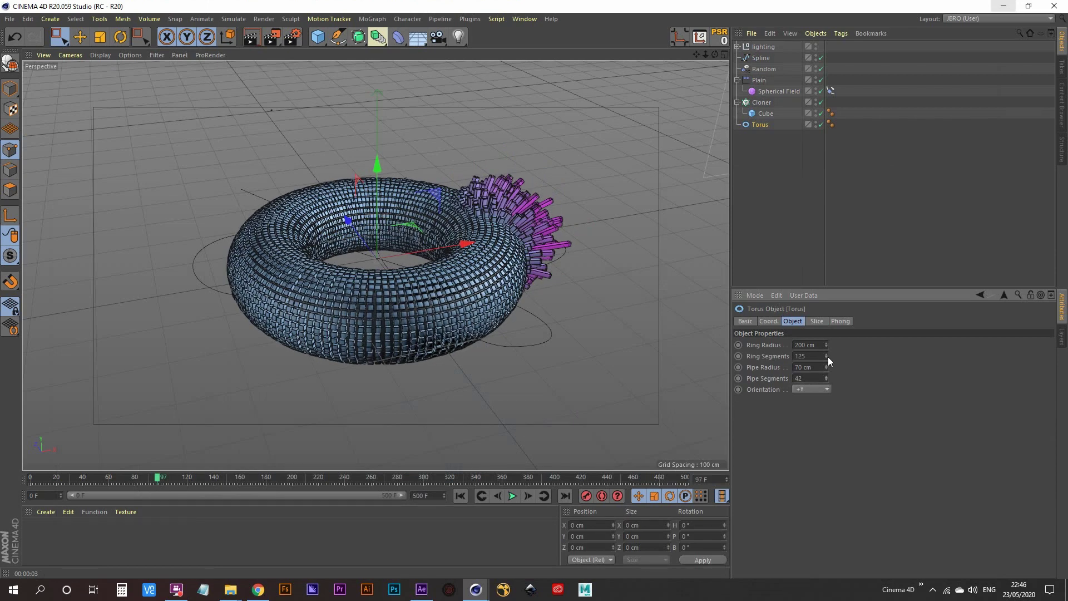
{"action": "left_click_drag", "start_coordinate": [827, 356], "coordinate": [855, 357]}
{"action": "key", "text": "shift+r"}
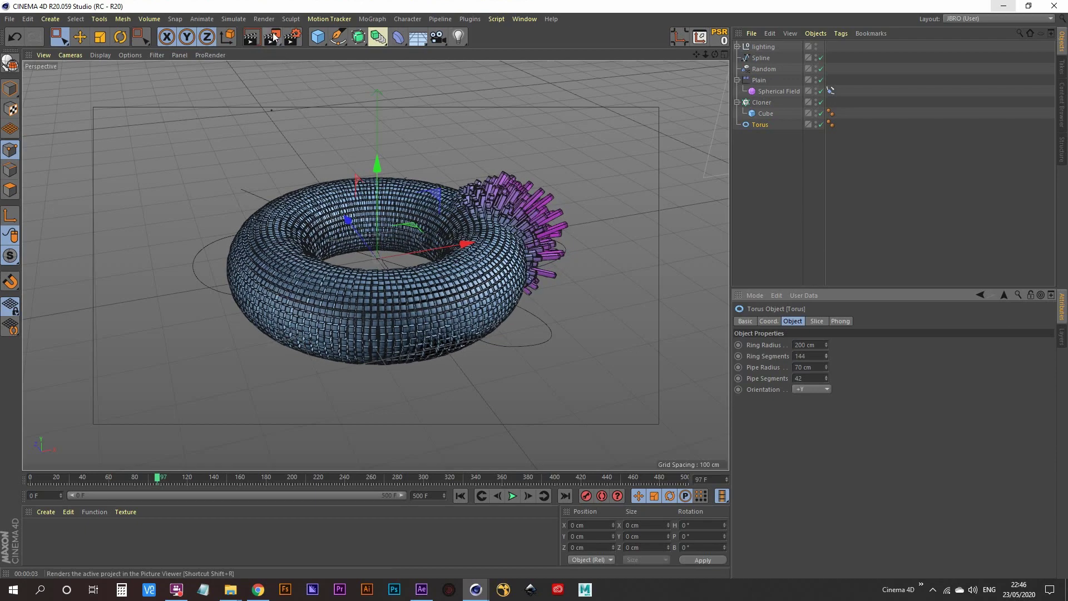
- Render frame 97 with the new torus segments to the Picture Viewer and compare it with the previous render in the history
{"action": "key", "text": "shift+r"}
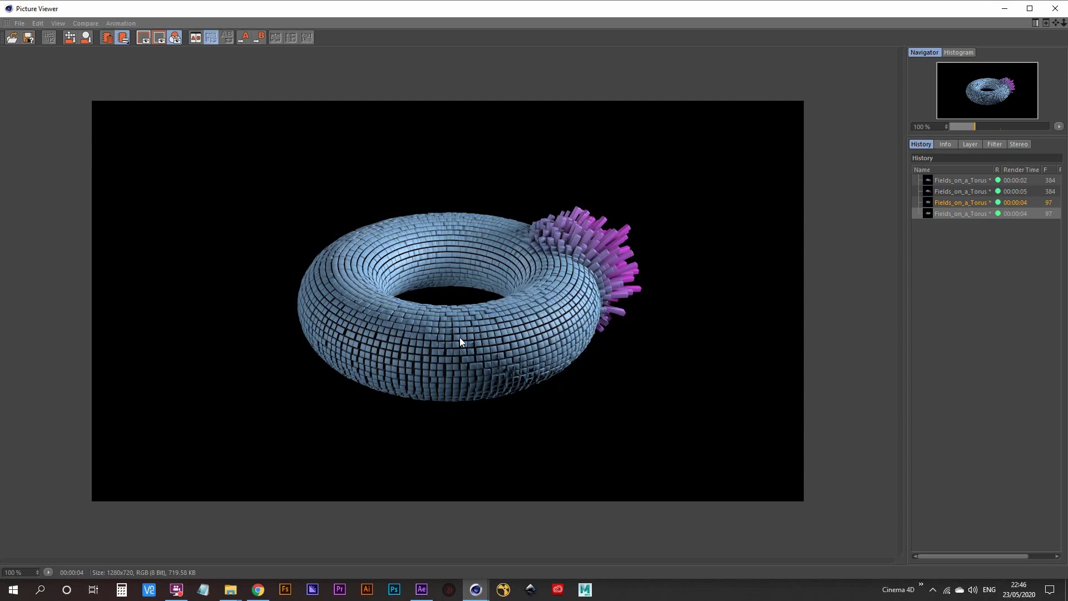
{"action": "left_click", "coordinate": [953, 202]}
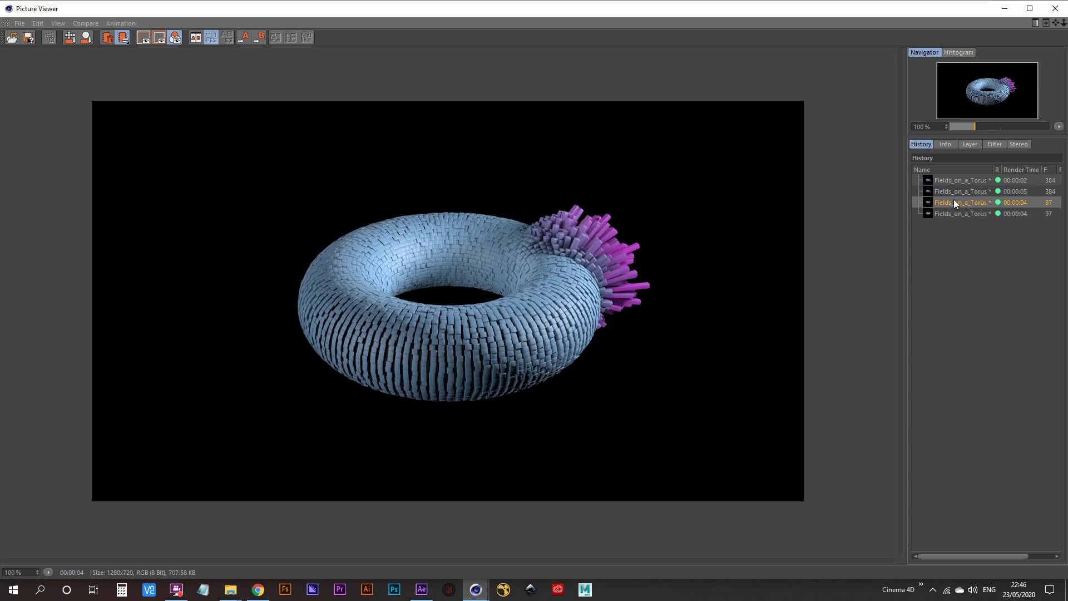
{"action": "key", "text": "Down"}
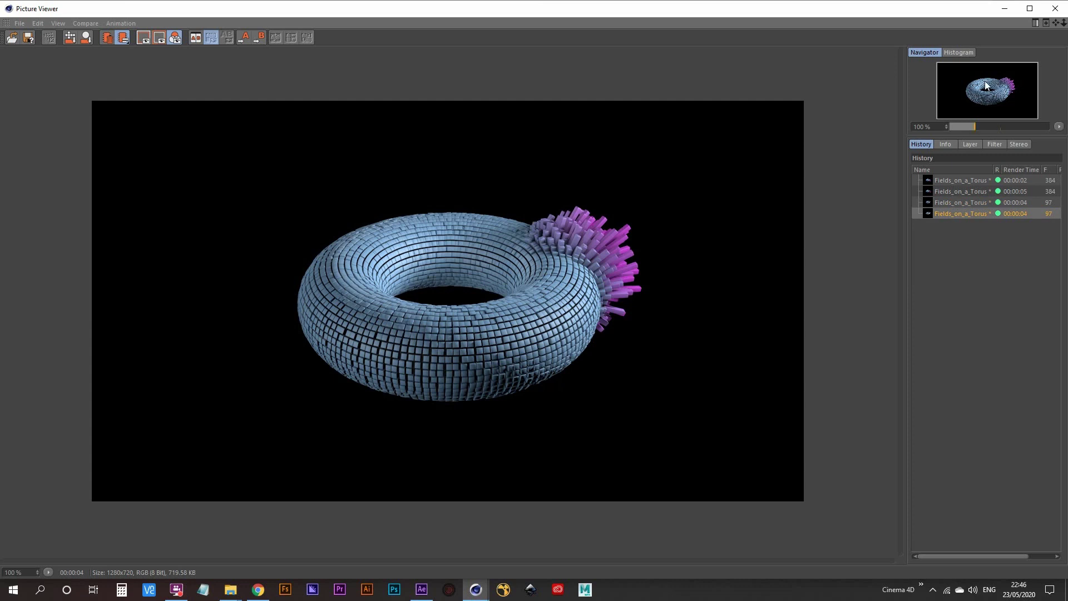
{"action": "left_click", "coordinate": [1005, 9]}
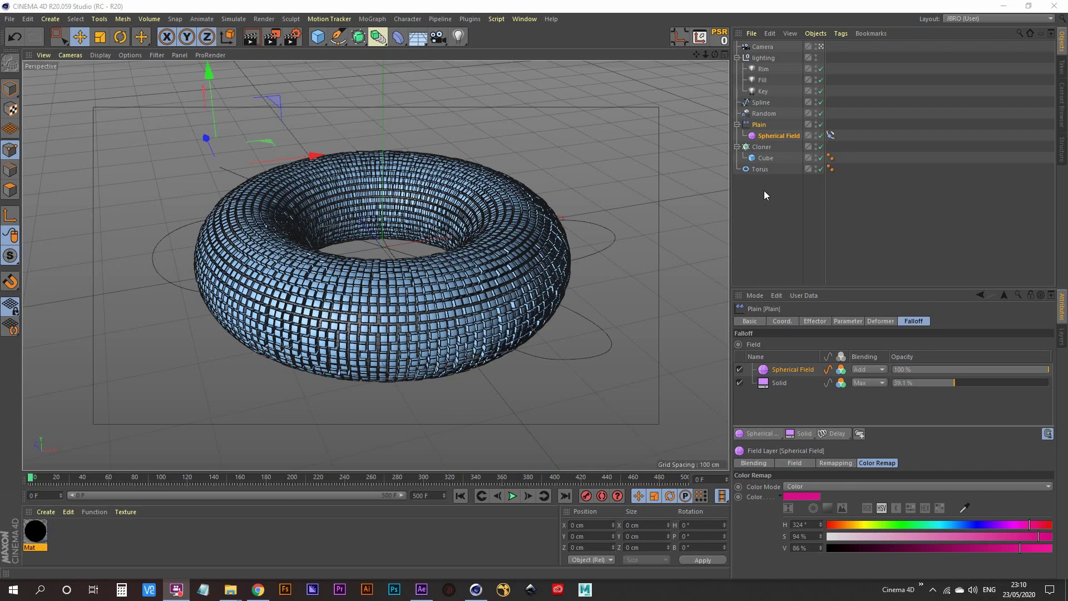
- Add a Delay modifier layer above the Spherical Field in the Plain effector's falloff, with its blending set to Add
{"action": "left_click", "coordinate": [779, 139]}
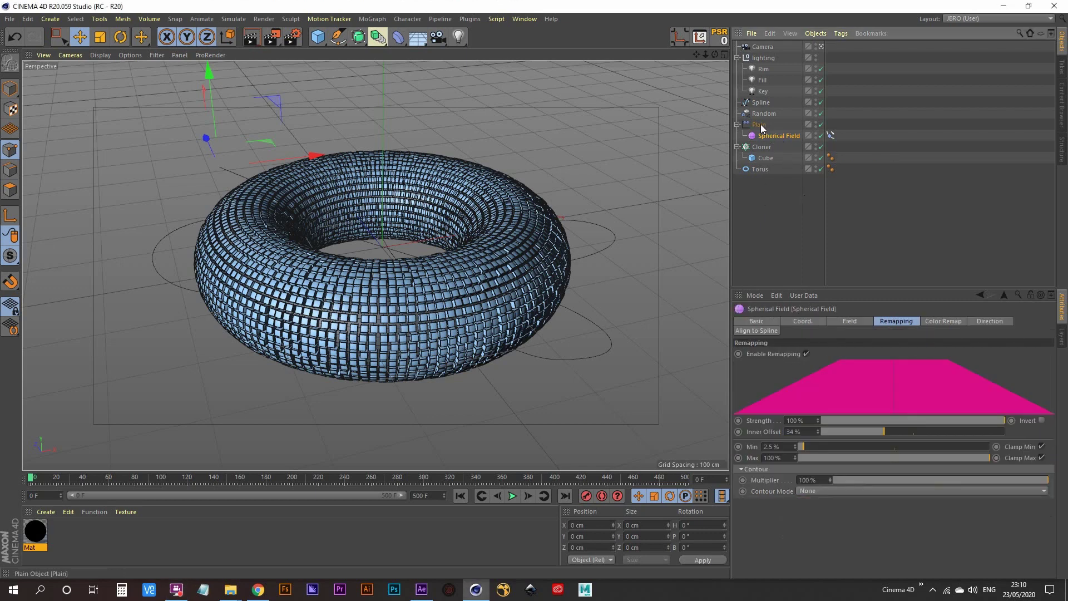
{"action": "left_click", "coordinate": [761, 127]}
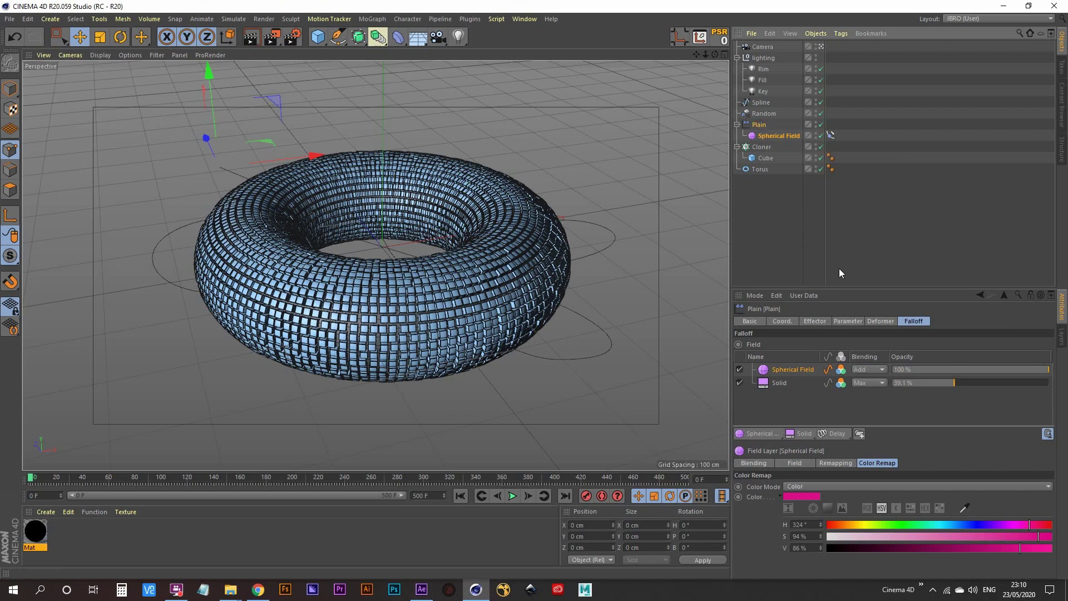
{"action": "left_click", "coordinate": [912, 321]}
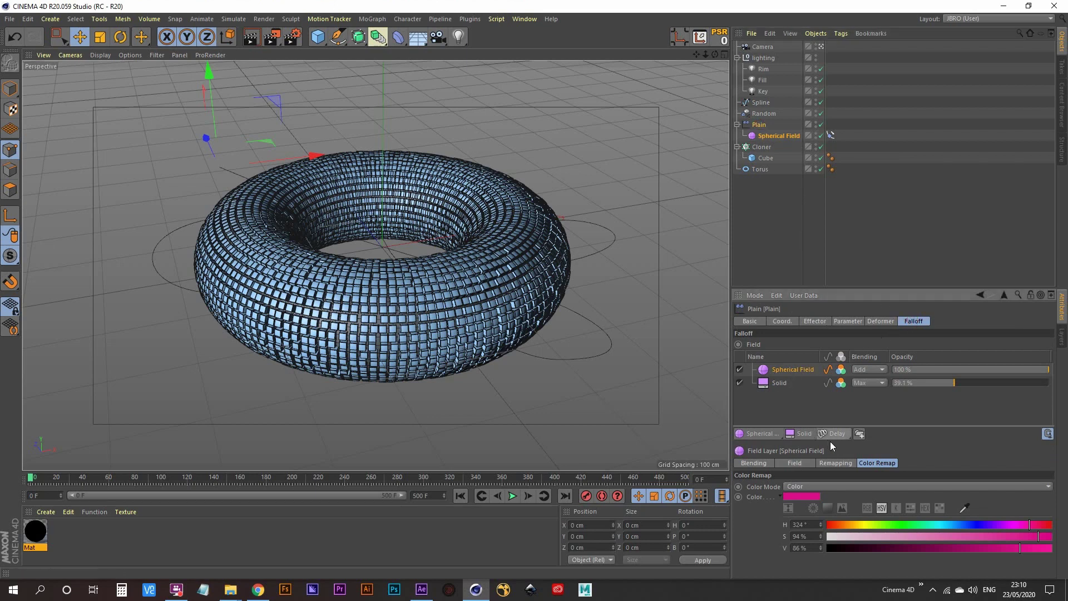
{"action": "left_click", "coordinate": [849, 438]}
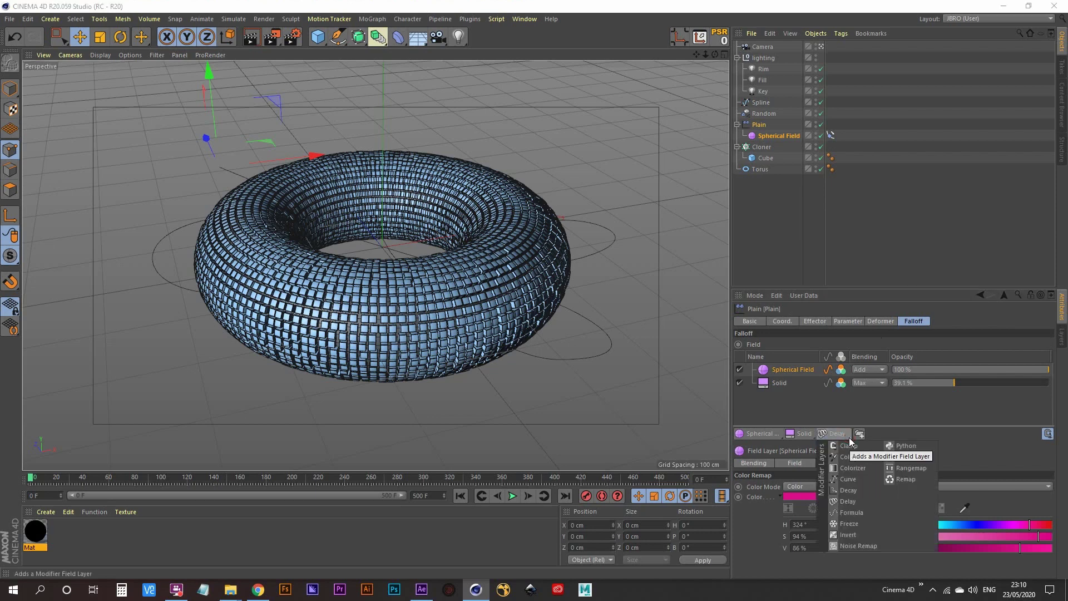
{"action": "left_click", "coordinate": [849, 502]}
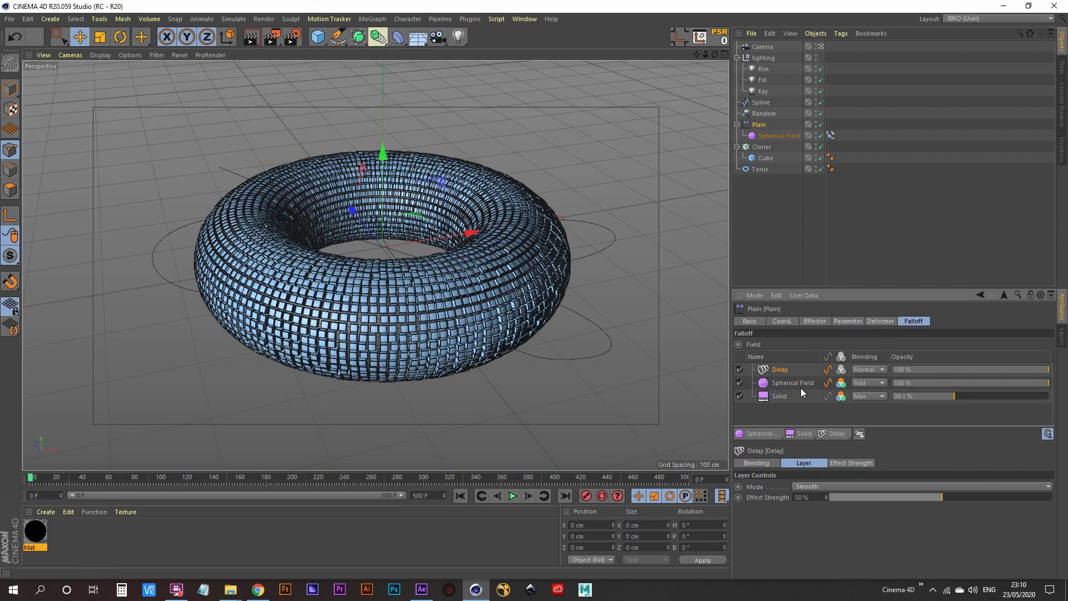
{"action": "left_click", "coordinate": [865, 369]}
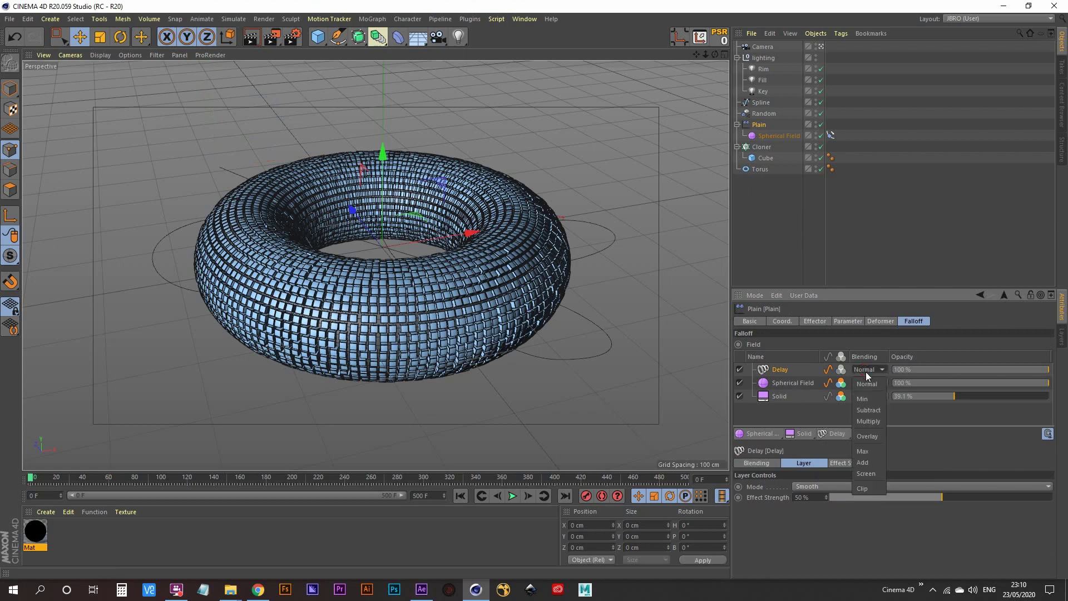
{"action": "left_click", "coordinate": [861, 462]}
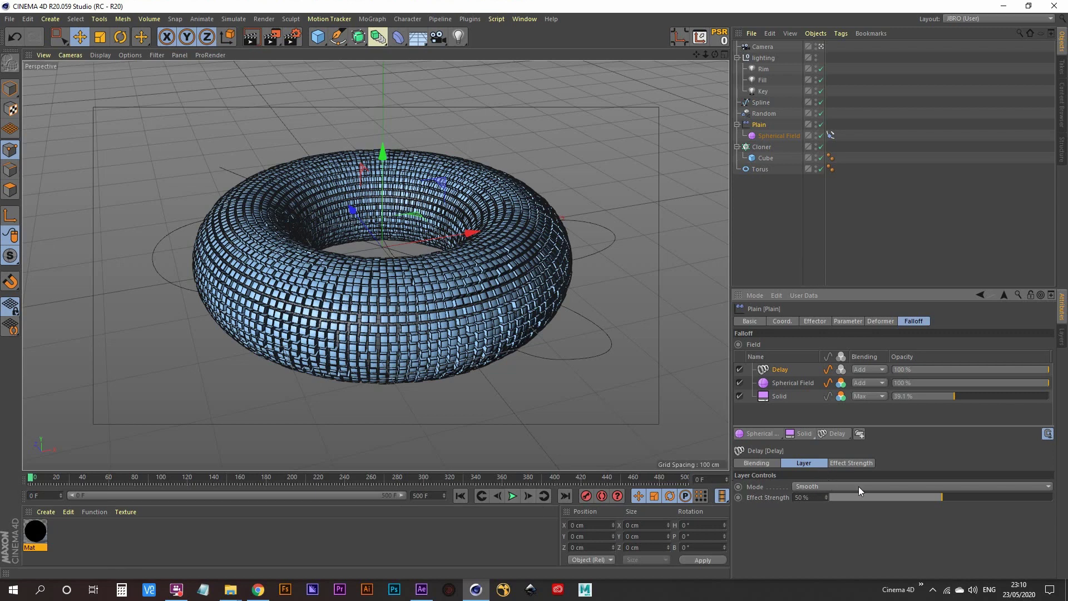
- Set the Delay layer's mode to Spring and play the animation to preview it
{"action": "left_click", "coordinate": [818, 485]}
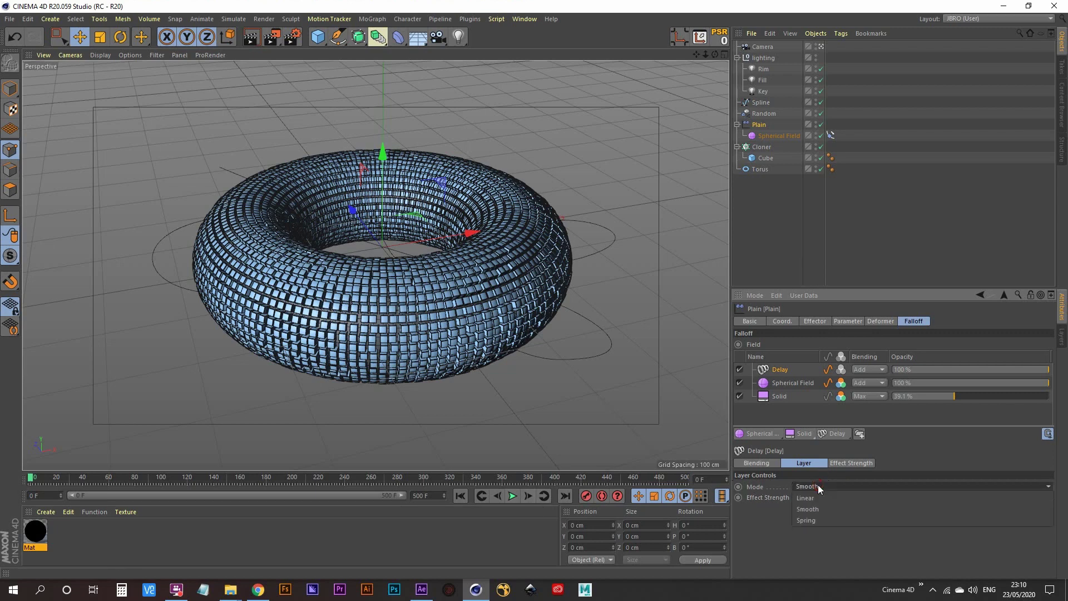
{"action": "left_click", "coordinate": [807, 523]}
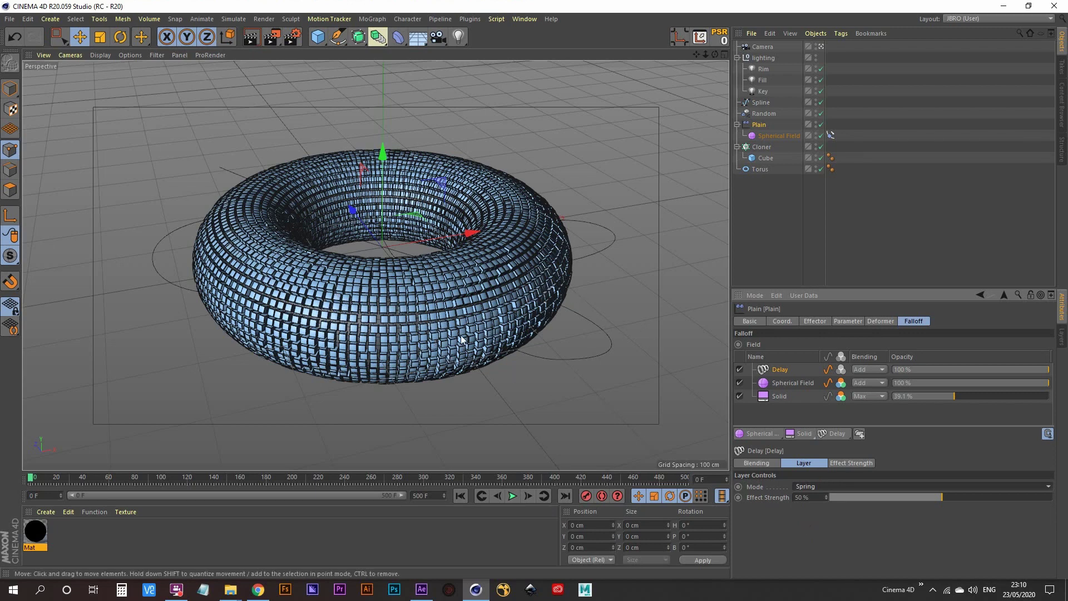
{"action": "left_click", "coordinate": [513, 495]}
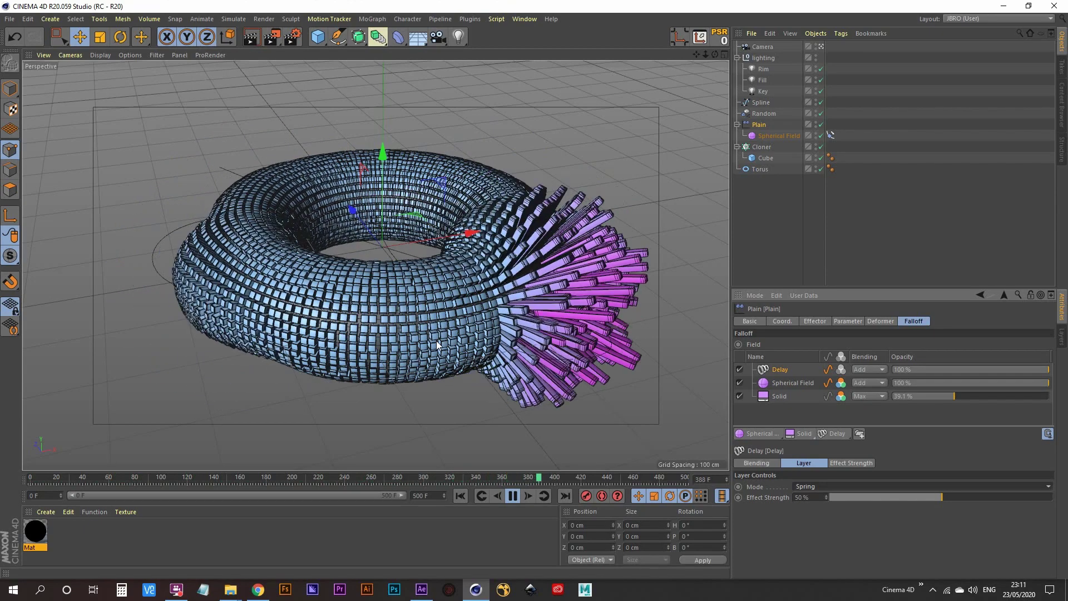
{"action": "left_click", "coordinate": [513, 496]}
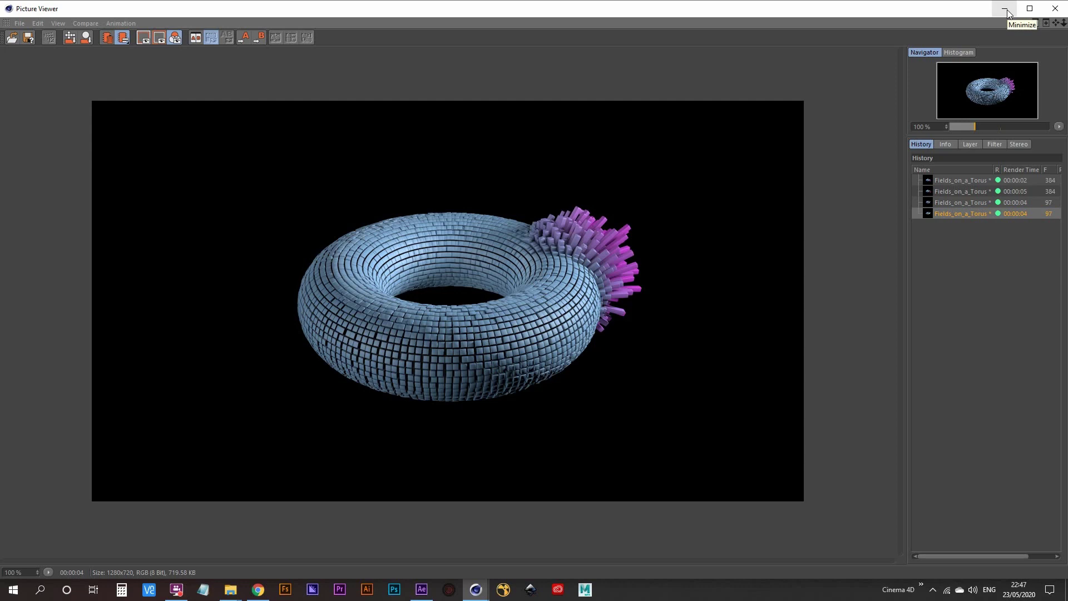
- Go to frame 500 and reframe the perspective view so the torus sits larger and centered in the render area
{"action": "left_click", "coordinate": [1008, 13]}
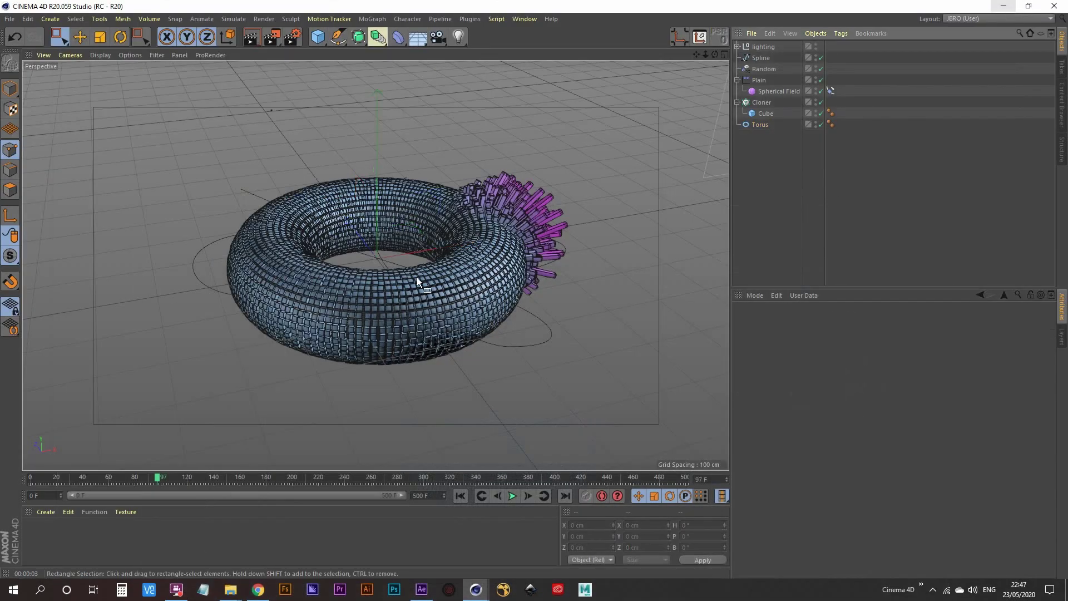
{"action": "mouse_move", "coordinate": [410, 272]}
{"action": "left_mouse_down", "text": "alt"}
{"action": "mouse_move", "coordinate": [423, 258]}
{"action": "mouse_move", "coordinate": [405, 263]}
{"action": "left_mouse_up", "text": "alt"}
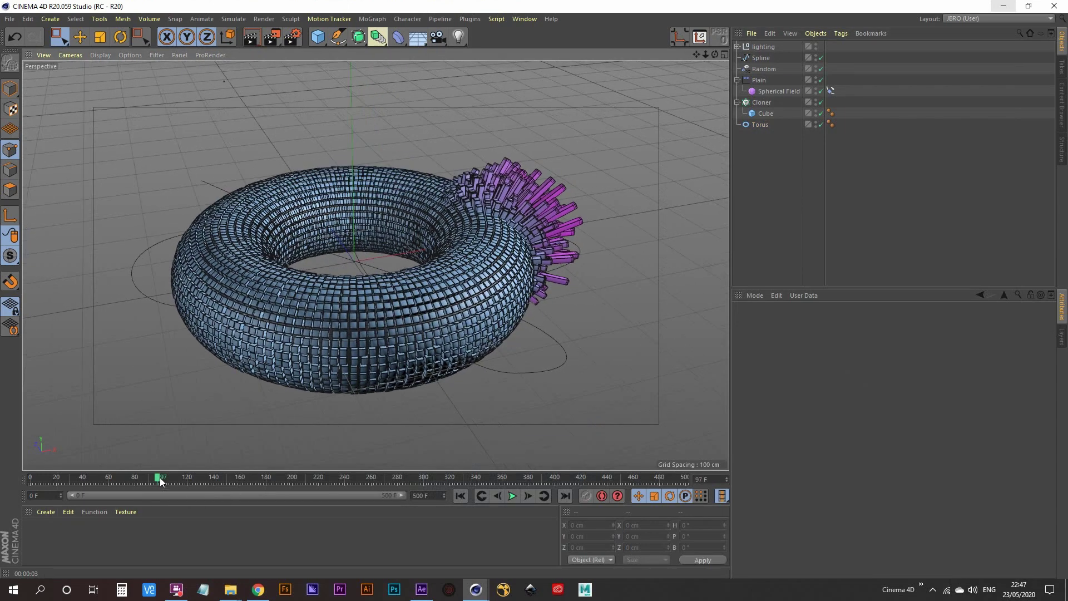
{"action": "left_click_drag", "start_coordinate": [159, 477], "coordinate": [719, 452]}
{"action": "middle_click_drag", "start_coordinate": [374, 259], "coordinate": [401, 253], "text": "alt"}
{"action": "right_click_drag", "start_coordinate": [401, 252], "coordinate": [404, 245], "text": "alt"}
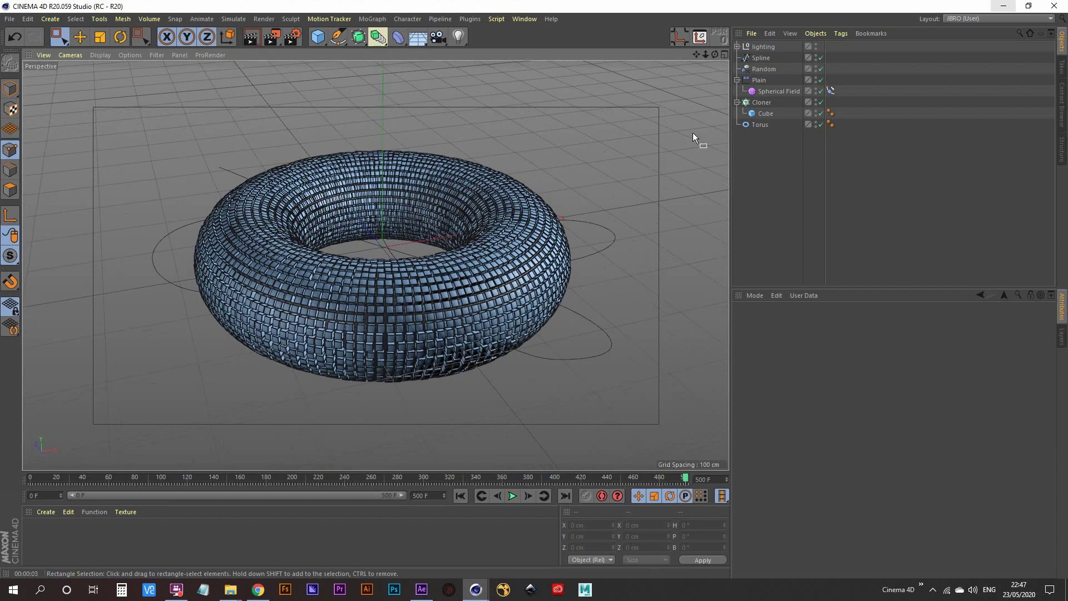
- Rotate the lighting null around its vertical axis in the top view, and refine the rotation in the perspective view
{"action": "left_click", "coordinate": [765, 46]}
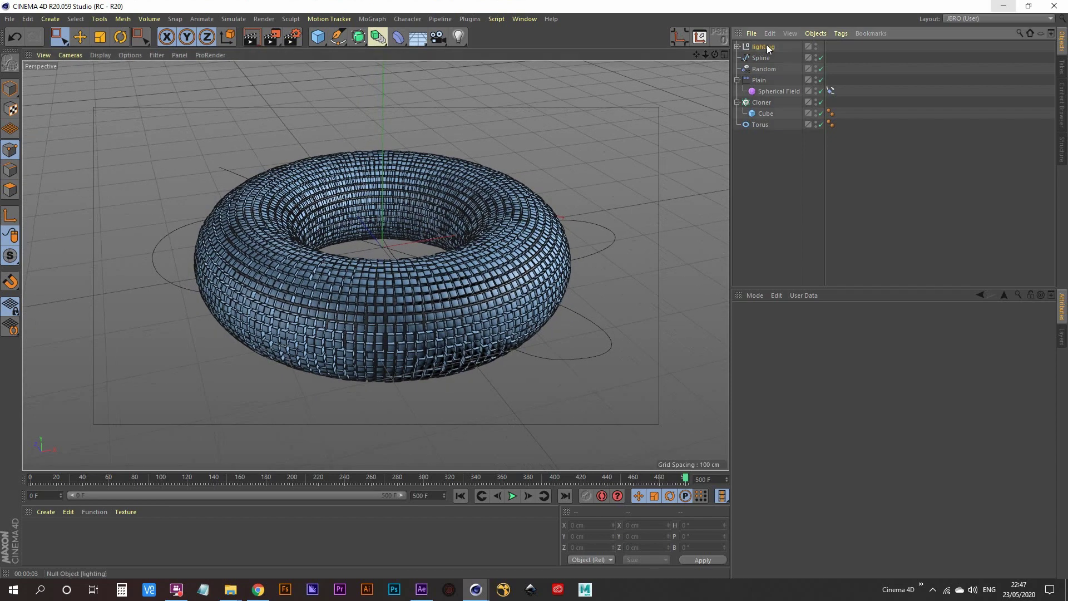
{"action": "left_click", "coordinate": [737, 47]}
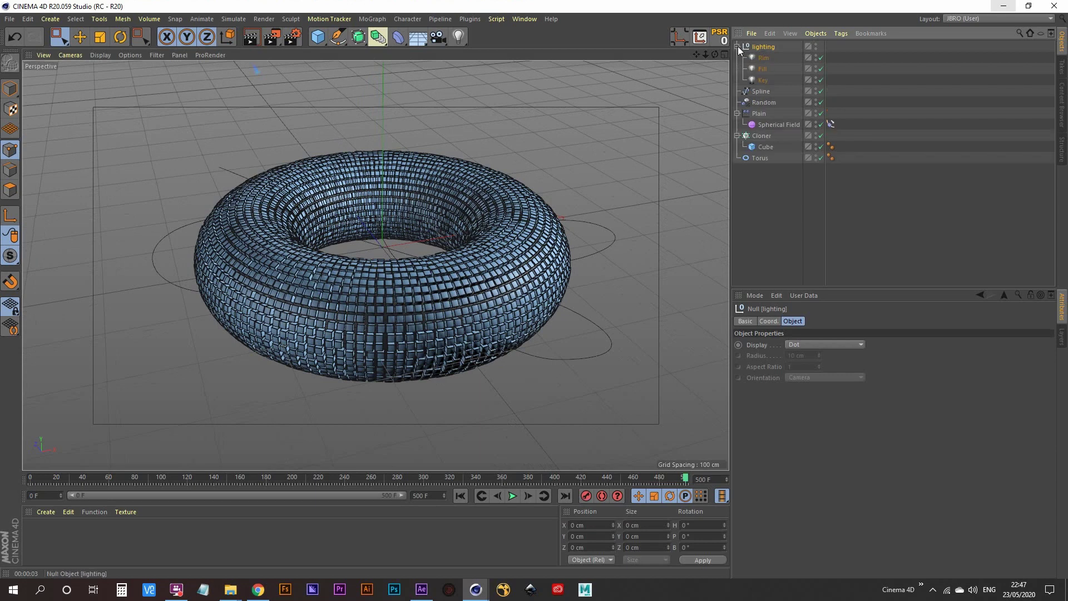
{"action": "left_click", "coordinate": [737, 47]}
{"action": "middle_click", "coordinate": [590, 203]}
{"action": "middle_click", "coordinate": [562, 165]}
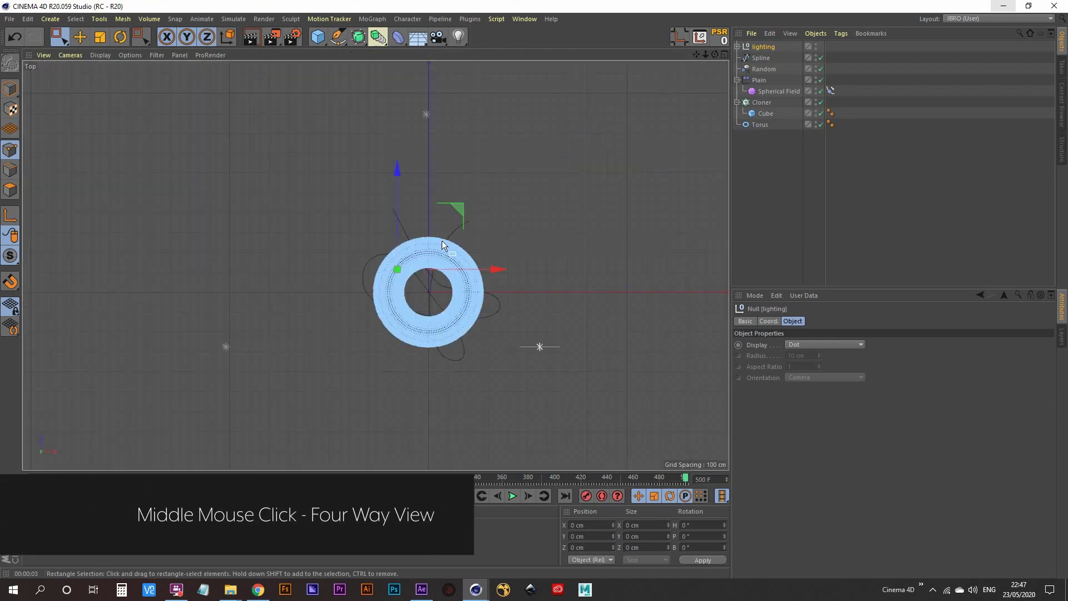
{"action": "middle_click_drag", "start_coordinate": [457, 326], "coordinate": [463, 303], "text": "alt"}
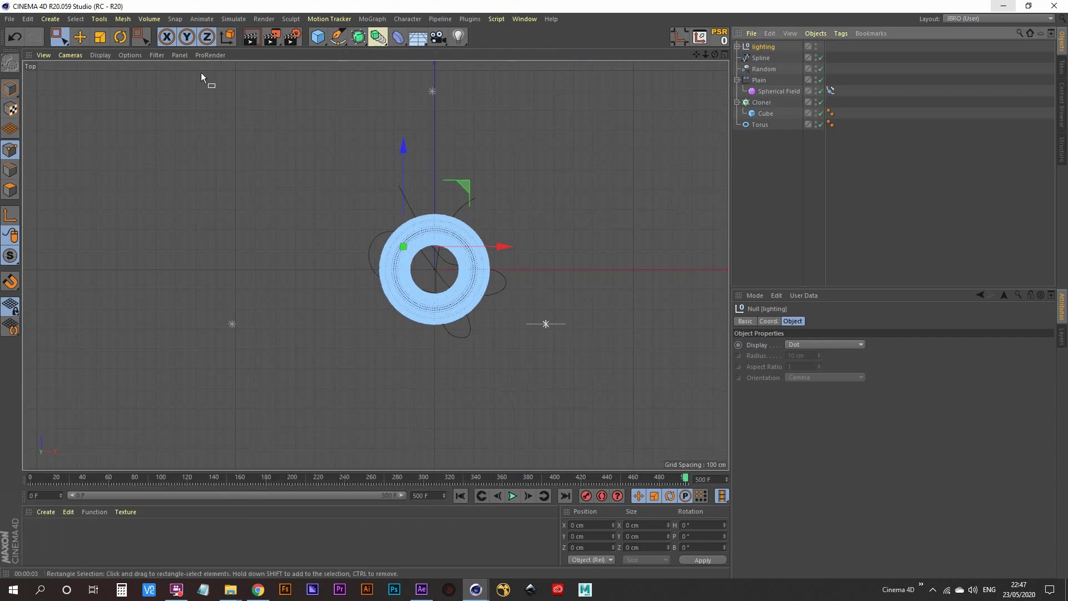
{"action": "left_click", "coordinate": [120, 37]}
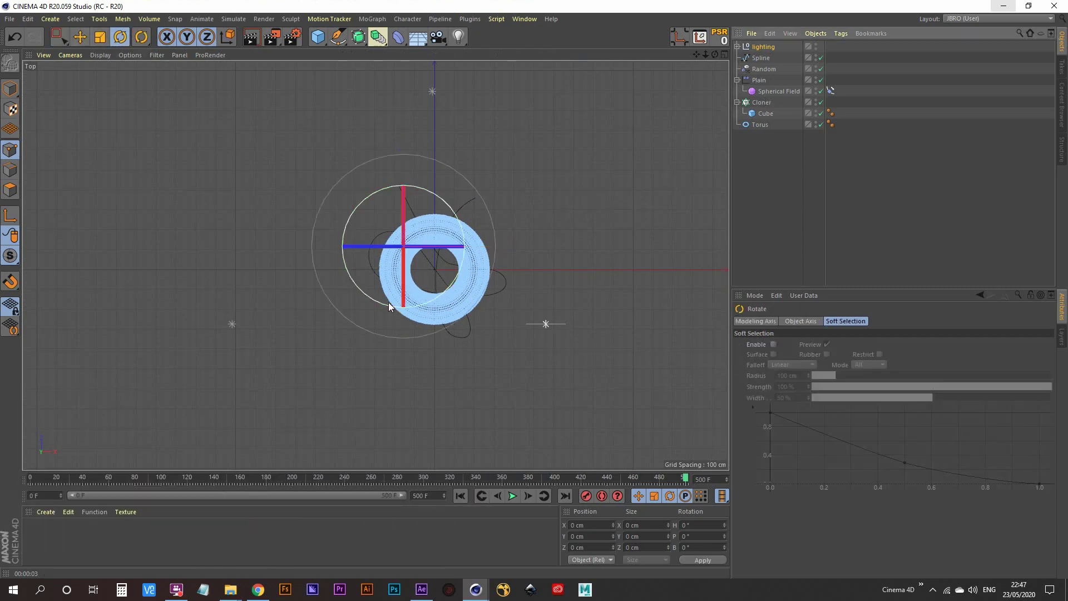
{"action": "left_click_drag", "start_coordinate": [389, 302], "coordinate": [347, 259]}
{"action": "middle_click", "coordinate": [442, 298]}
{"action": "middle_click", "coordinate": [135, 136]}
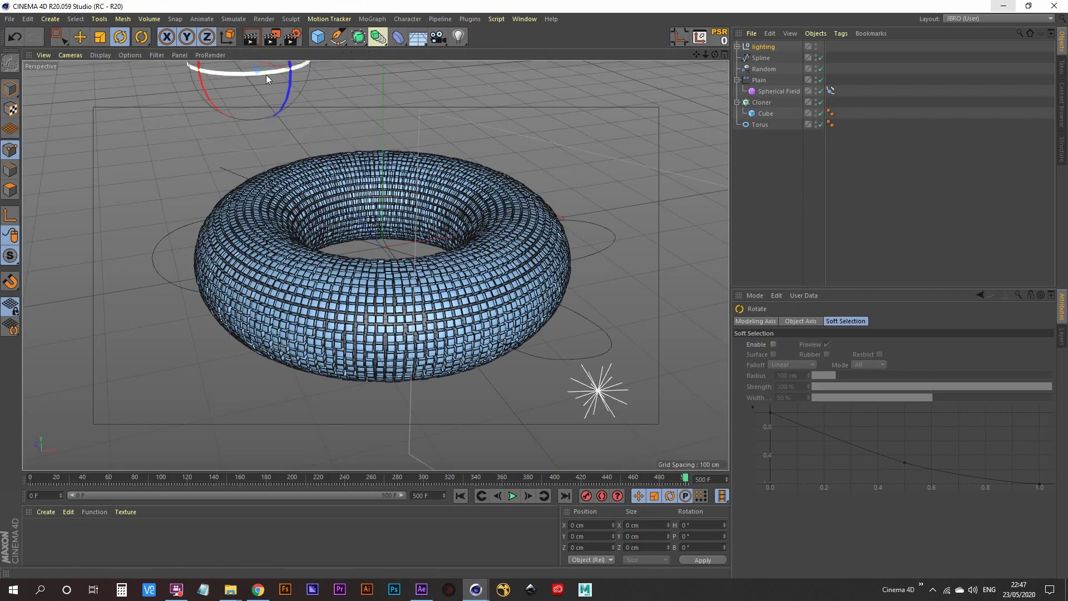
{"action": "mouse_move", "coordinate": [265, 74]}
{"action": "left_mouse_down"}
{"action": "mouse_move", "coordinate": [334, 66]}
{"action": "mouse_move", "coordinate": [212, 64]}
{"action": "mouse_move", "coordinate": [334, 66]}
{"action": "mouse_move", "coordinate": [267, 79]}
{"action": "left_mouse_up"}
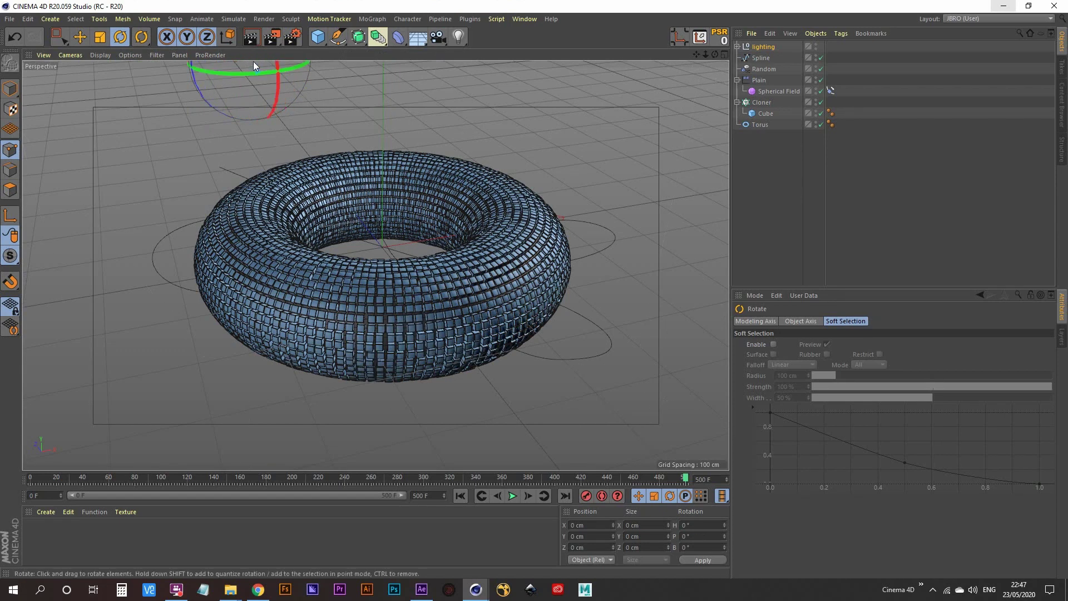
- Render frame 500 to the Picture Viewer and compare its lighting with the previous frame 97 render in the history
{"action": "key", "text": "shift+r"}
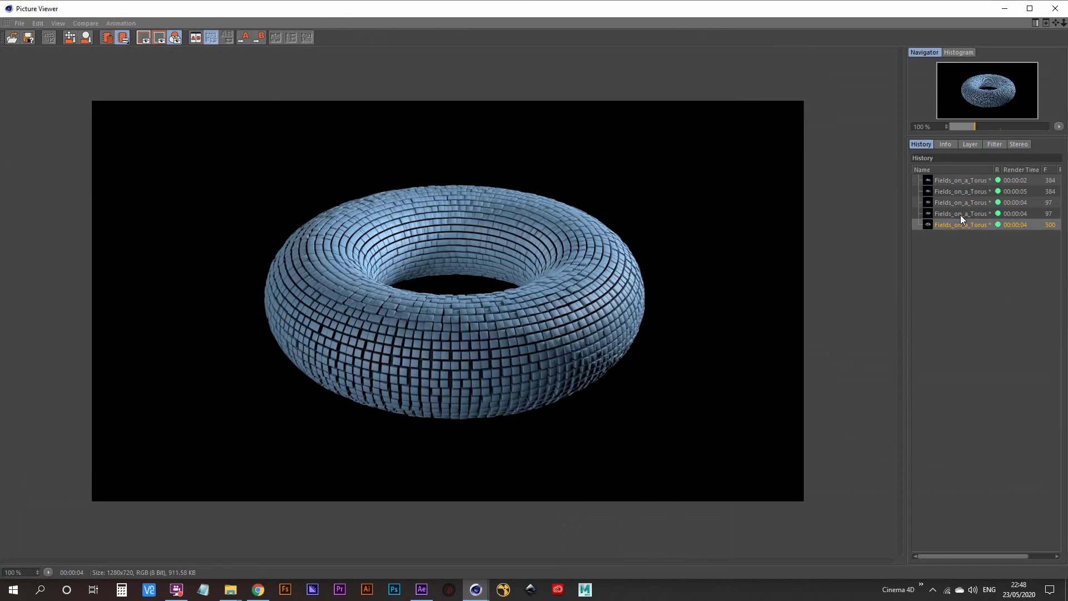
{"action": "key", "text": "Up"}
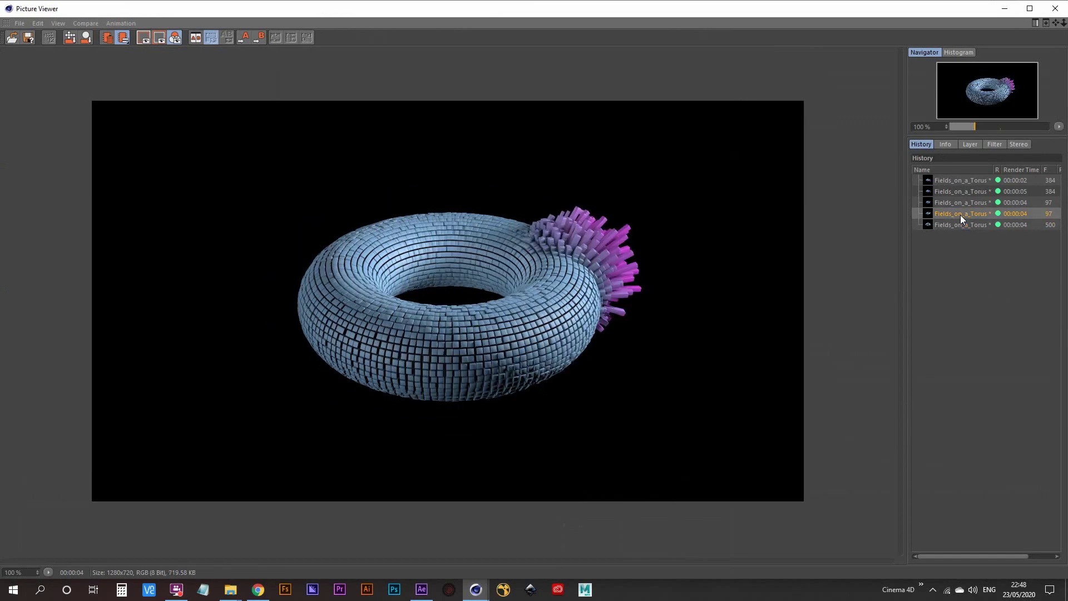
{"action": "key", "text": "Down"}
{"action": "key", "text": "Up"}
{"action": "key", "text": "Down"}
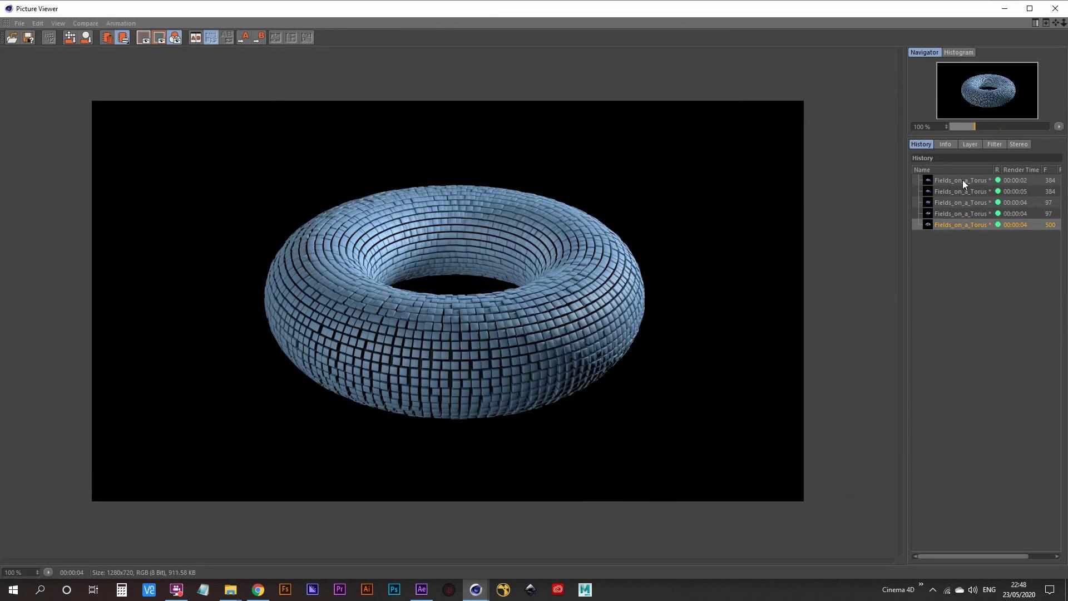
{"action": "left_click", "coordinate": [1004, 8]}
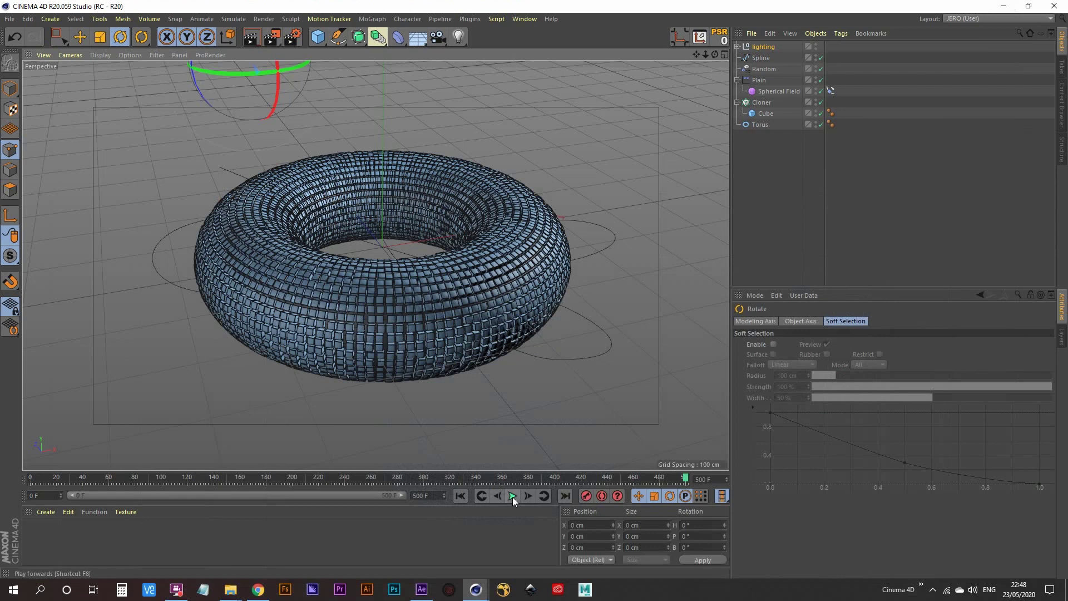
- Go to frame 232 and rotate the lighting null about 100° around its vertical axis
{"action": "mouse_move", "coordinate": [686, 479]}
{"action": "left_mouse_down"}
{"action": "mouse_move", "coordinate": [362, 468]}
{"action": "mouse_move", "coordinate": [519, 457]}
{"action": "mouse_move", "coordinate": [334, 456]}
{"action": "left_mouse_up"}
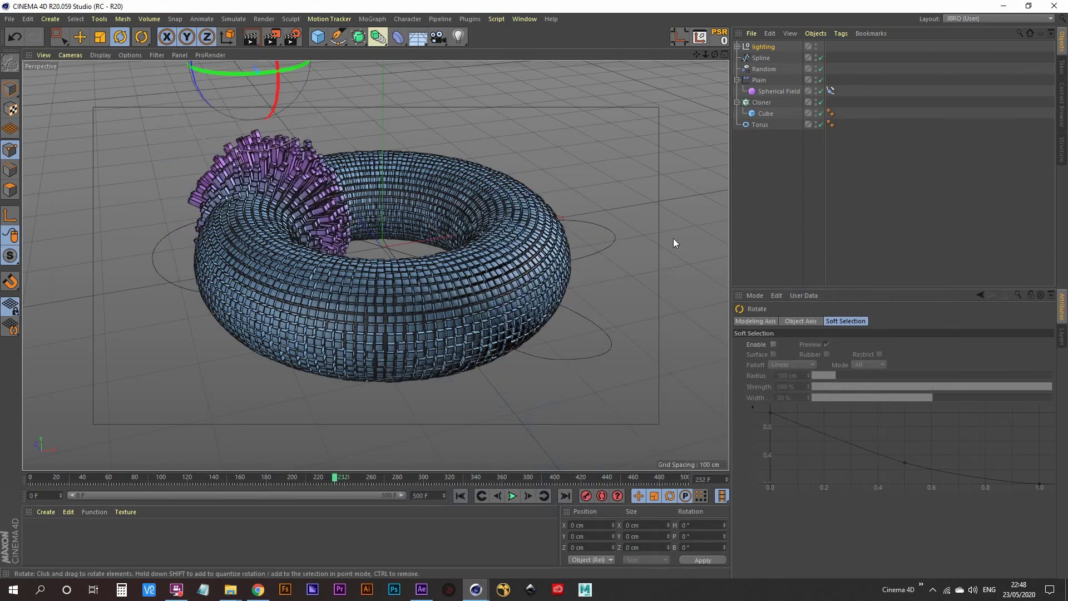
{"action": "left_click", "coordinate": [768, 184]}
{"action": "left_click", "coordinate": [768, 46]}
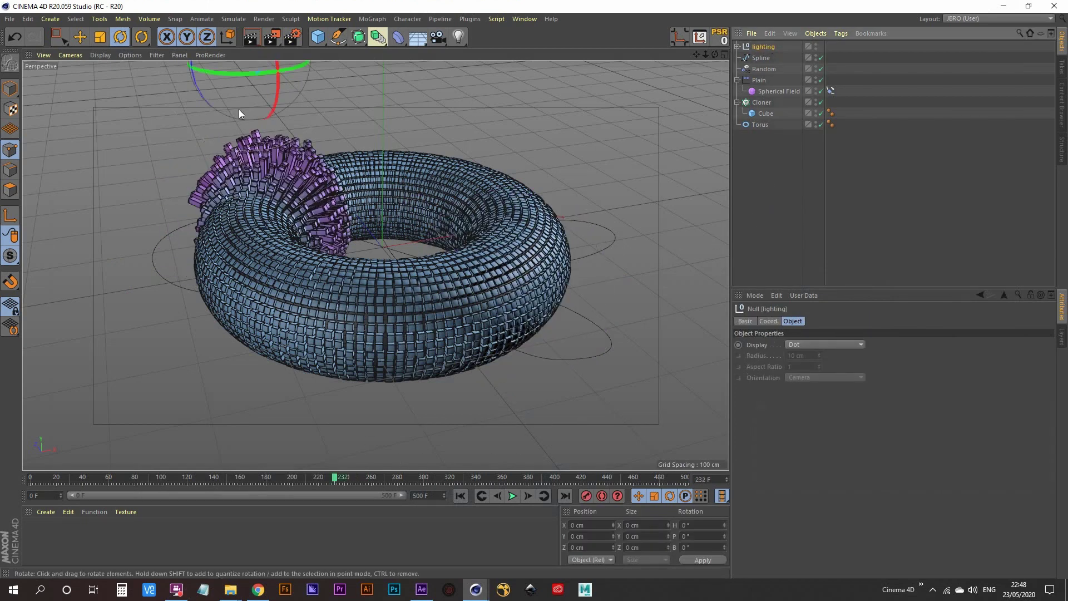
{"action": "left_click_drag", "start_coordinate": [230, 75], "coordinate": [325, 60]}
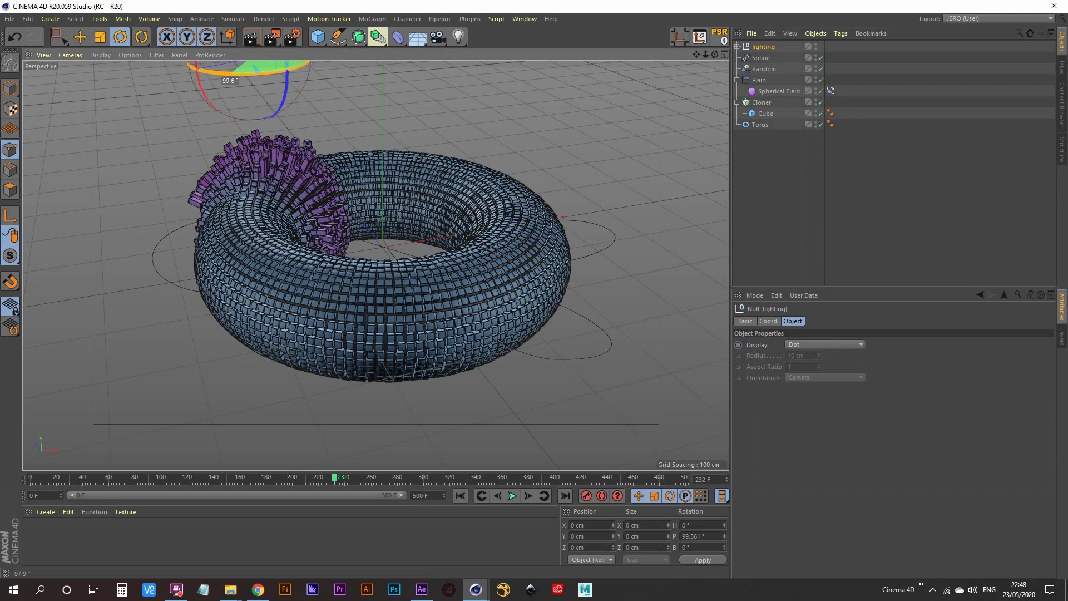
- Render frame 232 to the Picture Viewer to check the lighting, and expand the lighting null's hierarchy
{"action": "left_click", "coordinate": [273, 37]}
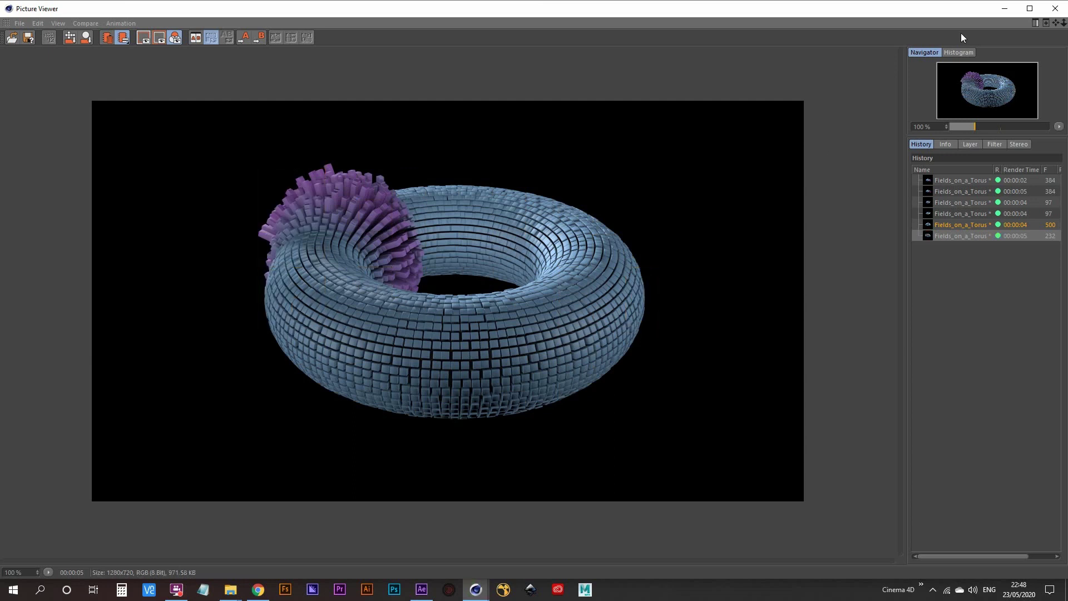
{"action": "left_click", "coordinate": [1003, 9]}
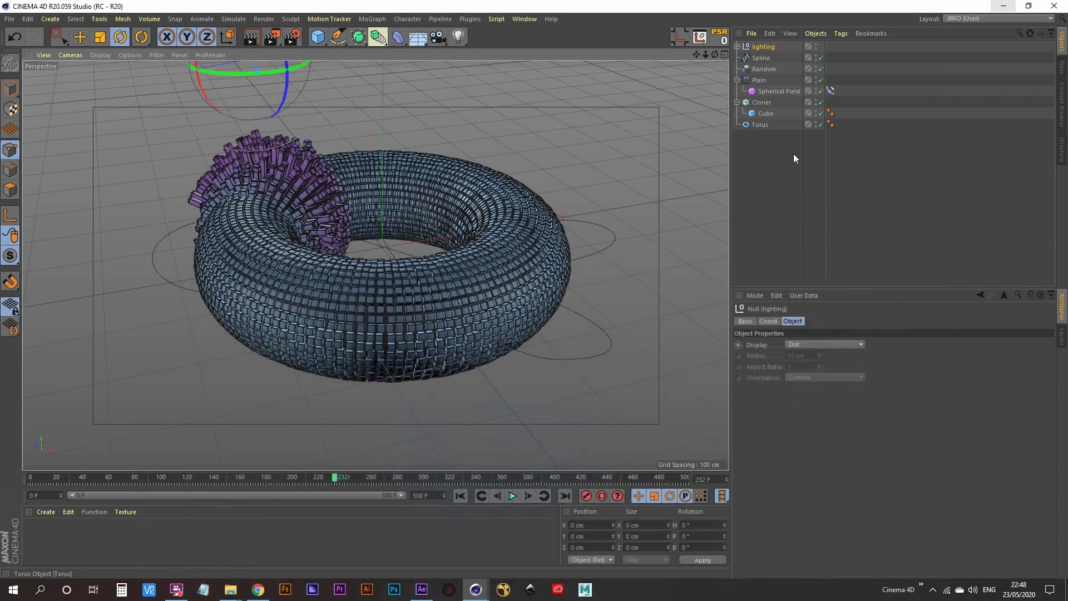
{"action": "left_click", "coordinate": [738, 47]}
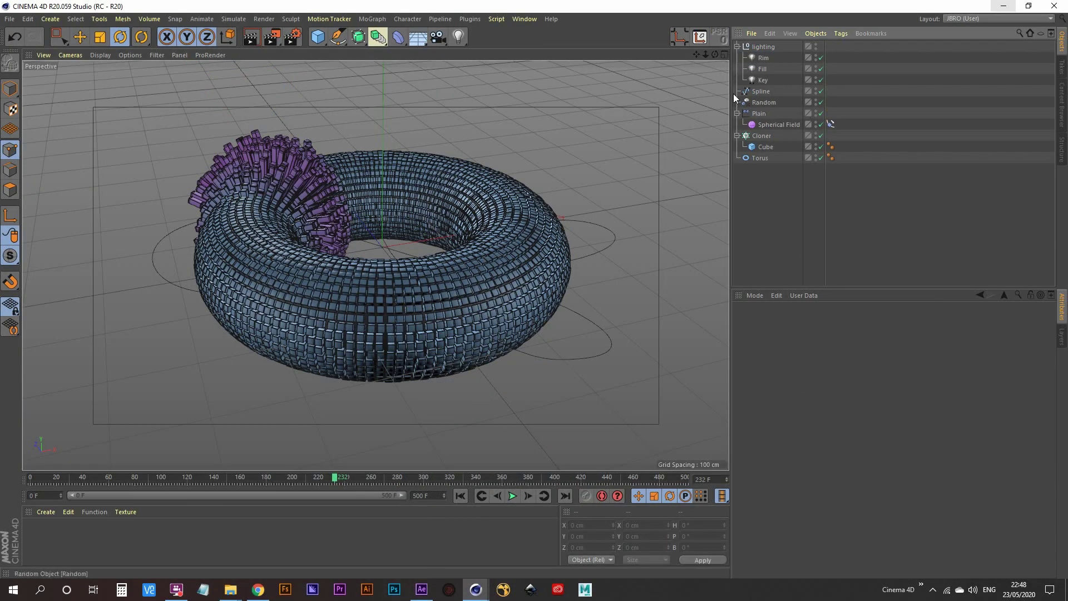
- Add a camera from the current perspective, make it the active view camera, and bring its full view cone into the top view
{"action": "left_click", "coordinate": [436, 37]}
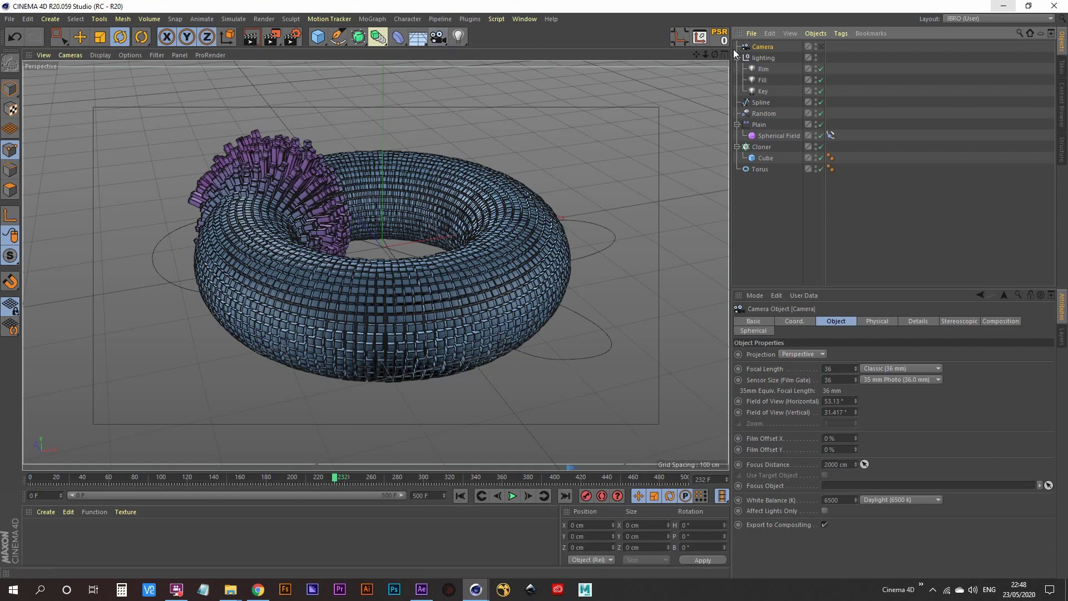
{"action": "left_click", "coordinate": [820, 47]}
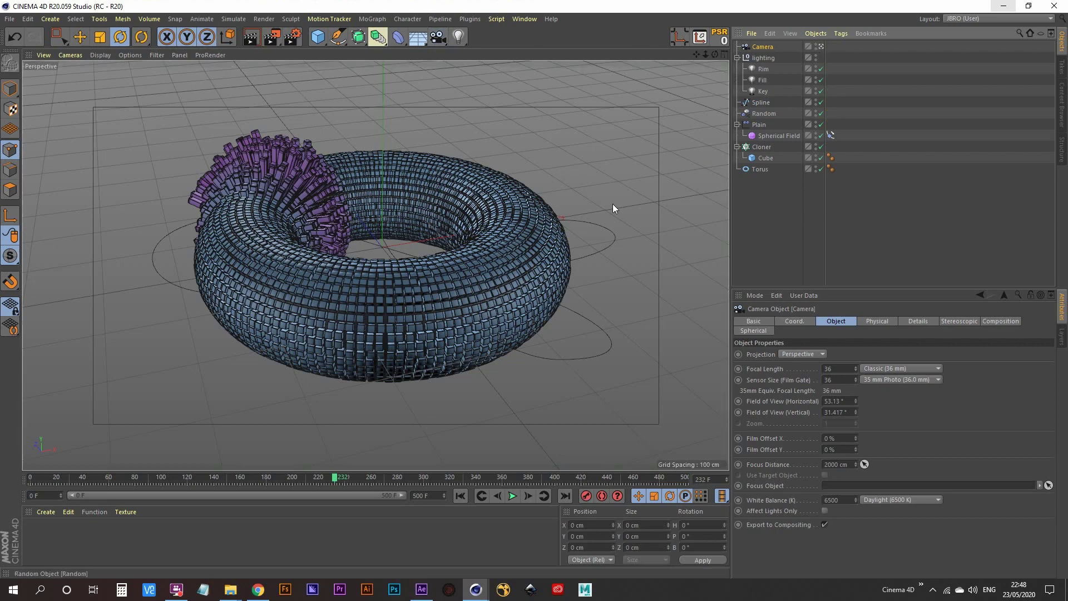
{"action": "middle_click", "coordinate": [467, 248]}
{"action": "middle_click", "coordinate": [527, 188]}
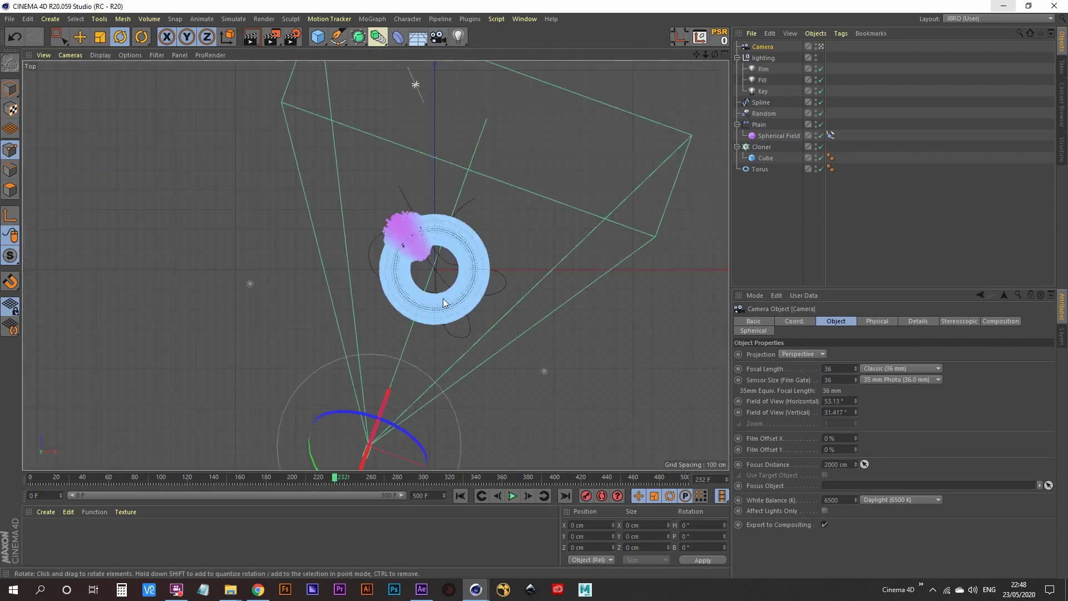
{"action": "scroll", "coordinate": [432, 312], "scroll_direction": "down", "scroll_amount": 3}
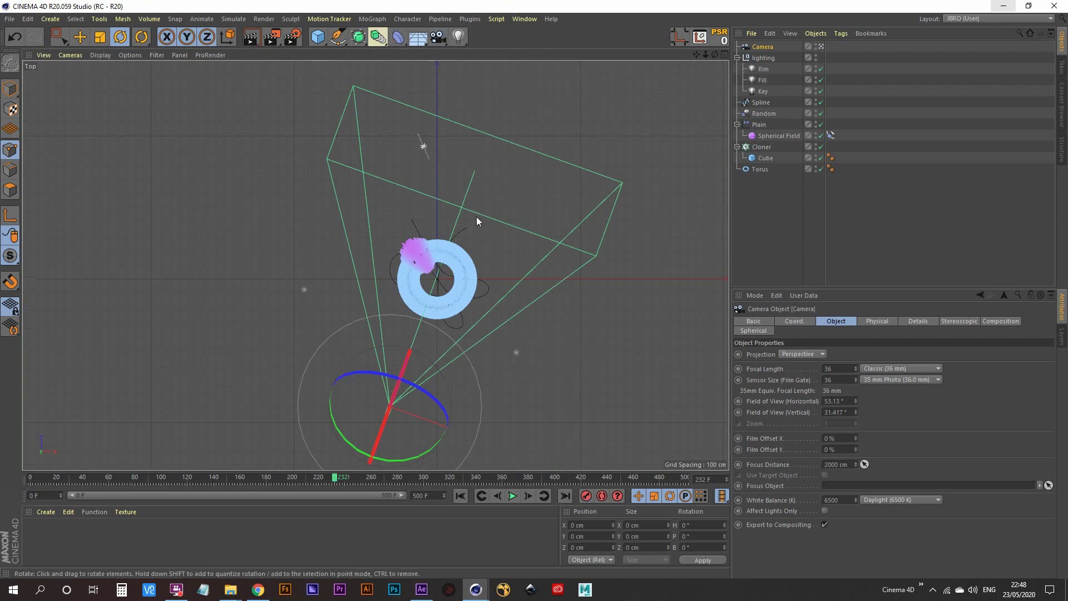
- Identify the Key and Fill lights in the top view, and rotate the lighting null so the Key light sits near the camera
{"action": "left_click", "coordinate": [763, 57]}
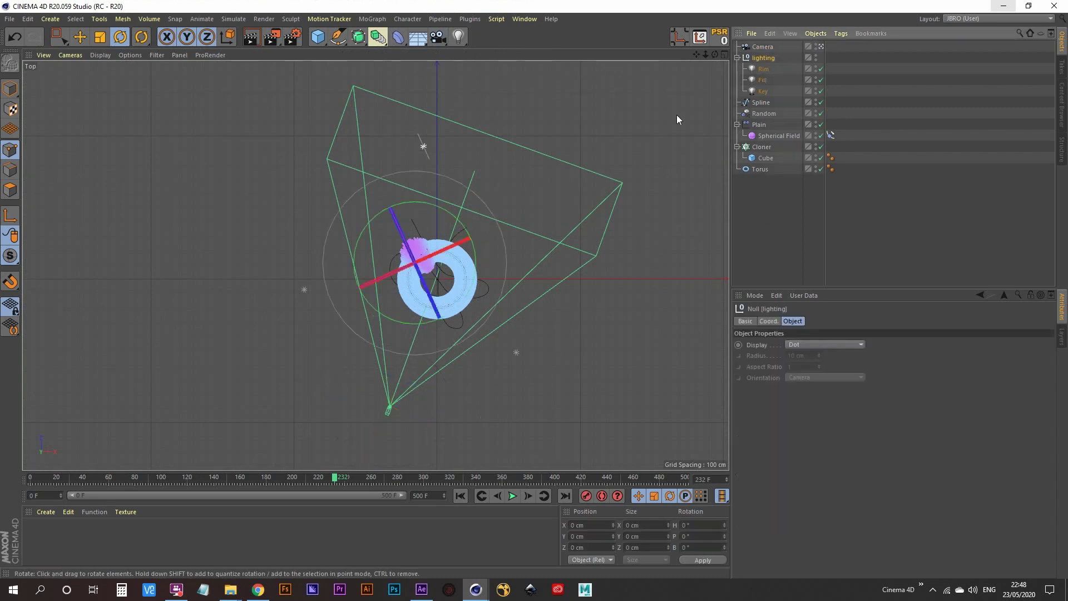
{"action": "left_click", "coordinate": [762, 90]}
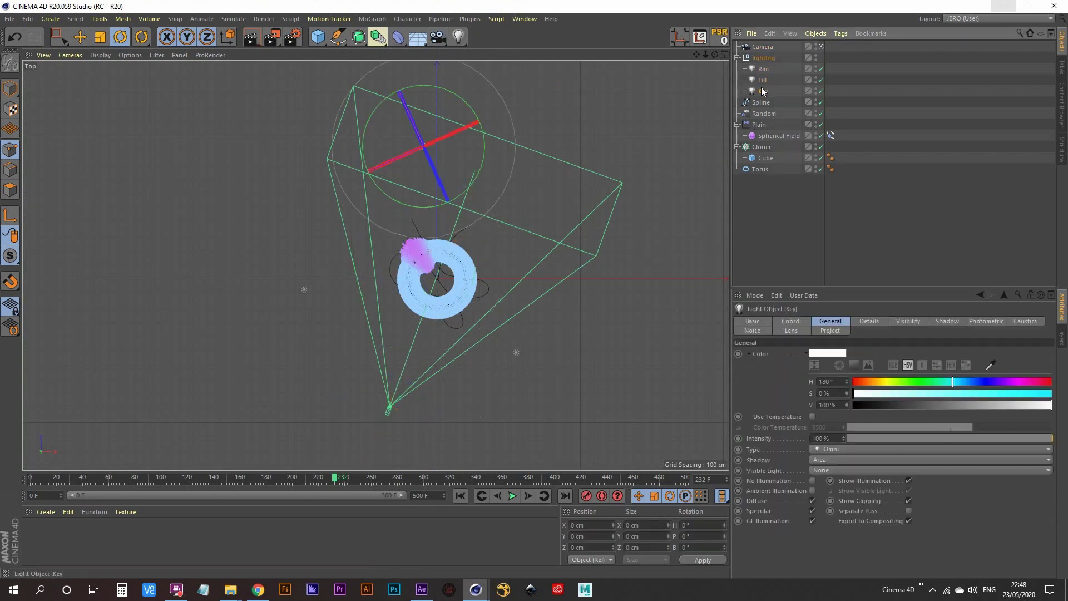
{"action": "left_click", "coordinate": [759, 177]}
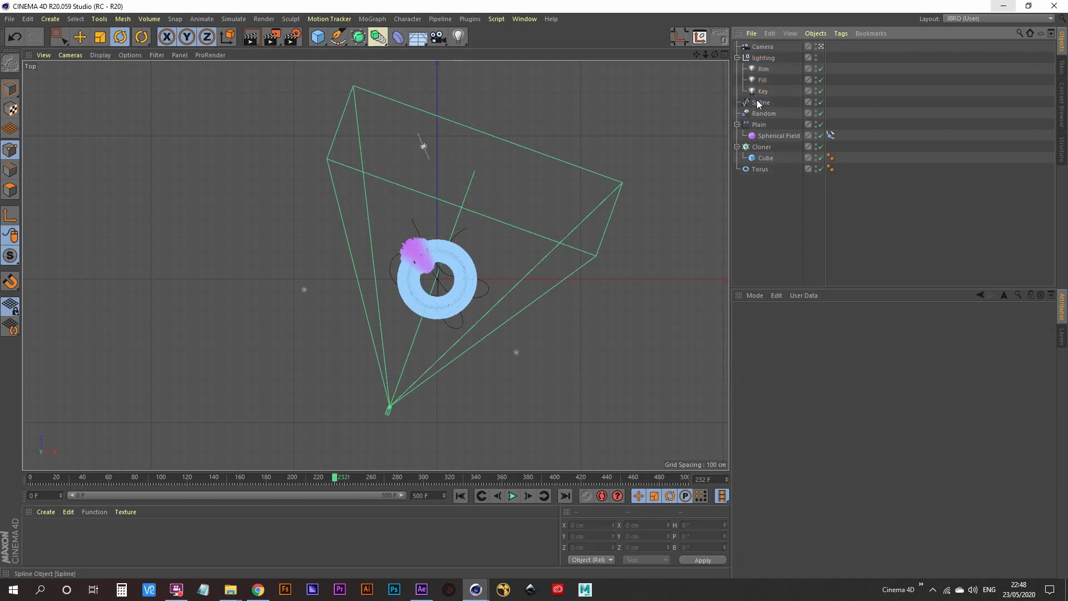
{"action": "left_click", "coordinate": [765, 82]}
{"action": "left_click", "coordinate": [755, 178]}
{"action": "left_click", "coordinate": [763, 57]}
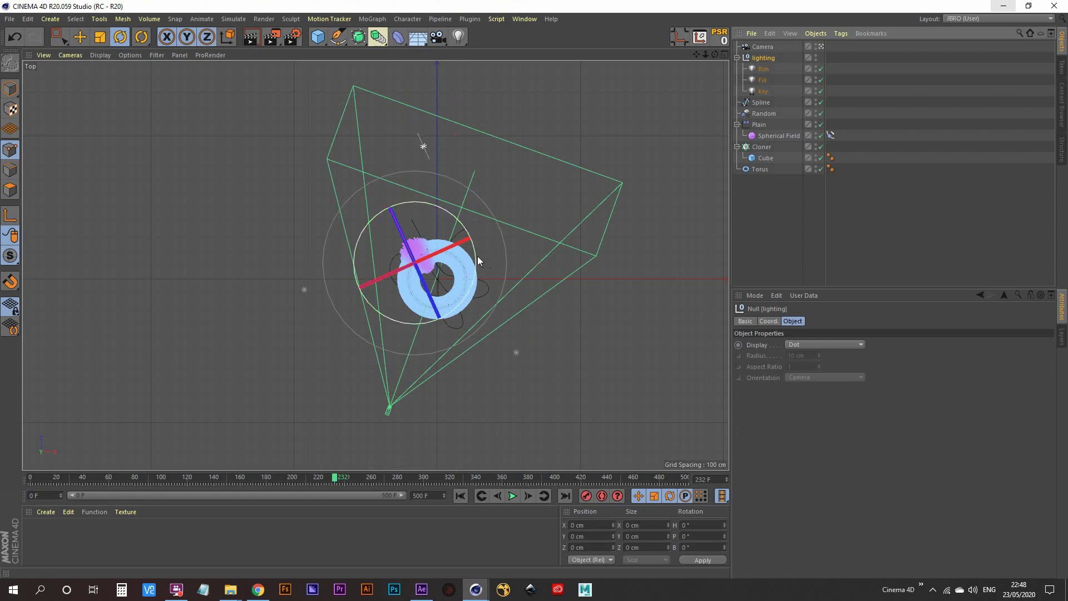
{"action": "left_click_drag", "start_coordinate": [480, 259], "coordinate": [328, 218]}
{"action": "left_click", "coordinate": [761, 219]}
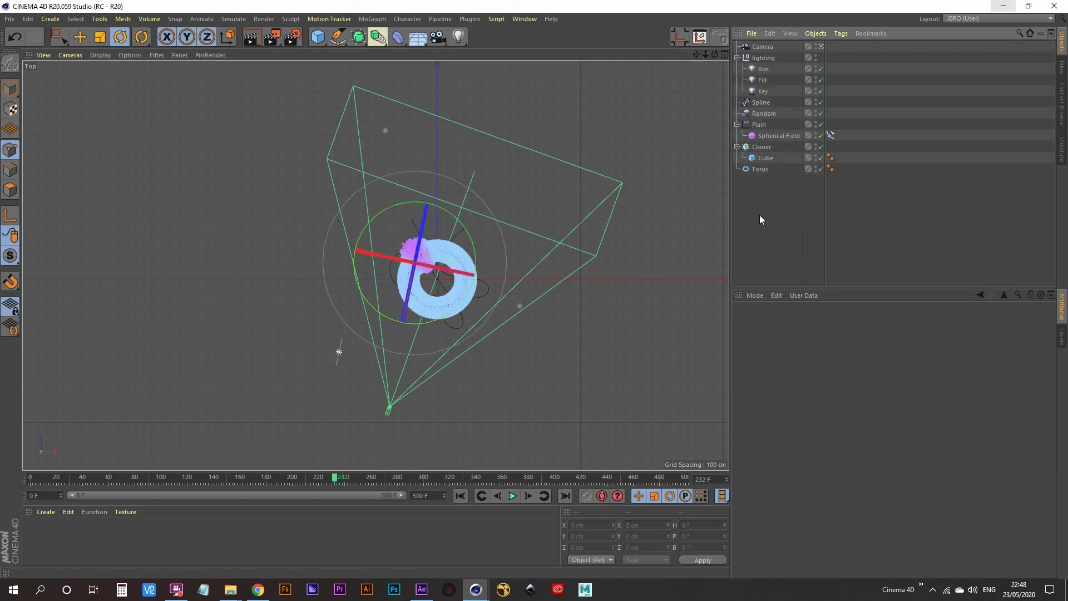
- Move the Rim light farther away from the torus in the top view and set its intensity to 20%
{"action": "left_click", "coordinate": [762, 81]}
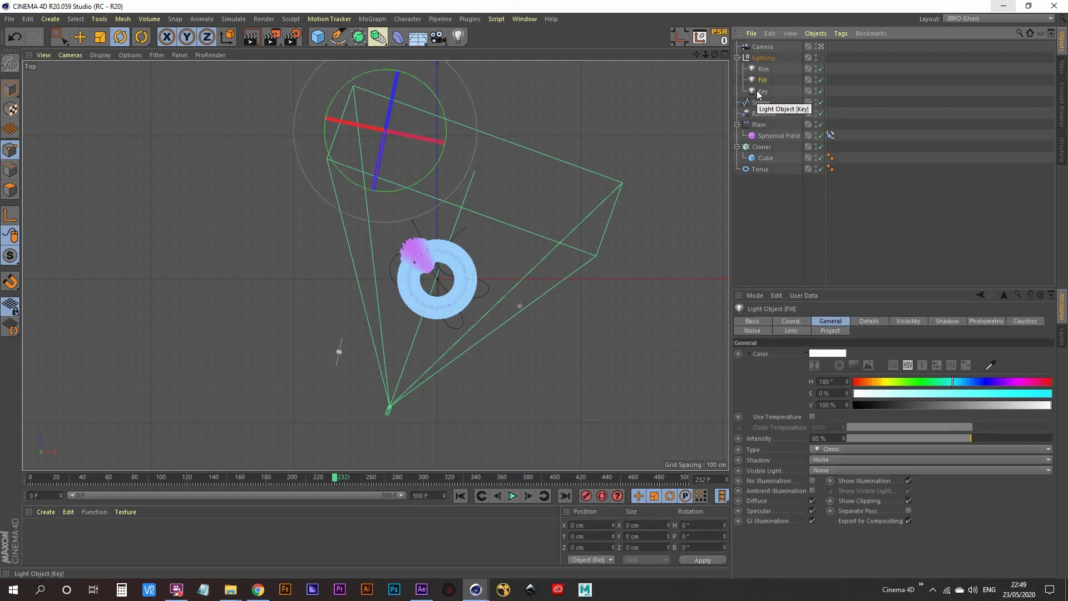
{"action": "left_click", "coordinate": [763, 92]}
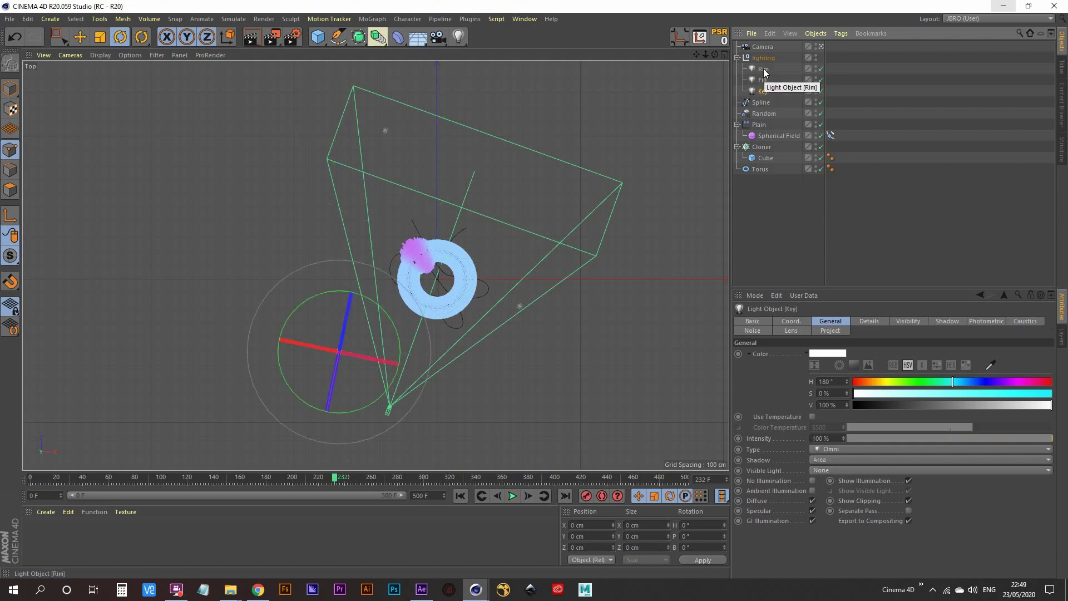
{"action": "left_click", "coordinate": [763, 69]}
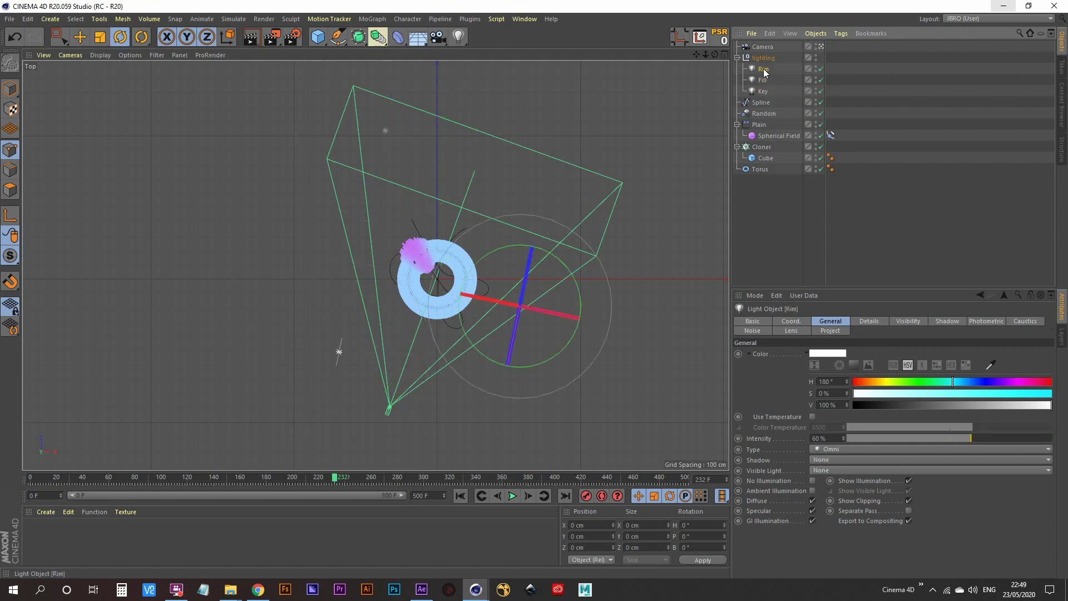
{"action": "left_click", "coordinate": [79, 37]}
{"action": "left_click_drag", "start_coordinate": [616, 327], "coordinate": [704, 345]}
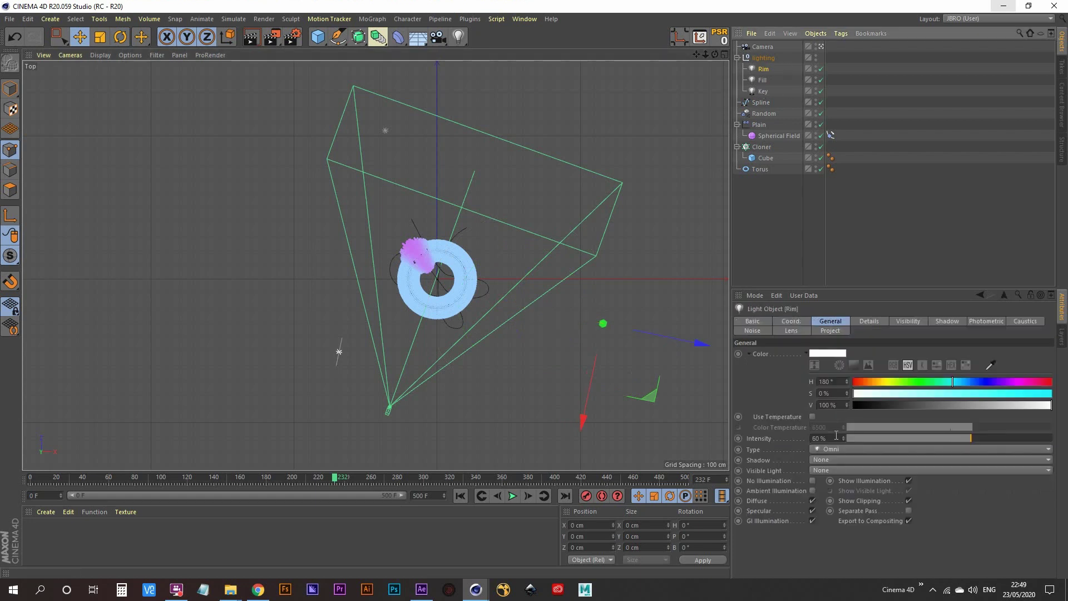
{"action": "left_click", "coordinate": [822, 439]}
{"action": "type", "text": "20"}
{"action": "key", "text": "Return"}
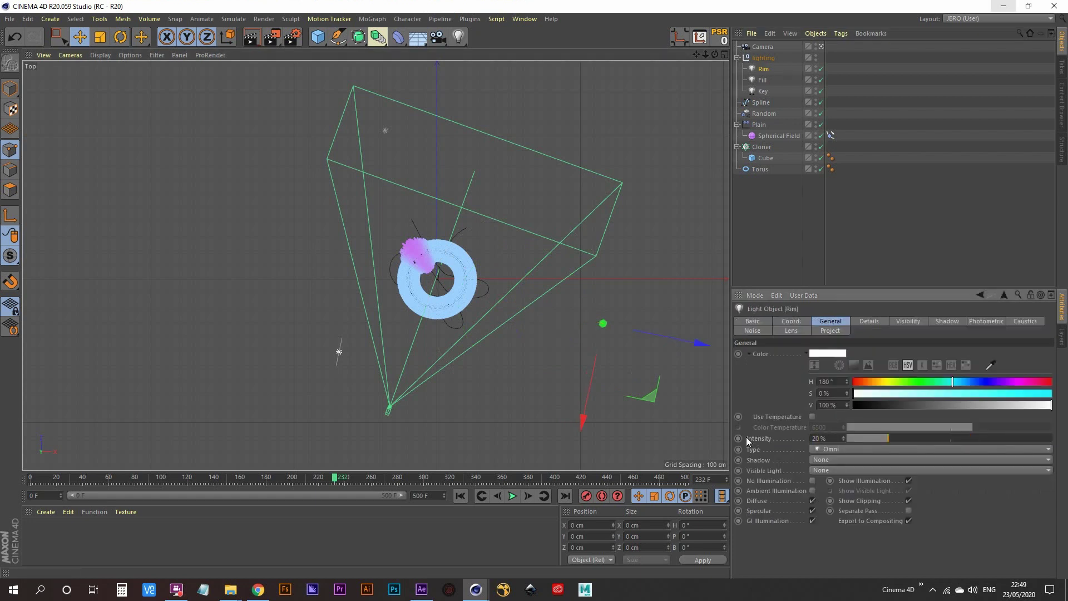
- Render frame 232 through the camera to the Picture Viewer and compare its lighting with the previous frame 232 render
{"action": "middle_click", "coordinate": [312, 191]}
{"action": "middle_click", "coordinate": [311, 190]}
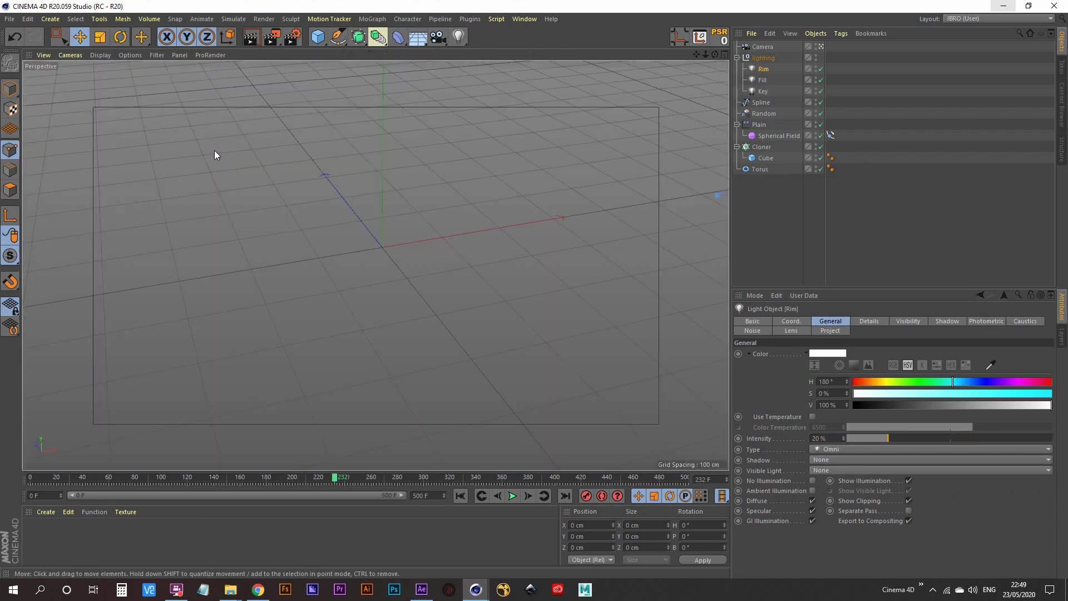
{"action": "left_click", "coordinate": [273, 39]}
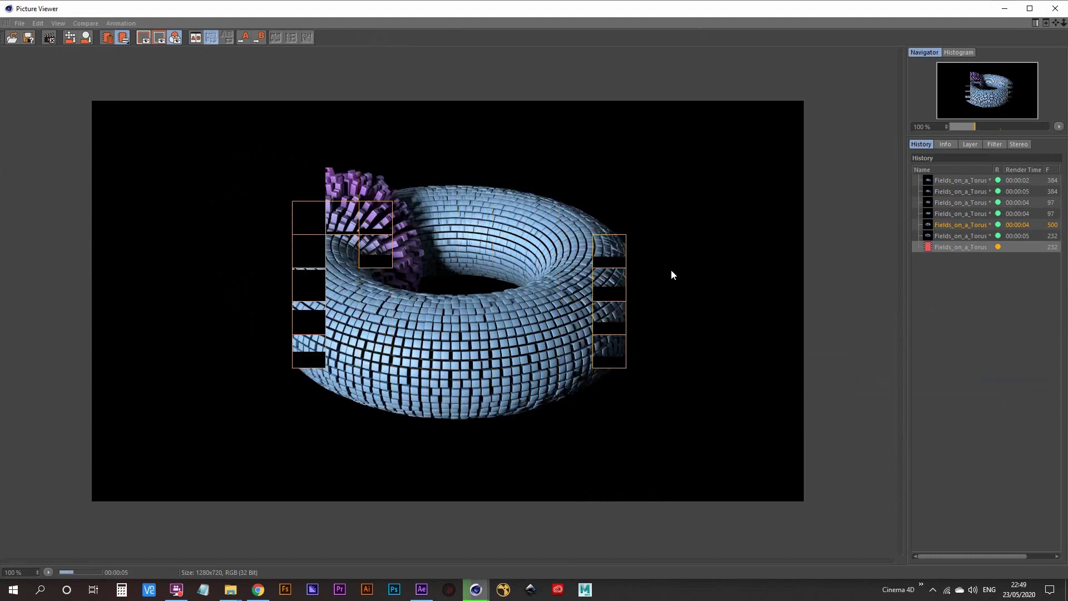
{"action": "left_click", "coordinate": [958, 237]}
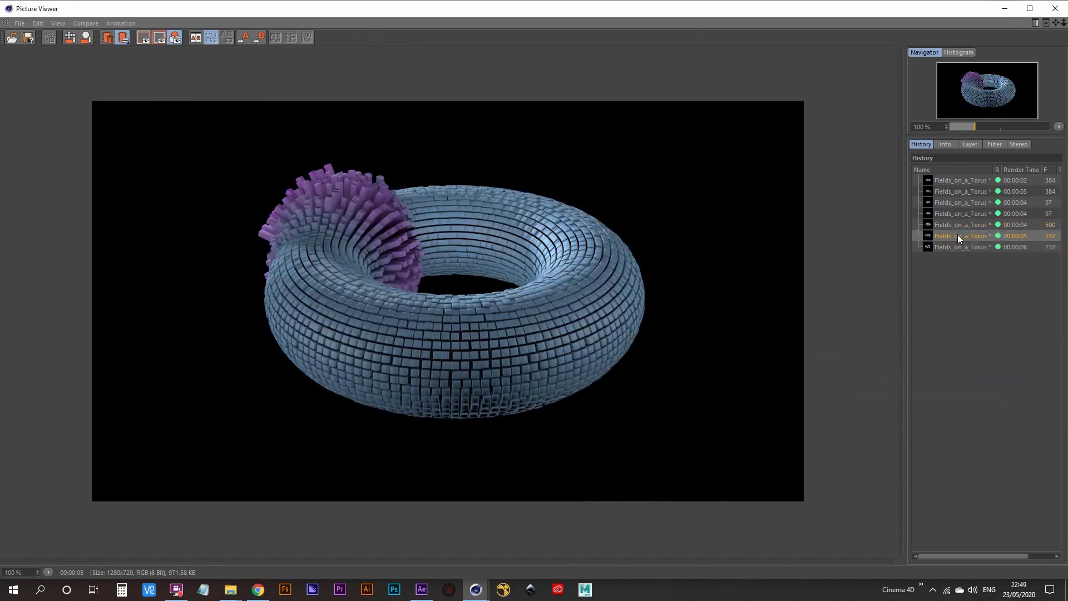
{"action": "key", "text": "Down"}
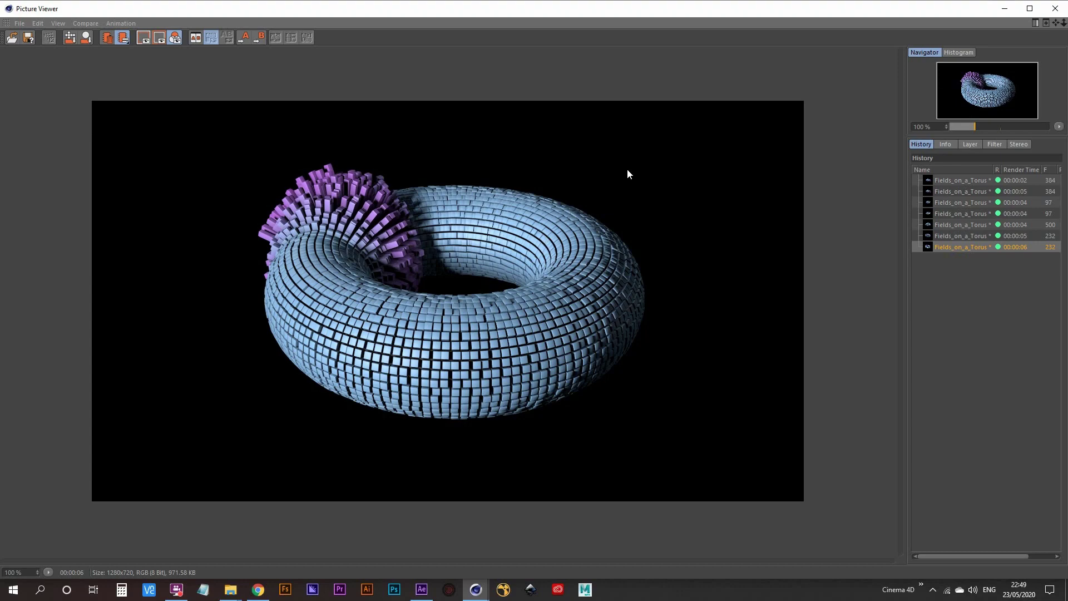
{"action": "left_click", "coordinate": [1001, 10]}
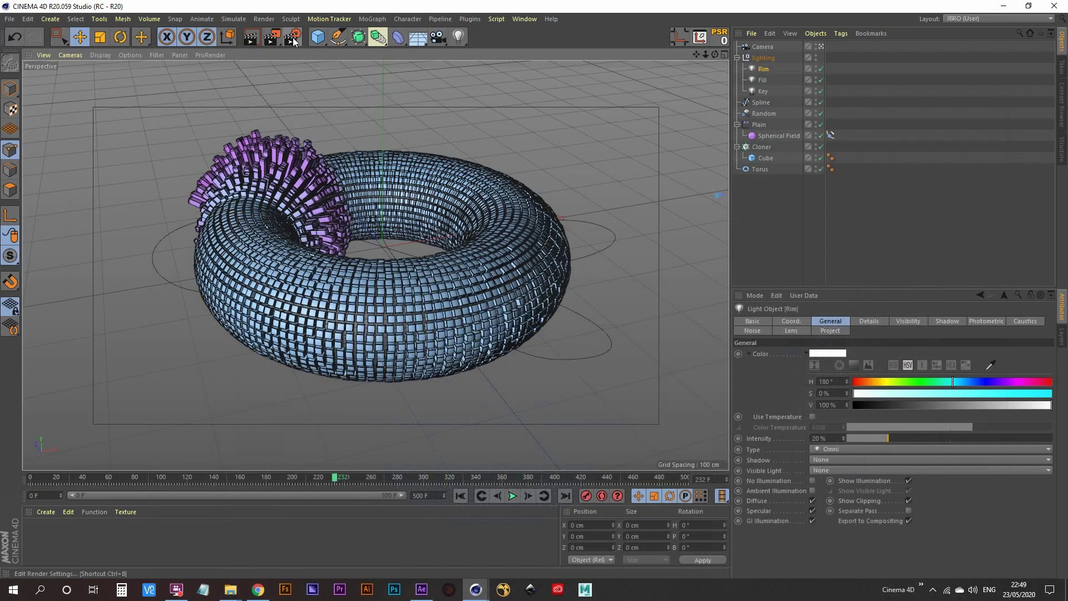
- Set the render anti-aliasing to Best with a maximum level of 2x2
{"action": "left_click", "coordinate": [294, 39]}
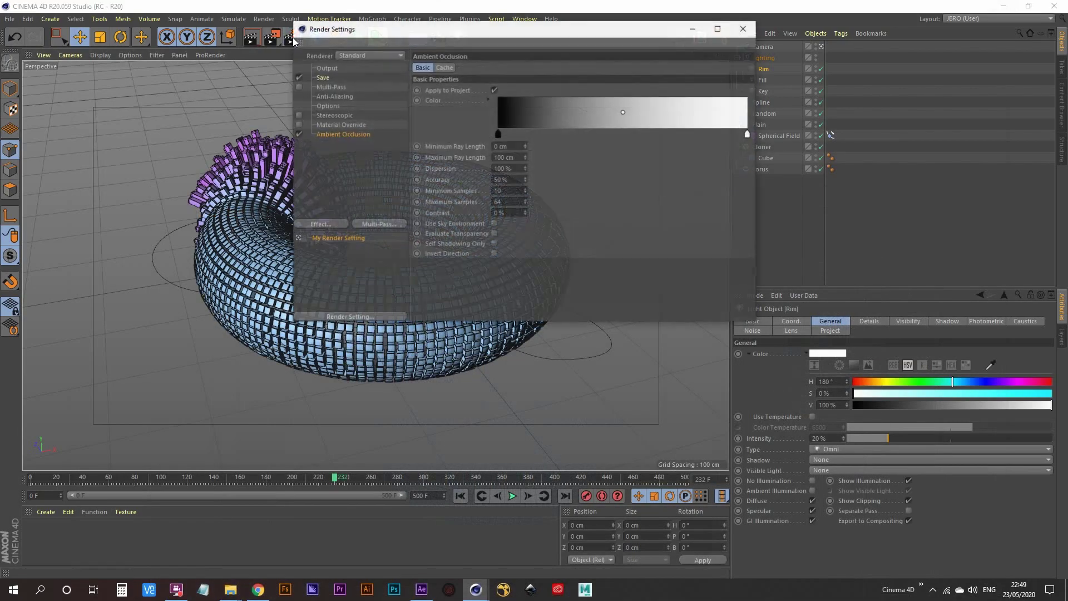
{"action": "left_click", "coordinate": [341, 96]}
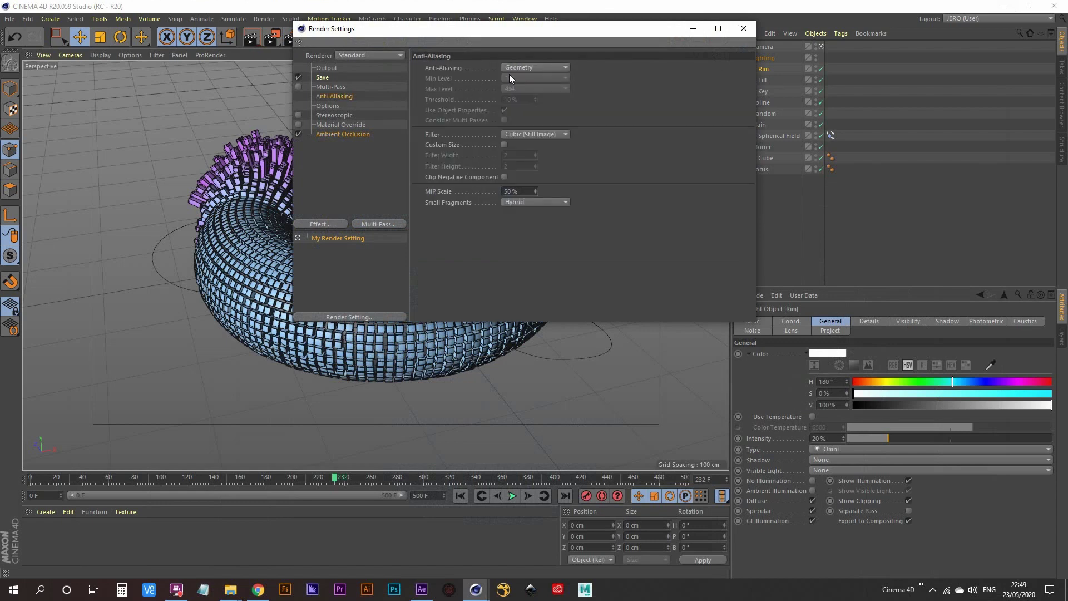
{"action": "left_click", "coordinate": [527, 68]}
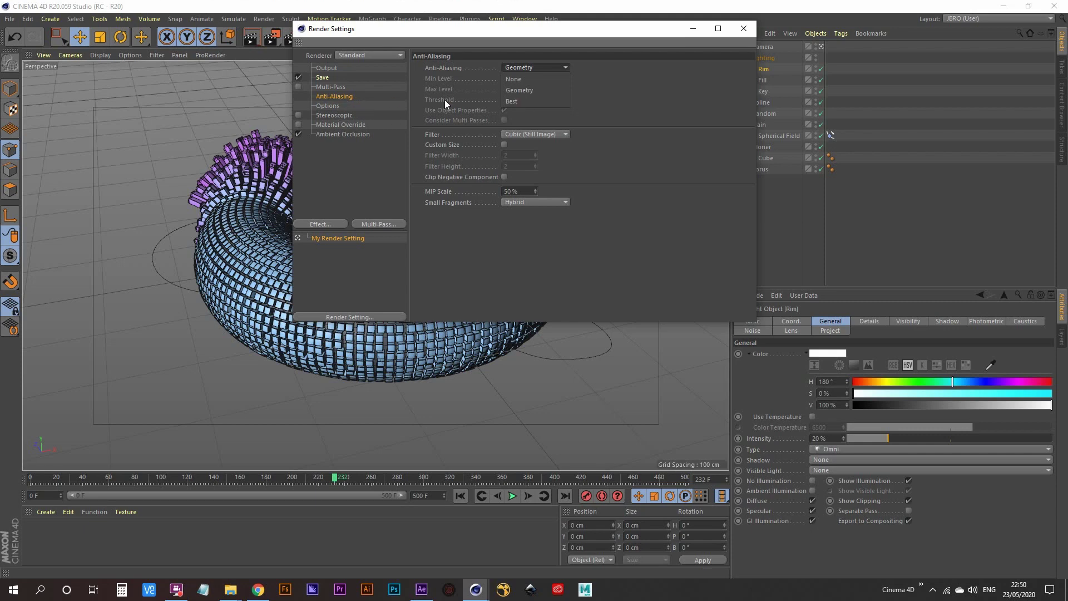
{"action": "left_click", "coordinate": [520, 102]}
{"action": "left_click", "coordinate": [526, 89]}
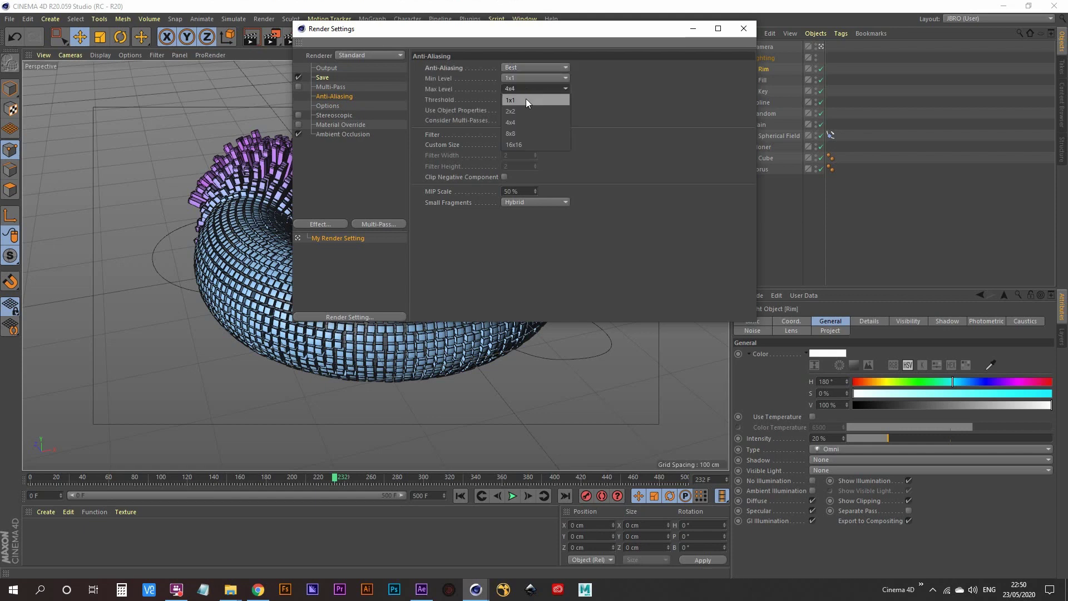
{"action": "left_click", "coordinate": [526, 109]}
{"action": "left_click", "coordinate": [744, 32]}
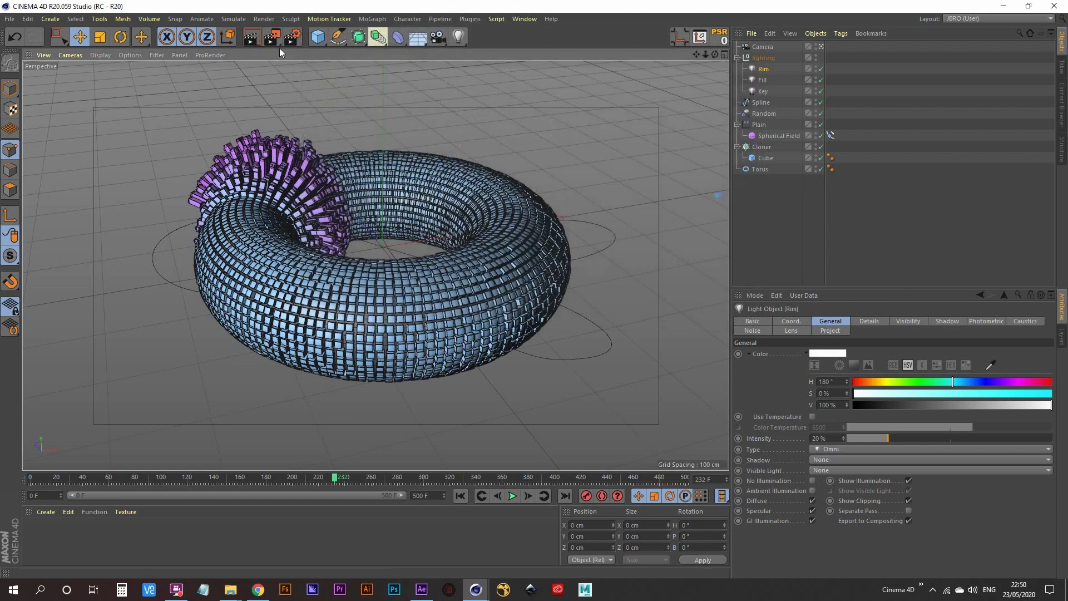
- Render frame 232 again with the new anti-aliasing and compare it with the previous render in the history
{"action": "left_click", "coordinate": [273, 37]}
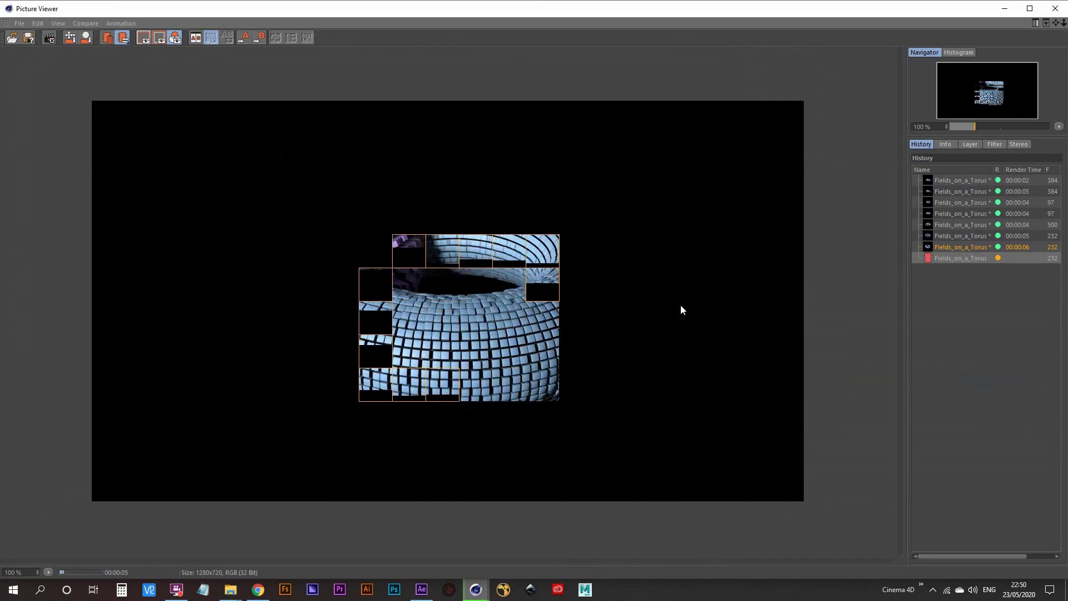
{"action": "left_click", "coordinate": [947, 244]}
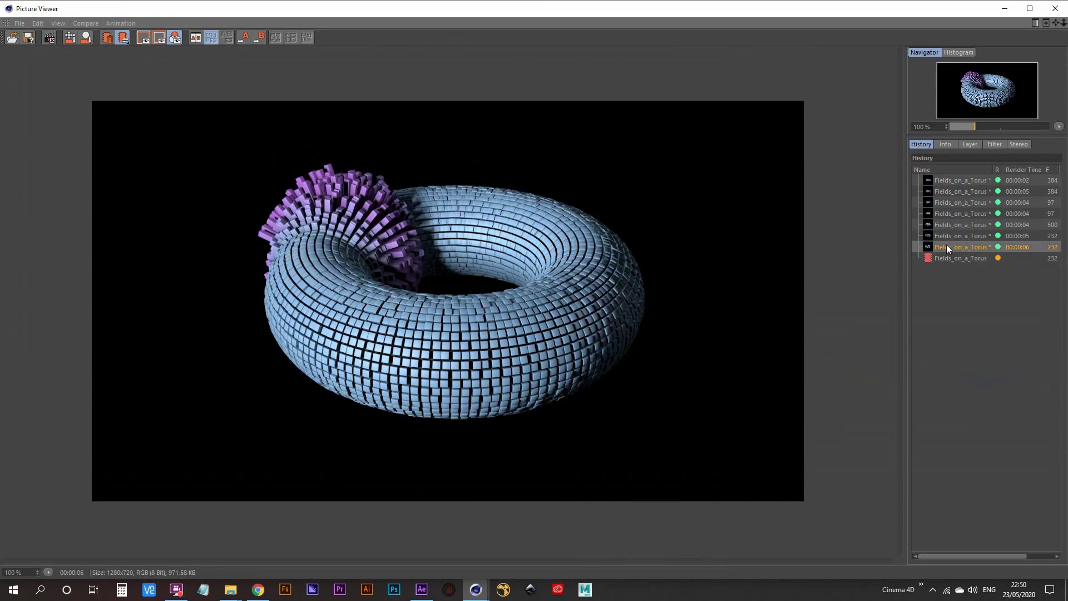
{"action": "left_click", "coordinate": [946, 242]}
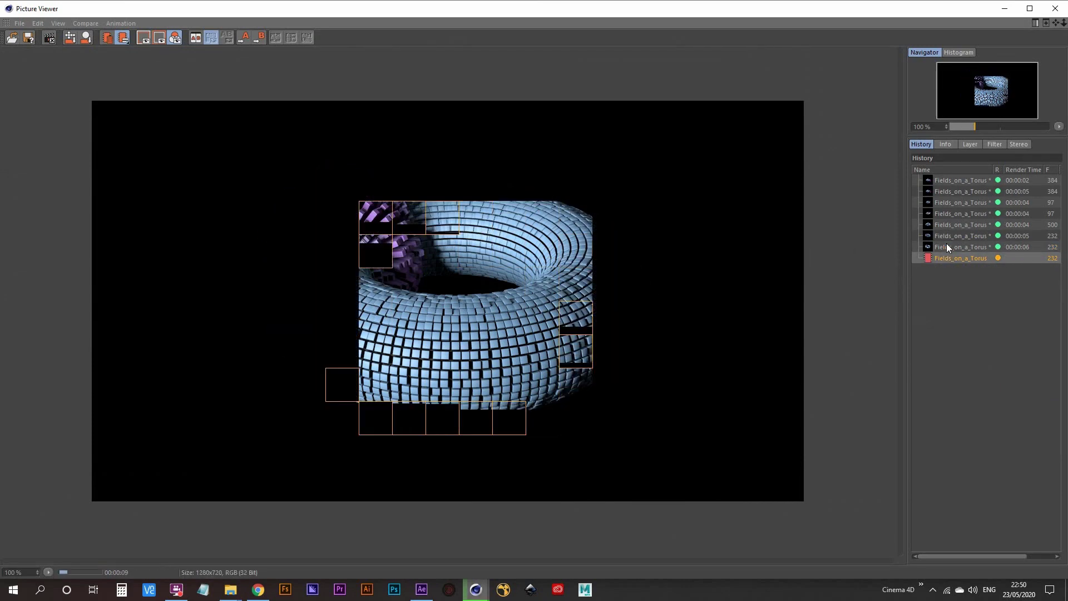
{"action": "left_click", "coordinate": [946, 245]}
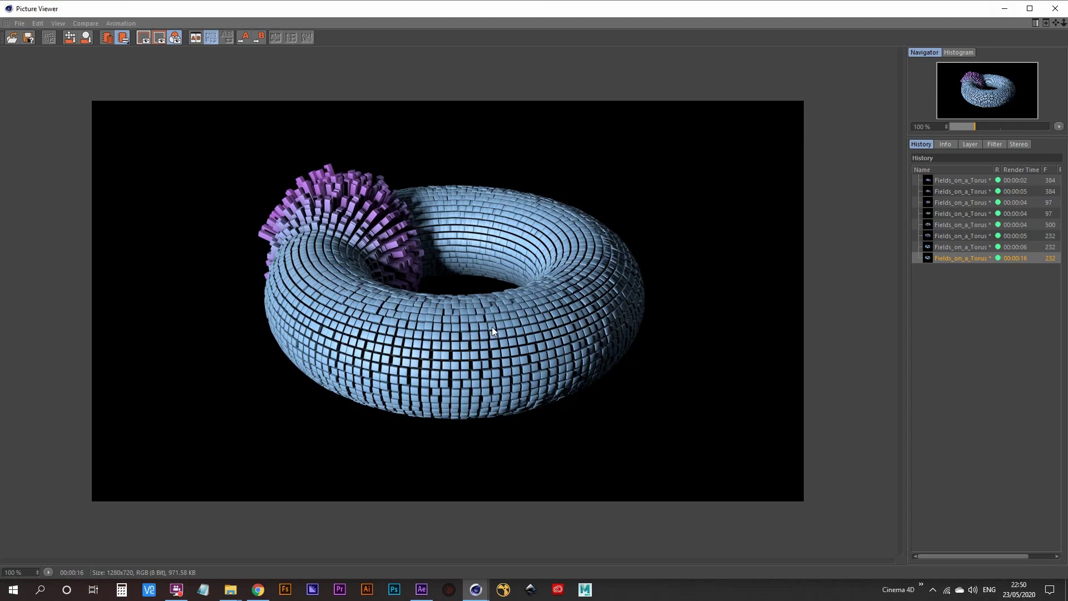
{"action": "left_click", "coordinate": [1005, 8]}
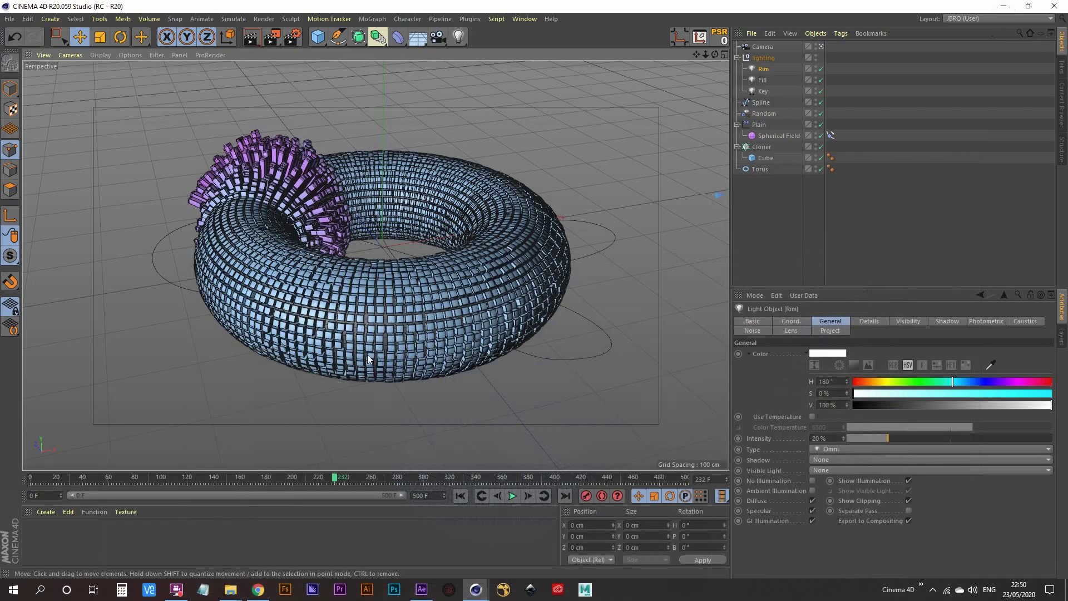
- Create a material with Color and Reflectance disabled and only Luminance enabled, with the luminance color's value set to 0% for black
{"action": "double_click", "coordinate": [36, 541]}
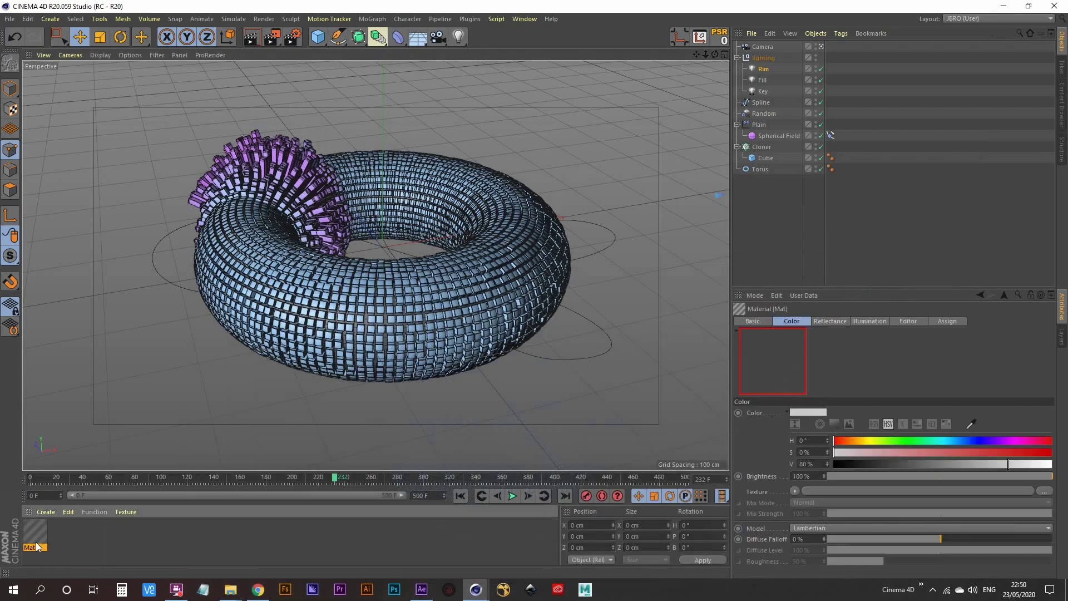
{"action": "double_click", "coordinate": [35, 532]}
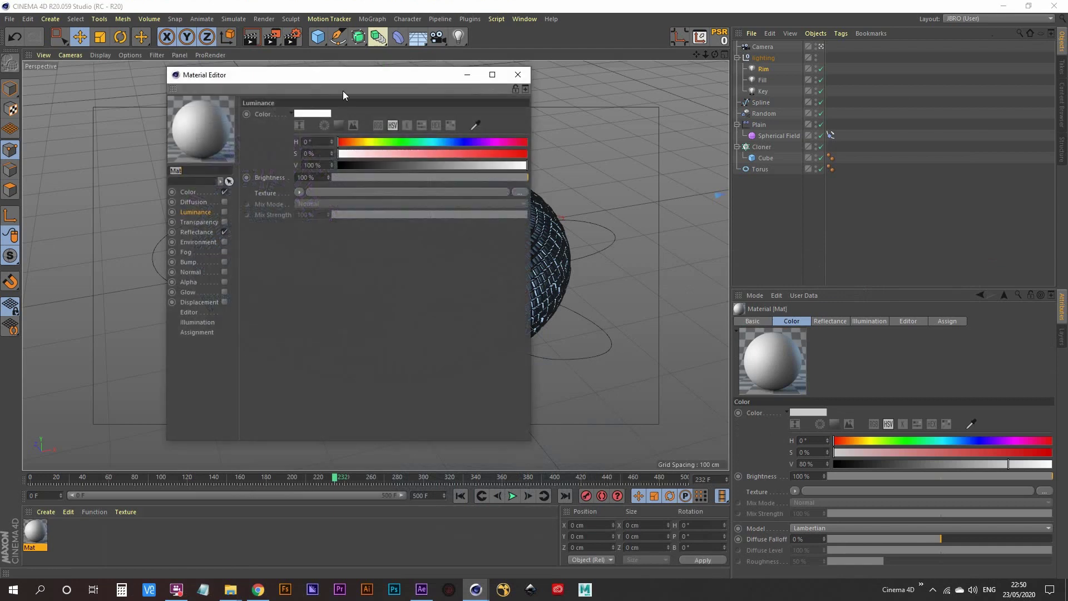
{"action": "left_click_drag", "start_coordinate": [343, 91], "coordinate": [732, 91]}
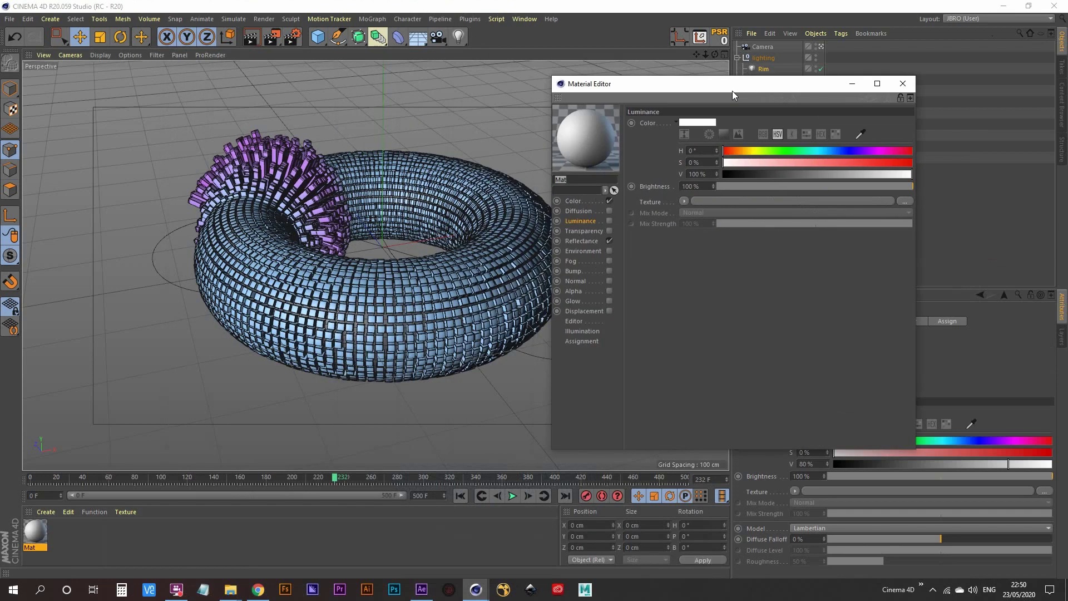
{"action": "left_click", "coordinate": [609, 201]}
{"action": "left_click", "coordinate": [609, 241]}
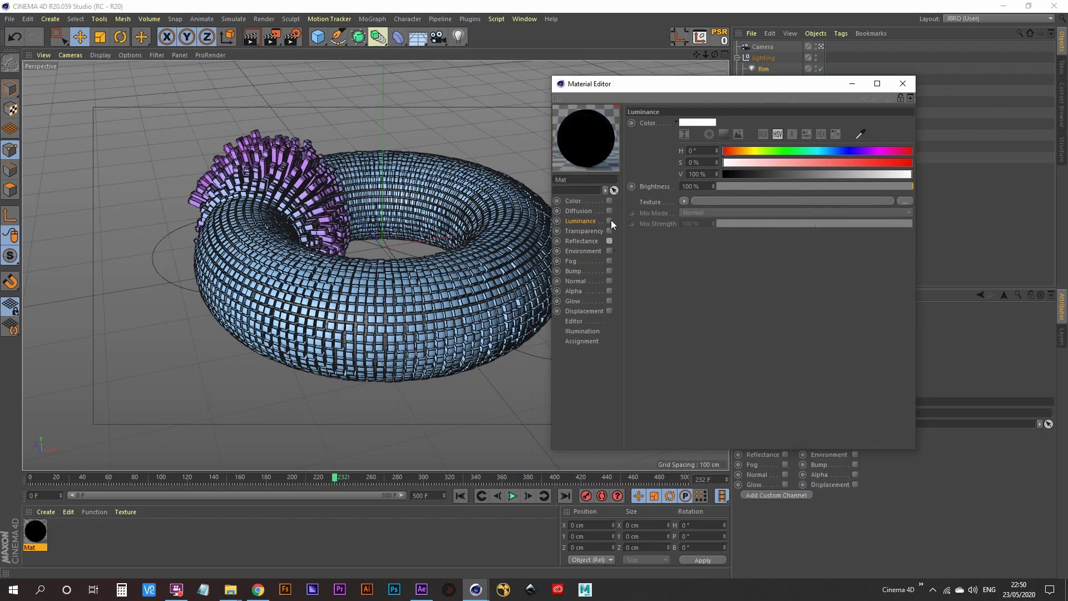
{"action": "left_click", "coordinate": [609, 221]}
{"action": "left_click_drag", "start_coordinate": [739, 174], "coordinate": [692, 180]}
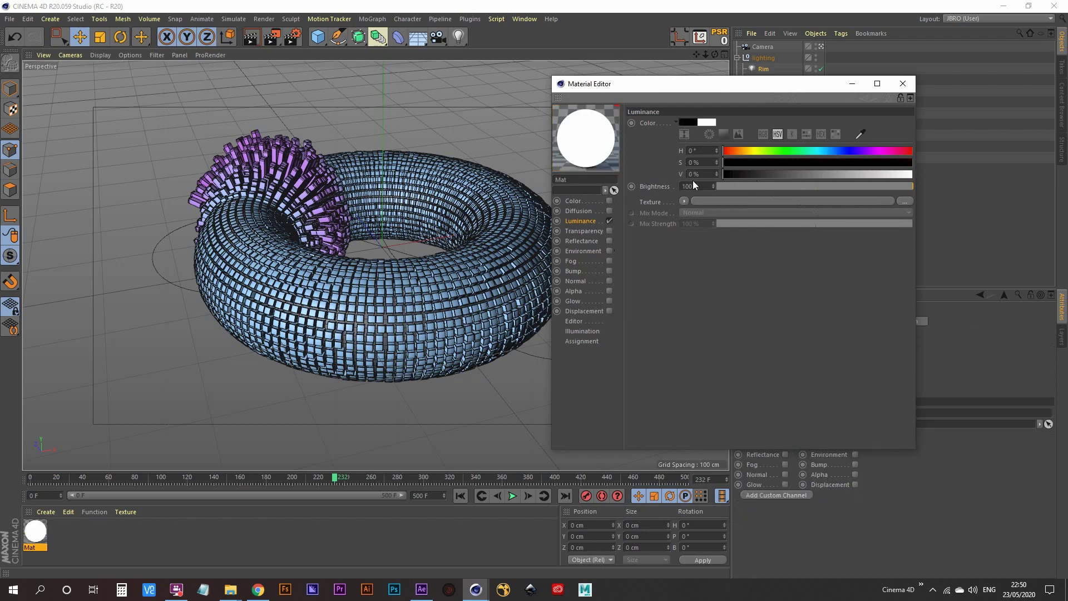
{"action": "left_click", "coordinate": [902, 84]}
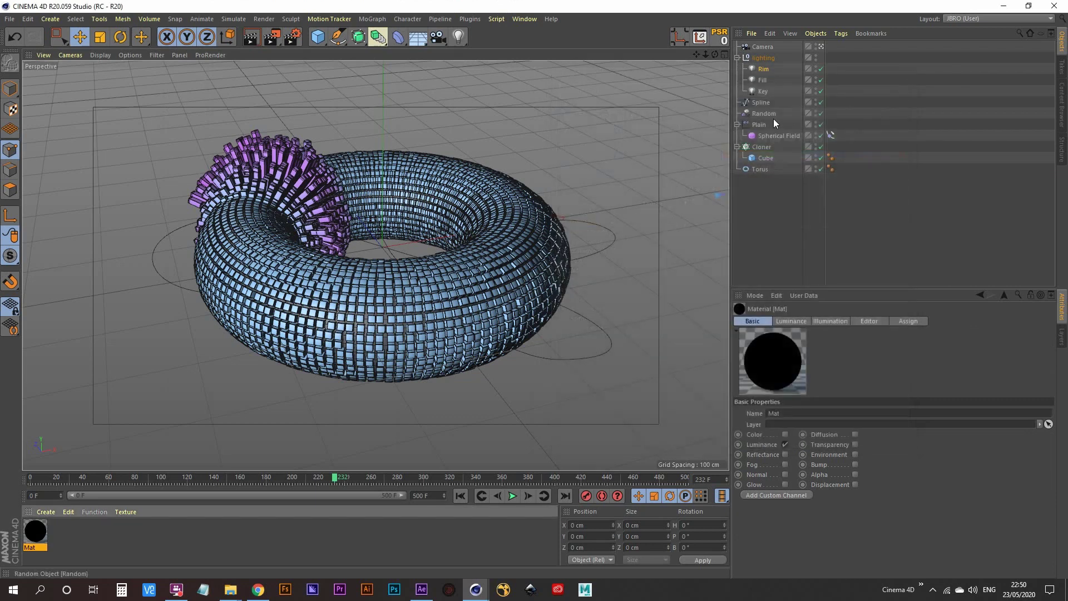
- Hide the Torus object in renders and render frame 232 to the Picture Viewer to check the cubes without it
{"action": "double_click", "coordinate": [815, 167]}
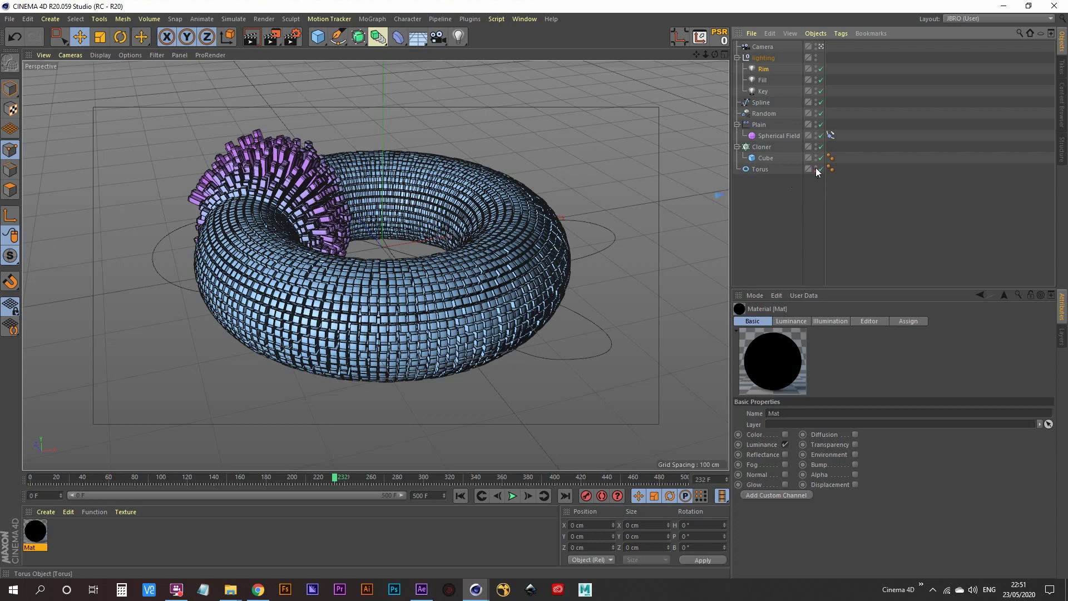
{"action": "left_click", "coordinate": [768, 215]}
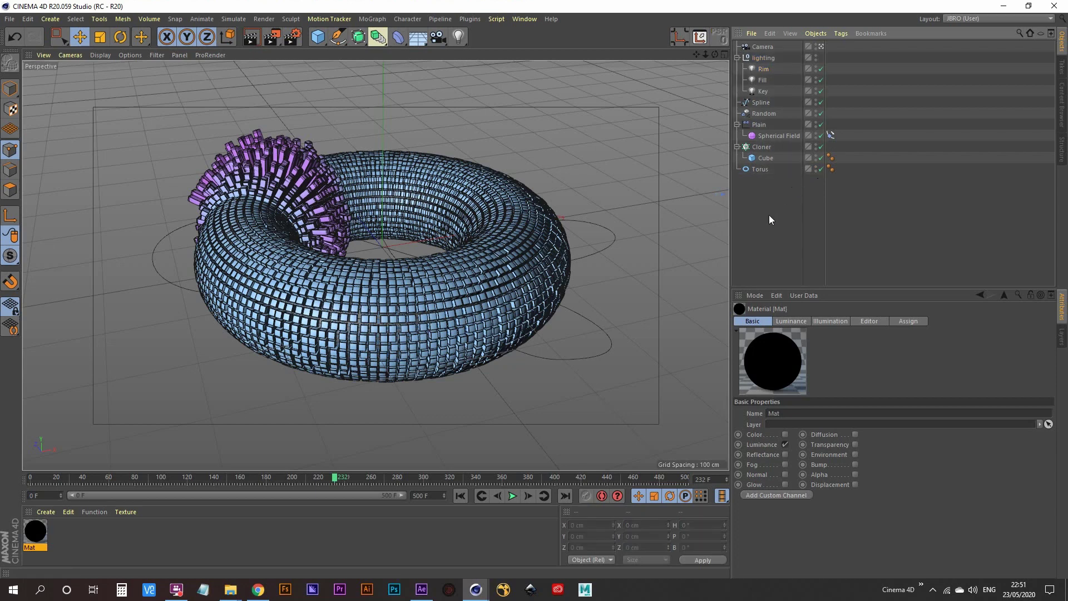
{"action": "left_click", "coordinate": [275, 37]}
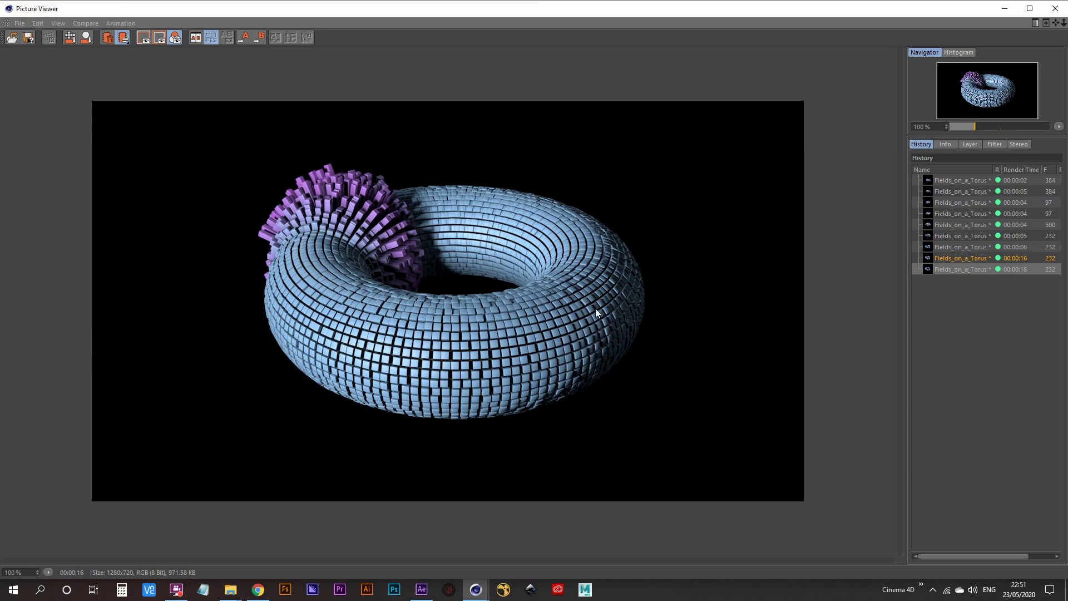
{"action": "left_click", "coordinate": [1055, 9]}
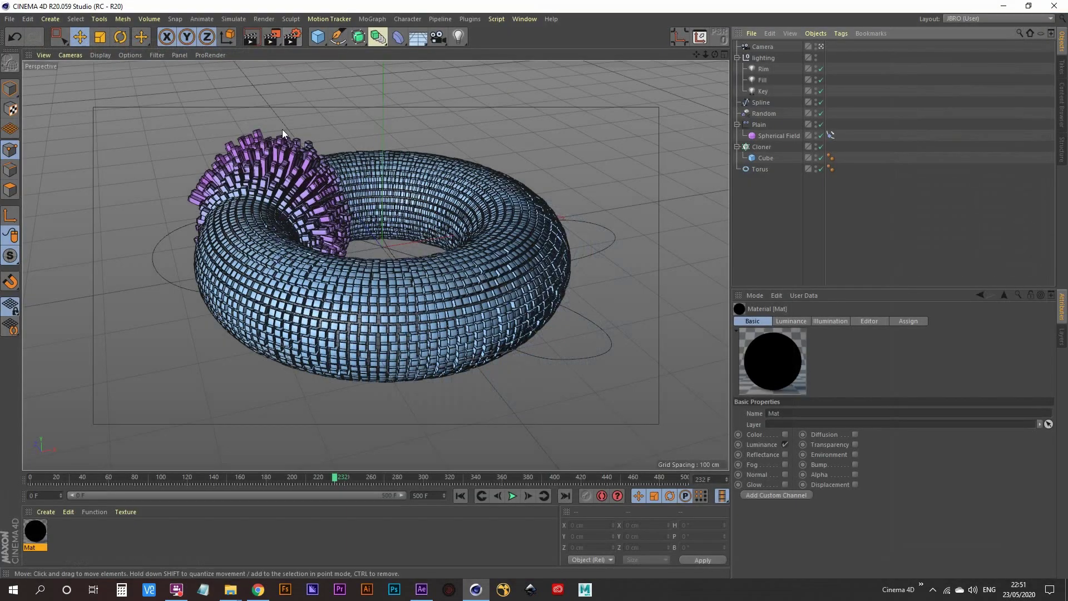
- Set the render output's frame range to All Frames
{"action": "left_click", "coordinate": [288, 35]}
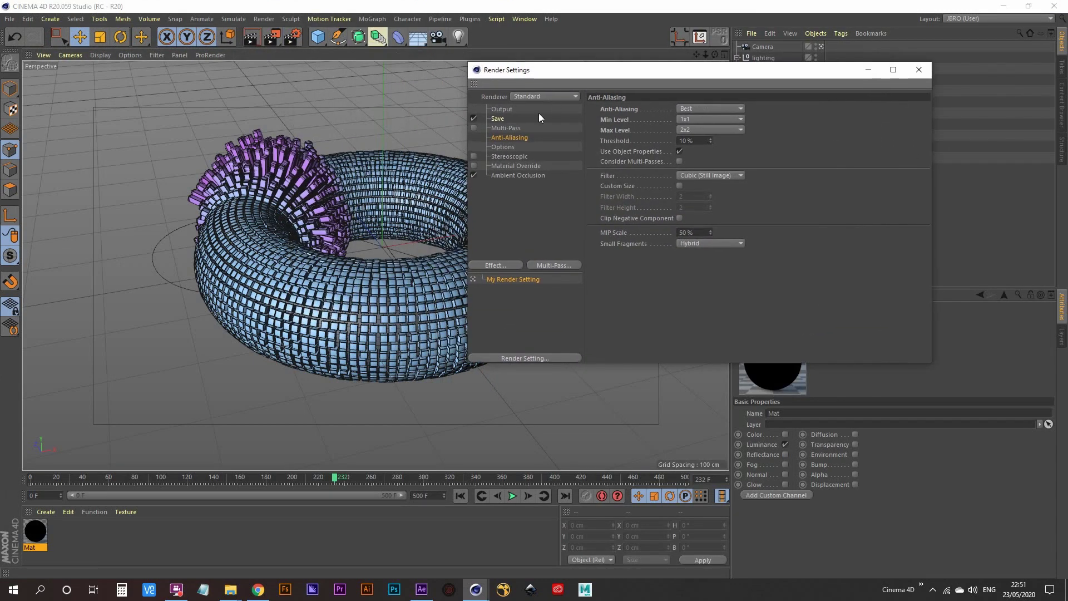
{"action": "left_click", "coordinate": [511, 110]}
{"action": "left_click_drag", "start_coordinate": [674, 121], "coordinate": [587, 128]}
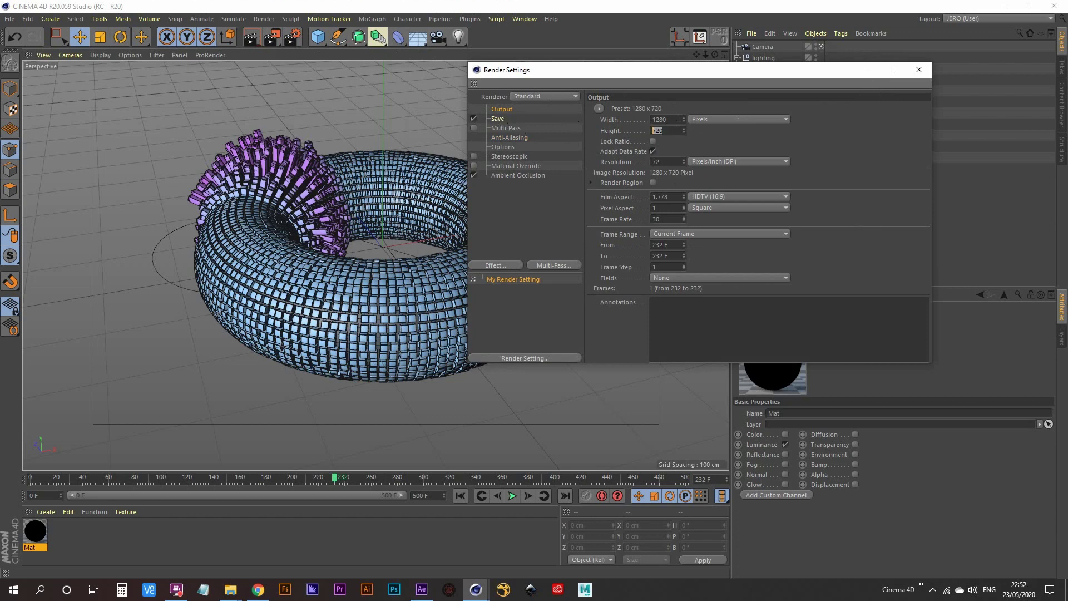
{"action": "left_click_drag", "start_coordinate": [679, 119], "coordinate": [576, 116]}
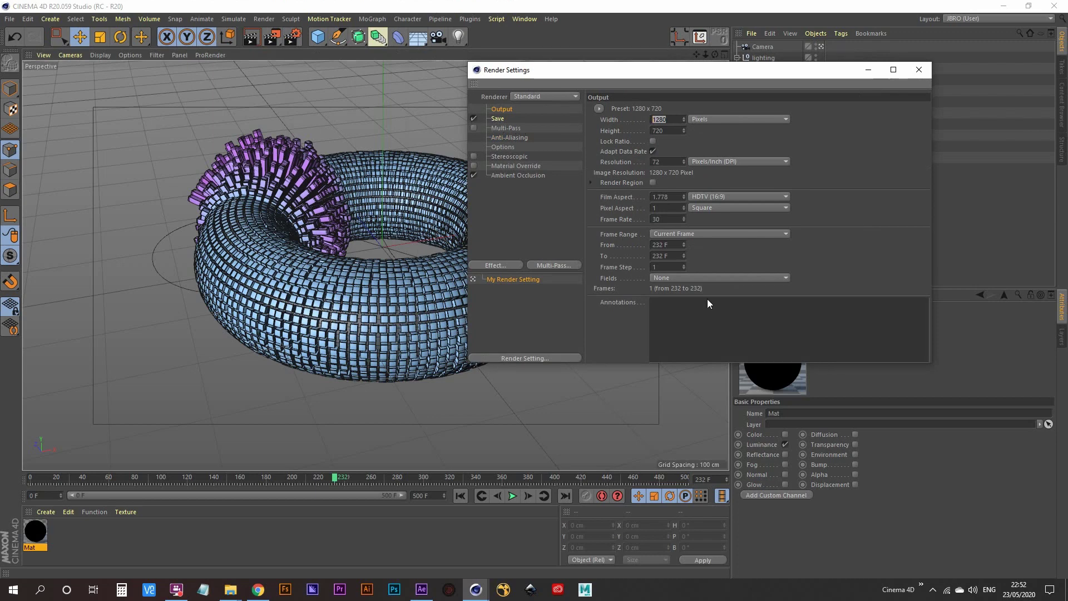
{"action": "left_click", "coordinate": [700, 232]}
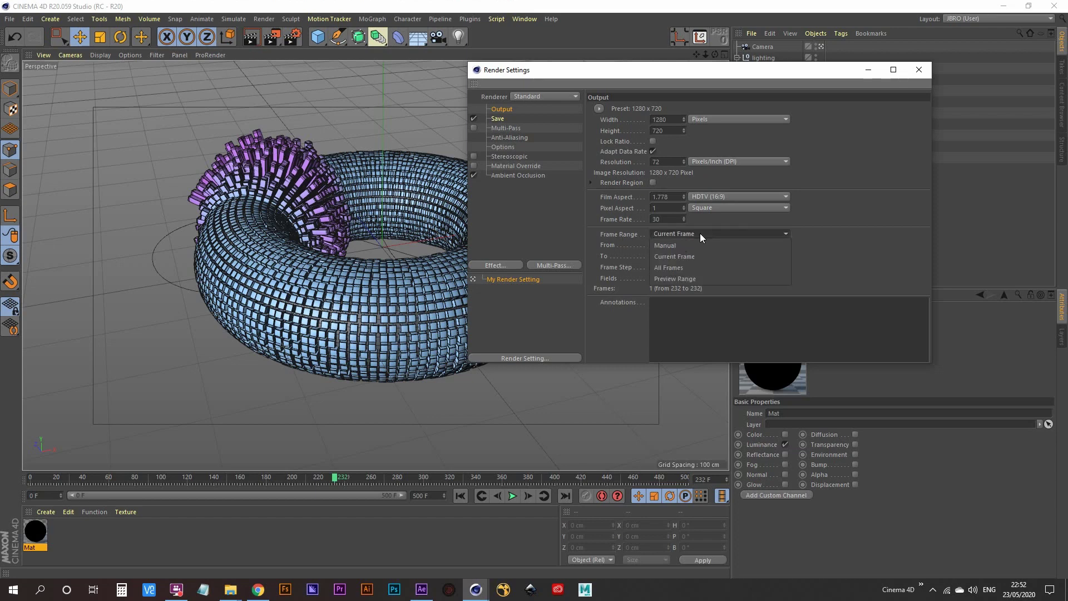
{"action": "left_click", "coordinate": [695, 268]}
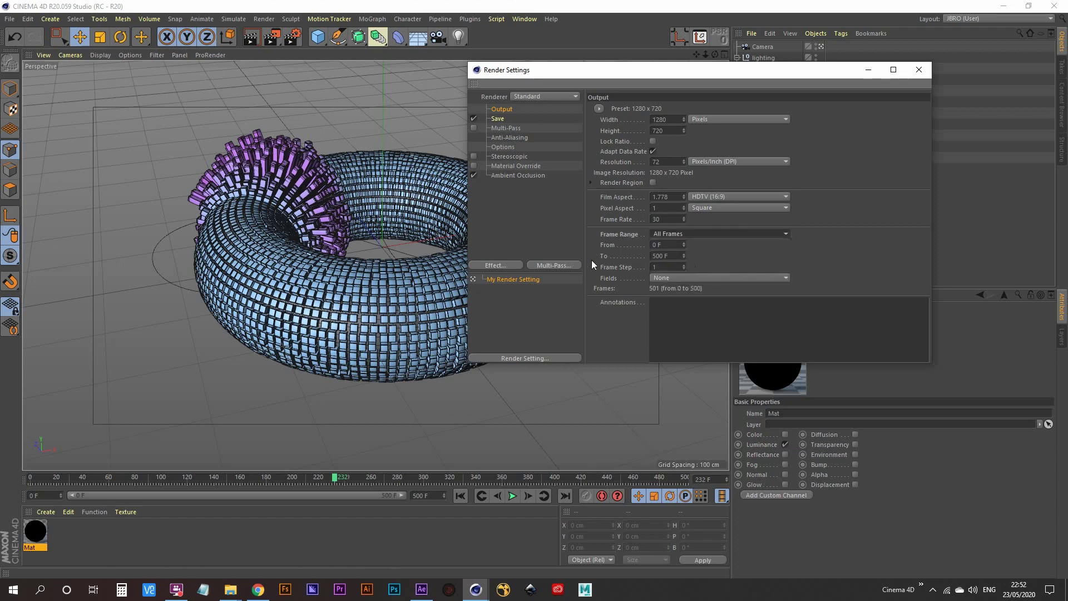
- Set the save format for the rendered regular image to PNG
{"action": "left_click", "coordinate": [502, 128]}
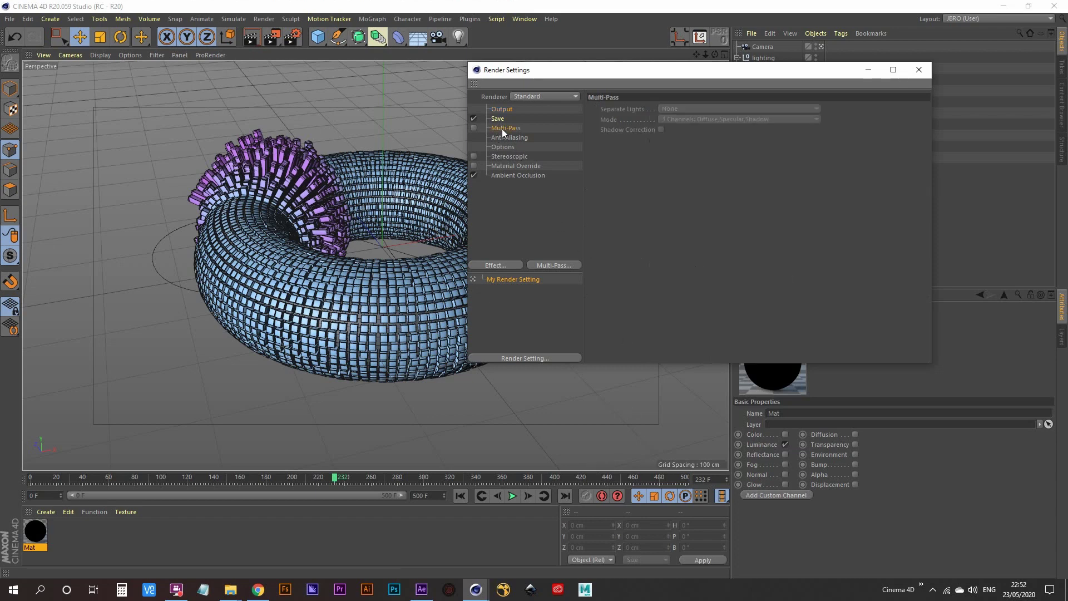
{"action": "left_click", "coordinate": [505, 137]}
{"action": "left_click", "coordinate": [498, 118]}
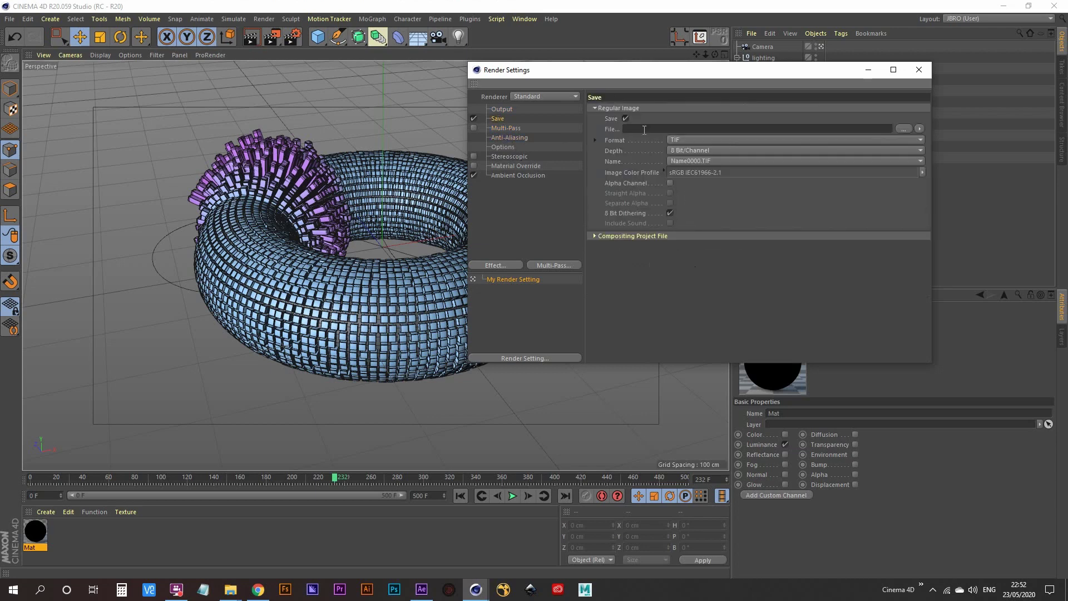
{"action": "left_click", "coordinate": [706, 141]}
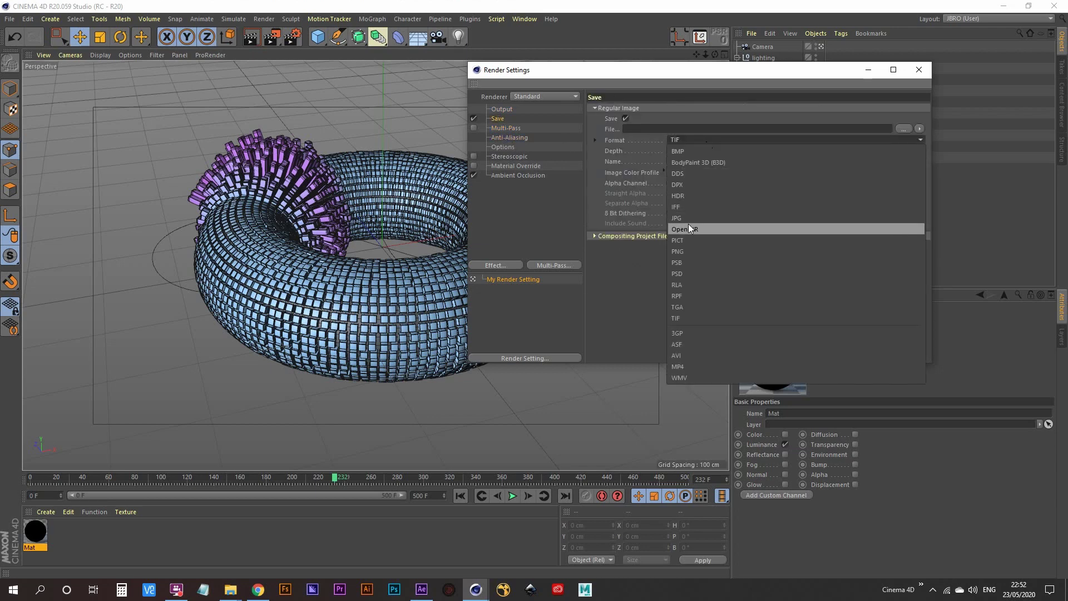
{"action": "left_click", "coordinate": [689, 251]}
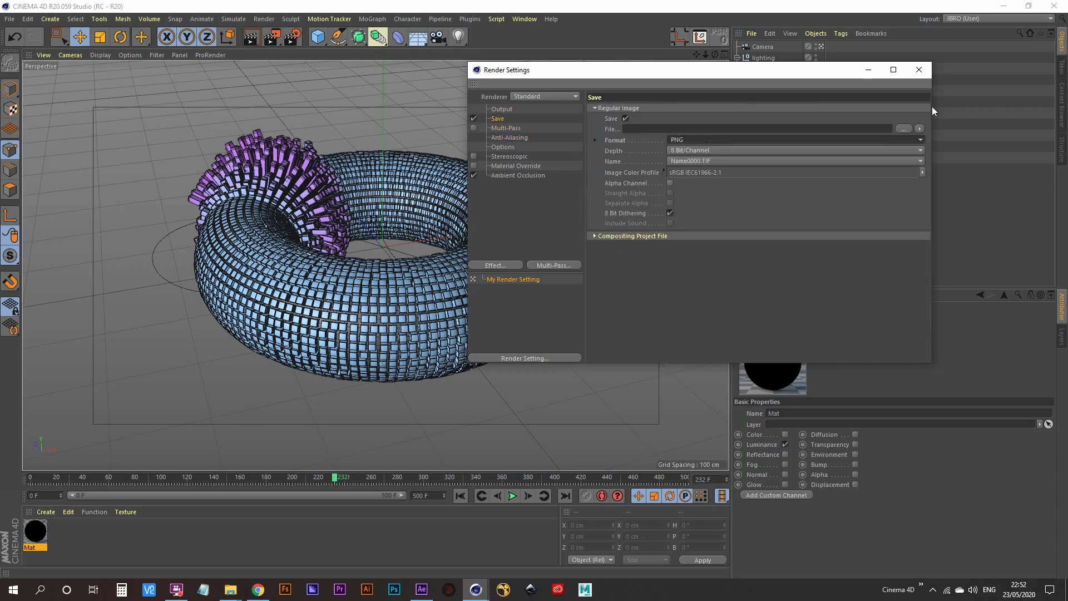
- Browse for the render output location and create and open a folder named "sequence" inside Cinema 4D\Fields_On_A_Torus
{"action": "left_click", "coordinate": [903, 128]}
{"action": "left_click", "coordinate": [666, 107]}
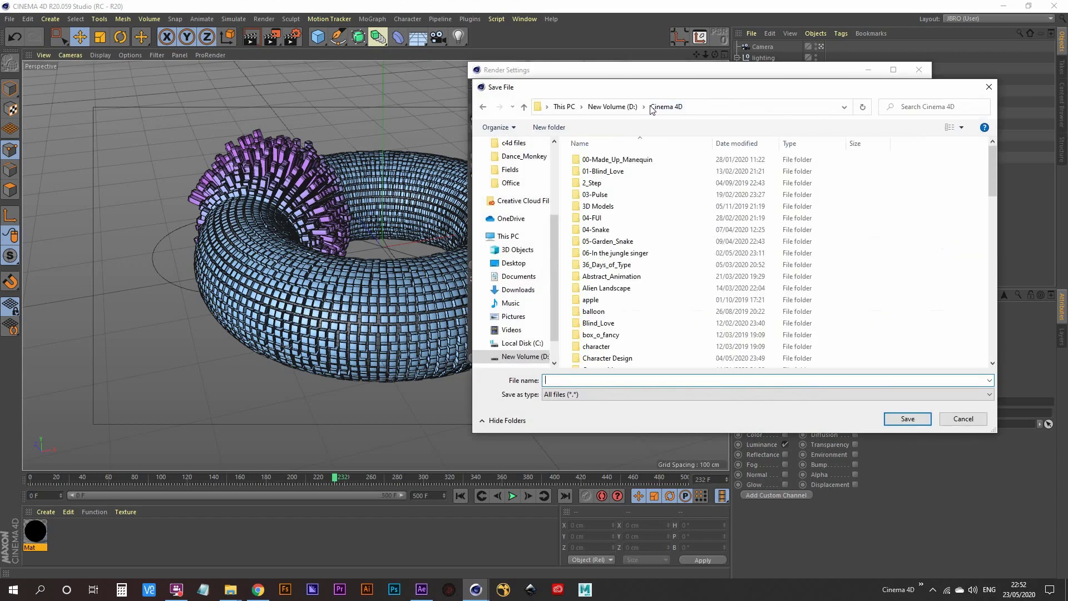
{"action": "left_click", "coordinate": [594, 184]}
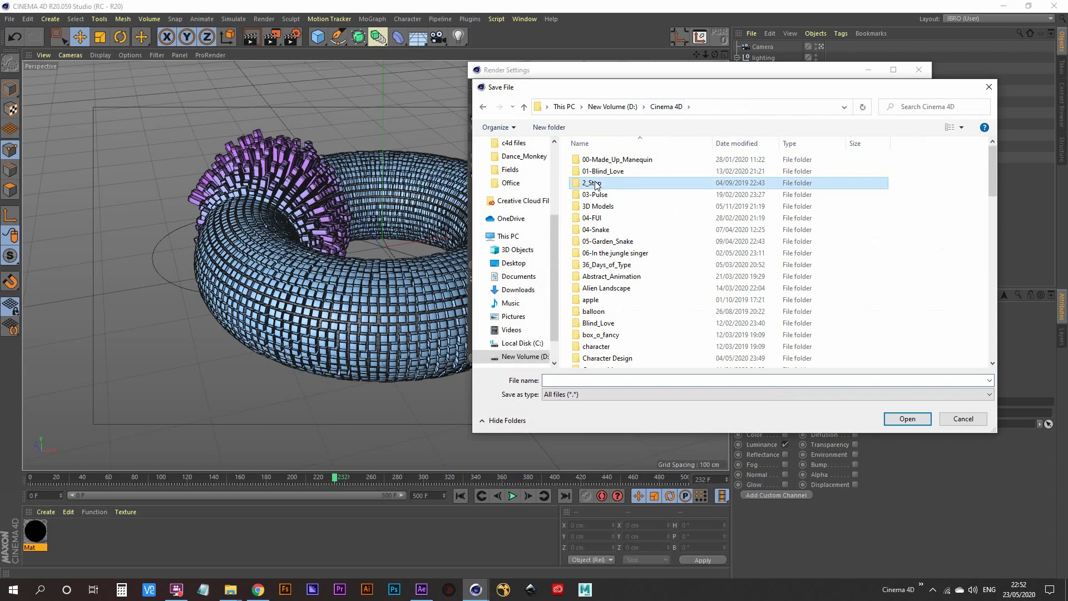
{"action": "key", "text": "f"}
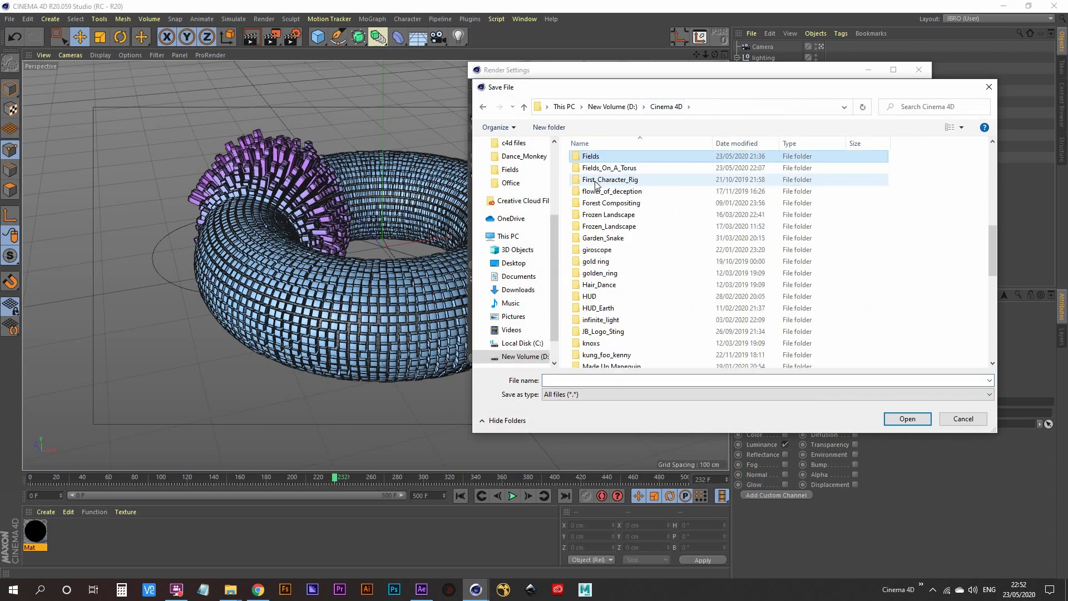
{"action": "double_click", "coordinate": [614, 169]}
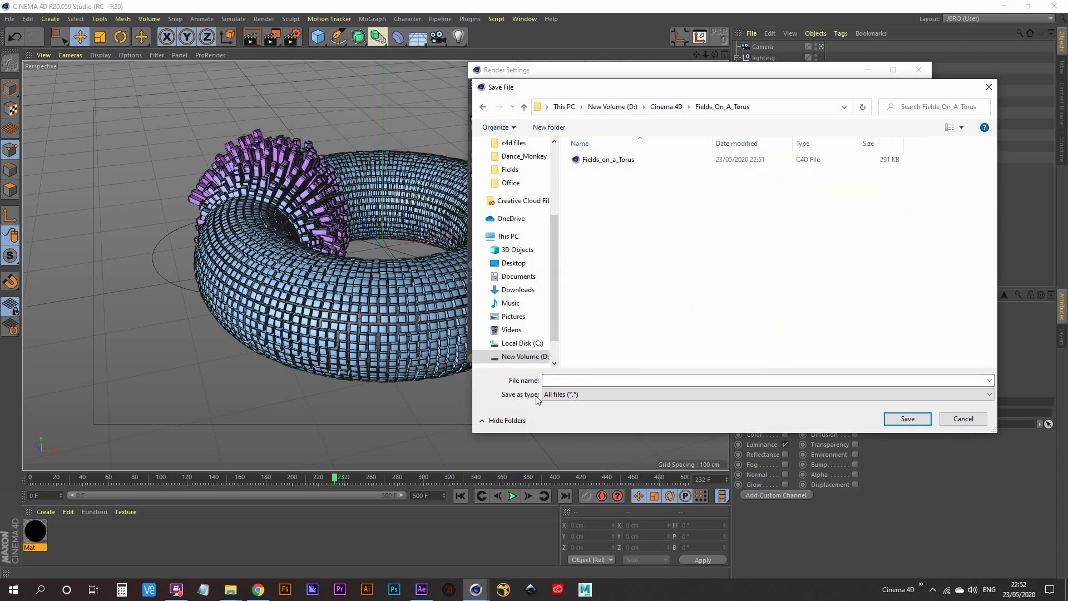
{"action": "right_click", "coordinate": [610, 261]}
{"action": "mouse_move", "coordinate": [652, 378]}
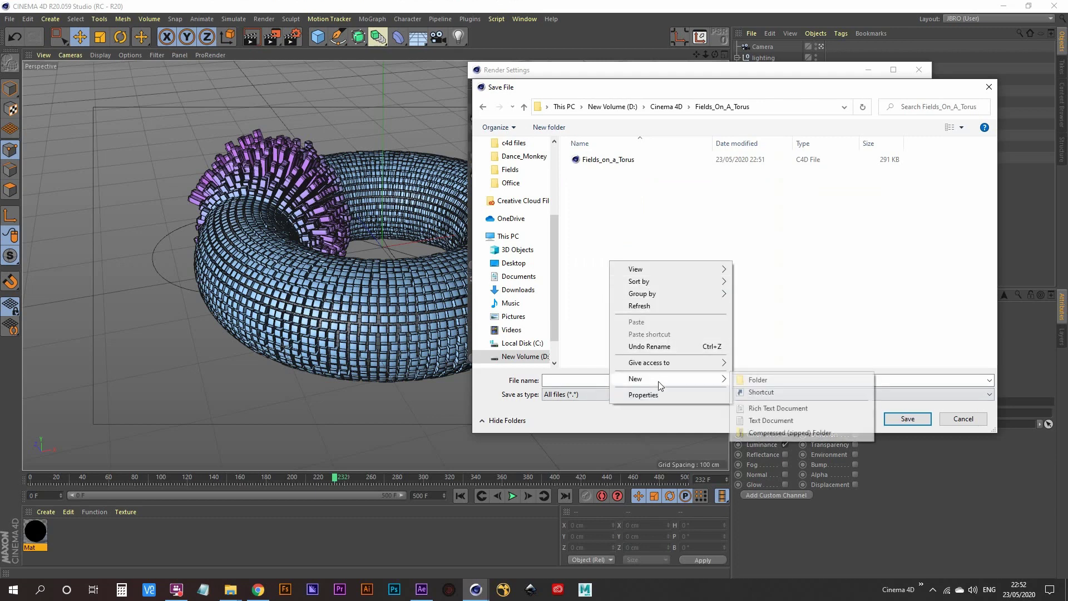
{"action": "left_click", "coordinate": [761, 380]}
{"action": "type", "text": "sequrn"}
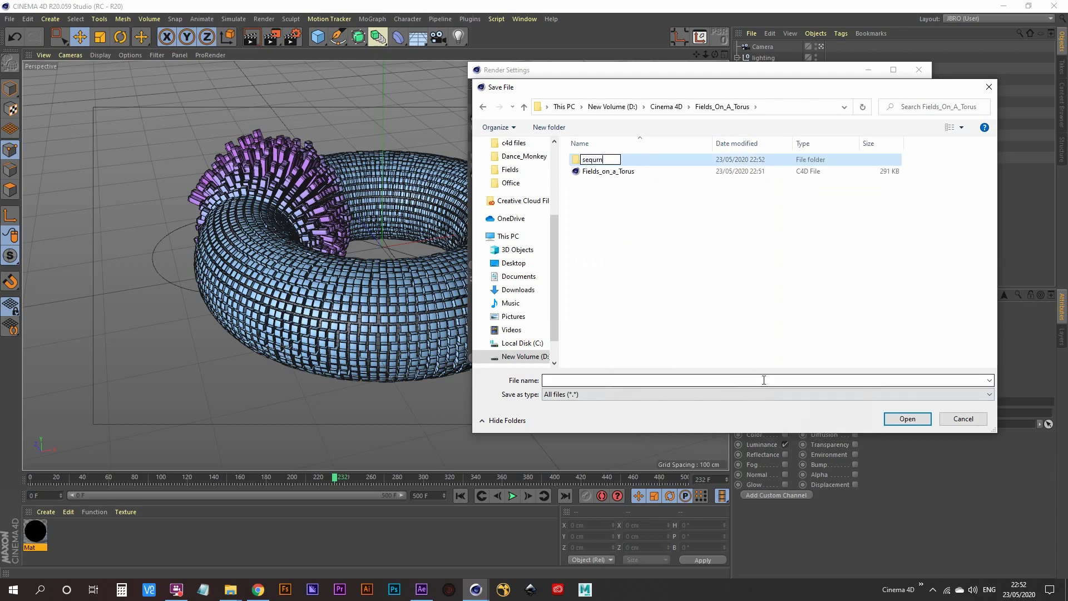
{"action": "key", "text": "BackSpace"}
{"action": "key", "text": "BackSpace"}
{"action": "type", "text": "e nce"}
{"action": "key", "text": "Return"}
{"action": "key", "text": "Return"}
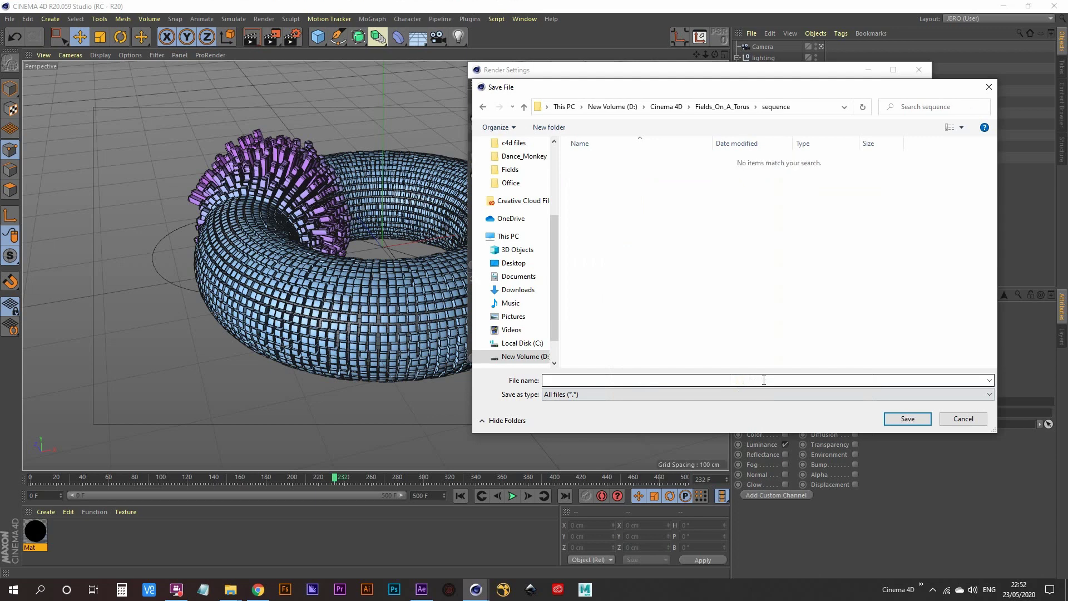
- Name the render output file F_O_A_Torus and save it in the sequence folder
{"action": "left_click", "coordinate": [567, 379]}
{"action": "type", "text": "F"}
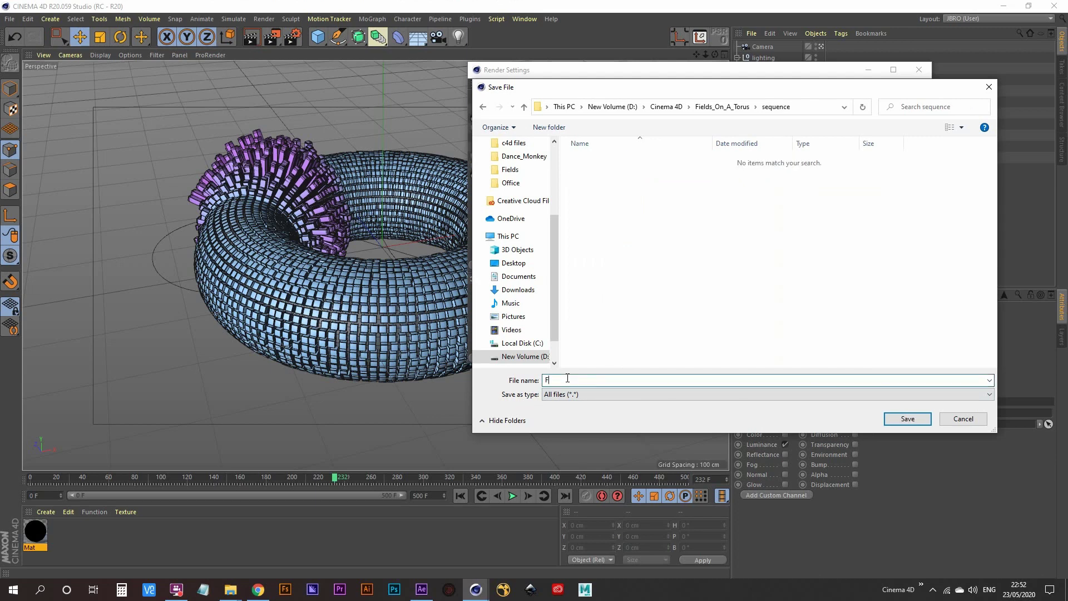
{"action": "type", "text": "_O_A_Torus"}
{"action": "key", "text": "Return"}
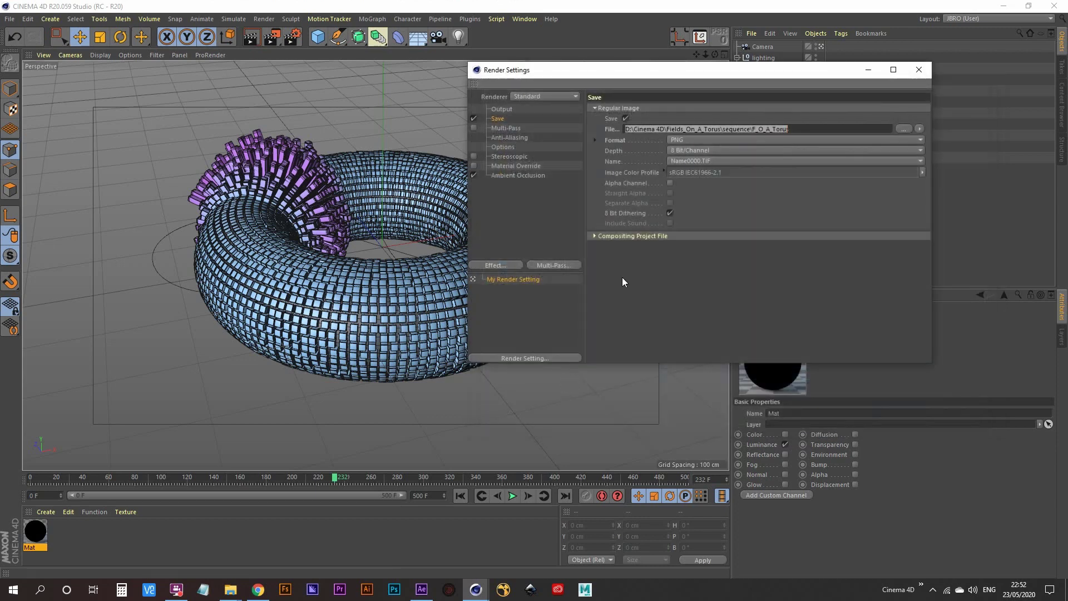
- Enable the alpha channel for the saved image, check the Ambient Occlusion settings and close the render settings
{"action": "left_click", "coordinate": [670, 182]}
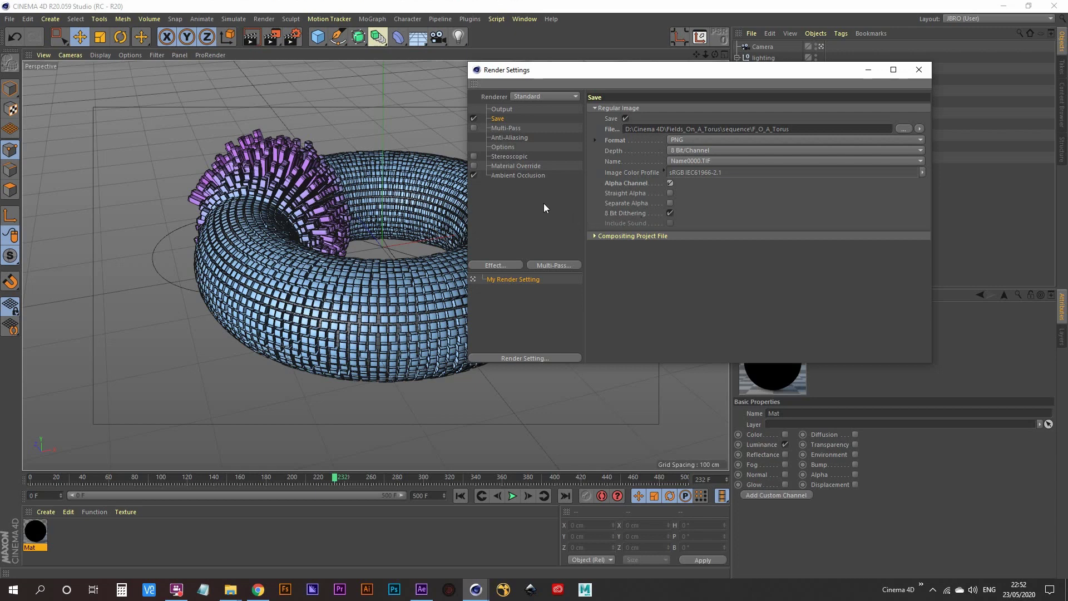
{"action": "left_click", "coordinate": [511, 175]}
{"action": "left_click", "coordinate": [919, 70]}
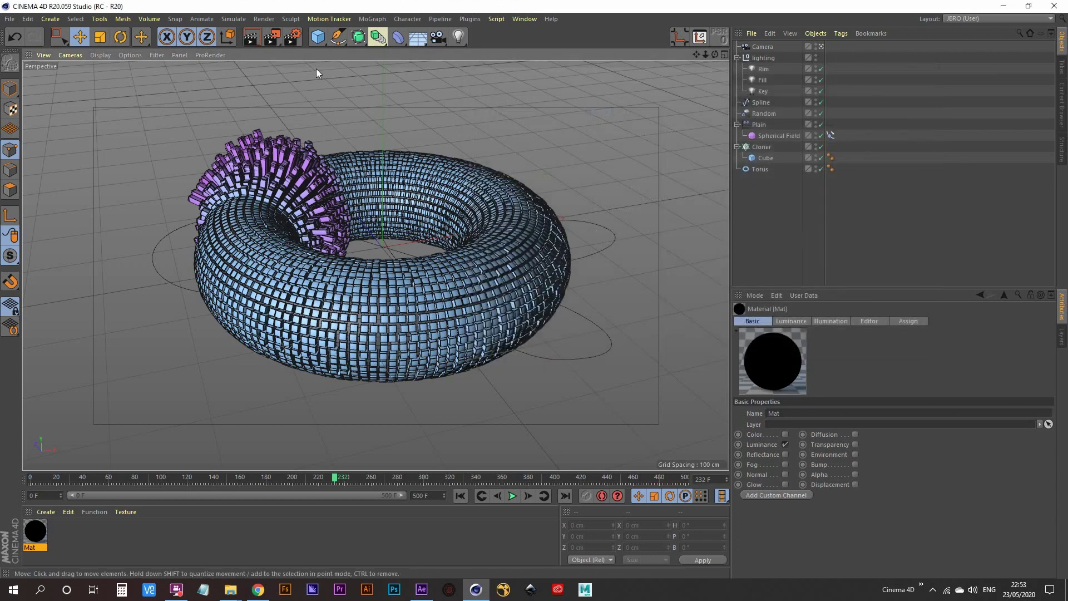
- Replace the old job in the Render Queue with the current project Fields_on_a_Torus.c4d and start rendering
{"action": "left_click_drag", "start_coordinate": [265, 37], "coordinate": [359, 248]}
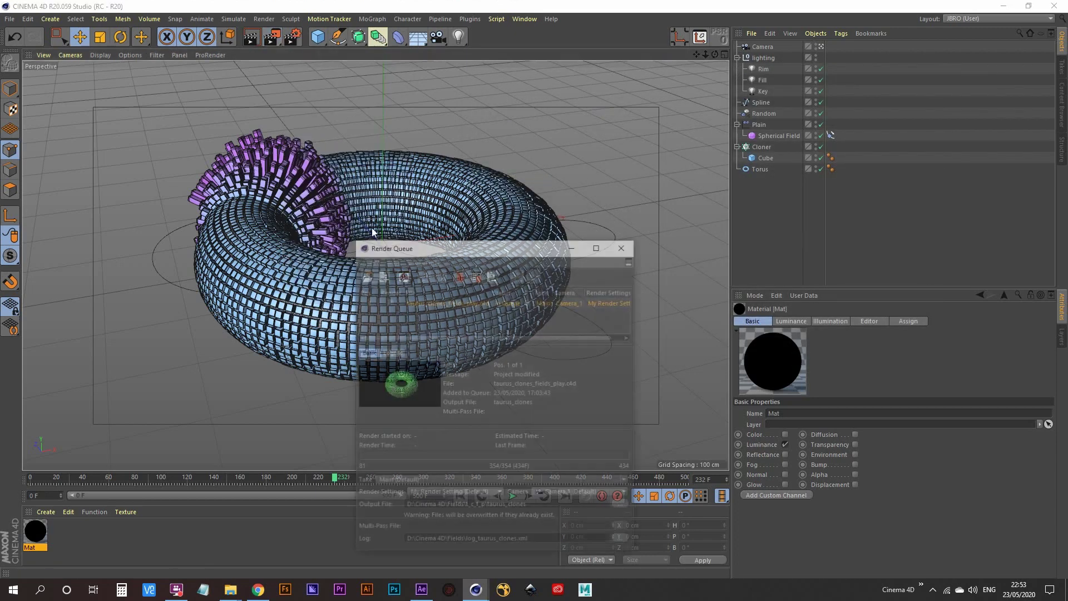
{"action": "left_click", "coordinate": [460, 274]}
{"action": "left_click_drag", "start_coordinate": [451, 246], "coordinate": [604, 81]}
{"action": "left_click_drag", "start_coordinate": [275, 39], "coordinate": [349, 236]}
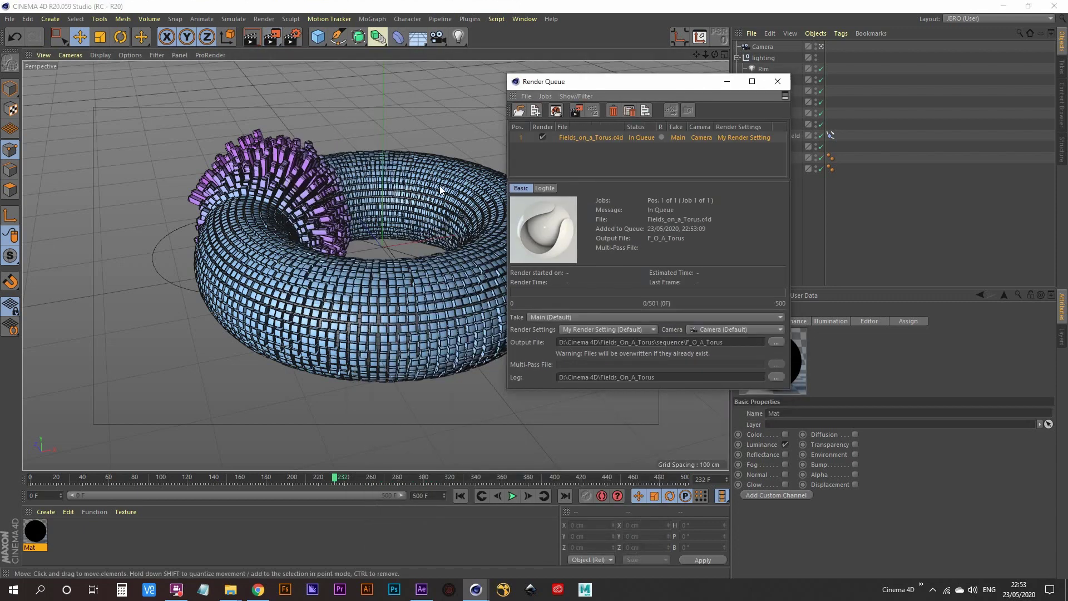
{"action": "left_click", "coordinate": [576, 112]}
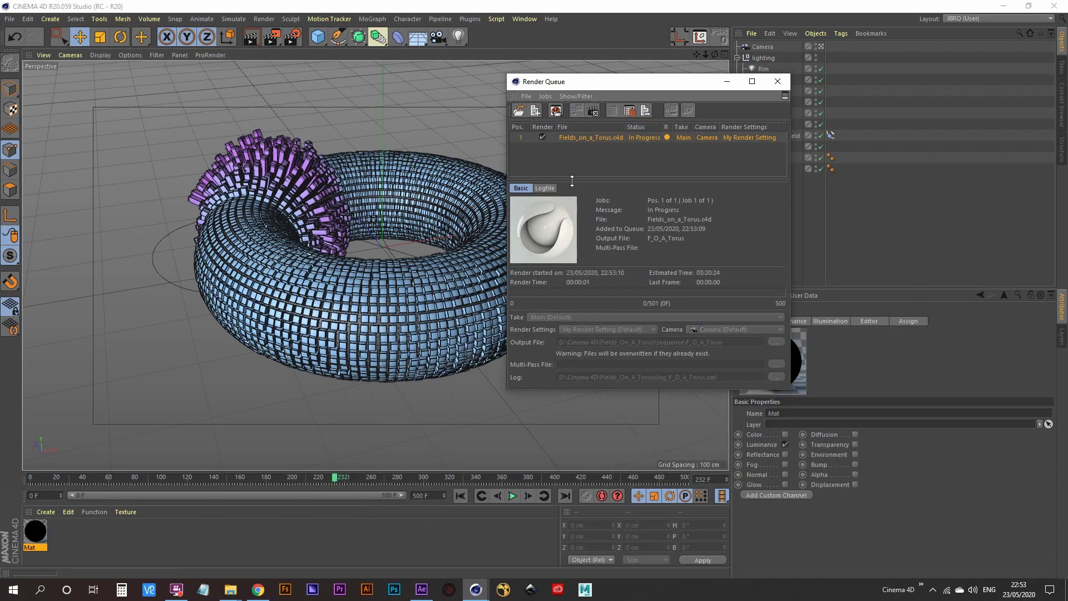